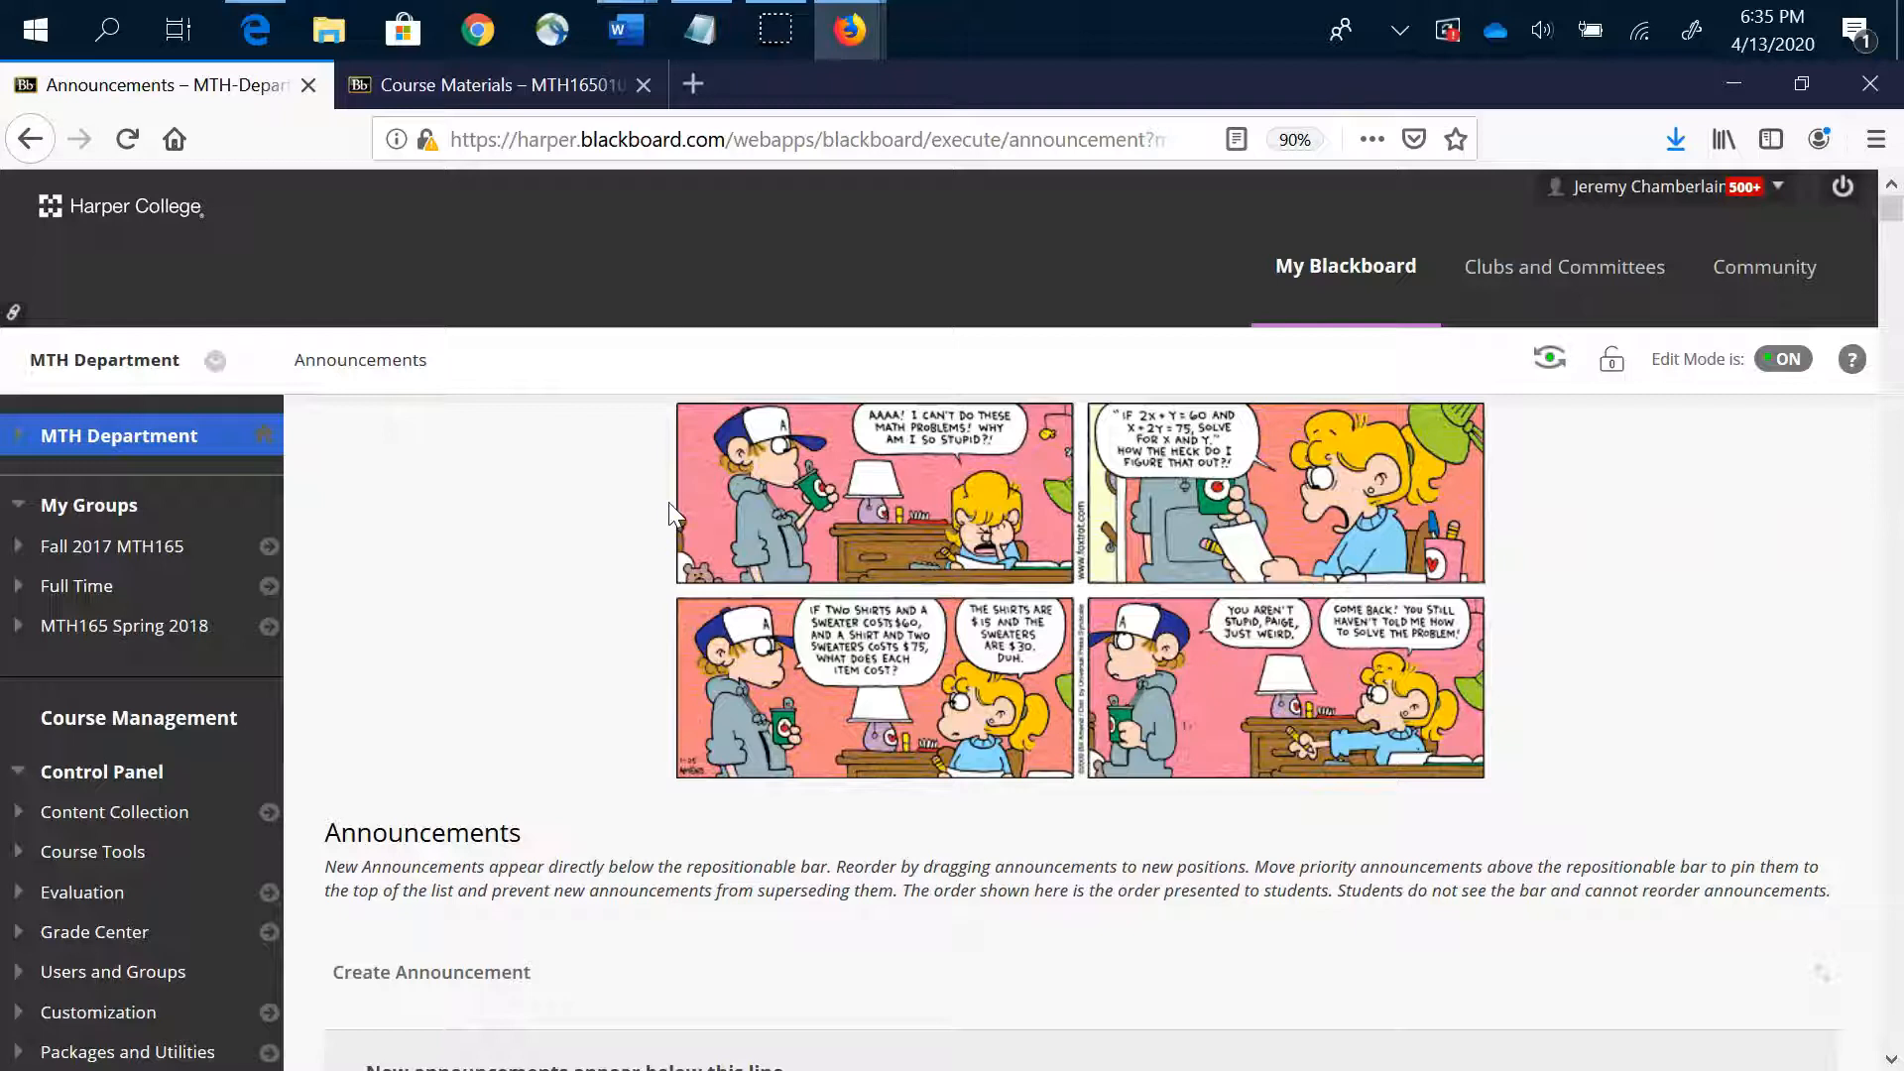
Open the Manage LTI Links page of the MTH165 010 Elementary Statistics (Fall 2019) course
left_click(505, 84)
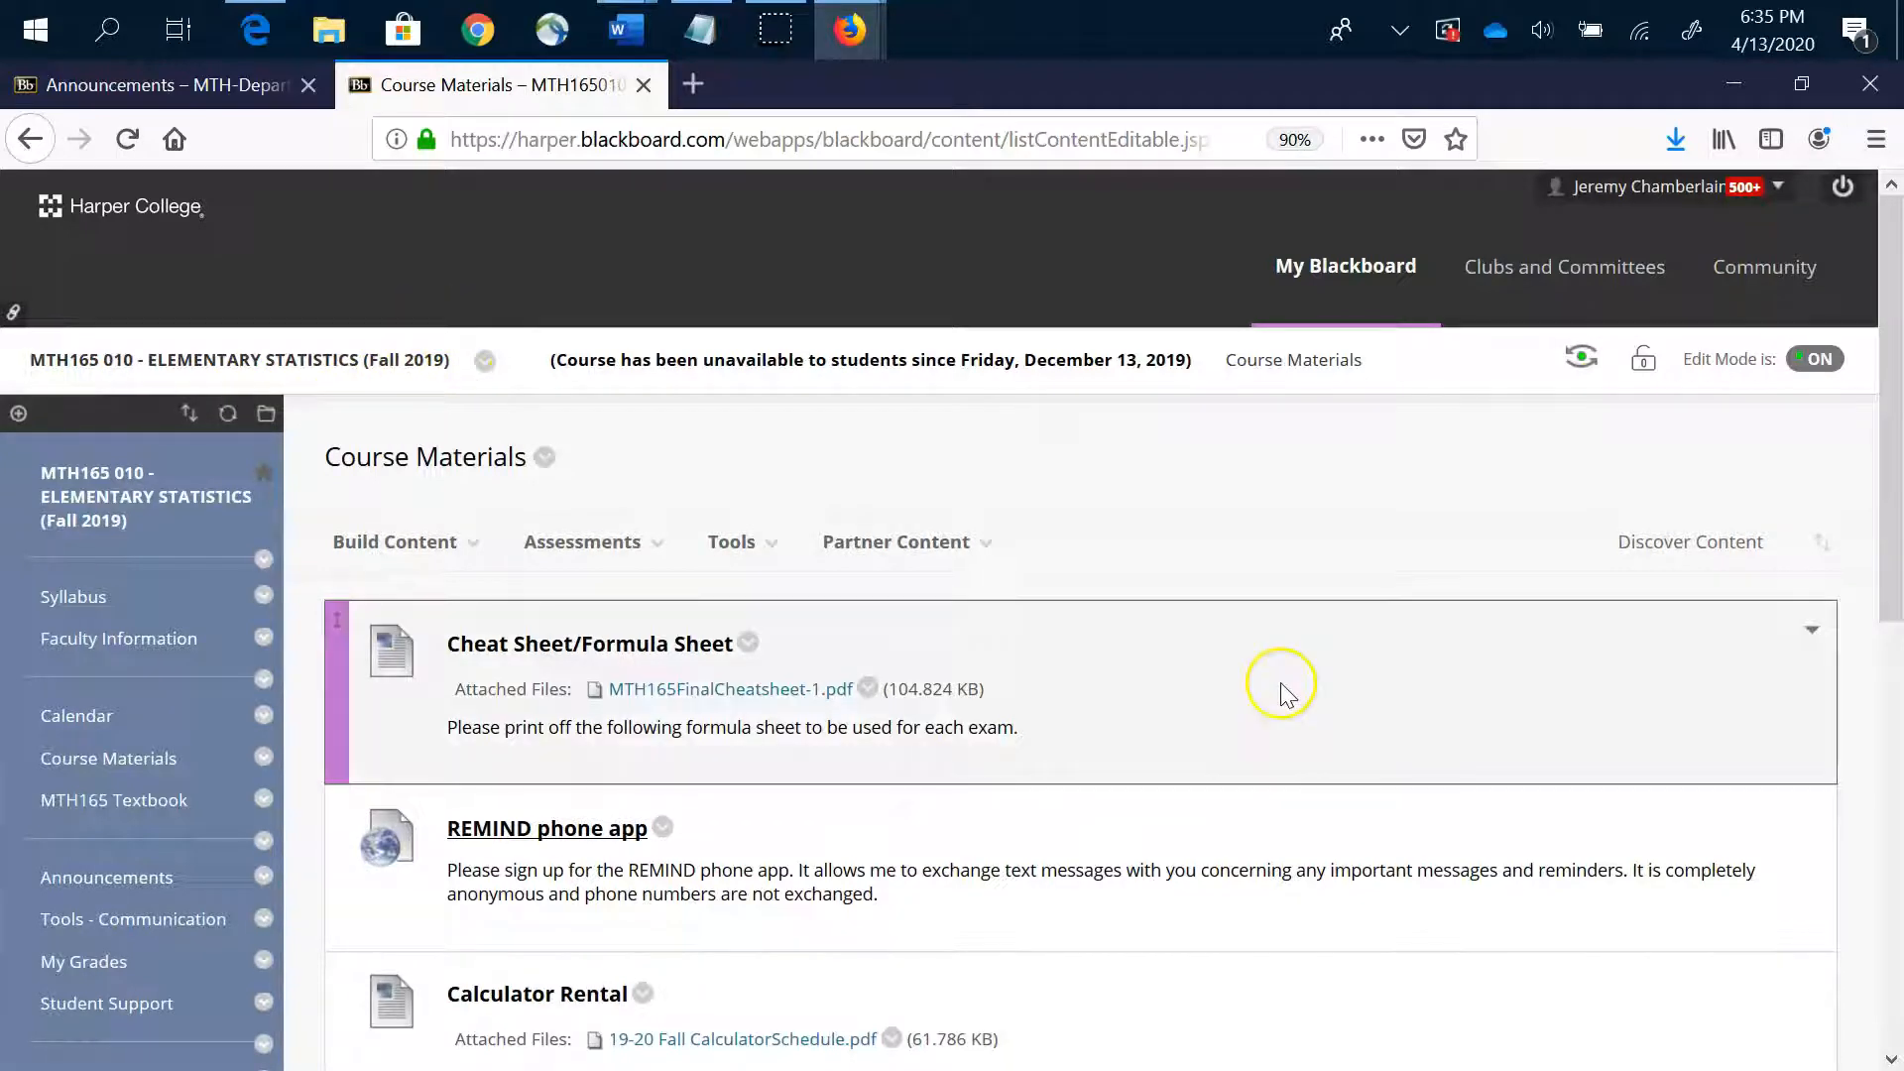
scroll(1280, 692, "down", 6)
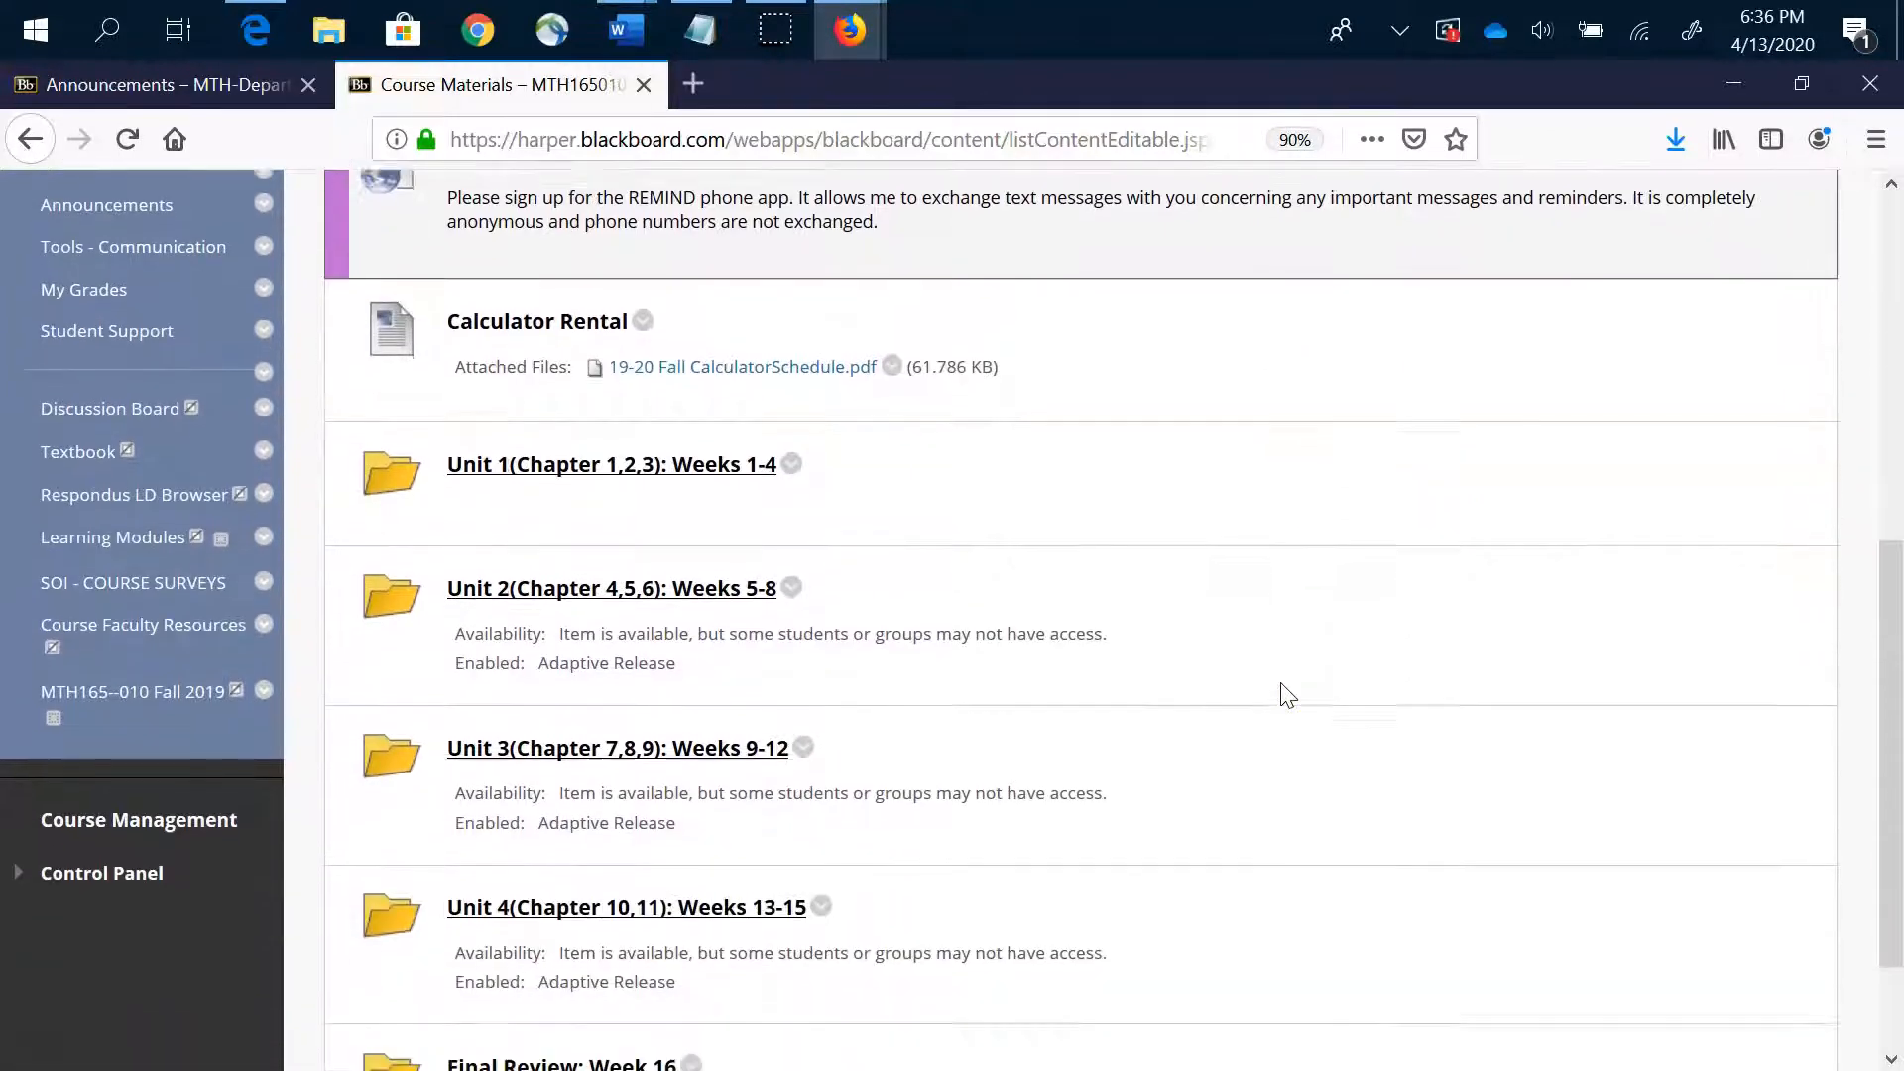
scroll(1280, 691, "down", 2)
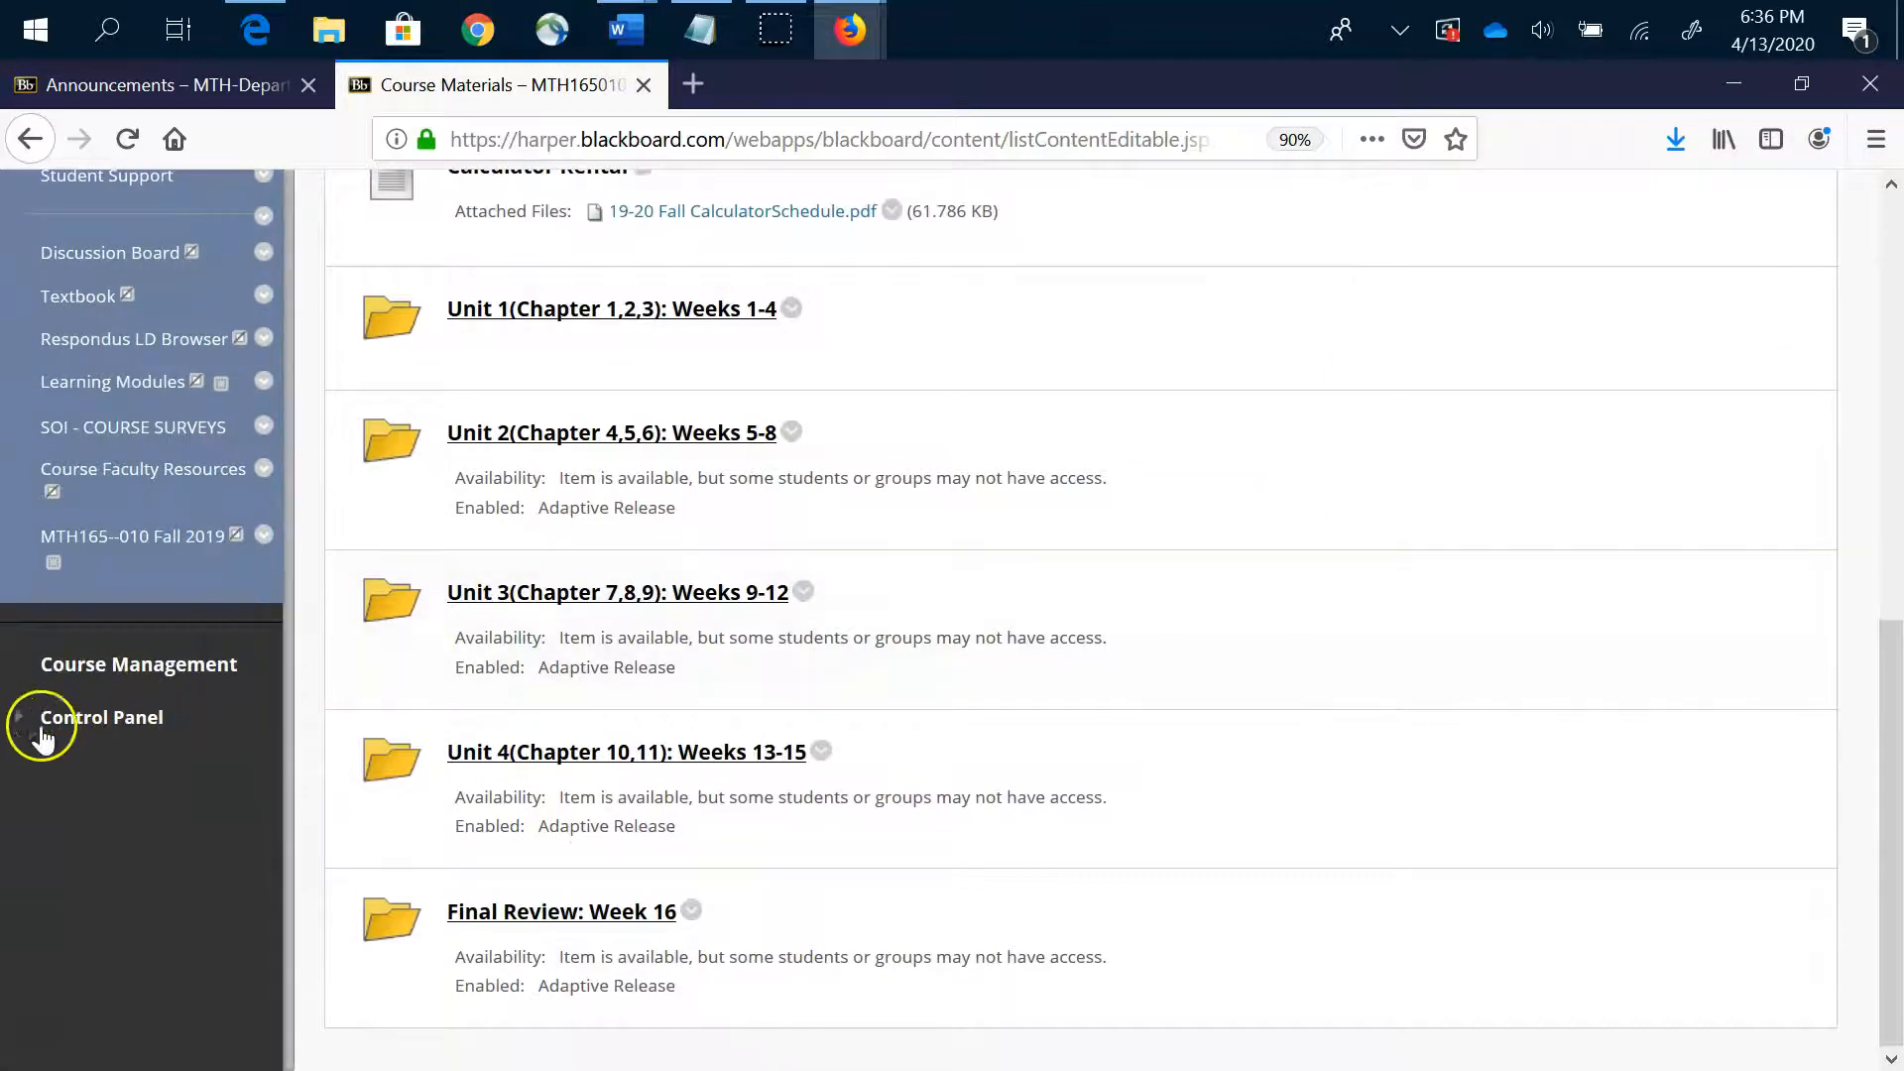
left_click(41, 729)
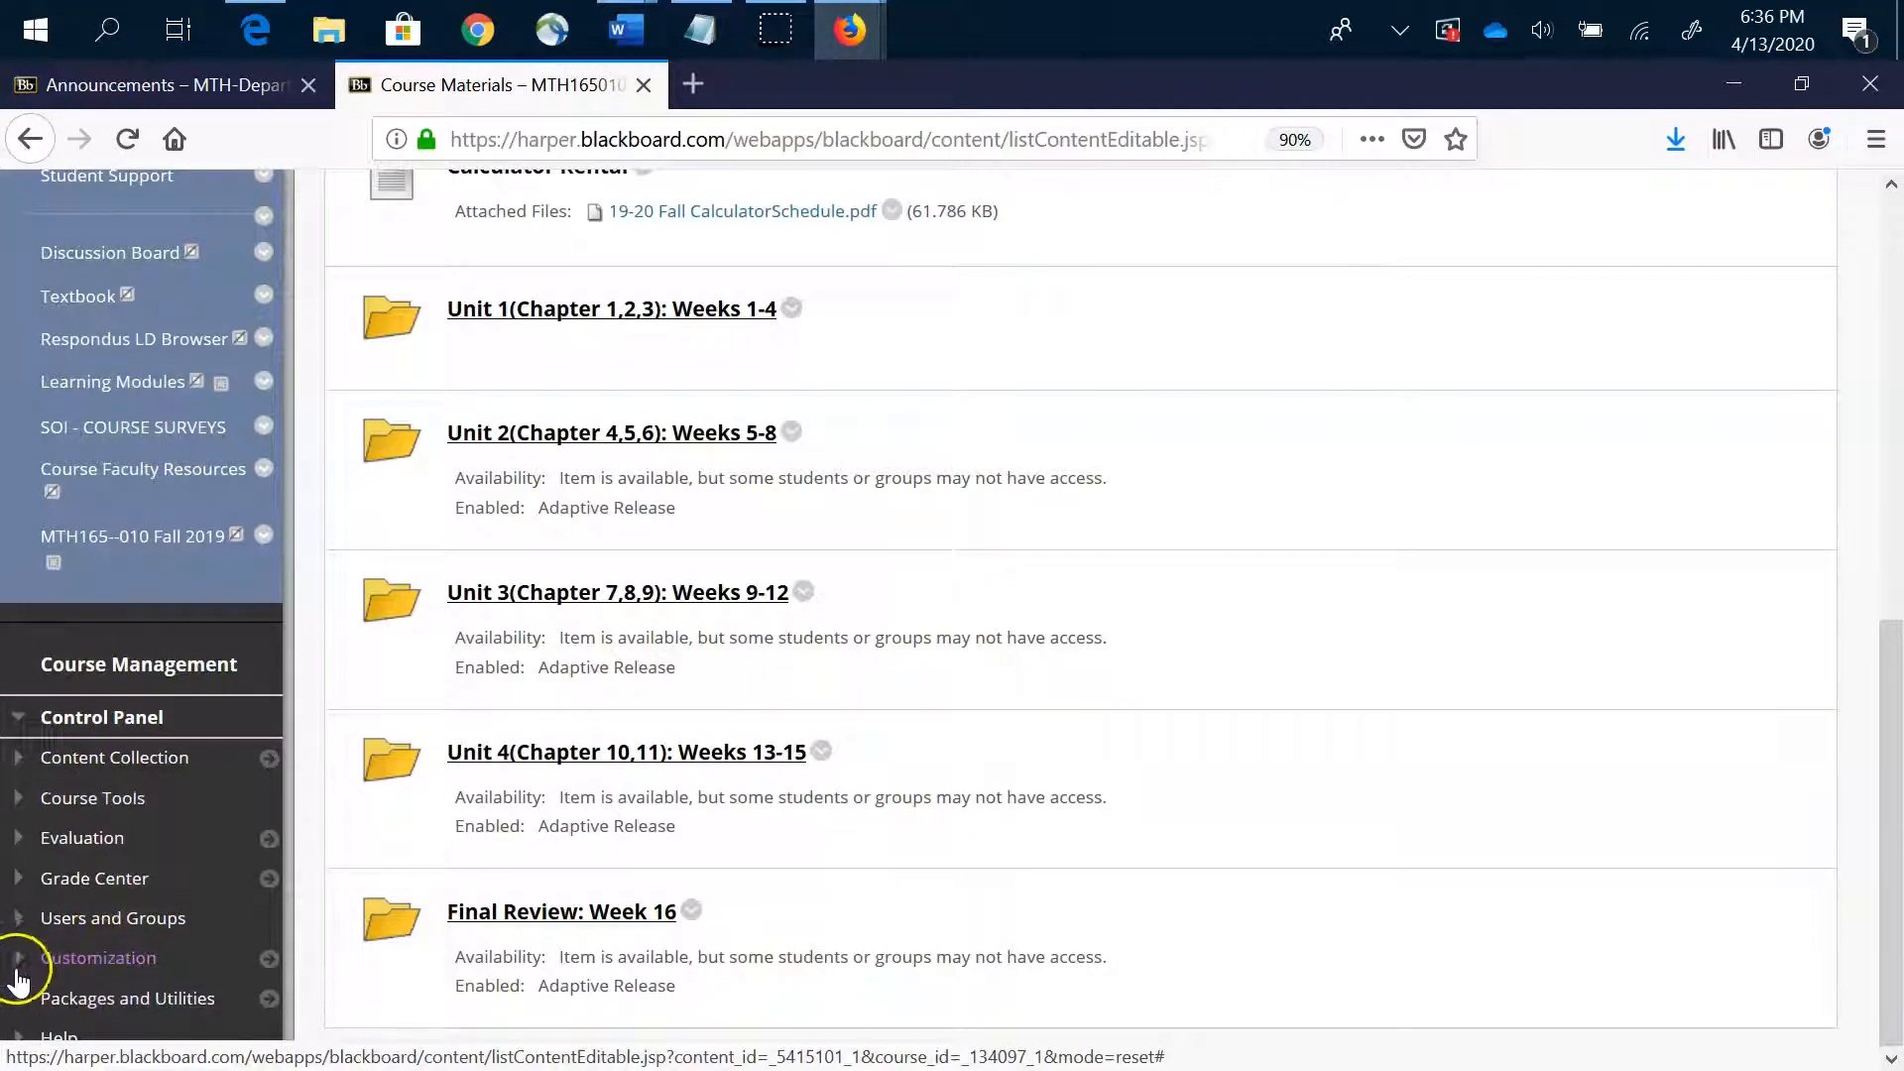
left_click(20, 958)
scroll(40, 992, "down", 3)
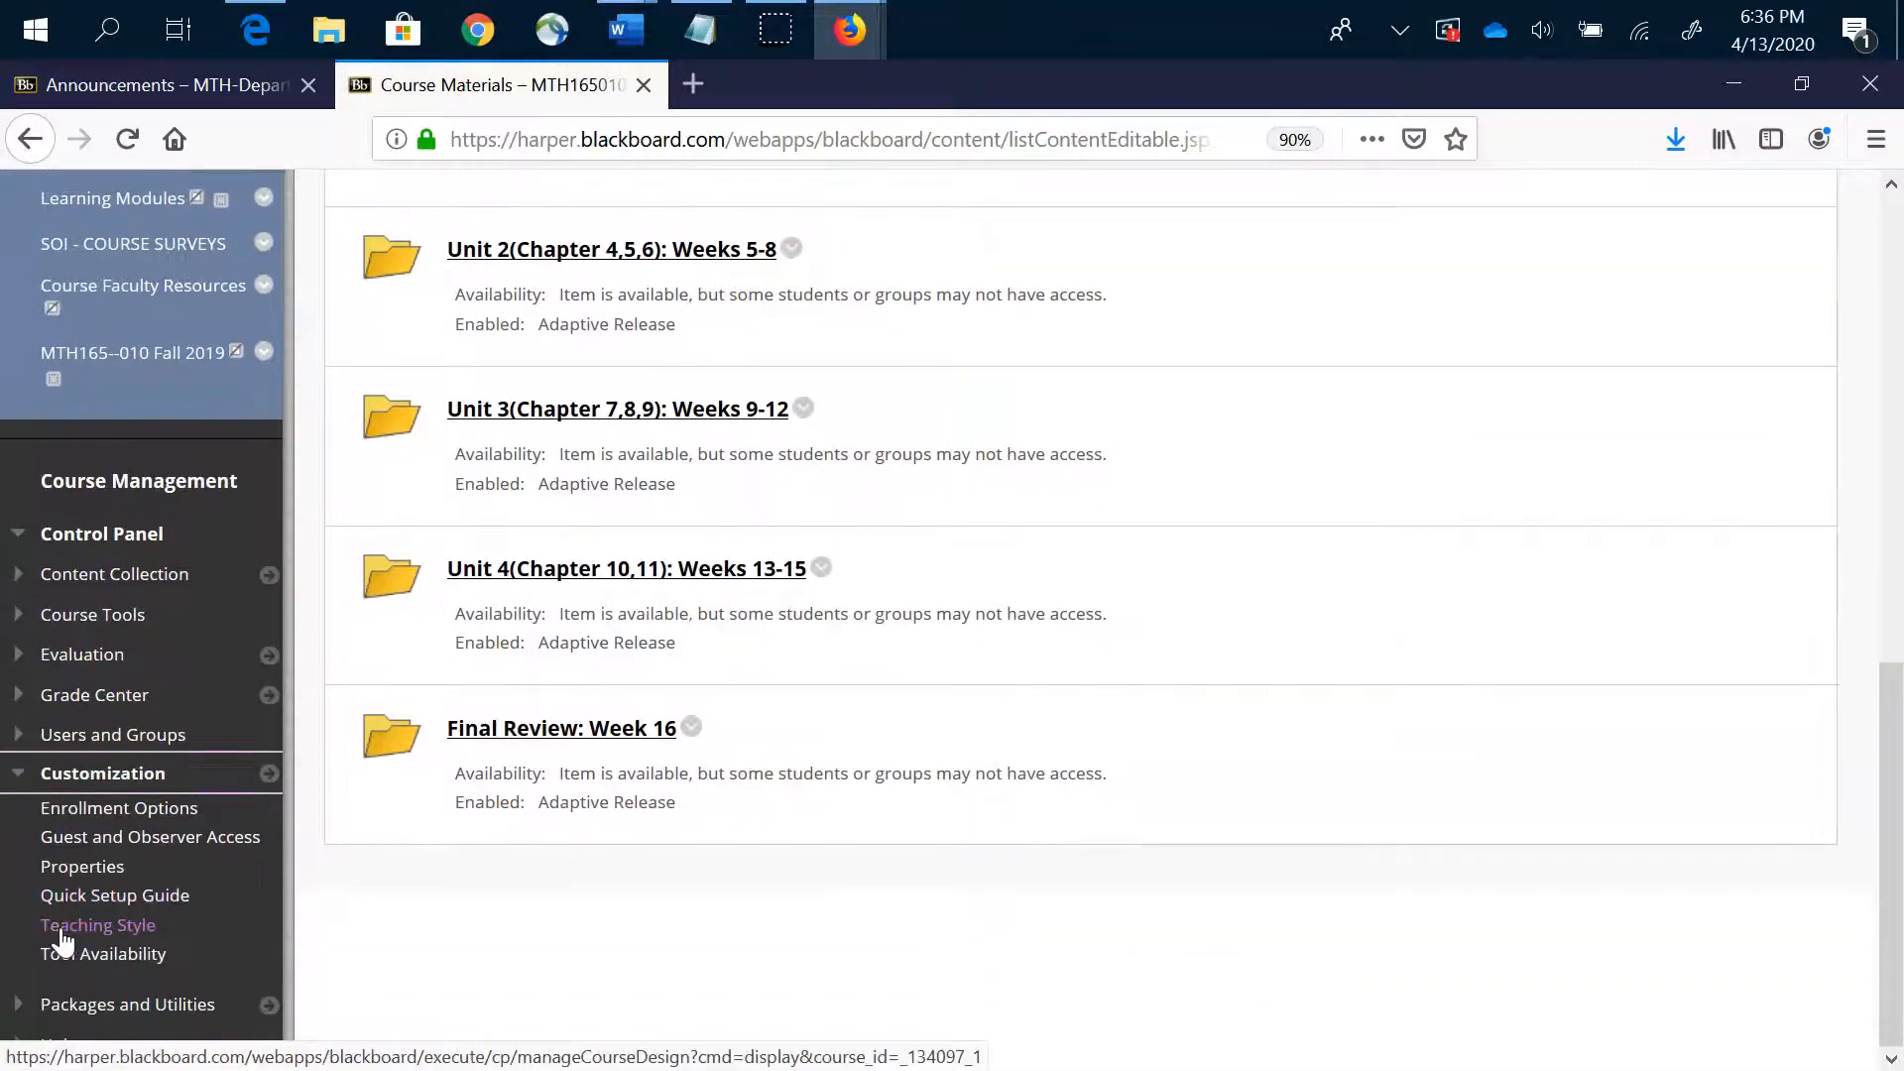
left_click(177, 1006)
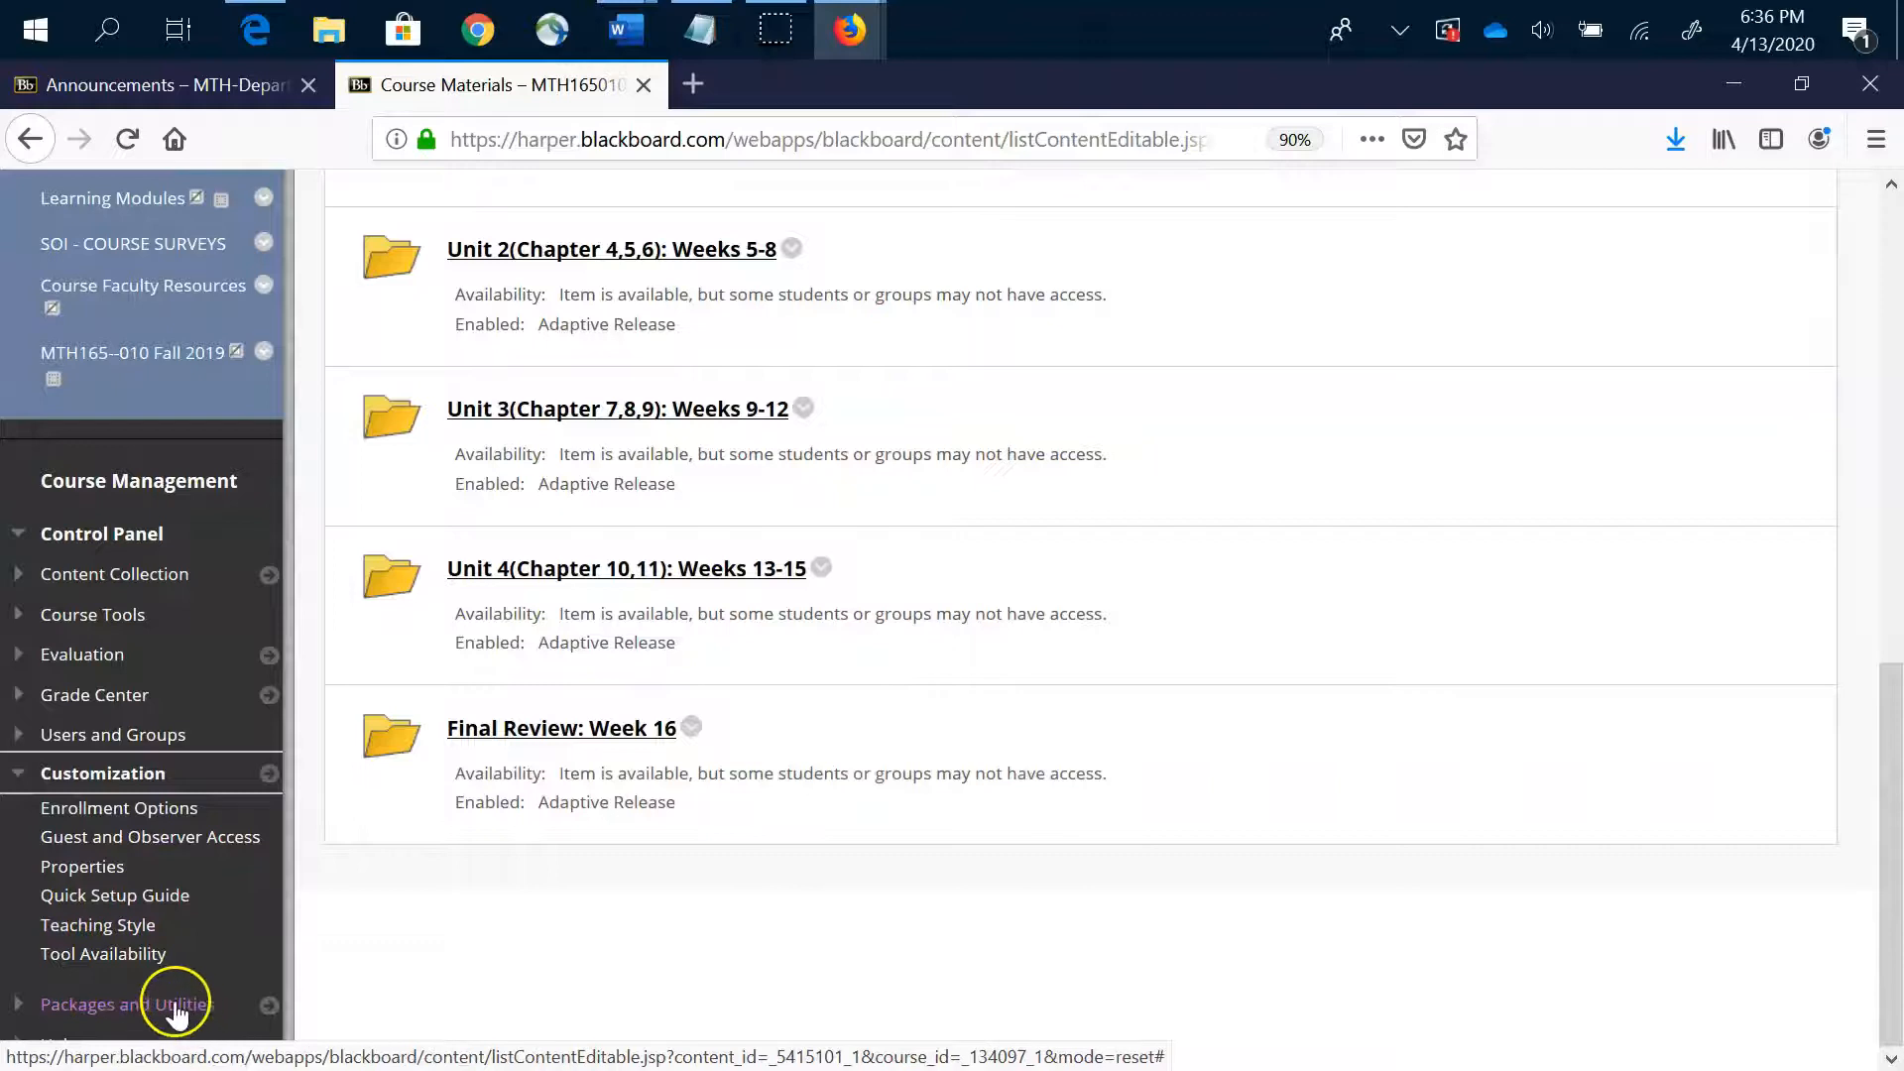
scroll(595, 773, "down", 3)
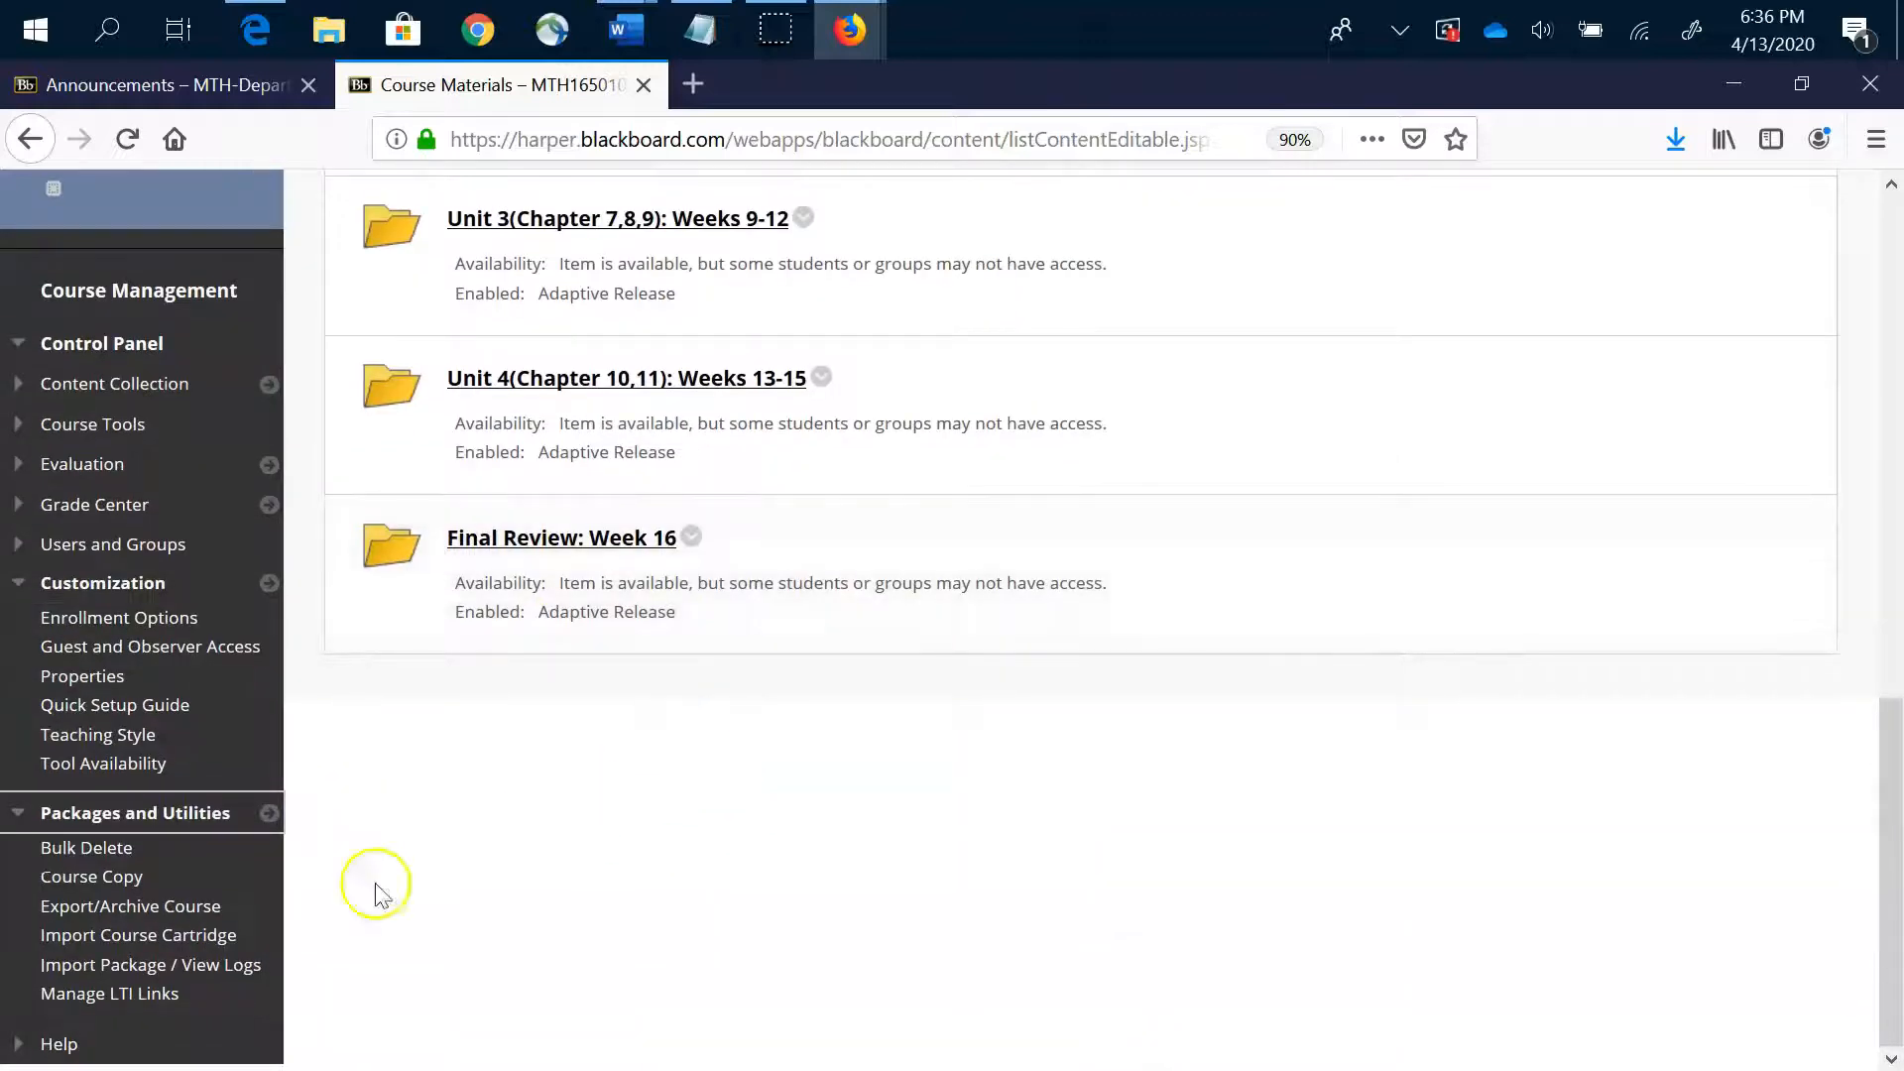
left_click(144, 995)
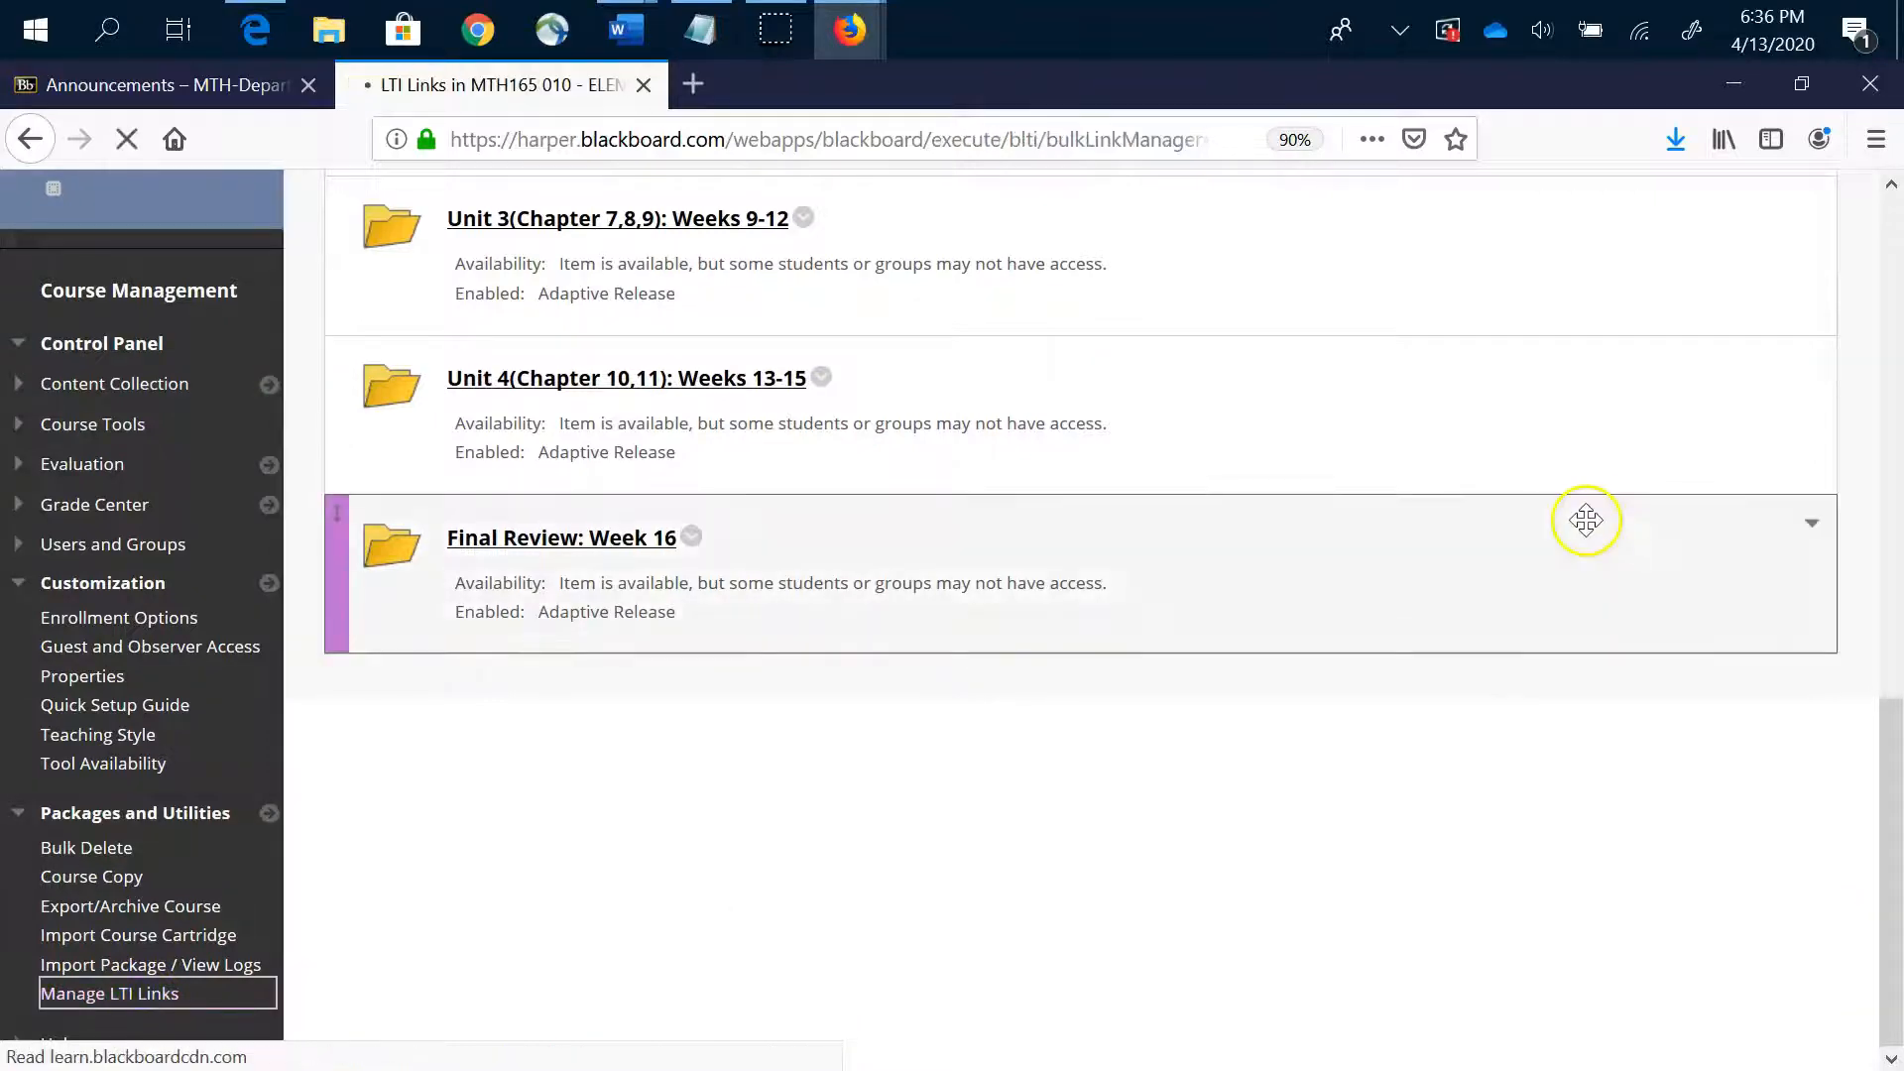
Review both pages of the course's LTI links, checking the MyOpenMath homework sections and their parent folders
scroll(1161, 560, "down", 8)
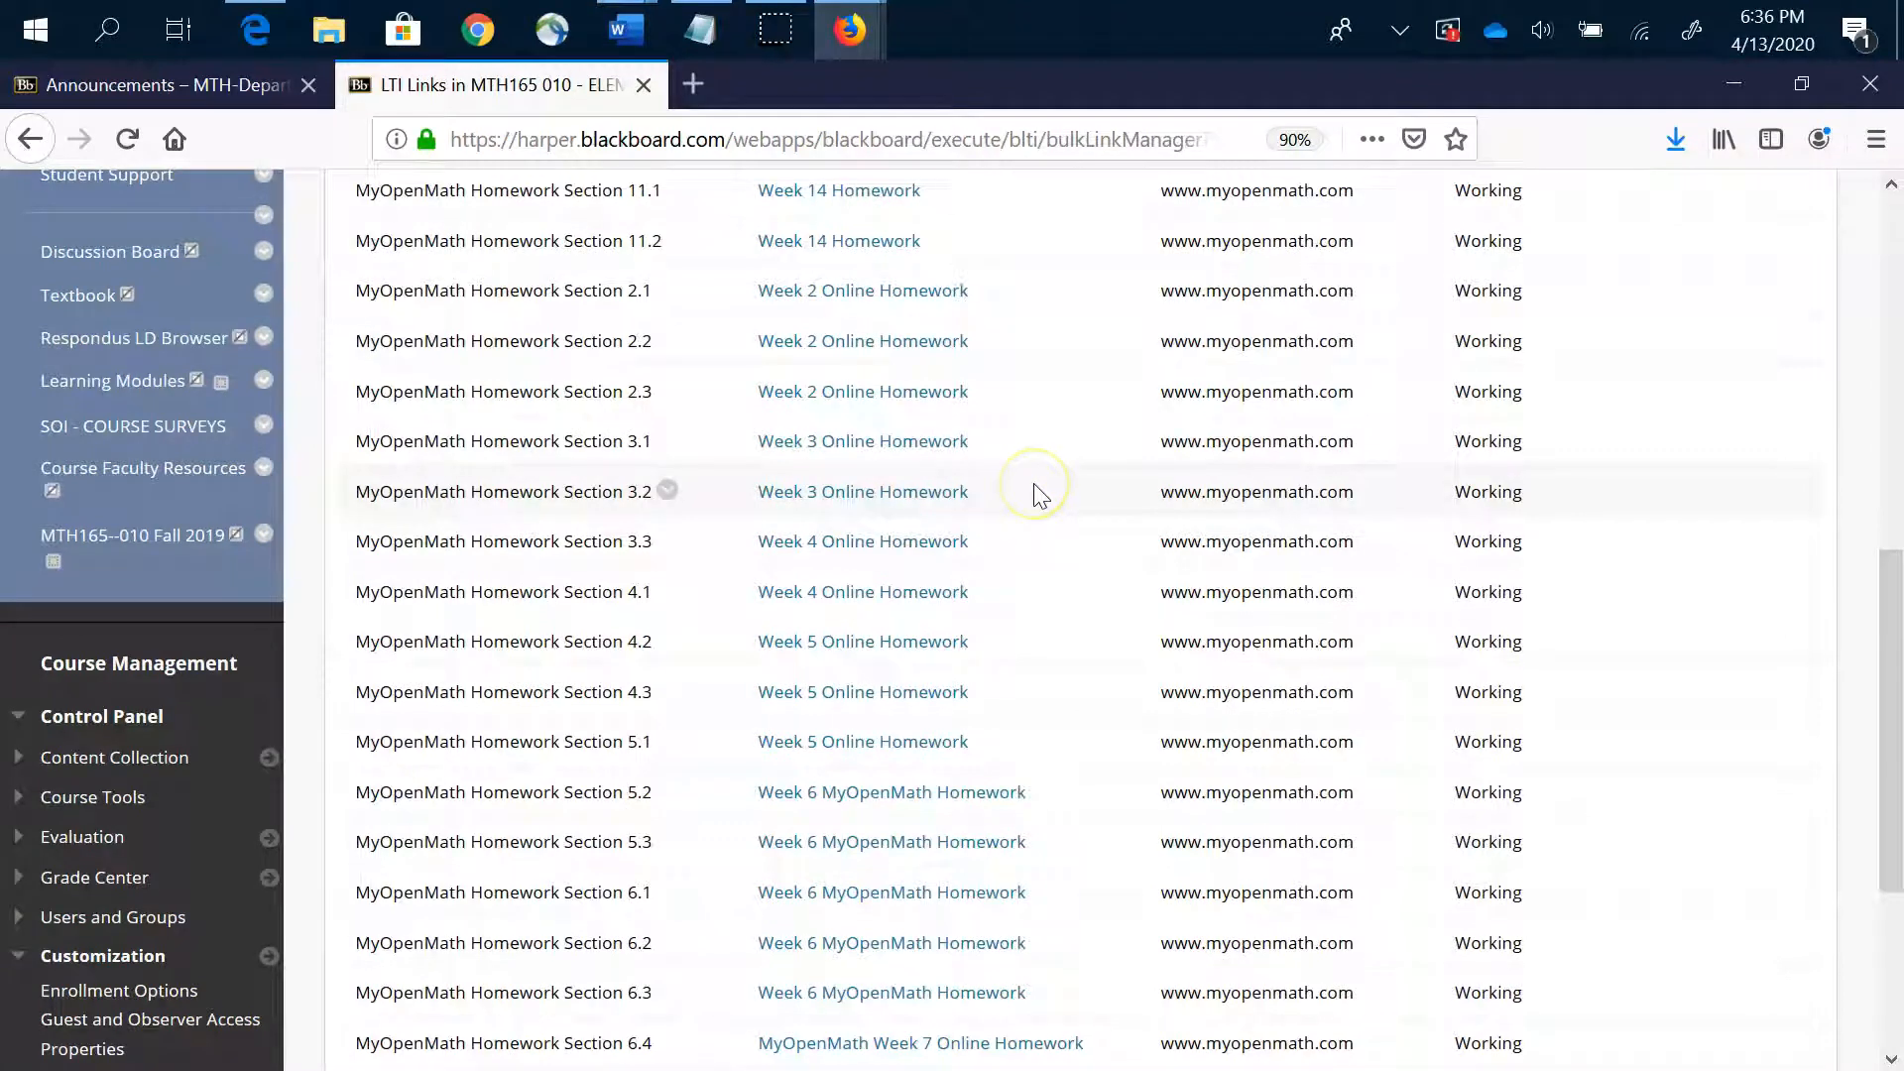
scroll(1056, 510, "down", 4)
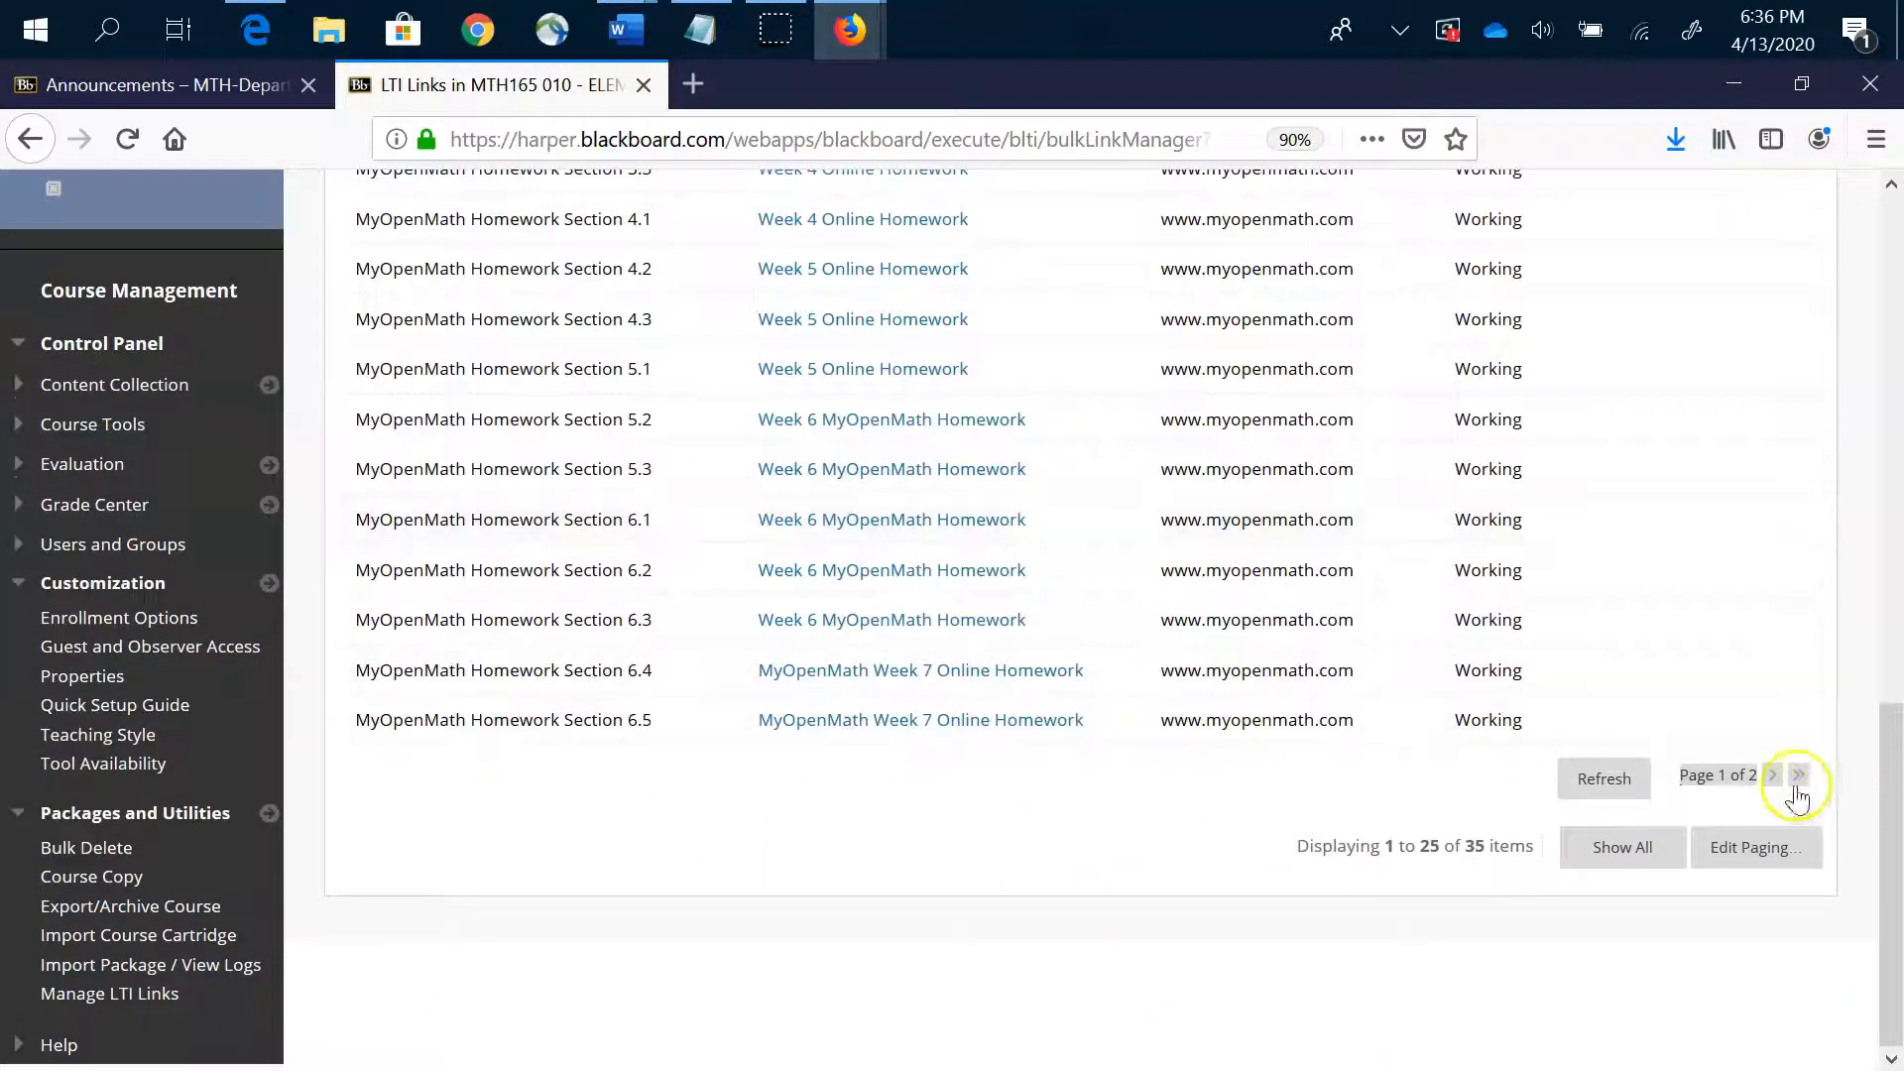
left_click(1772, 774)
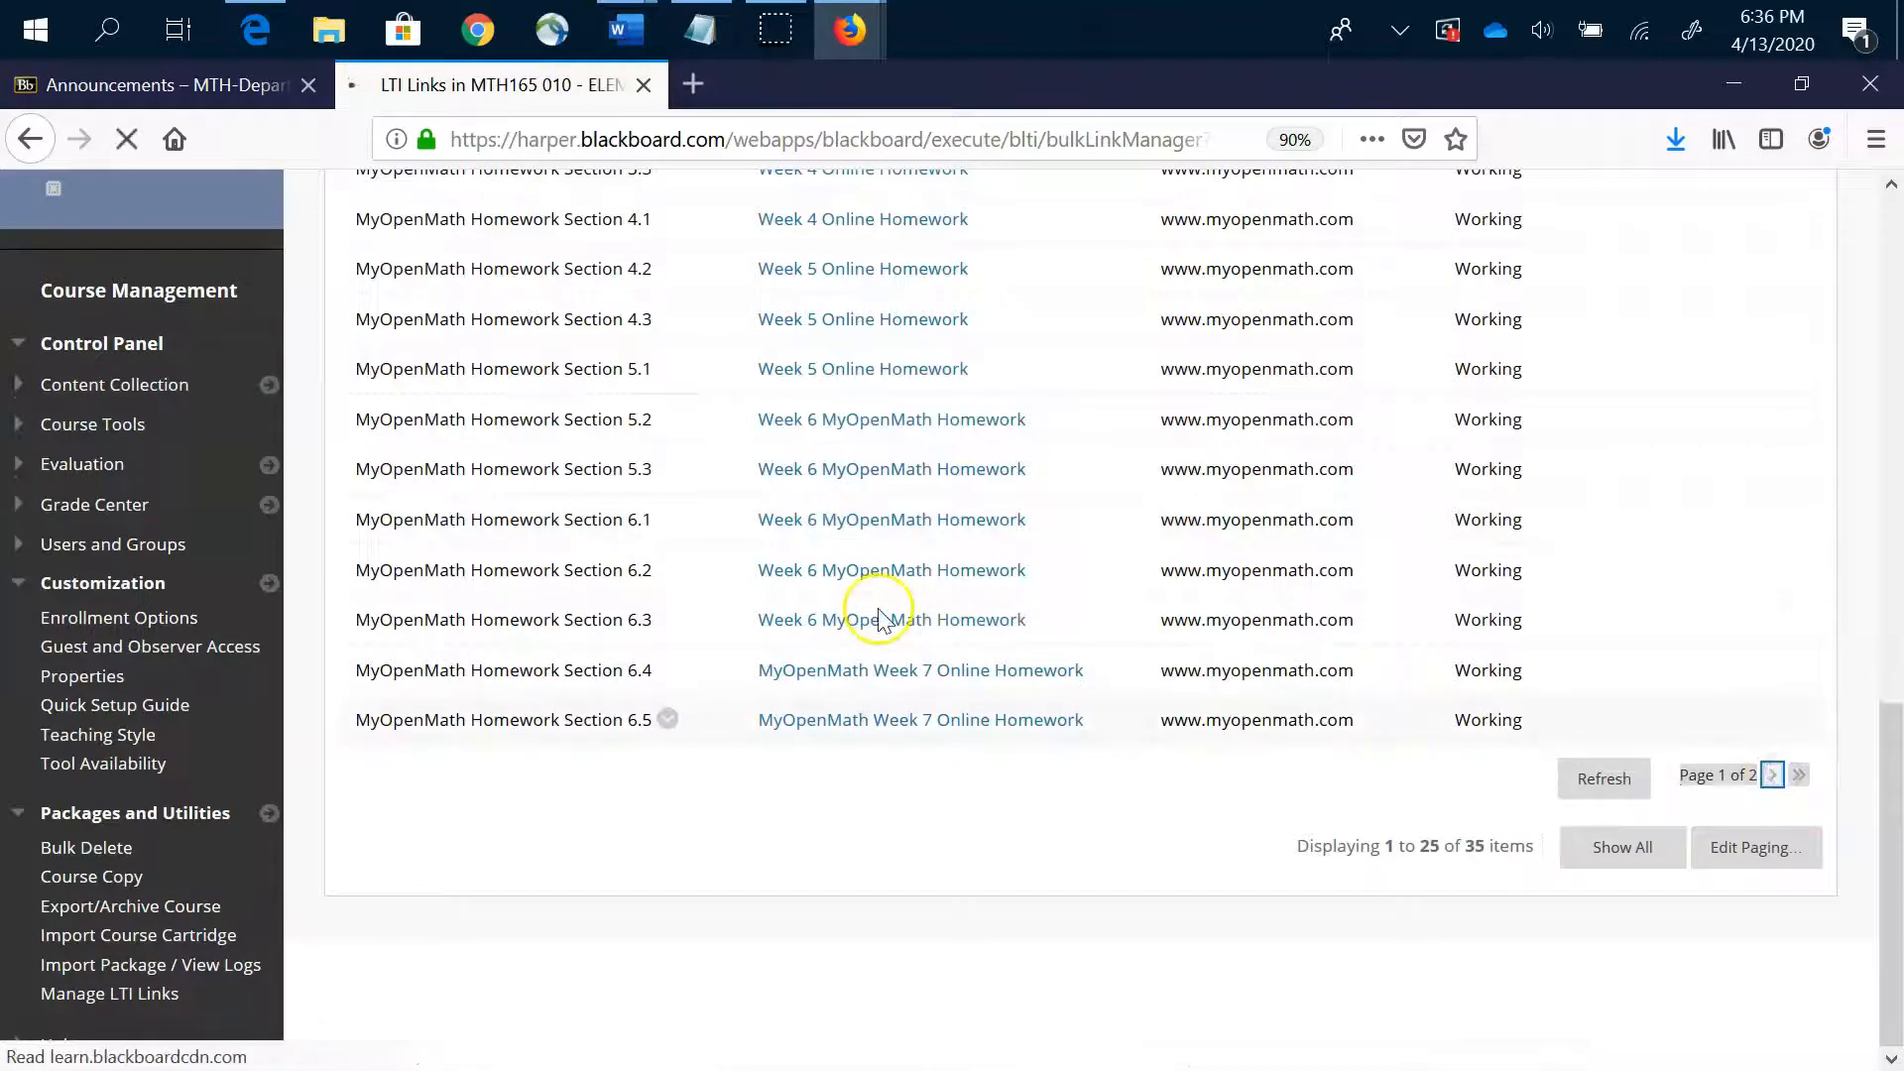
scroll(887, 553, "down", 3)
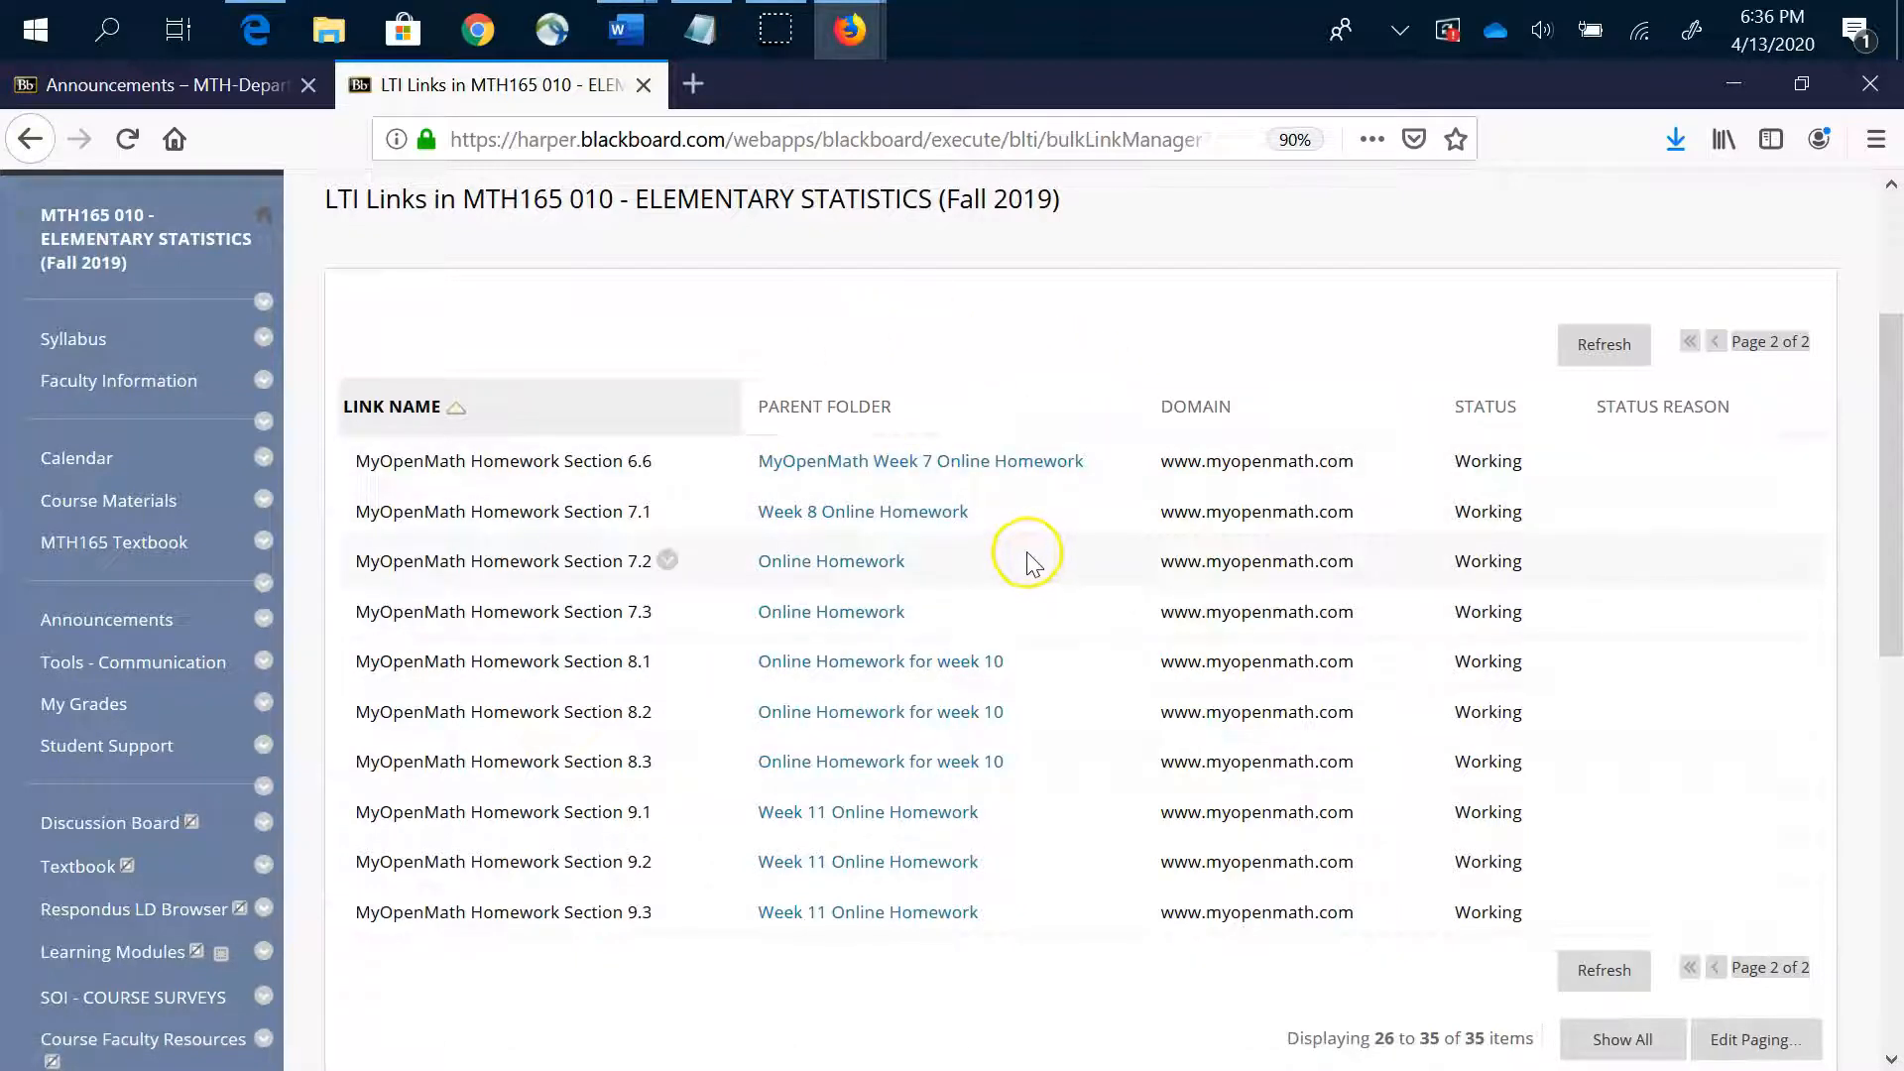
scroll(978, 751, "up", 3)
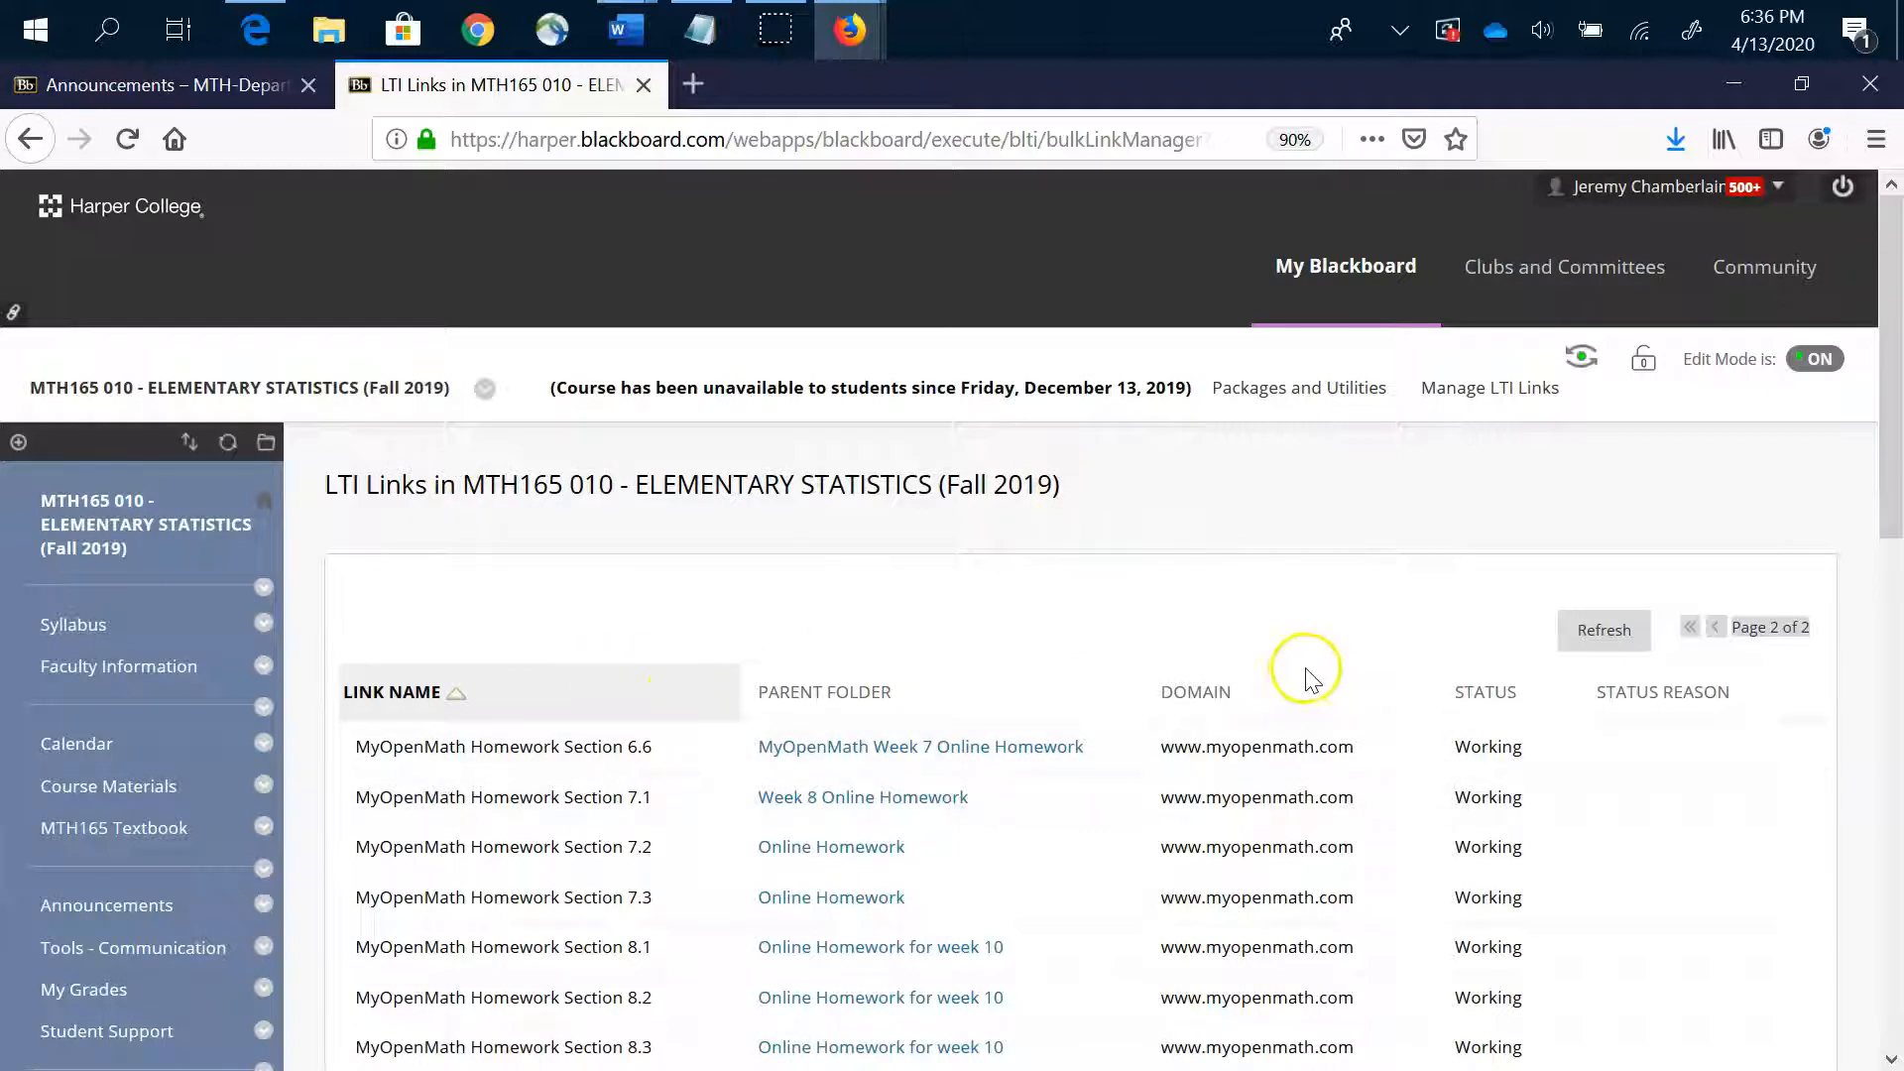
Return to the MTH Department site and open its MTH165 course page
left_click(162, 84)
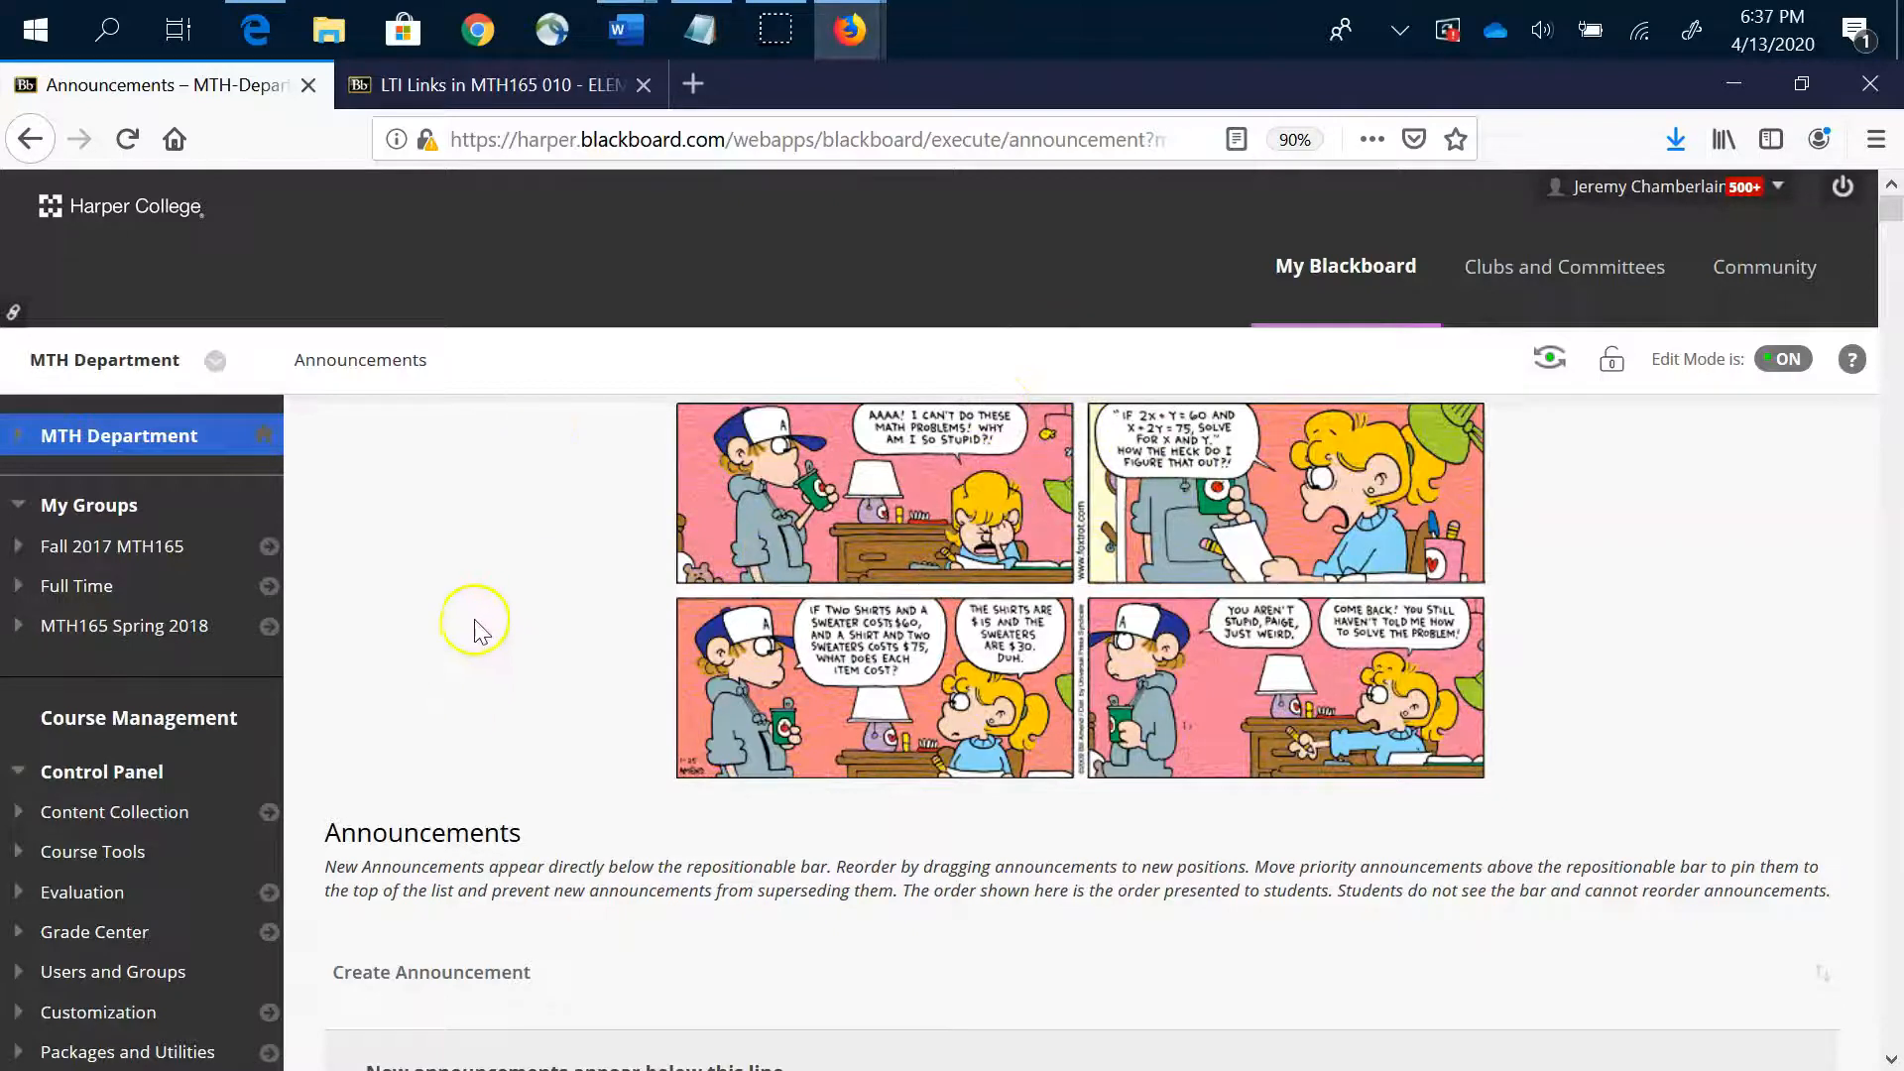
scroll(474, 629, "down", 4)
scroll(466, 614, "up", 2)
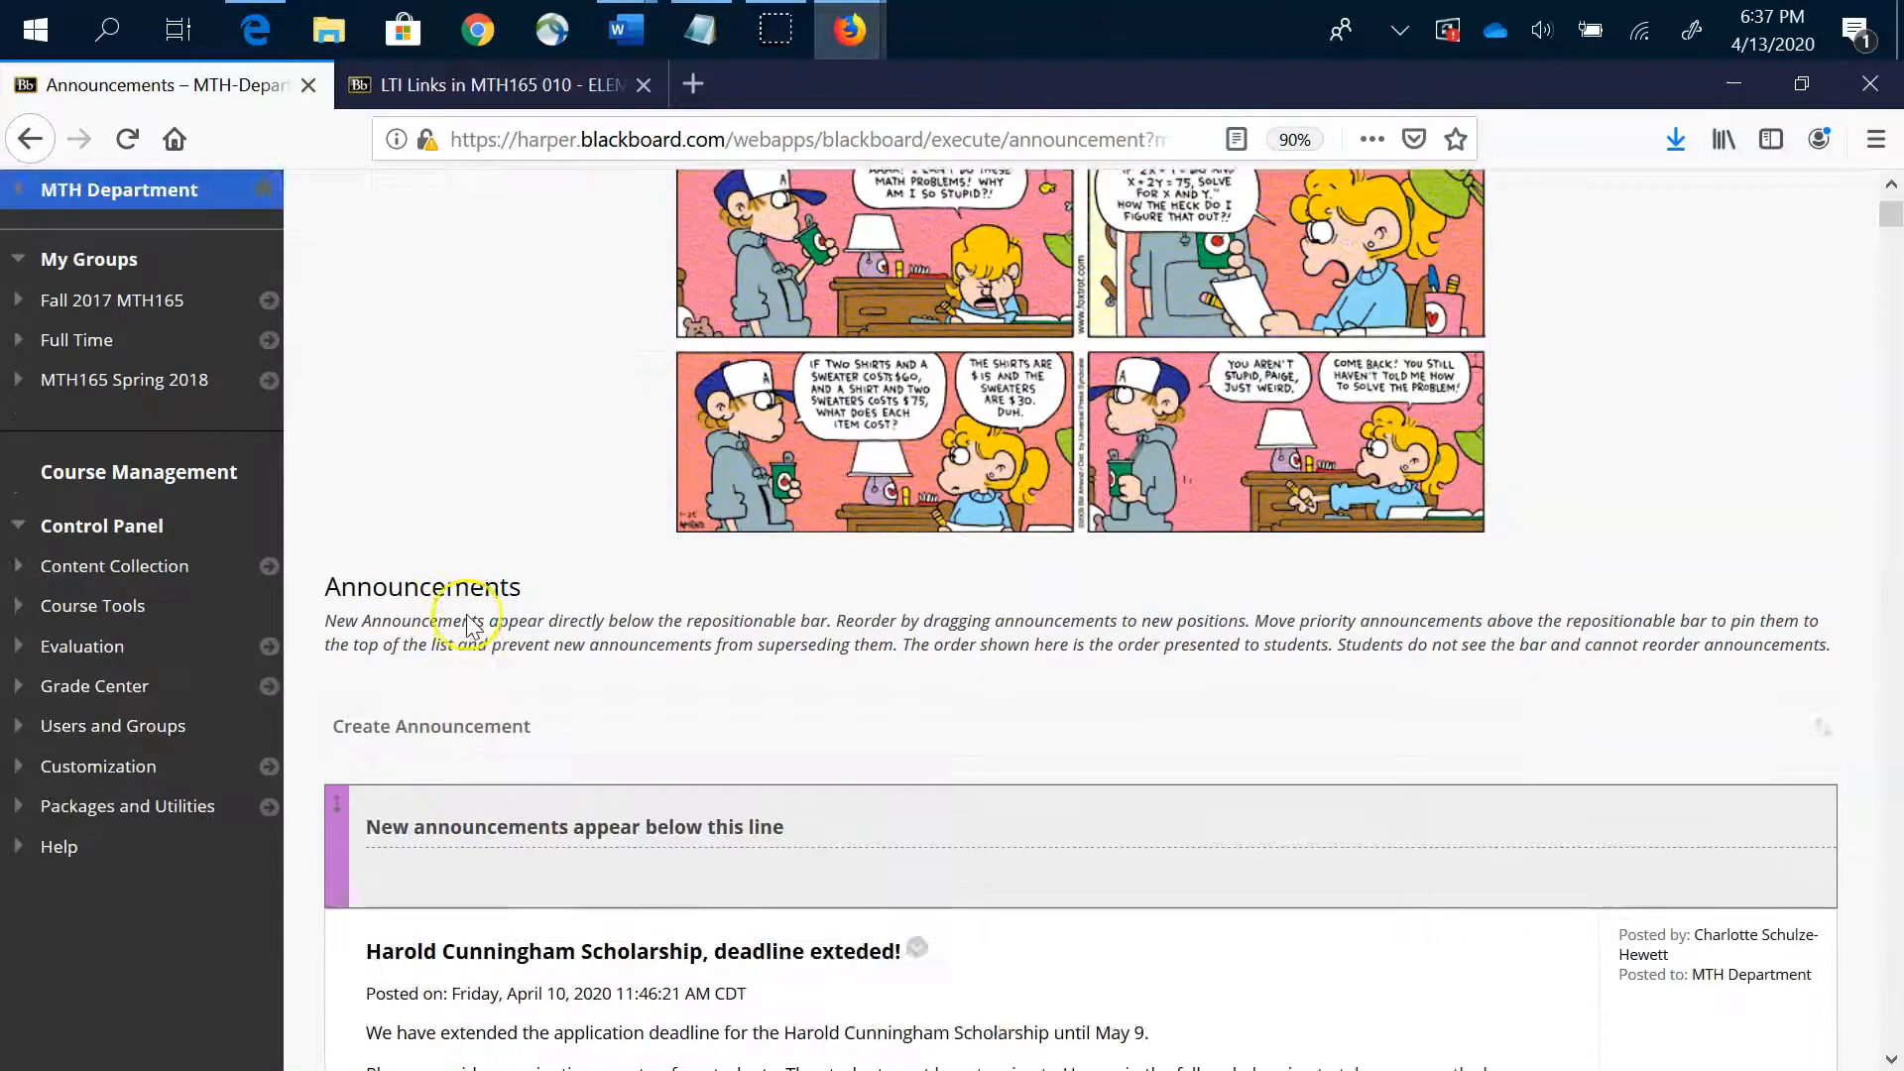
scroll(467, 614, "up", 3)
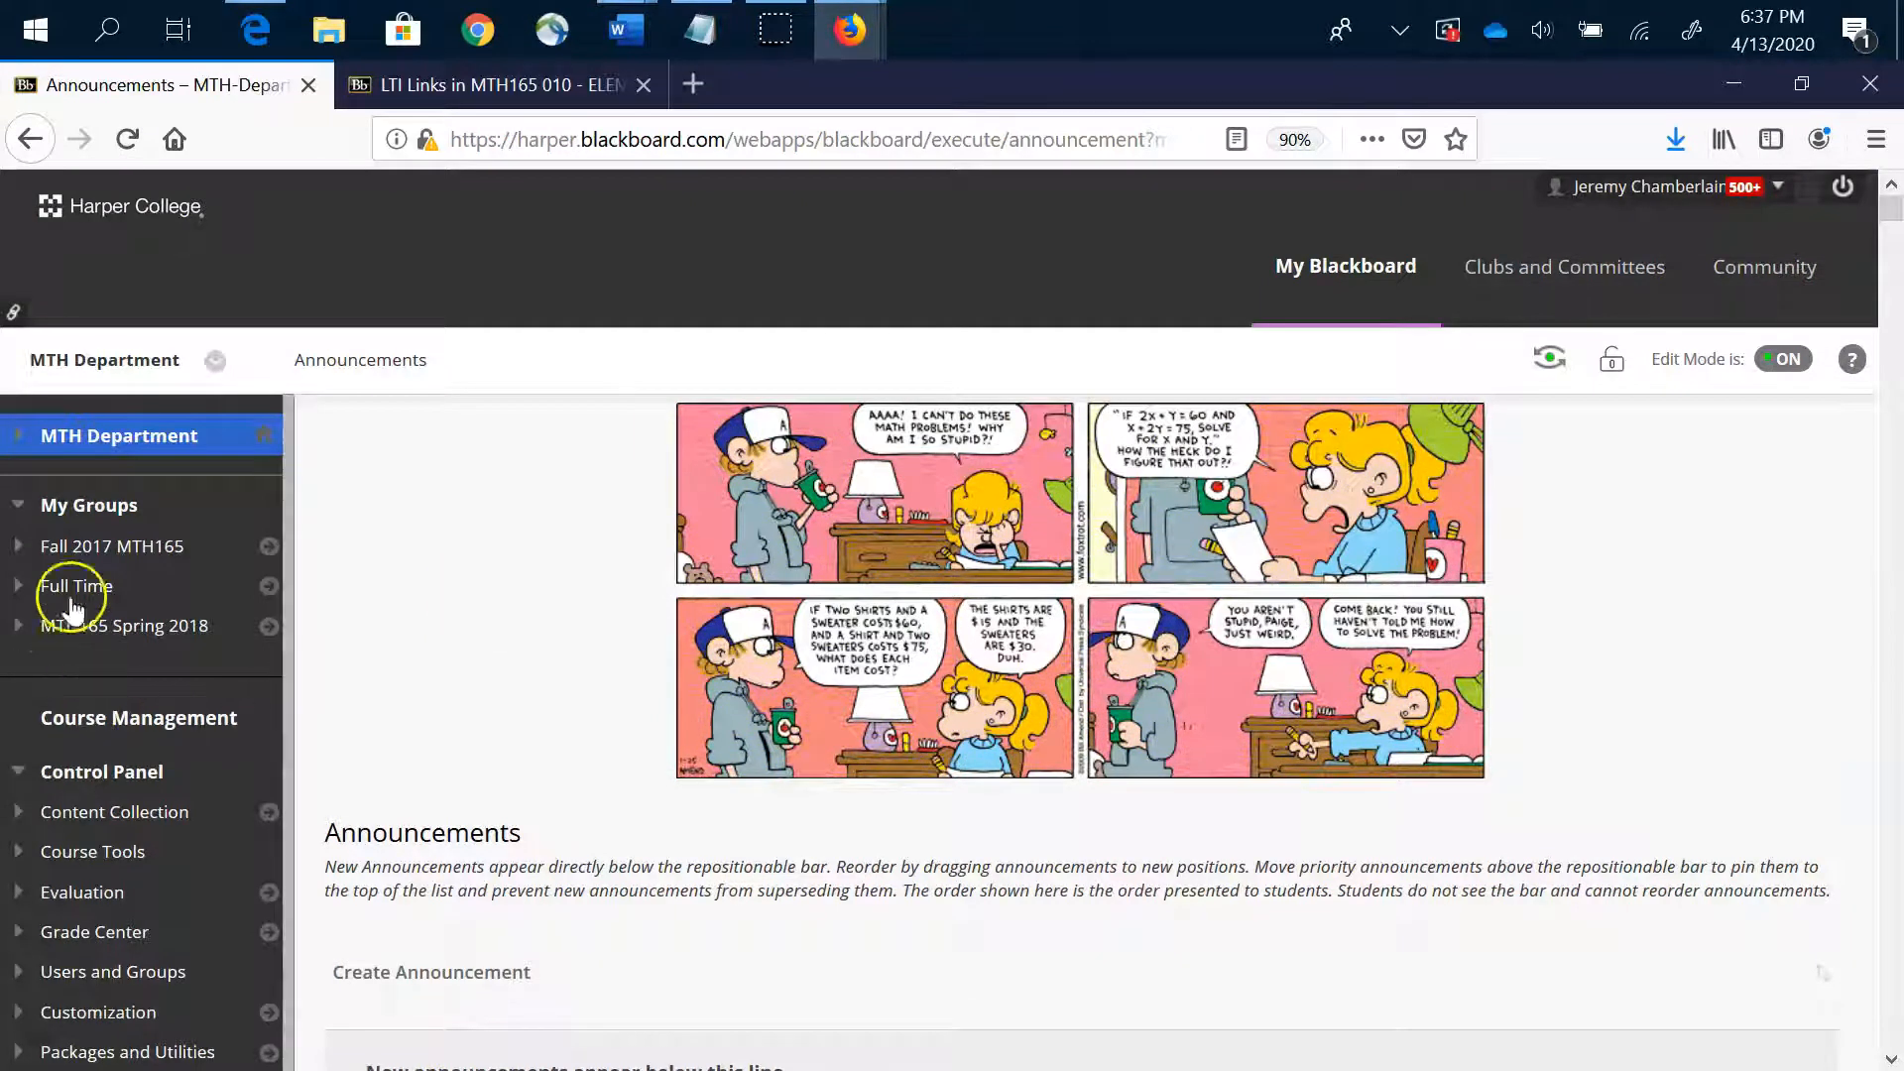
left_click(106, 446)
scroll(544, 595, "down", 7)
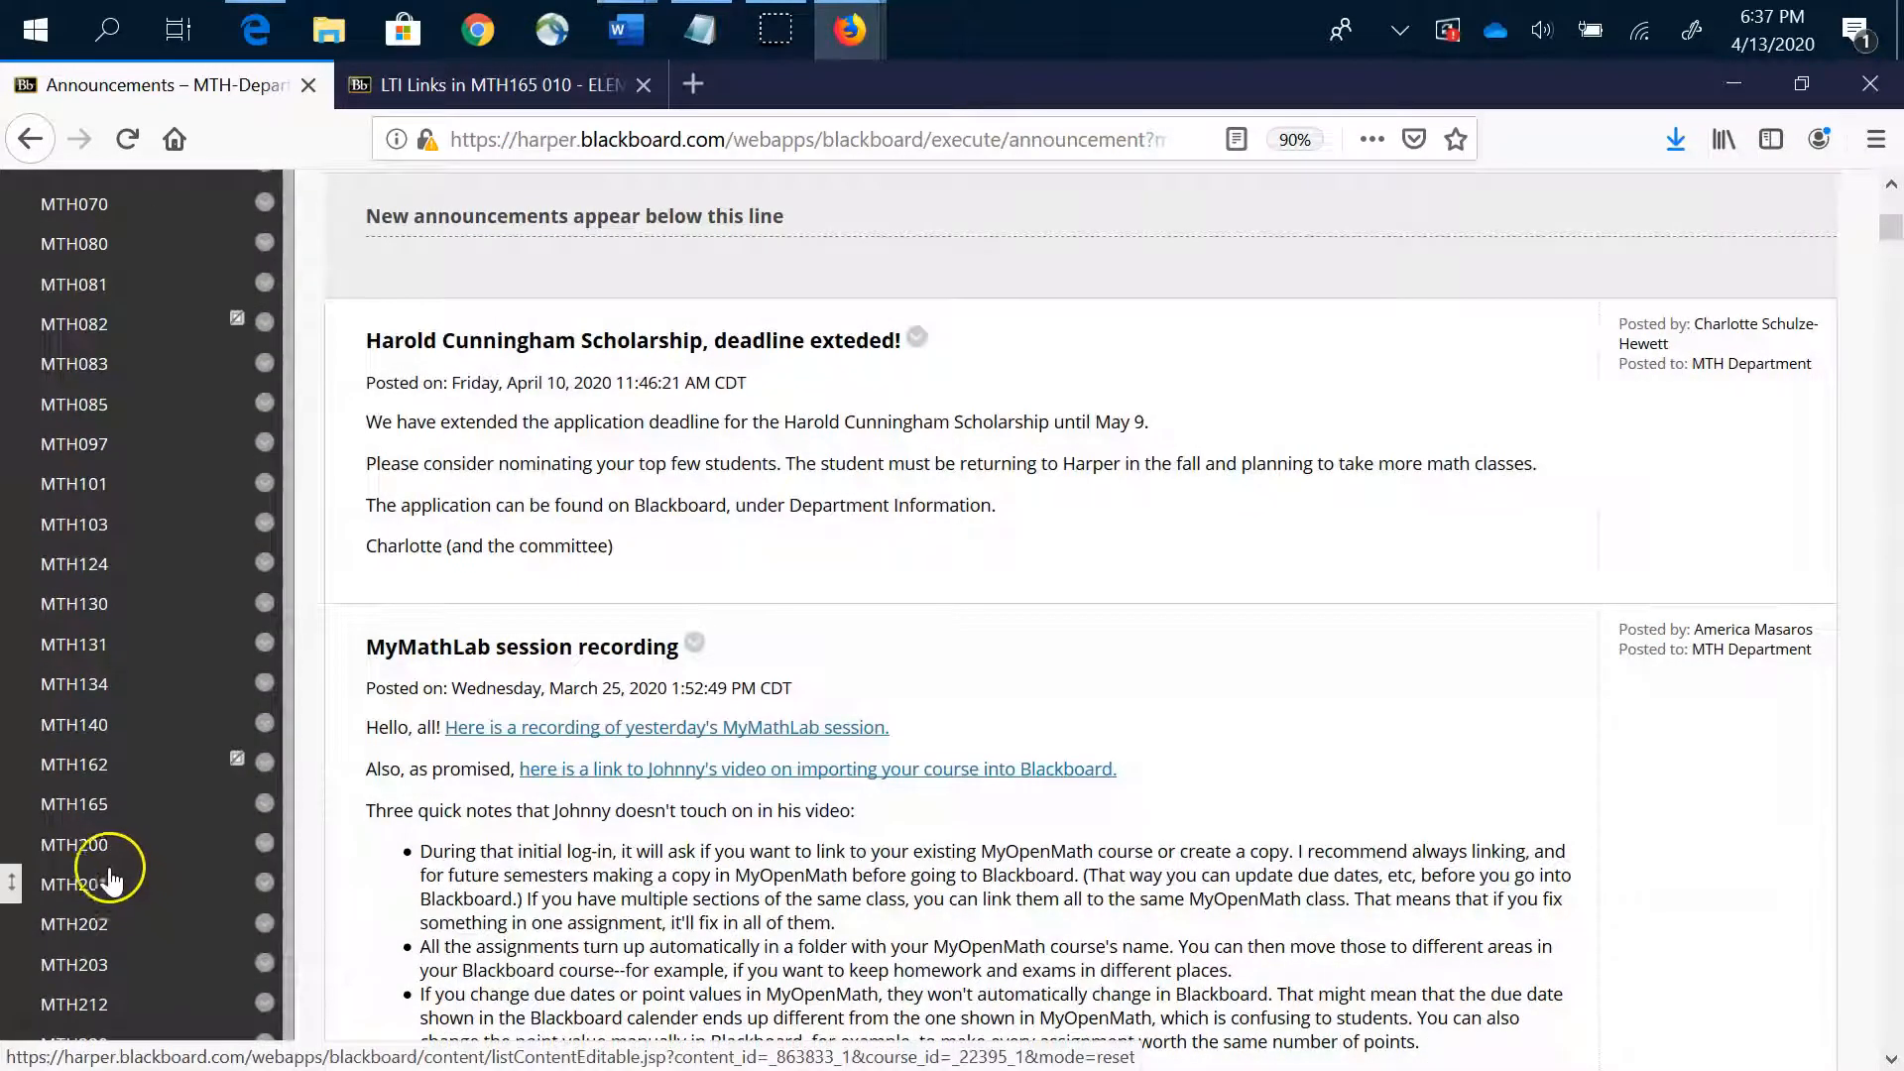
left_click(76, 809)
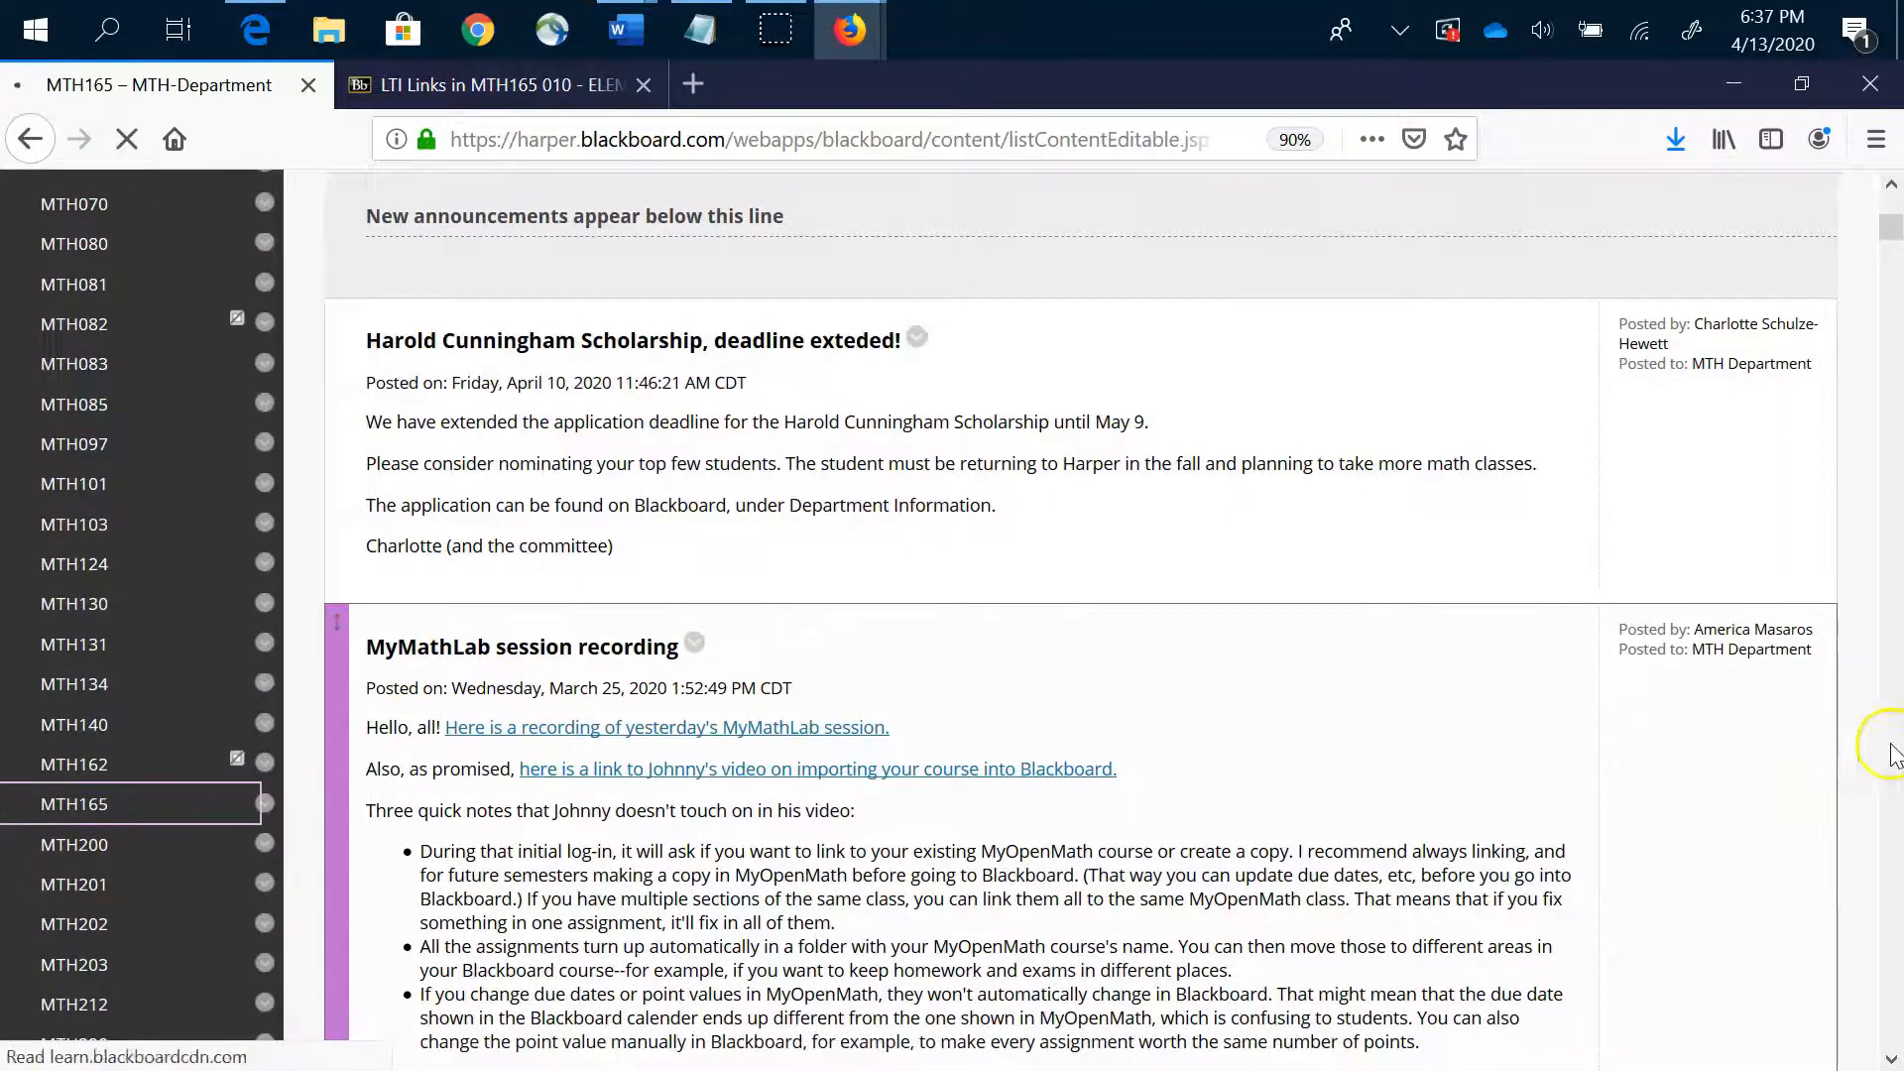
Look through the MTH165 materials for the Suggested Homework Problems item with the DirectionsToCopyCourseFromMOMtoBB.docx attachment
scroll(1581, 763, "down", 5)
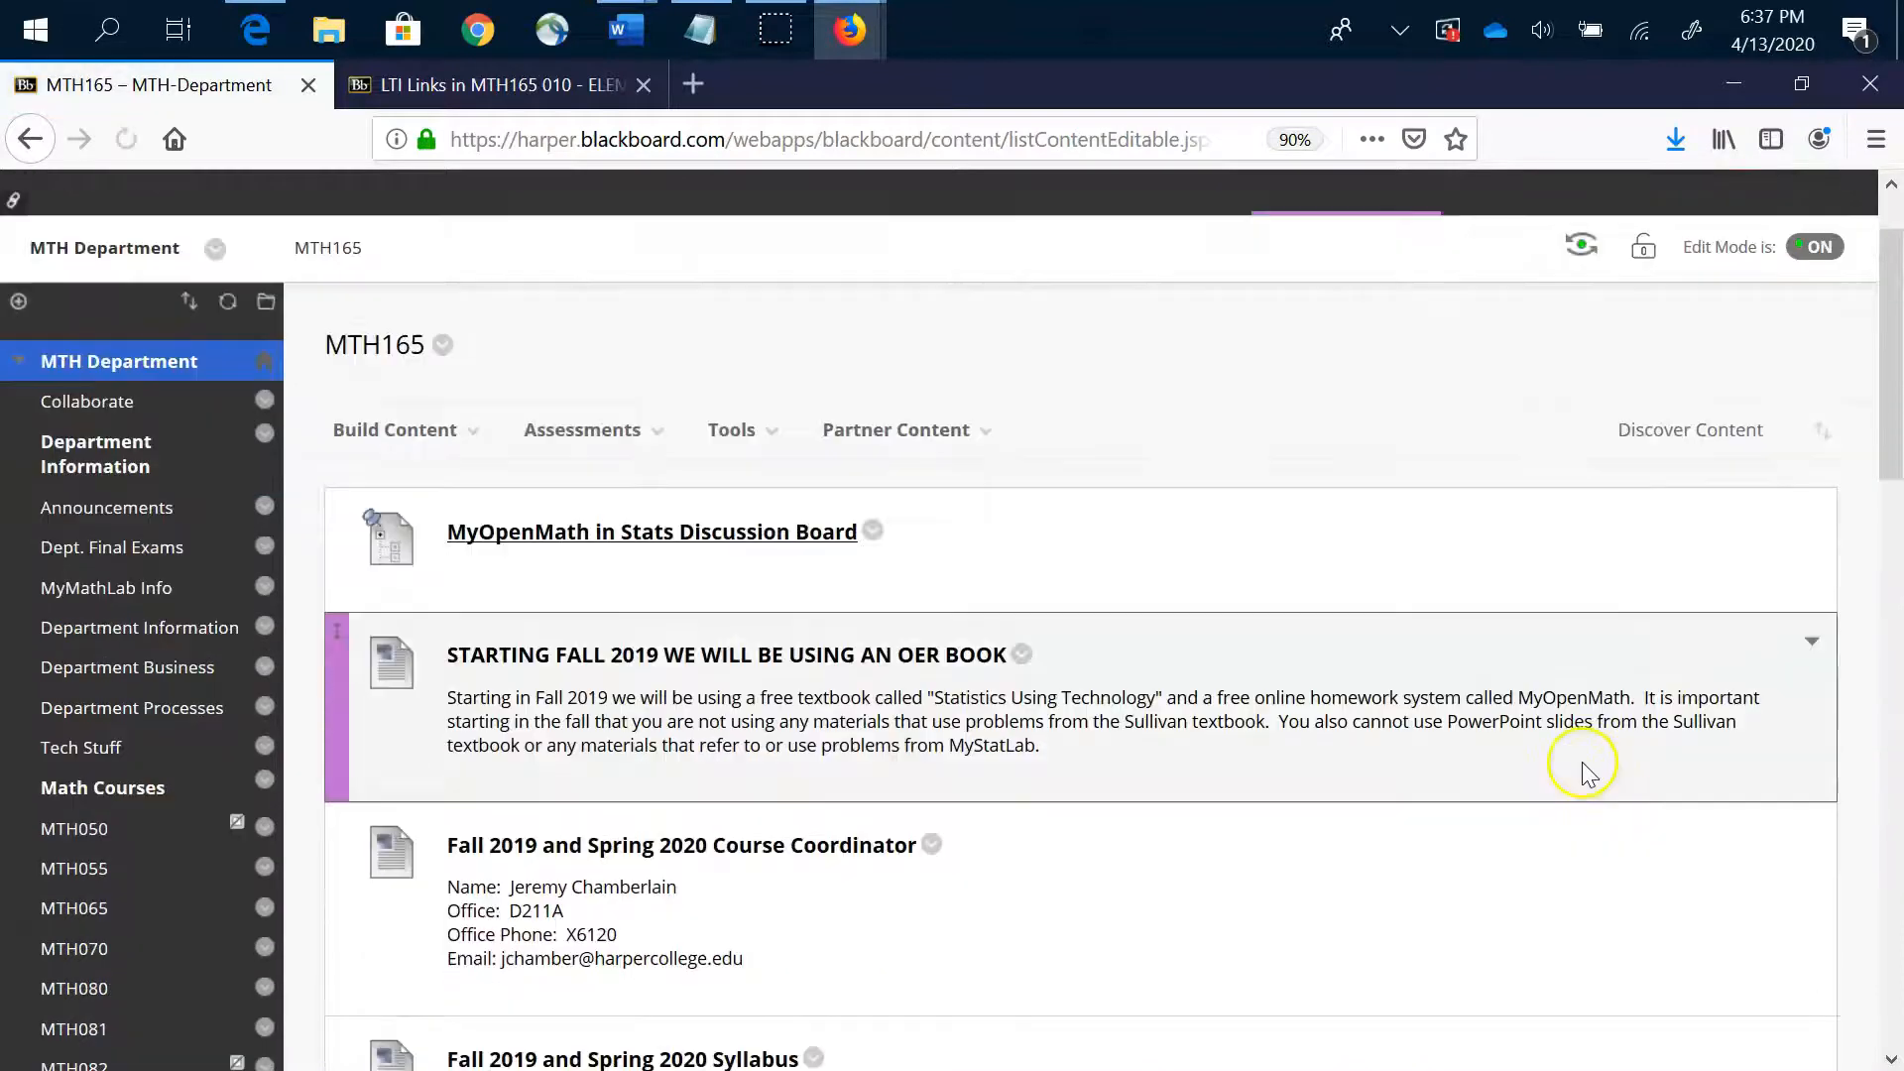
scroll(1560, 741, "down", 6)
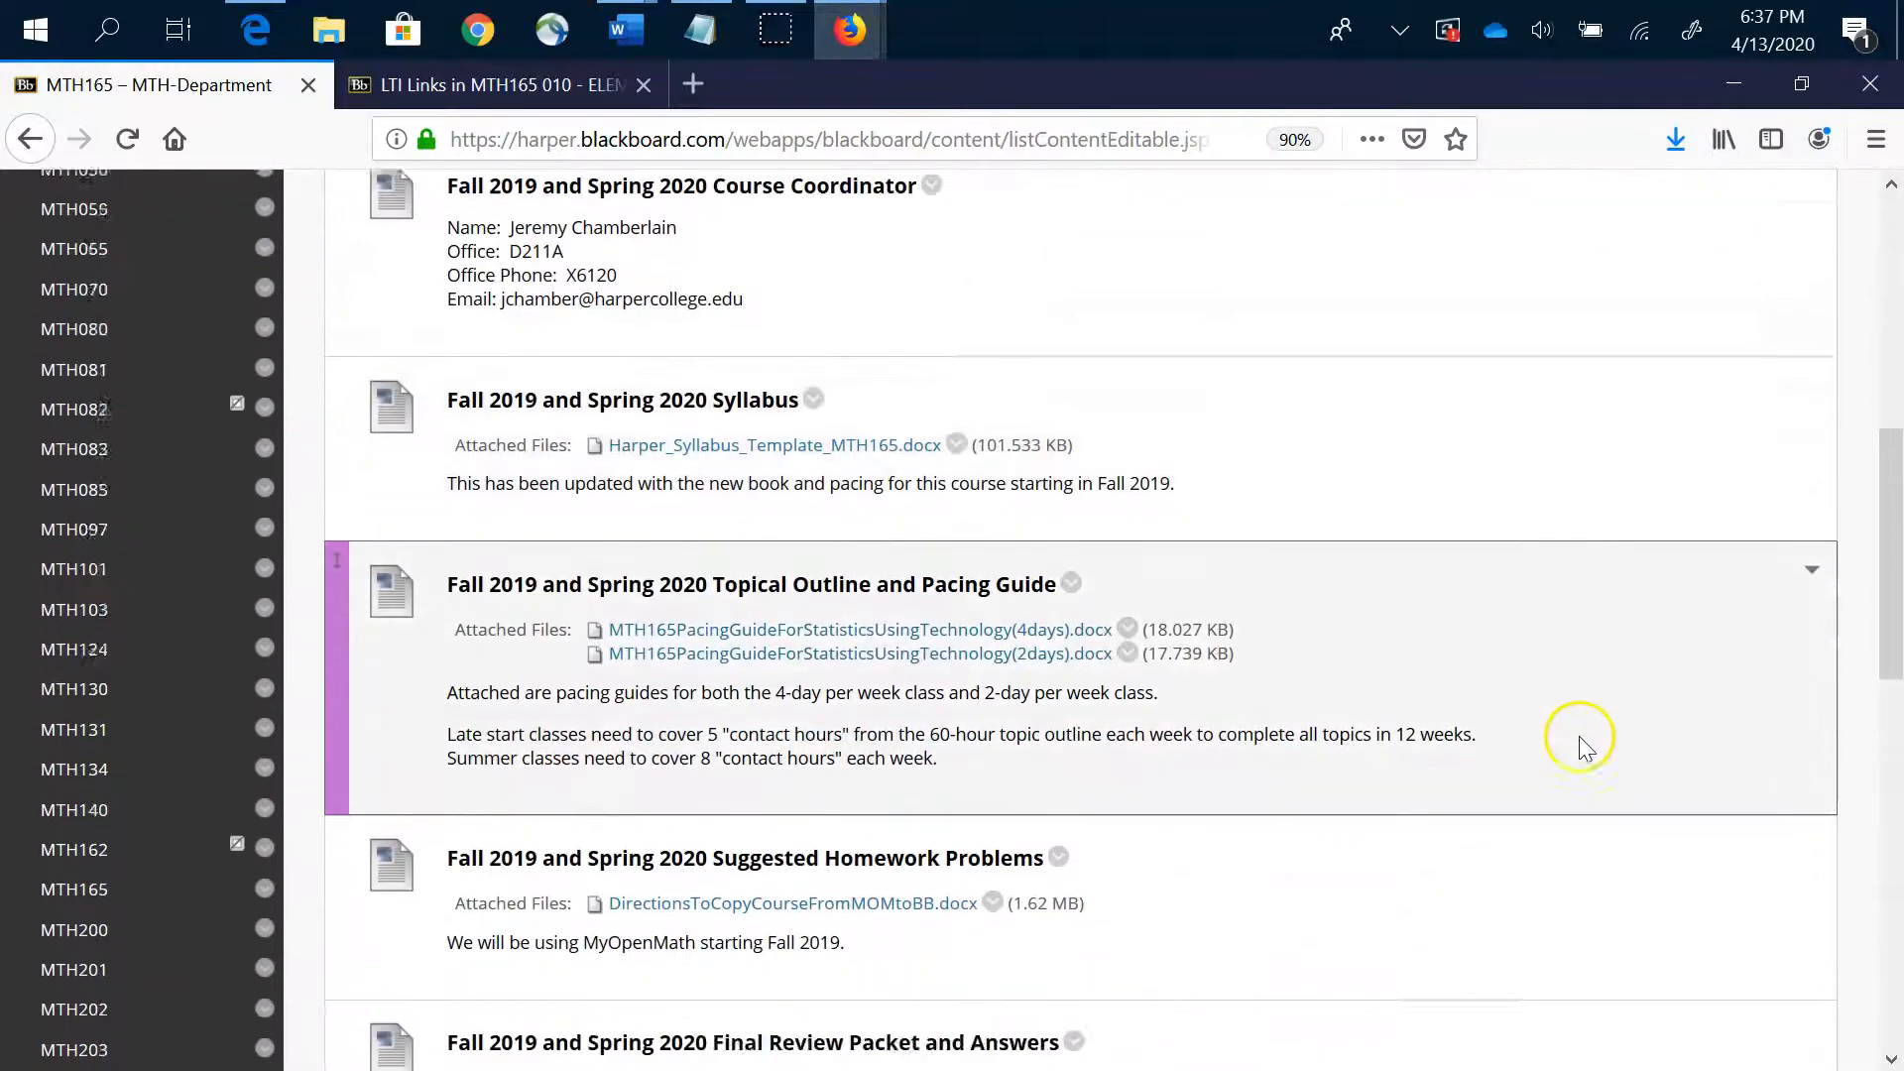
scroll(1583, 750, "down", 2)
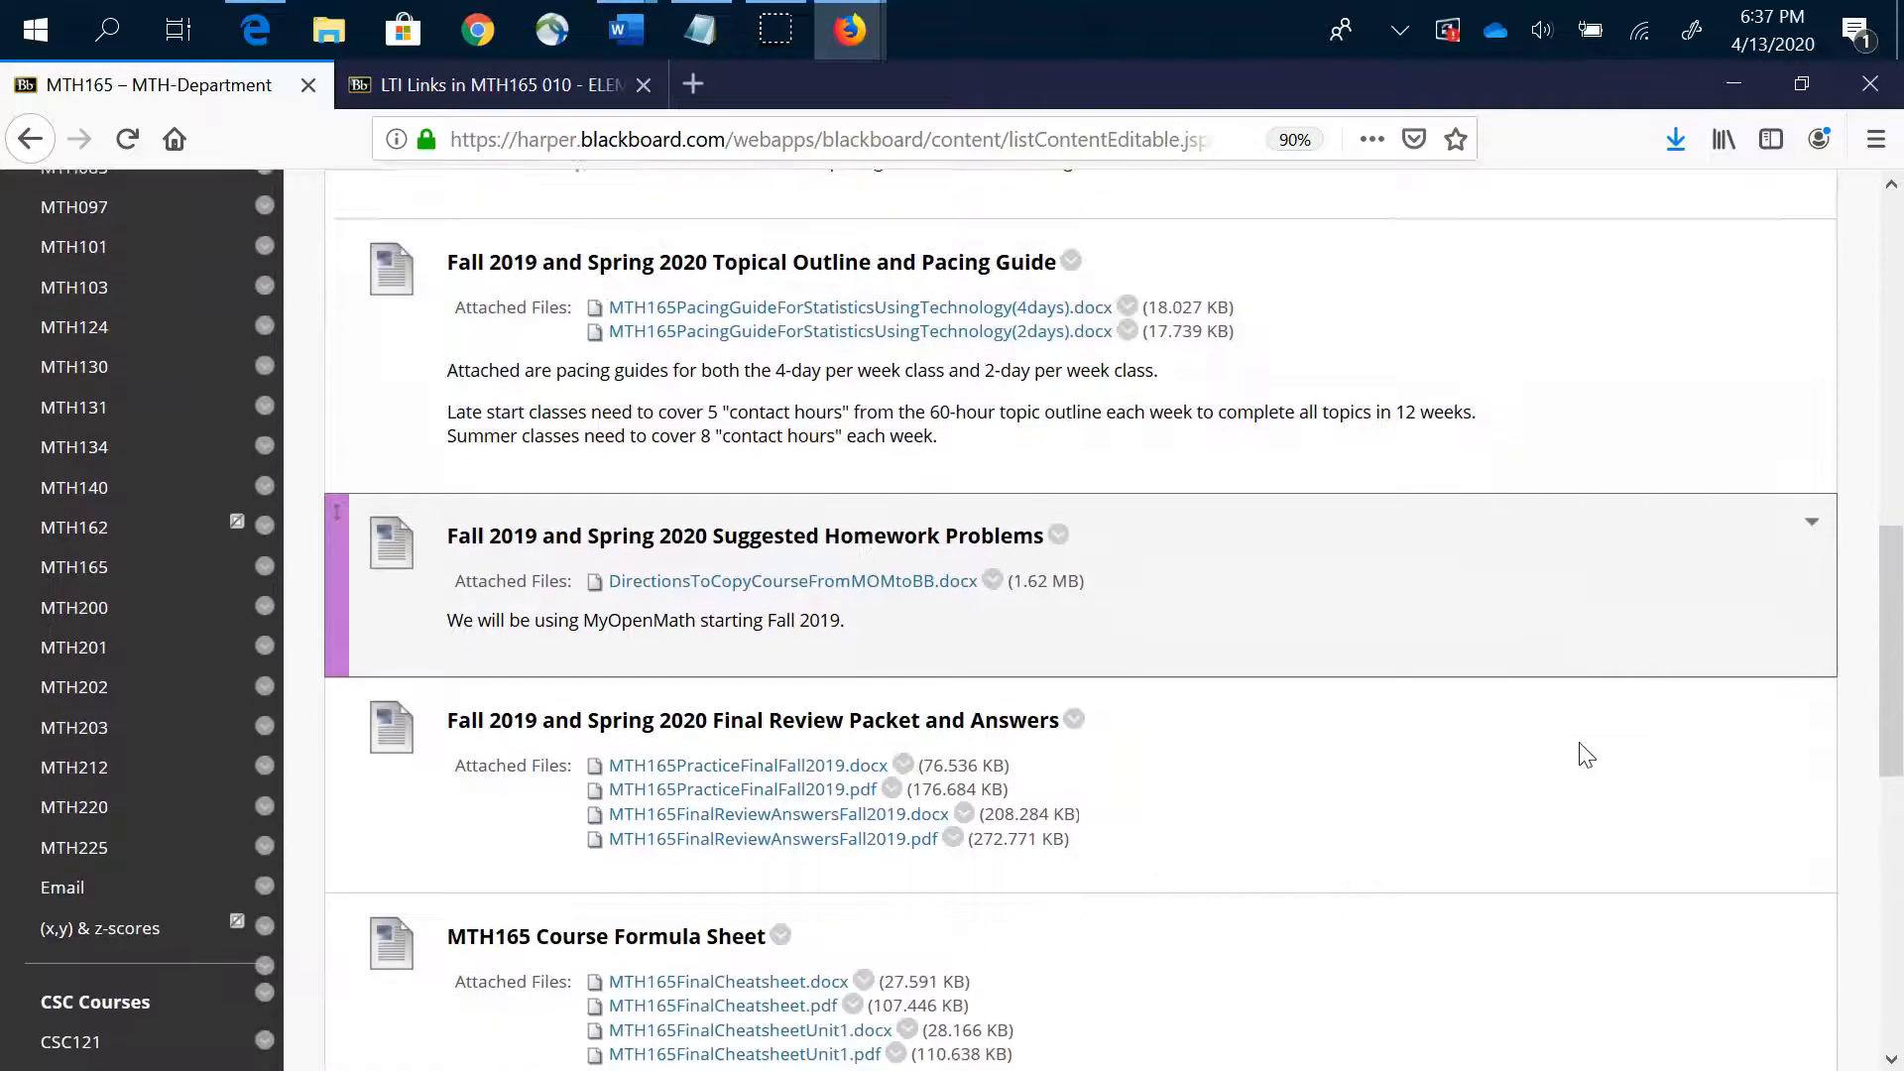
scroll(1579, 743, "down", 3)
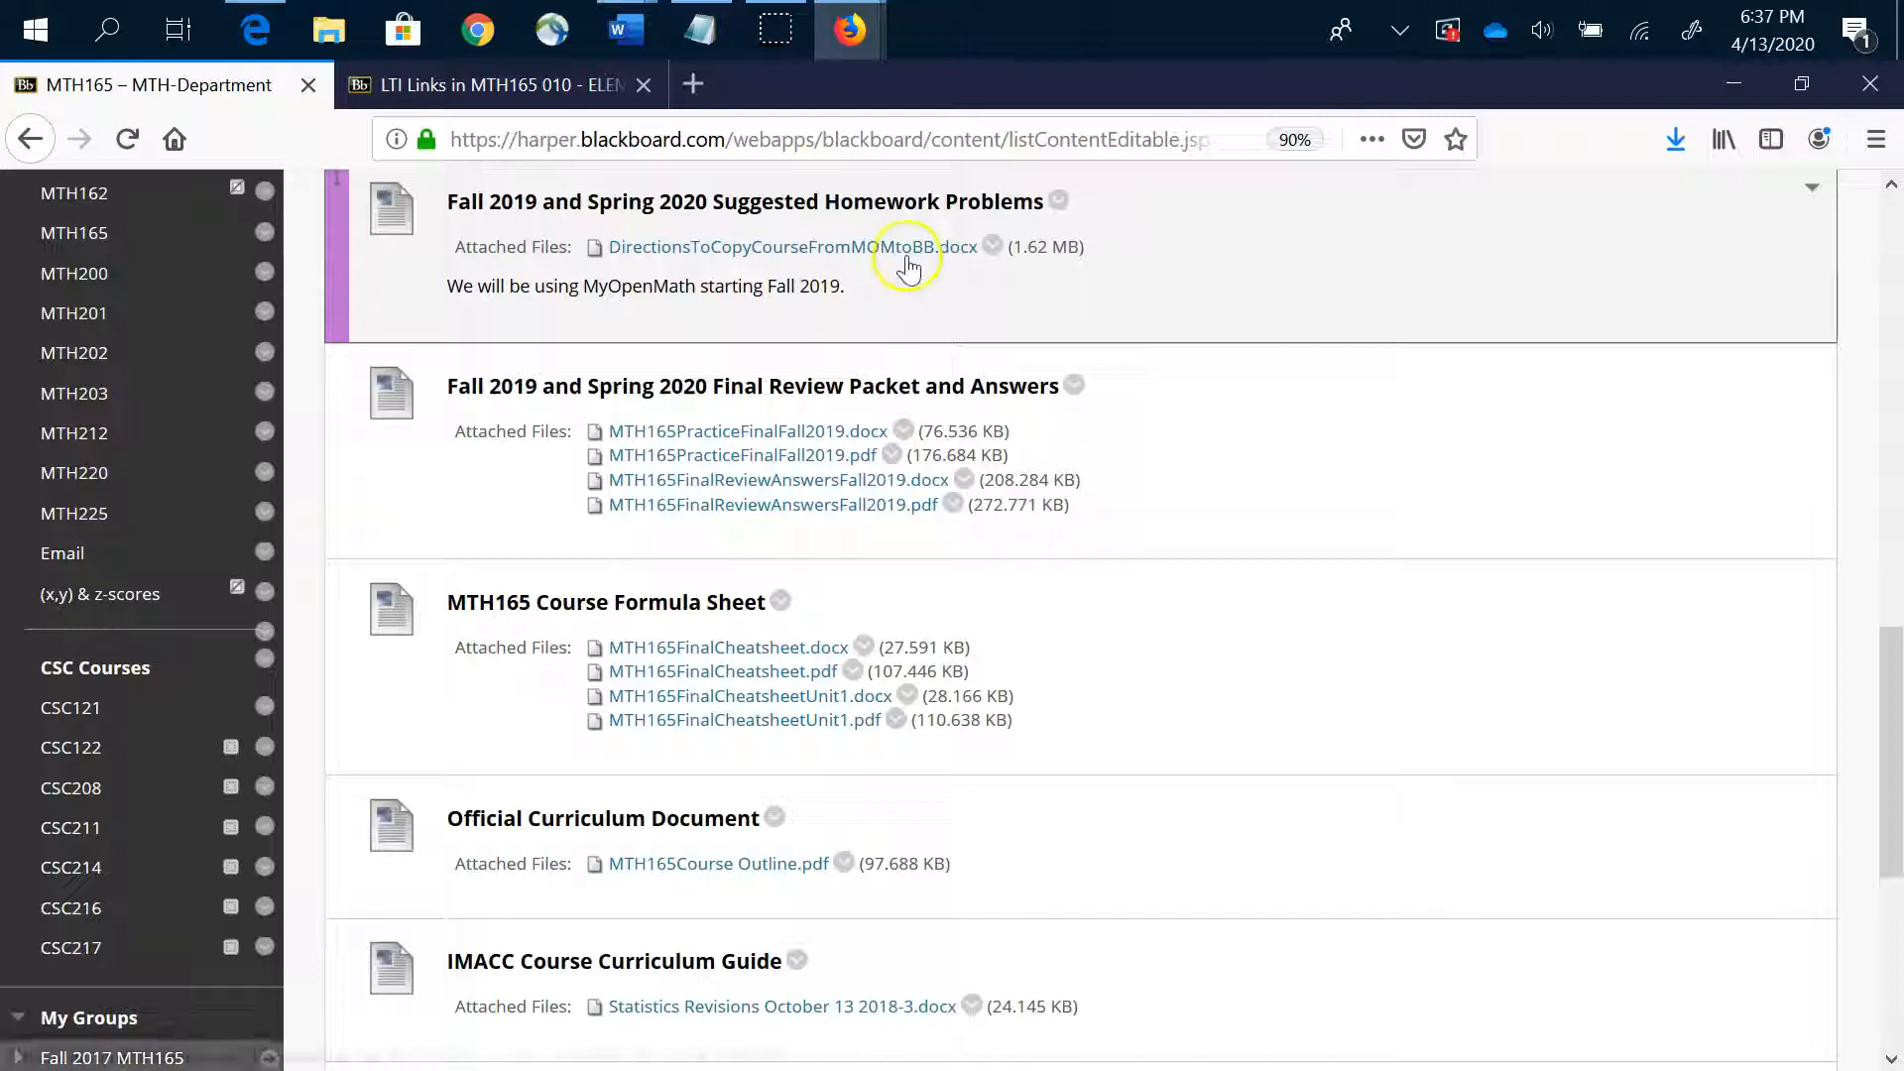
Switch to the DirectionsToCopyCourseFromMOMtoBB document in Word, view it full screen, and snap it back to half the screen
mouse_move(625, 30)
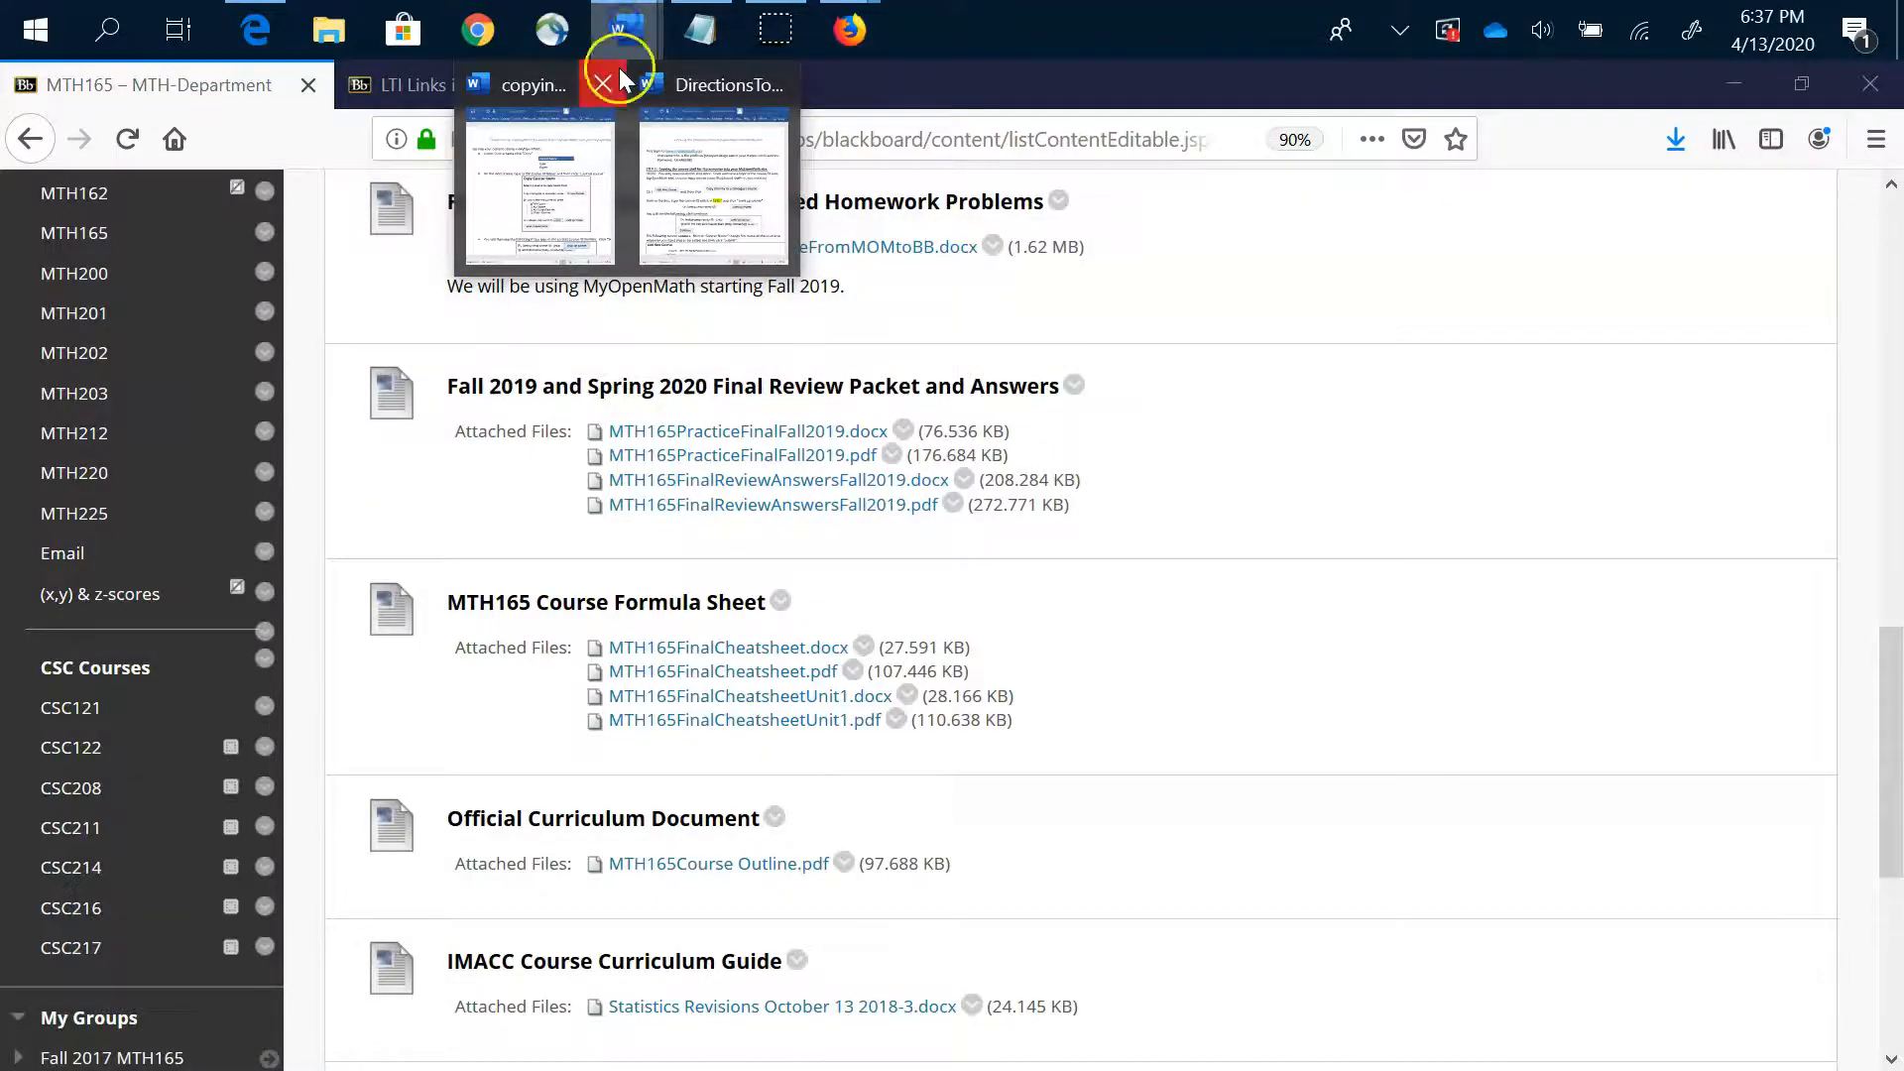
left_click(719, 186)
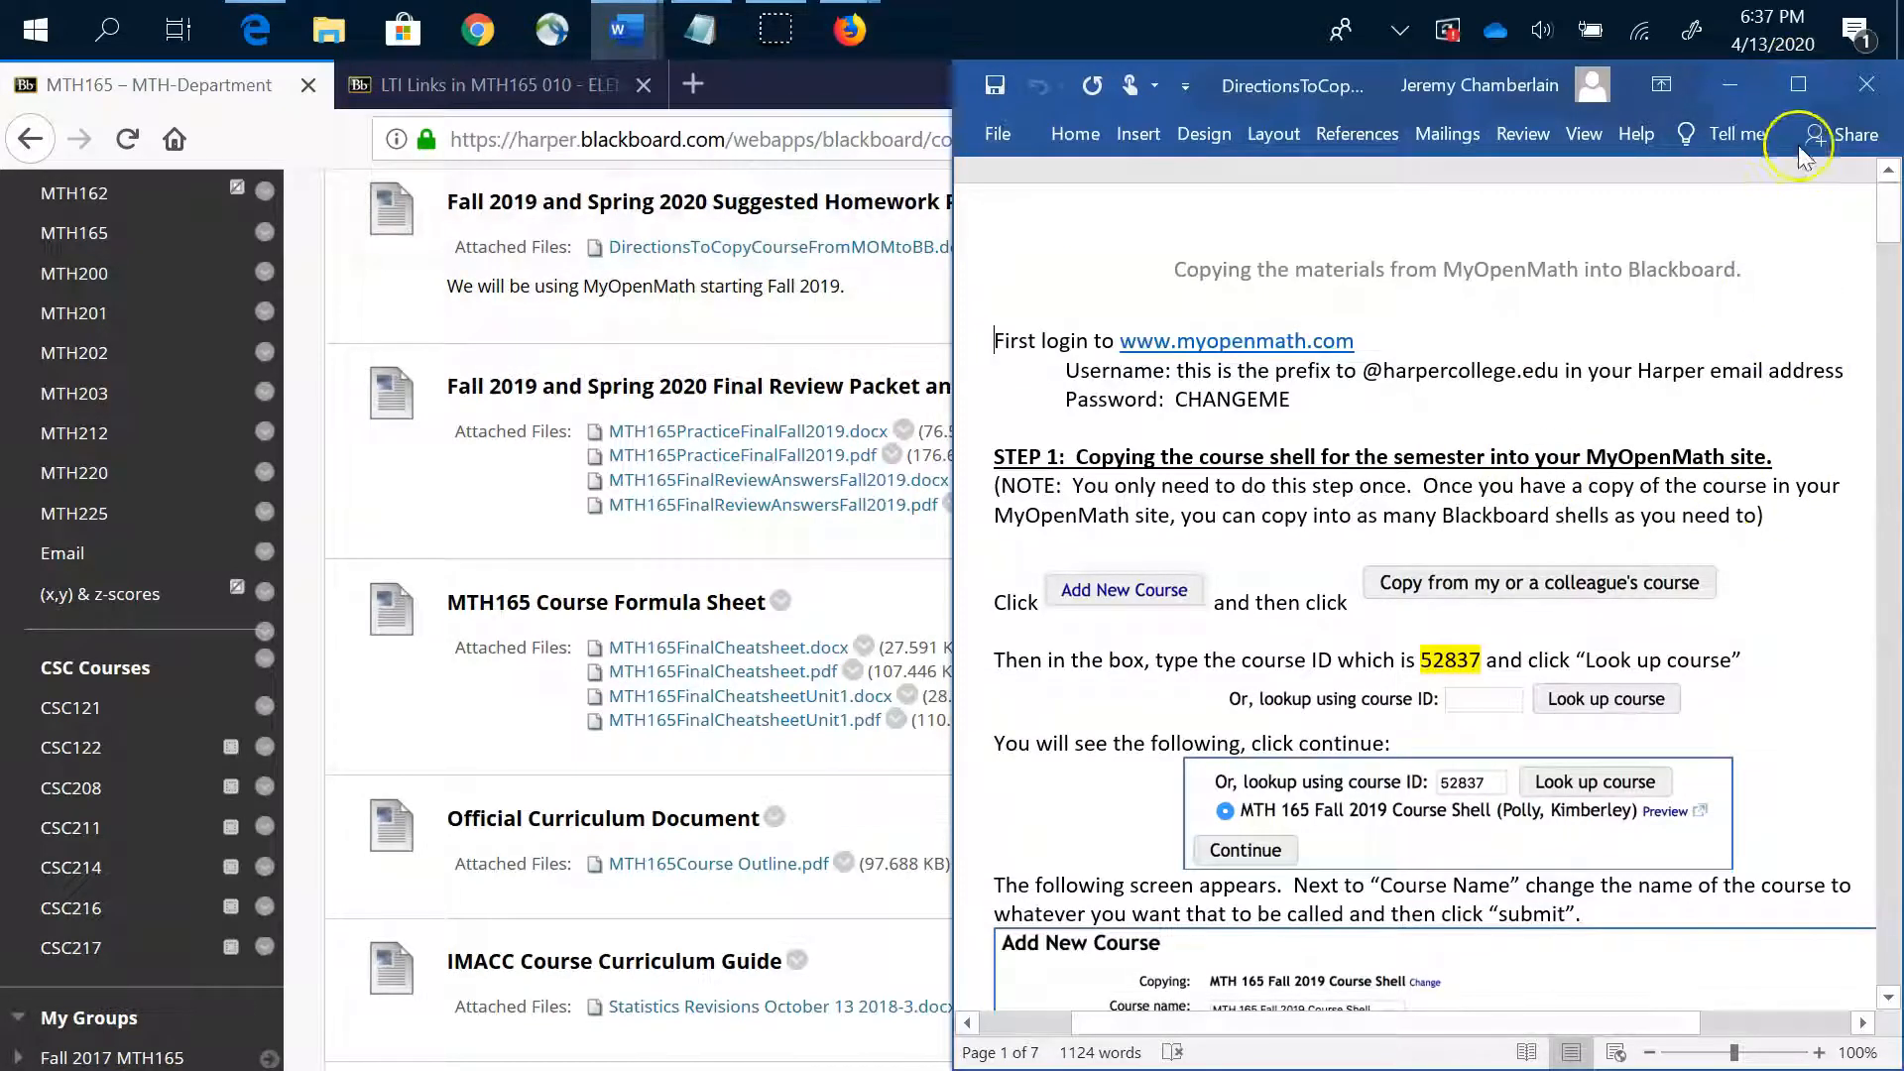
left_click(1801, 85)
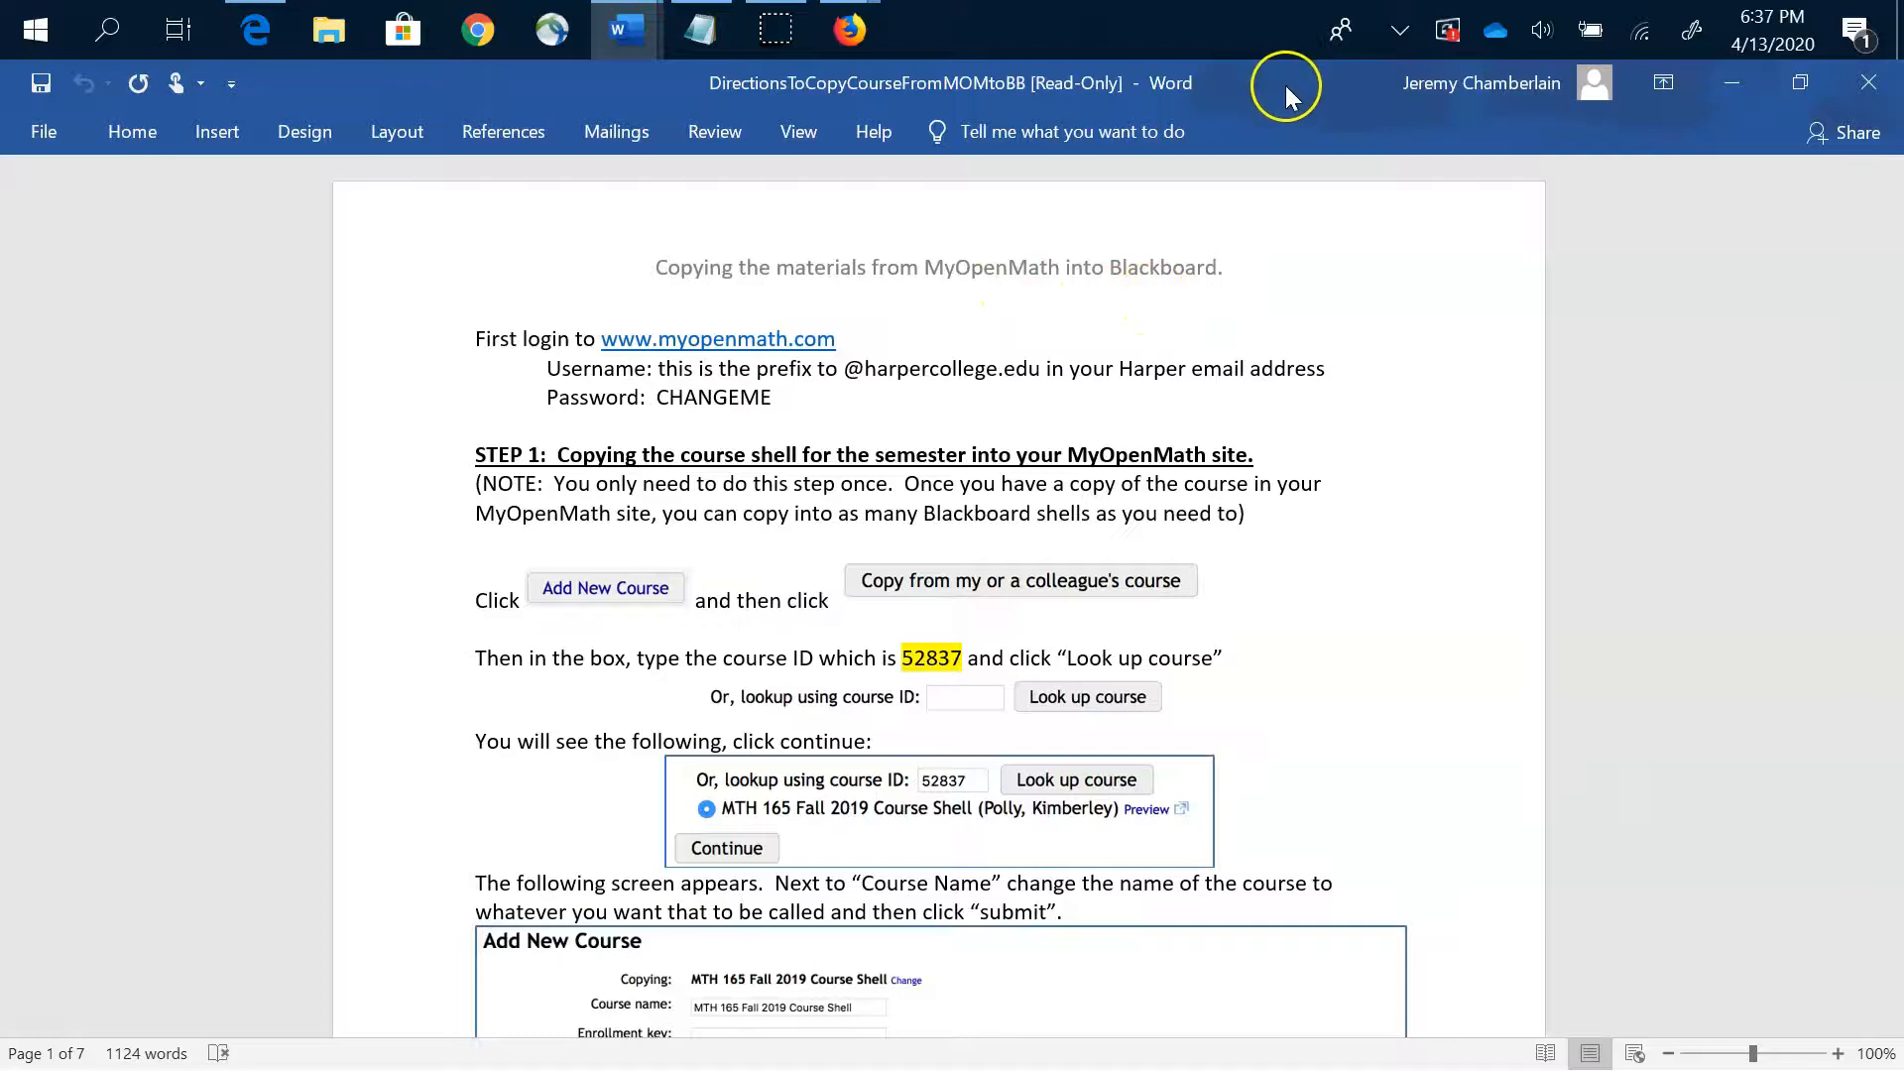
key("super+Right")
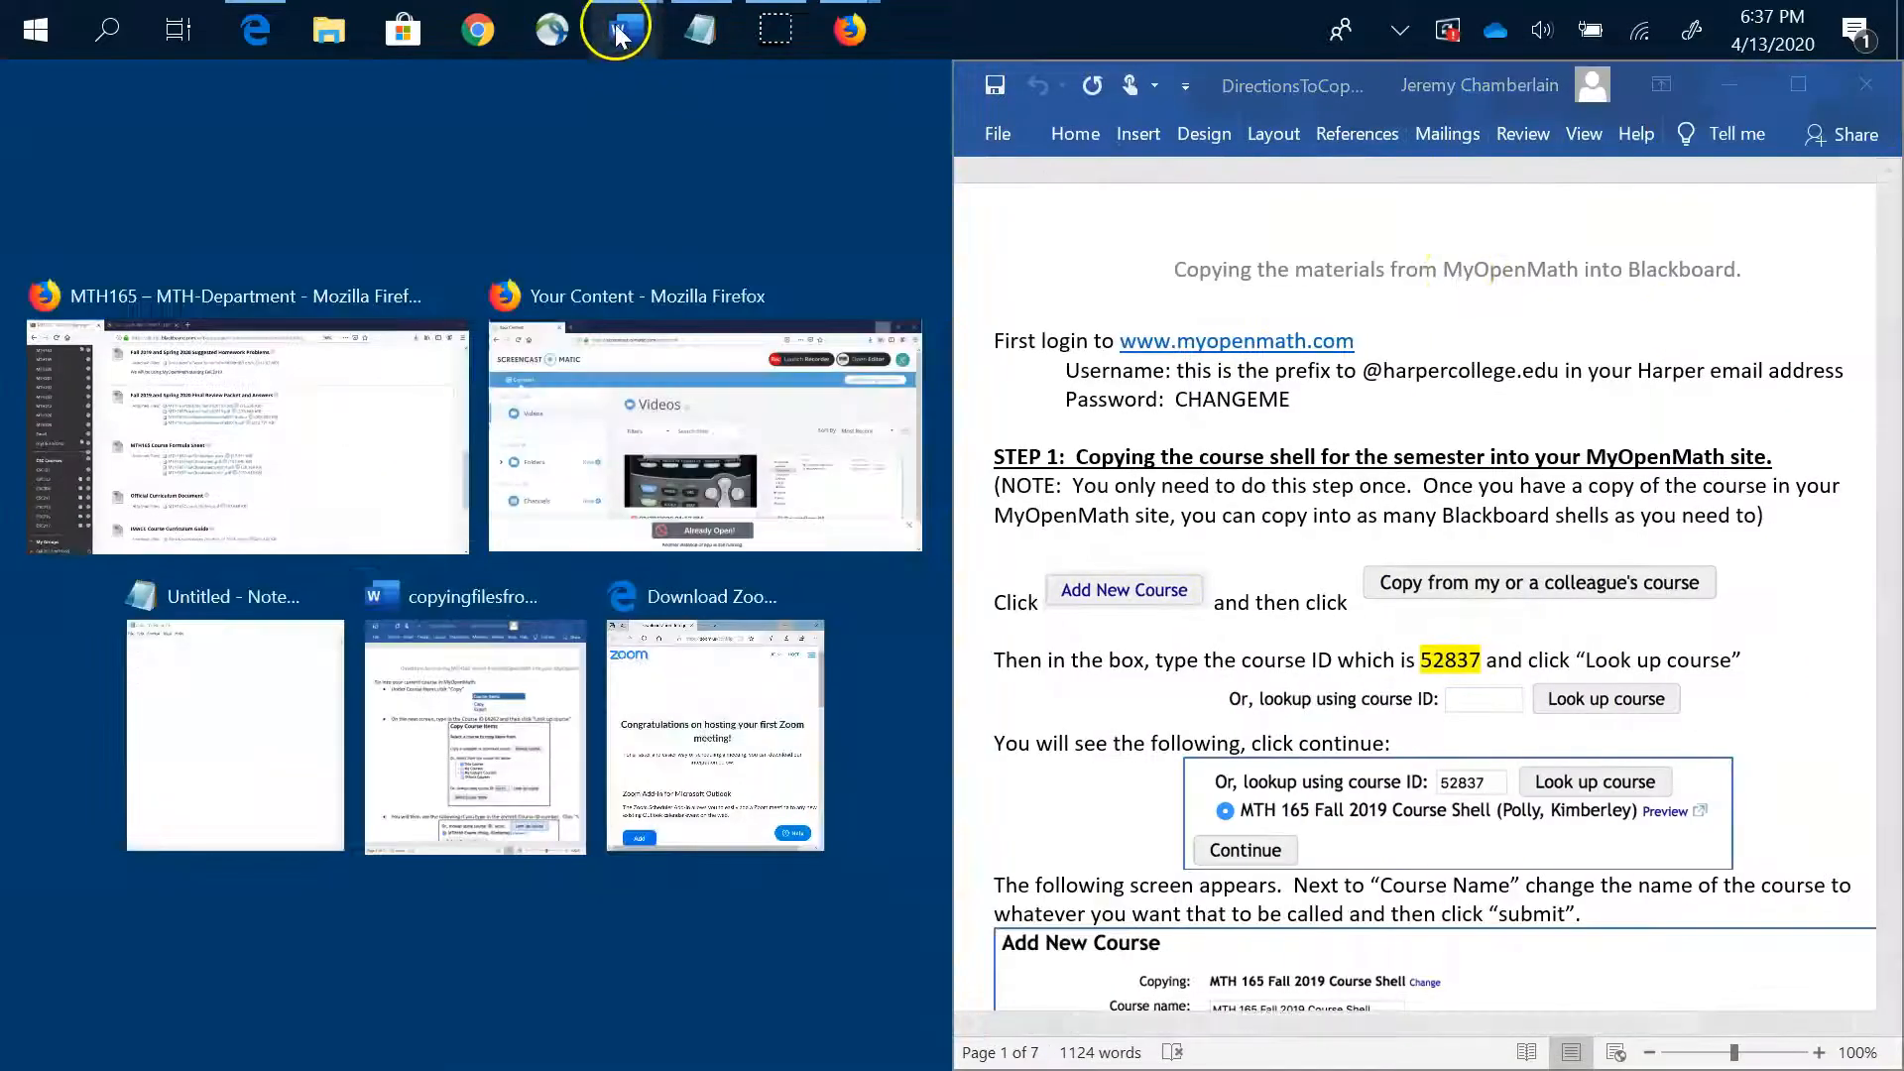
View the copyingfilesfromMyOpenMath directions for copying MTH165 exams full screen, and minimize the document
left_click(615, 24)
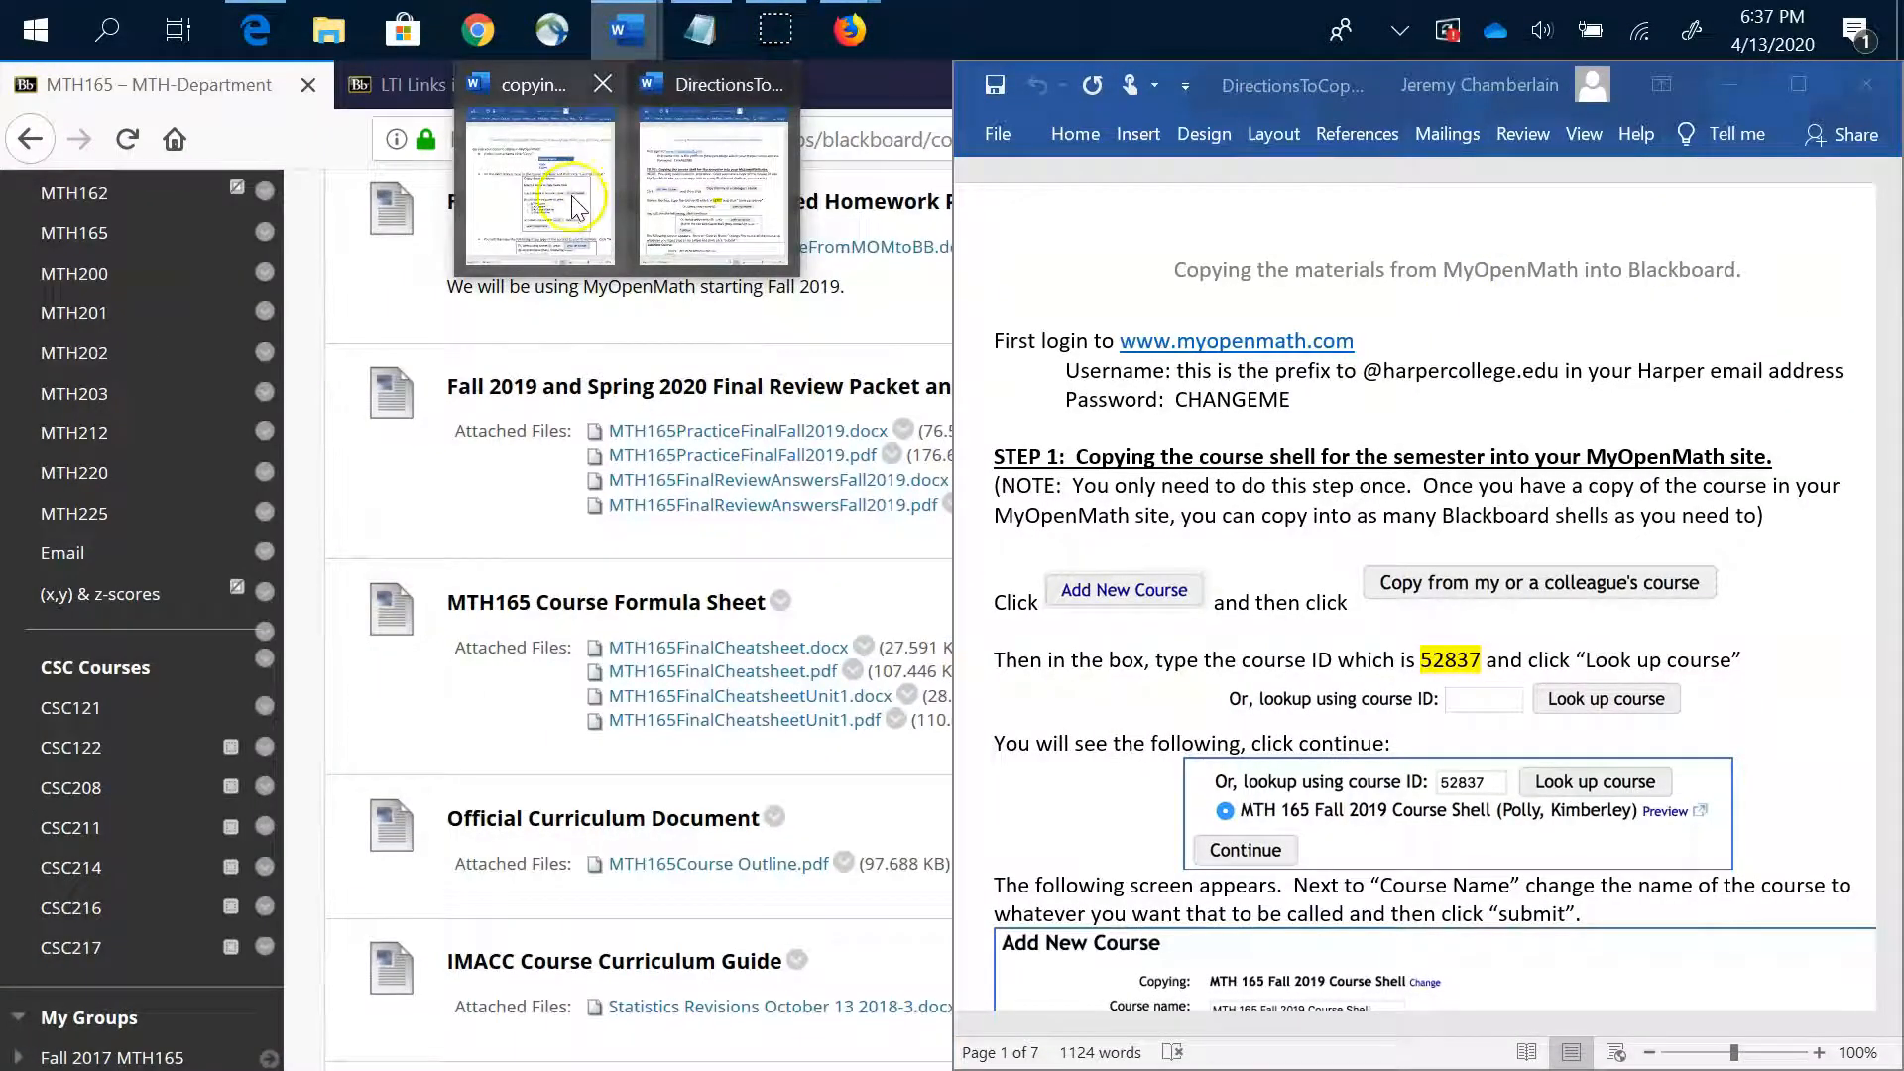
left_click(573, 208)
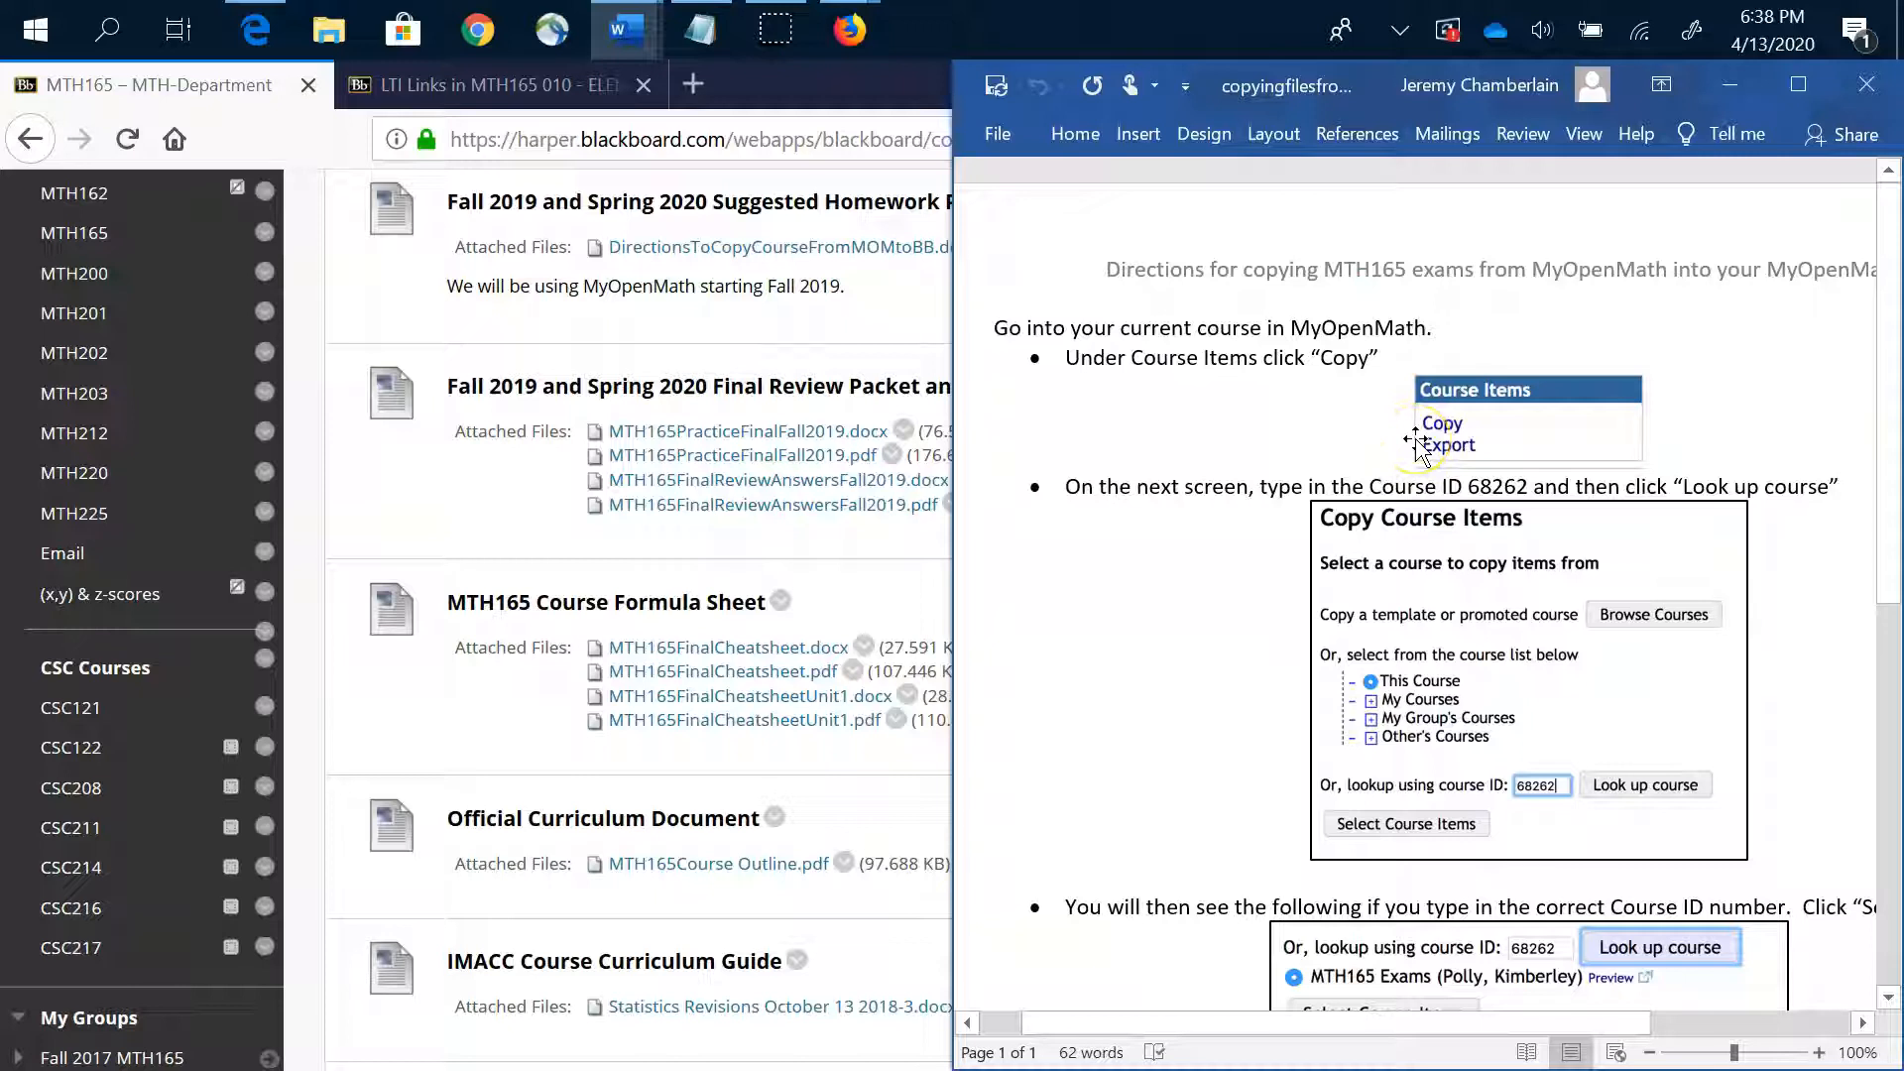
left_click(1798, 87)
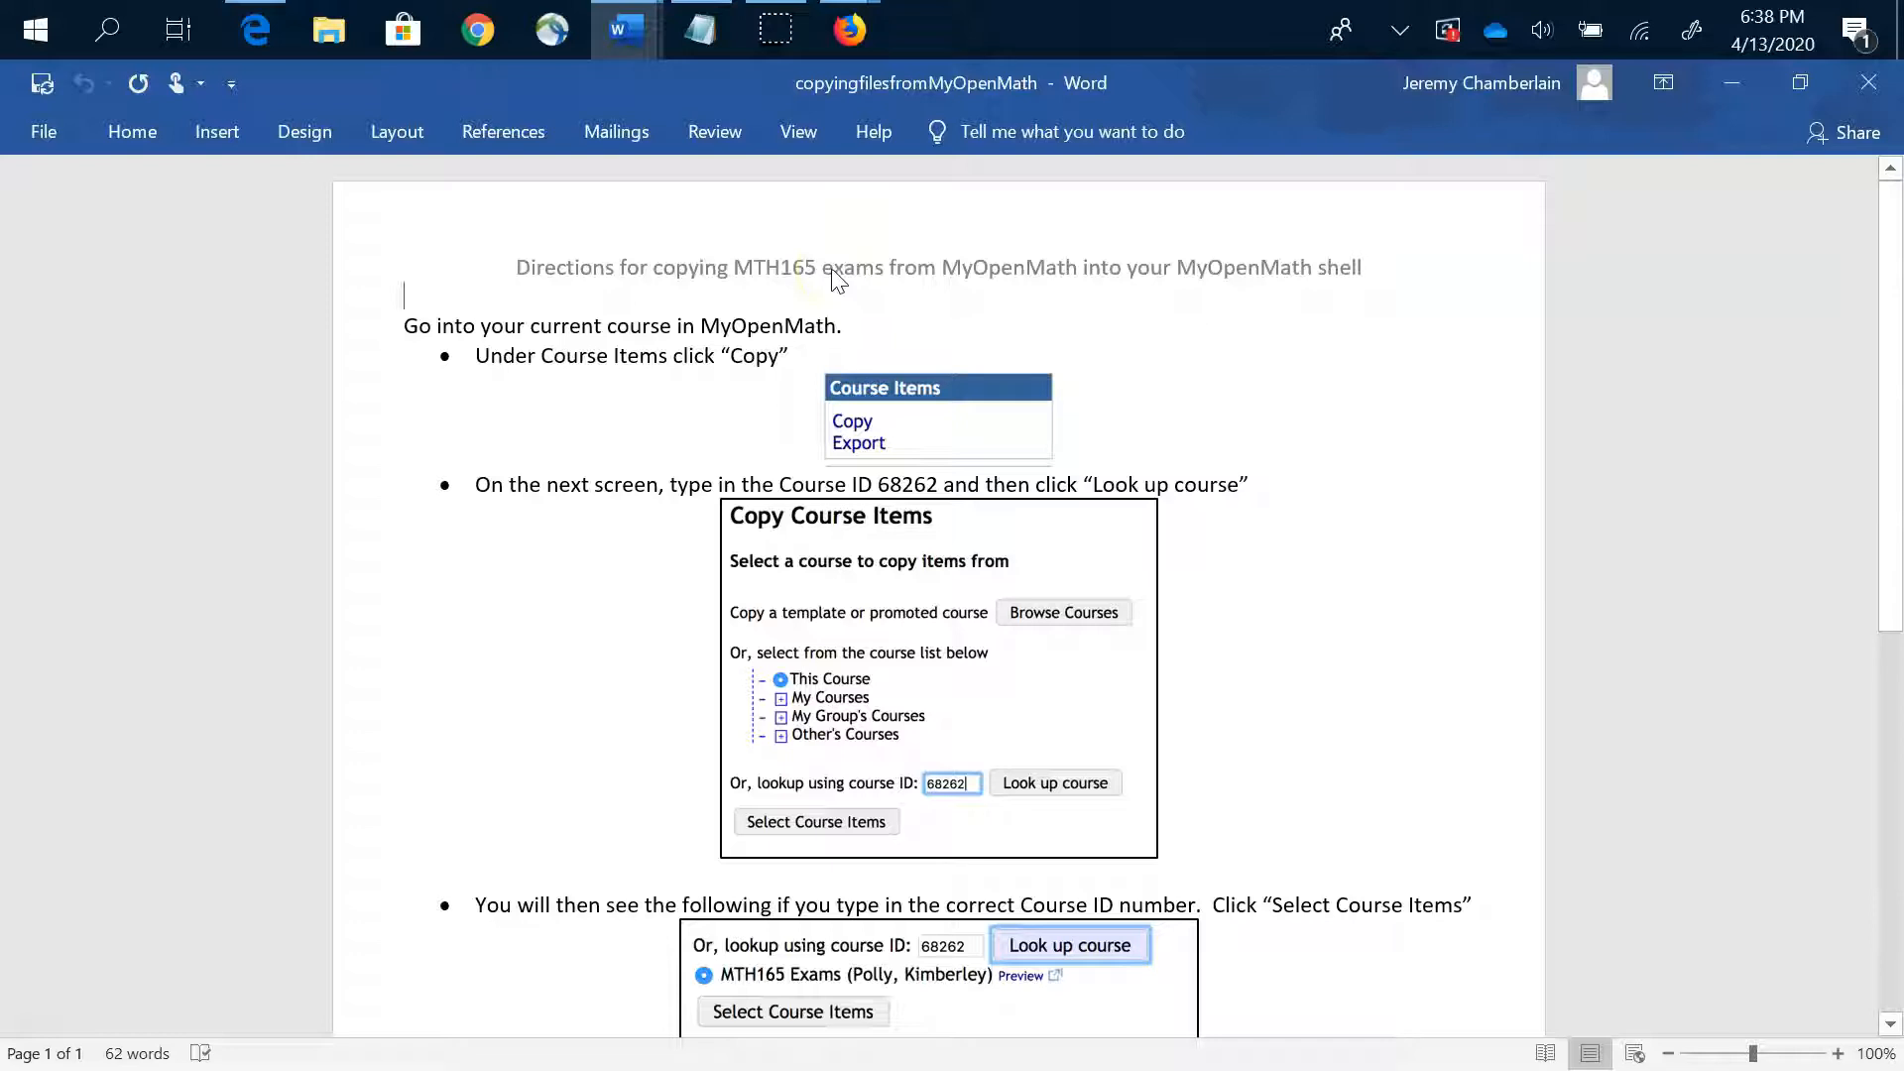
left_click(1728, 83)
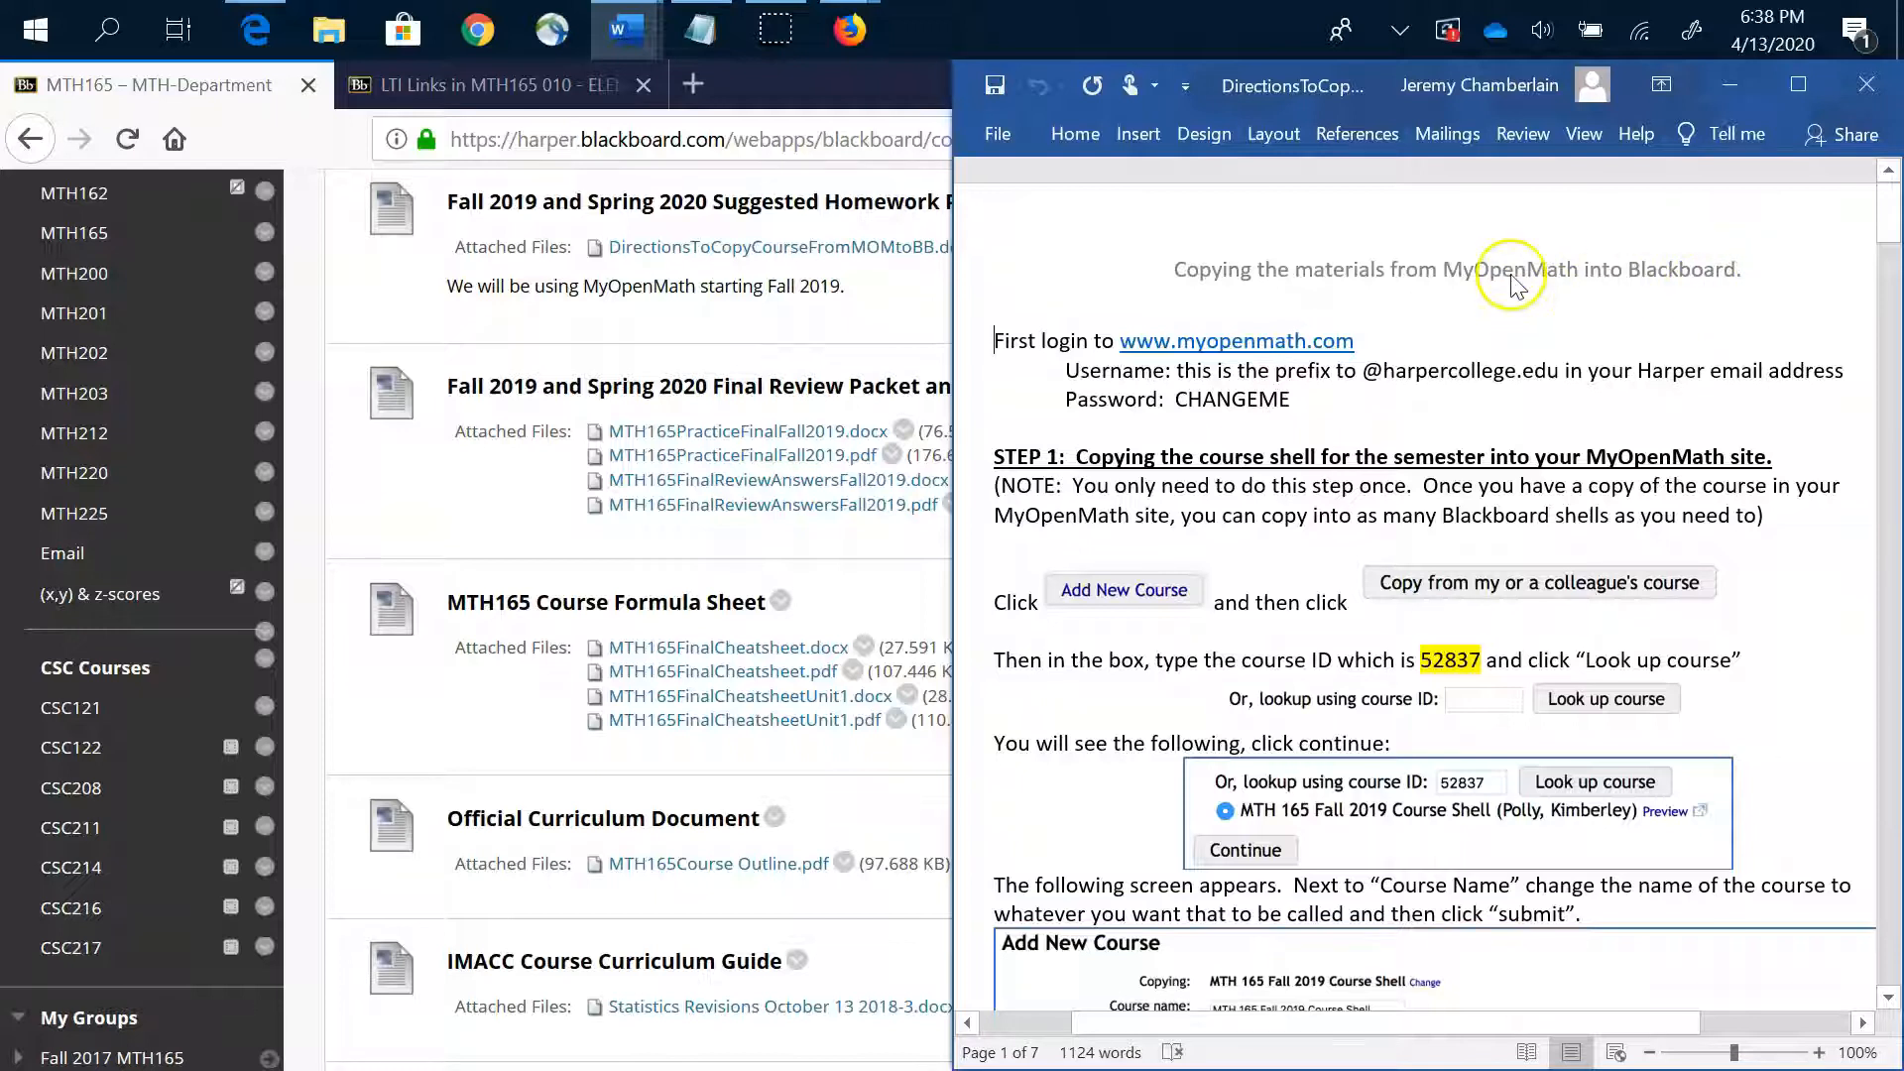
Switch back to the LTI Links page of MTH165 010 in Firefox and look over its second page of homework links
left_click(472, 83)
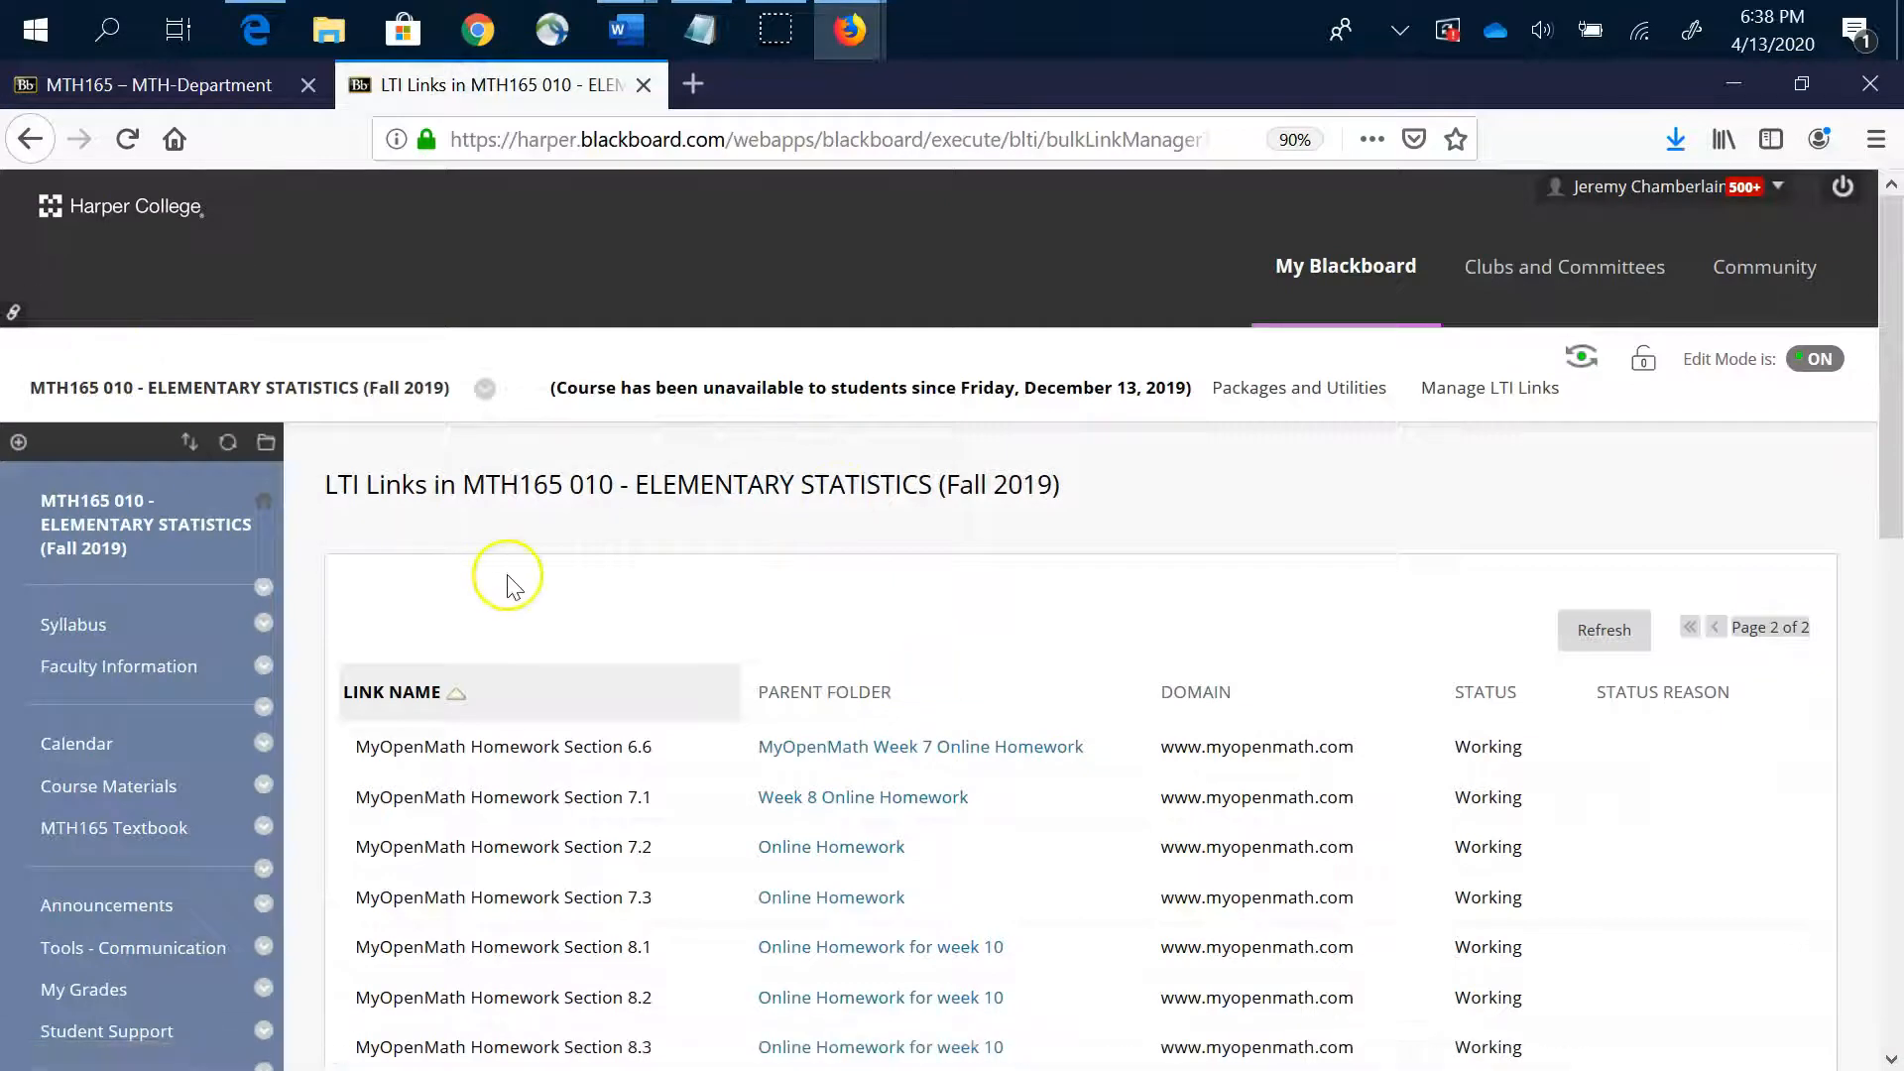
scroll(926, 645, "down", 3)
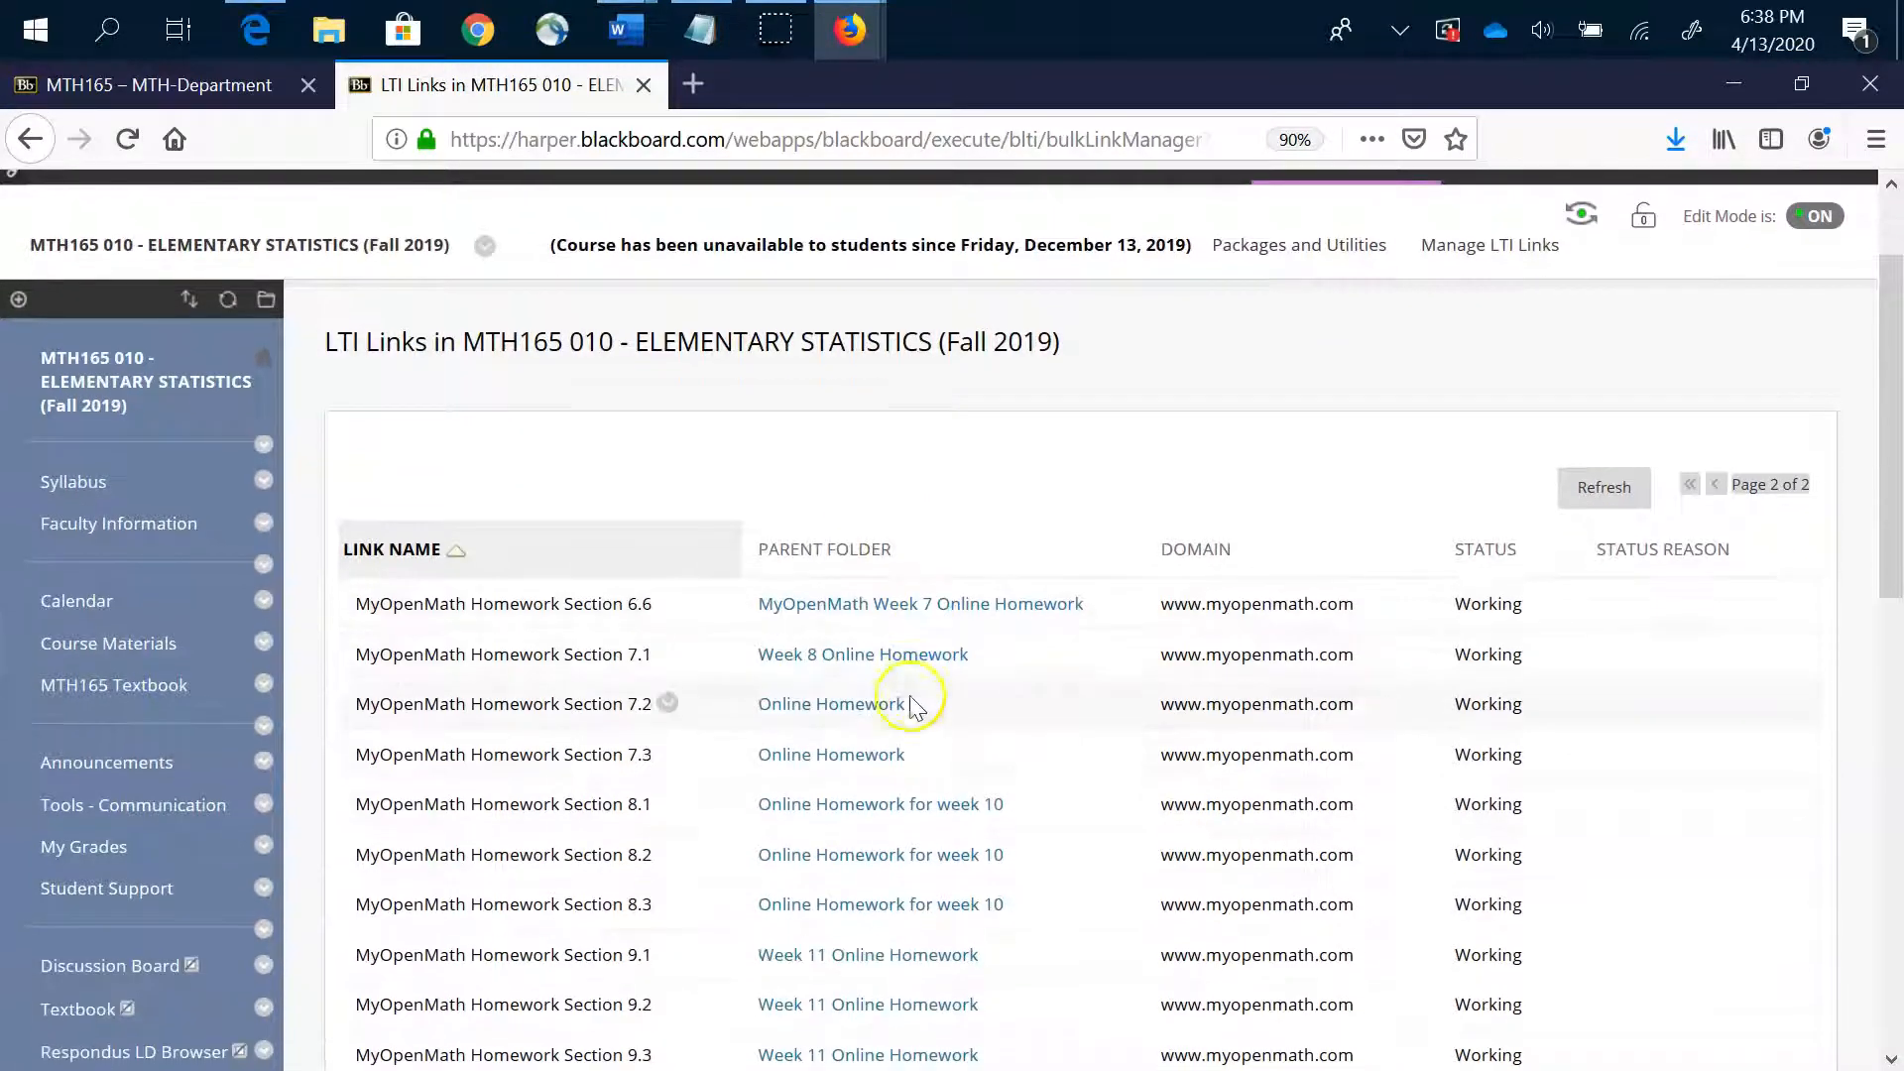
scroll(907, 724, "down", 10)
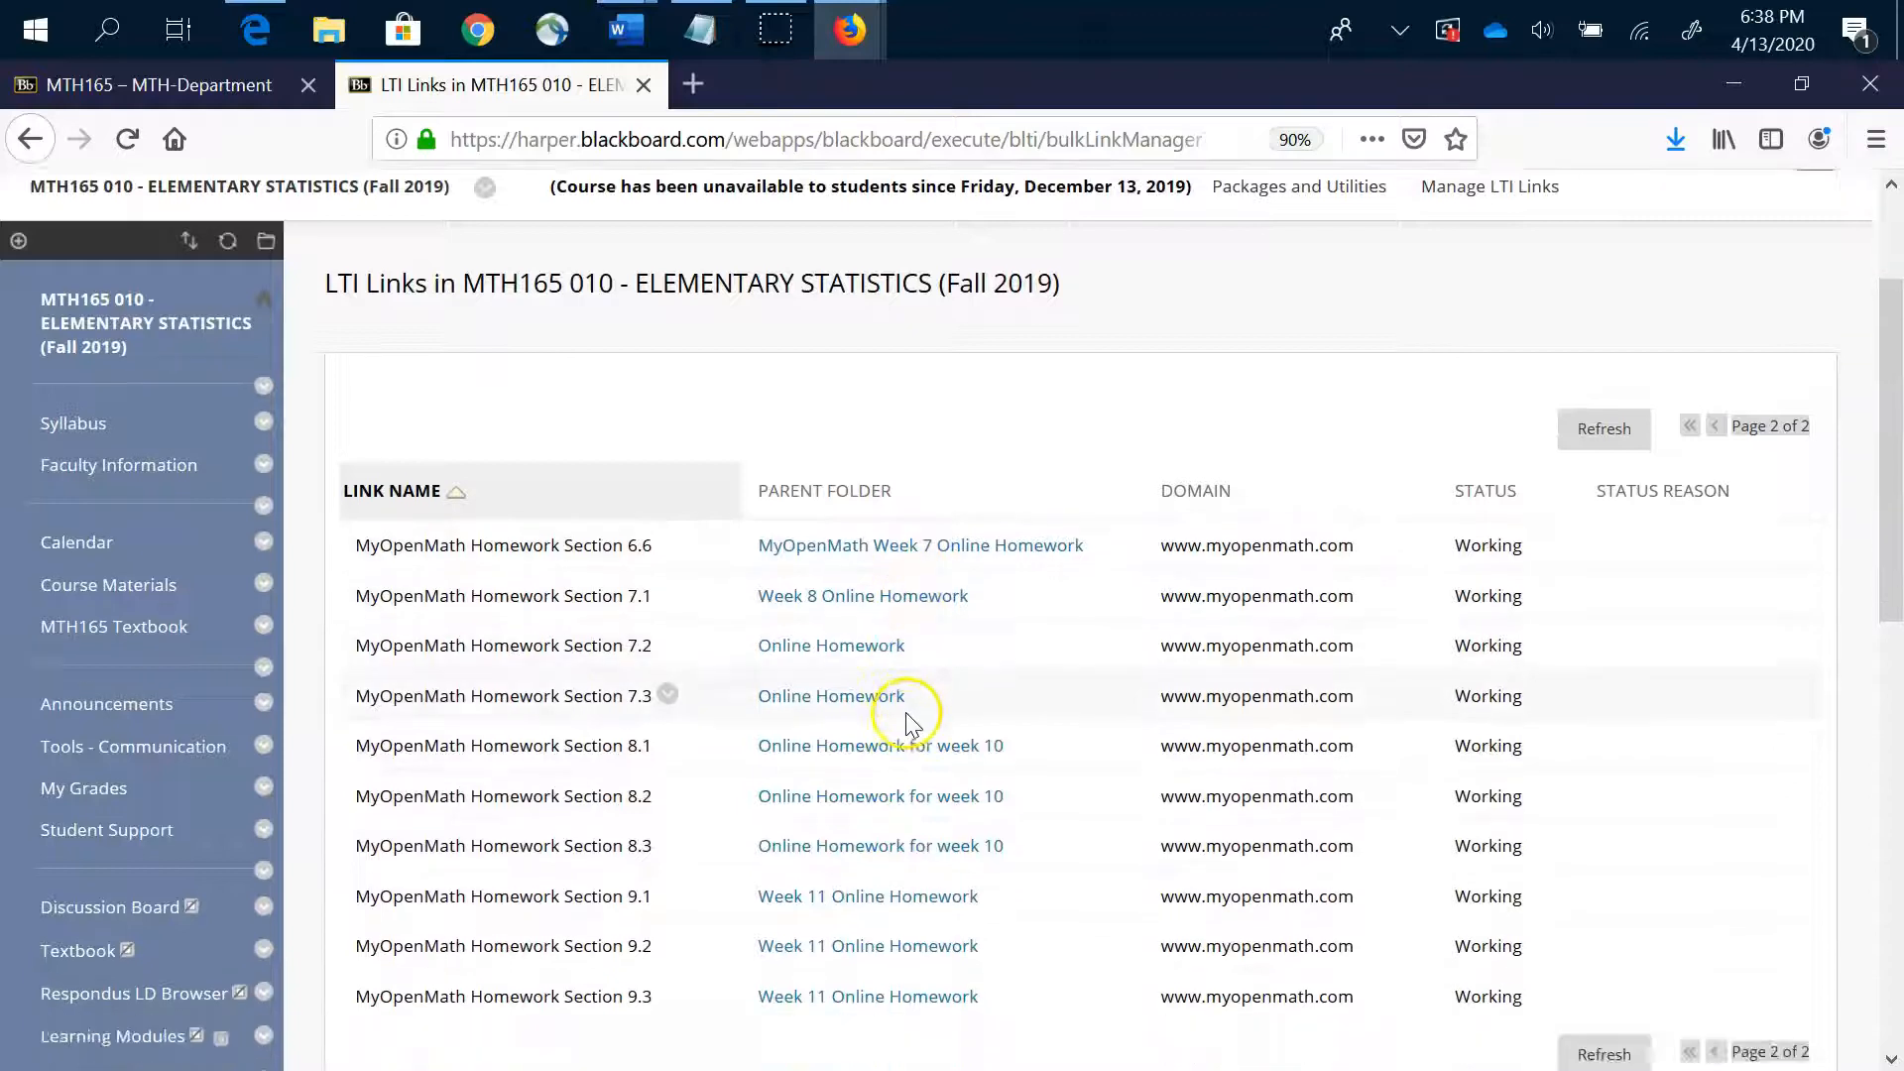
scroll(907, 718, "up", 12)
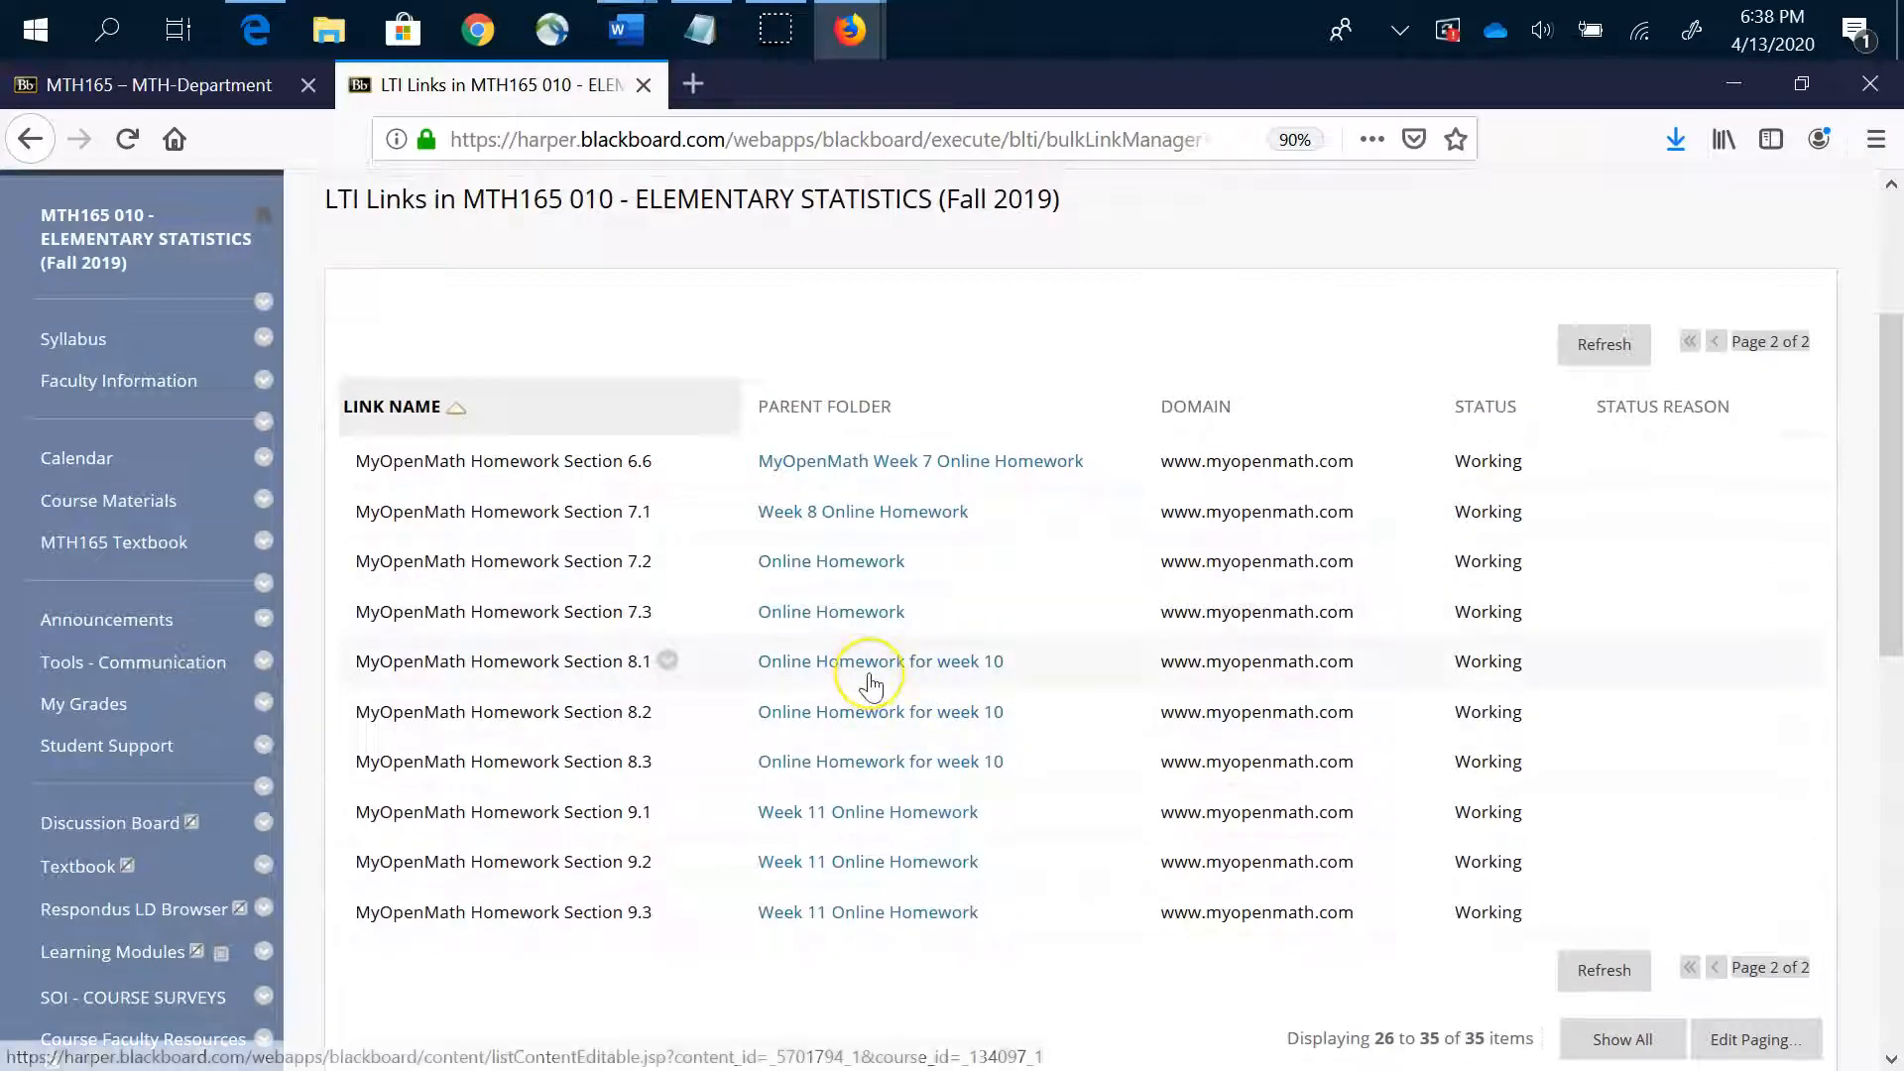
scroll(870, 684, "up", 5)
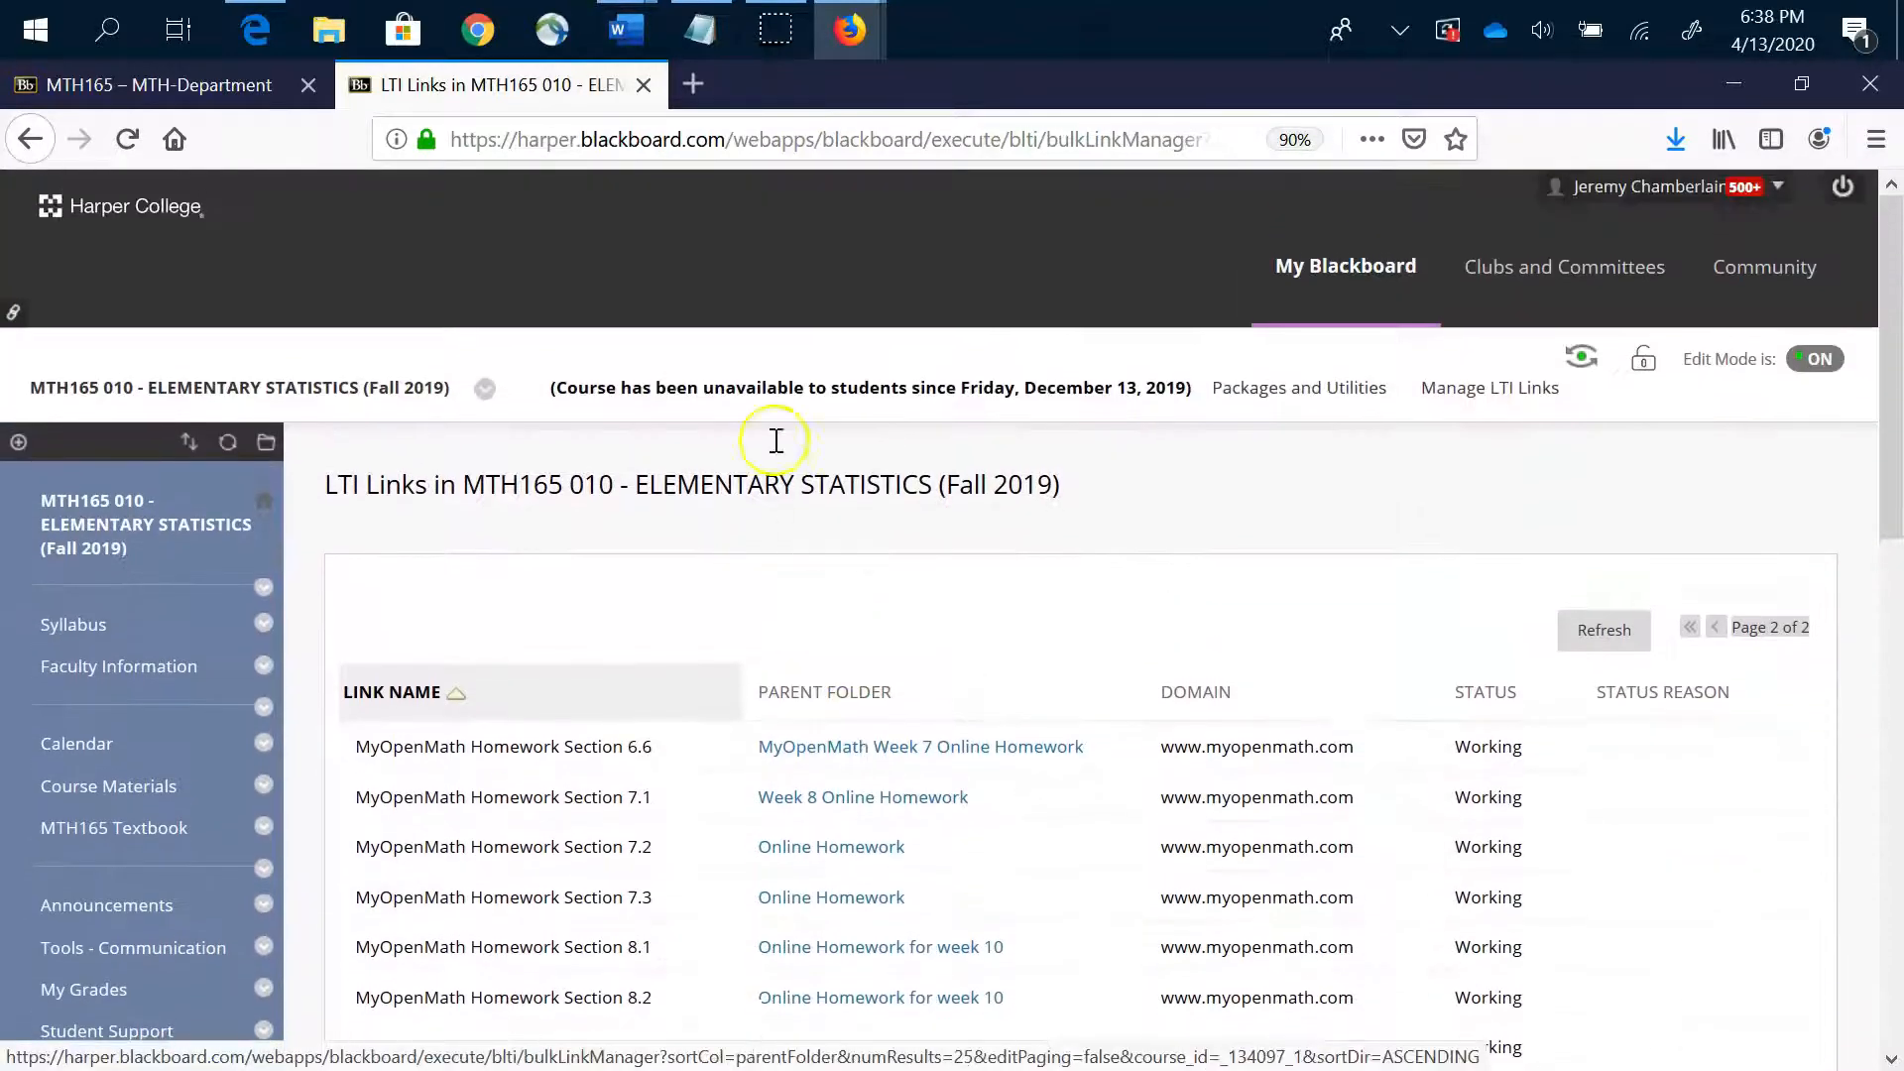
Search the web for myopenmath in a new browser tab and open the MyOpenMath site
left_click(694, 86)
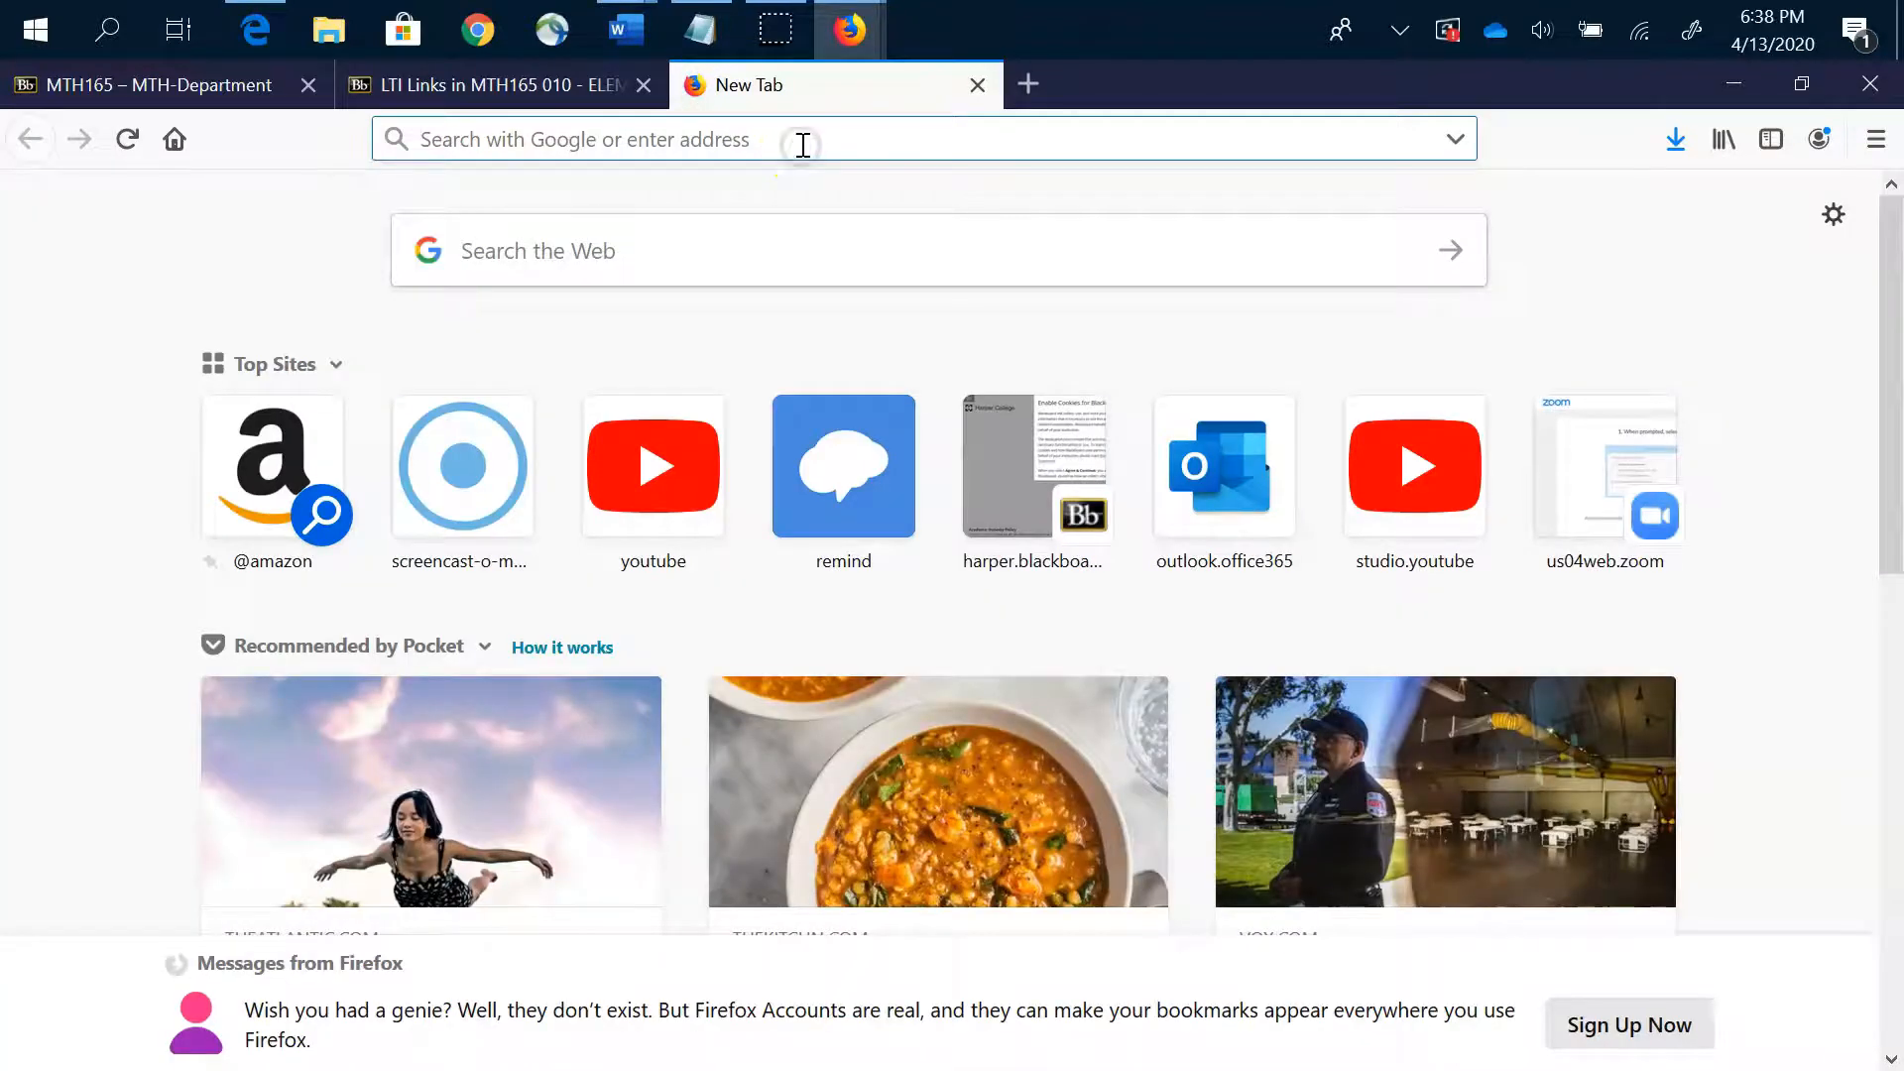
type("myuoepe")
key("BackSpace")
key("BackSpace")
key("BackSpace")
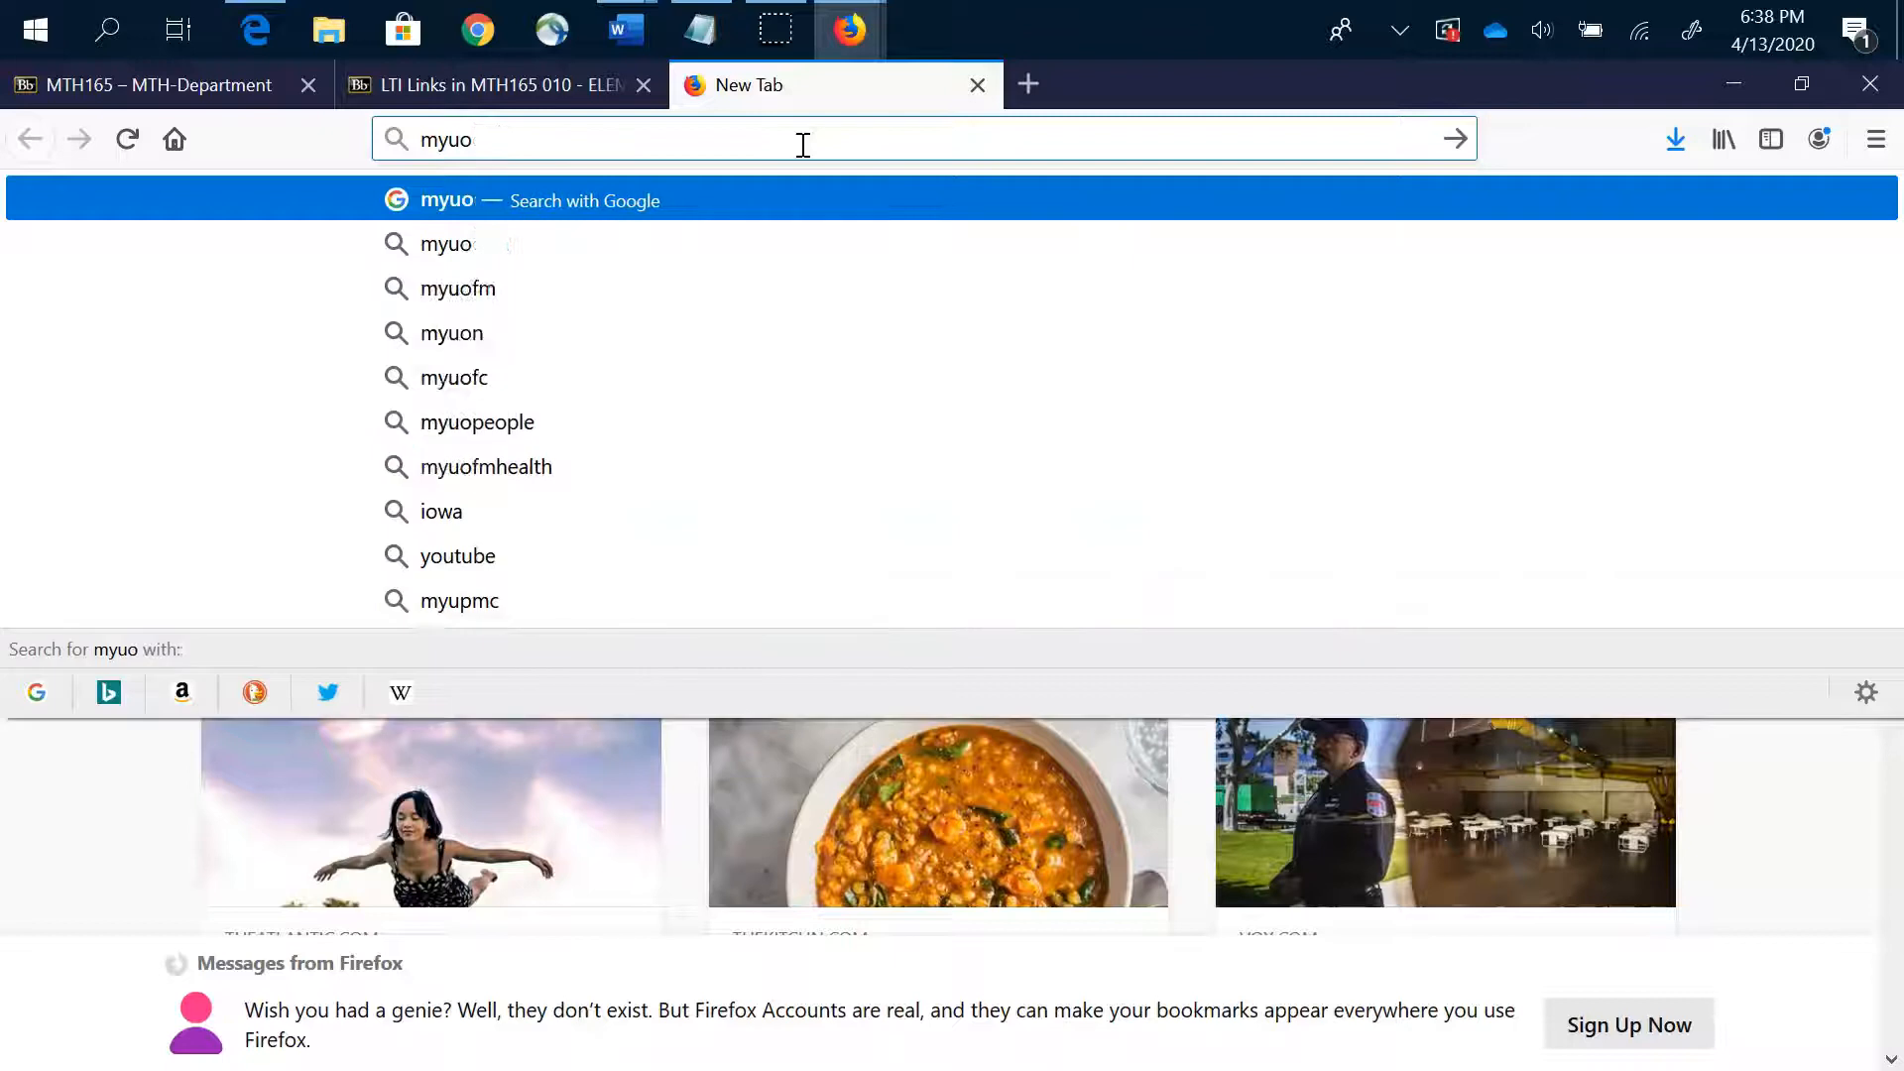
key("BackSpace")
key("BackSpace")
type("openmath")
key("Return")
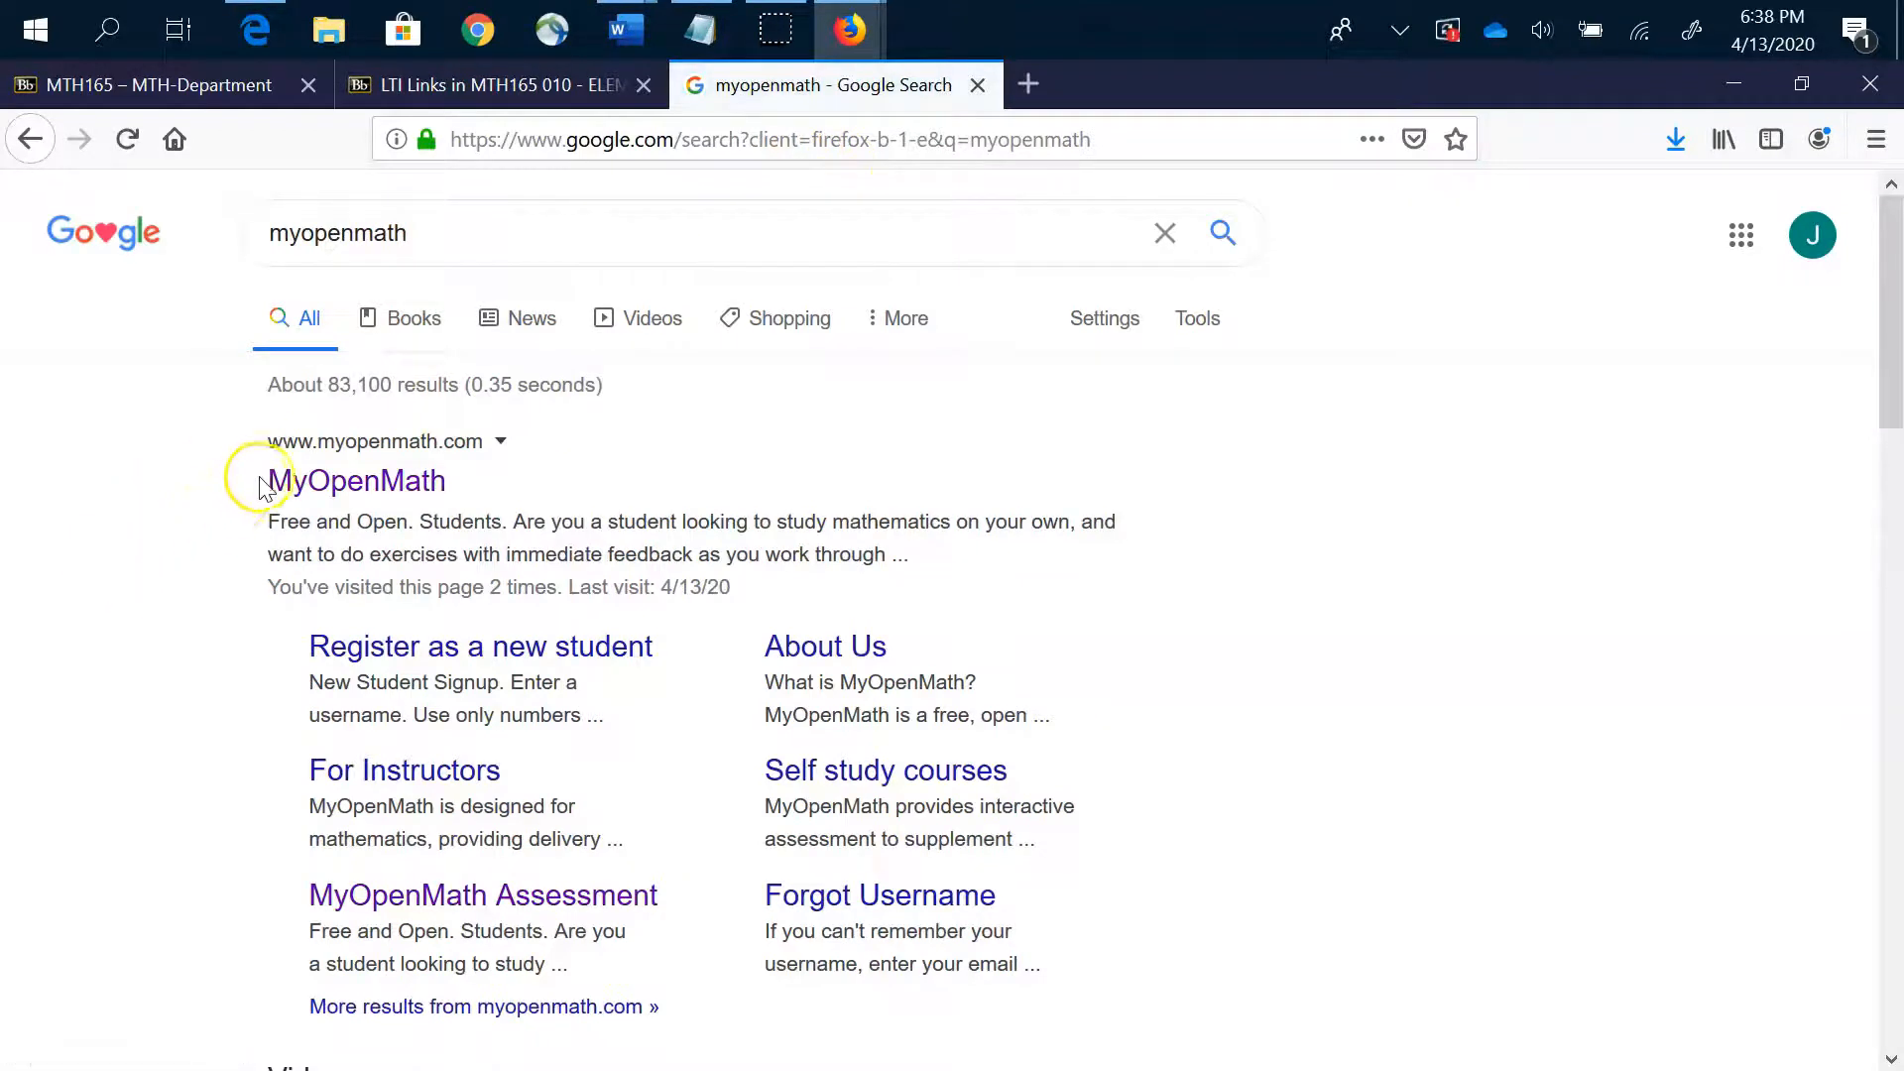
left_click(272, 484)
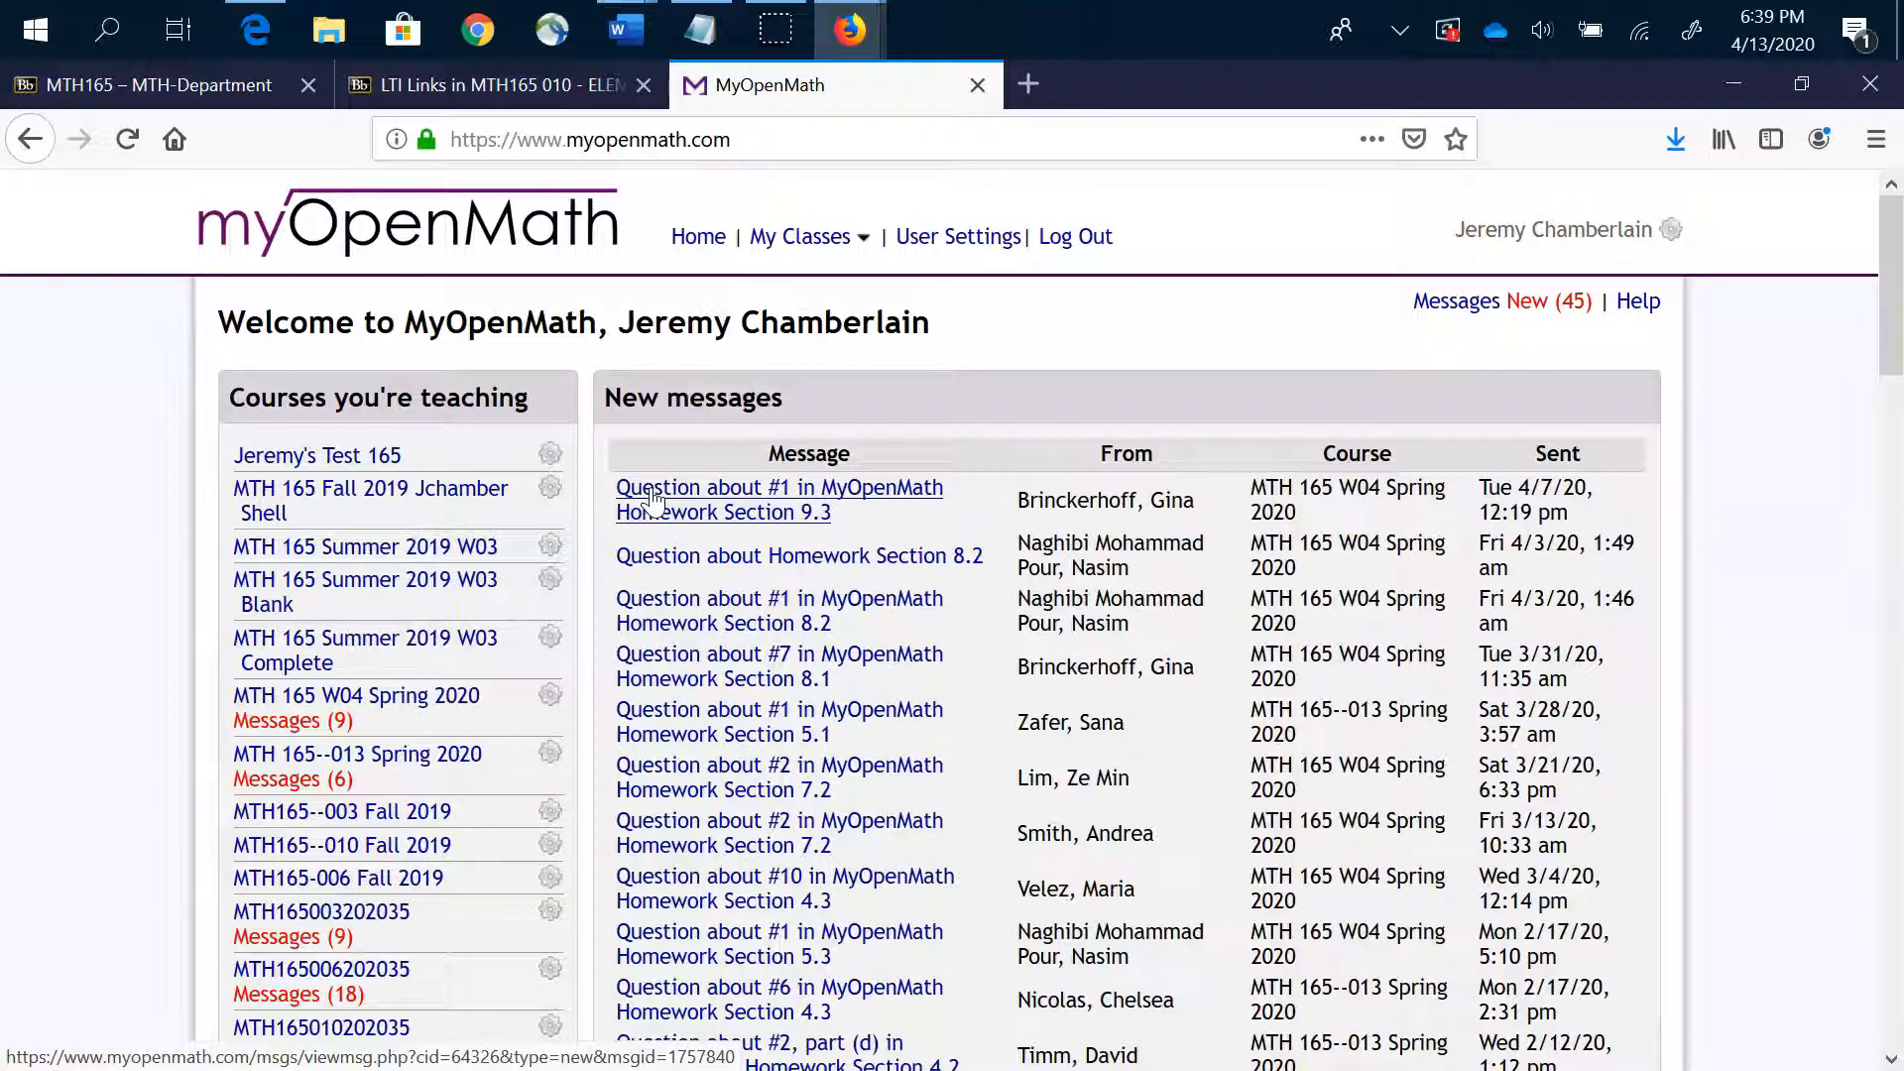
Go to the MyOpenMath home page and open the MTH165--010 Fall 2019 course from the list of classes taught
left_click(704, 240)
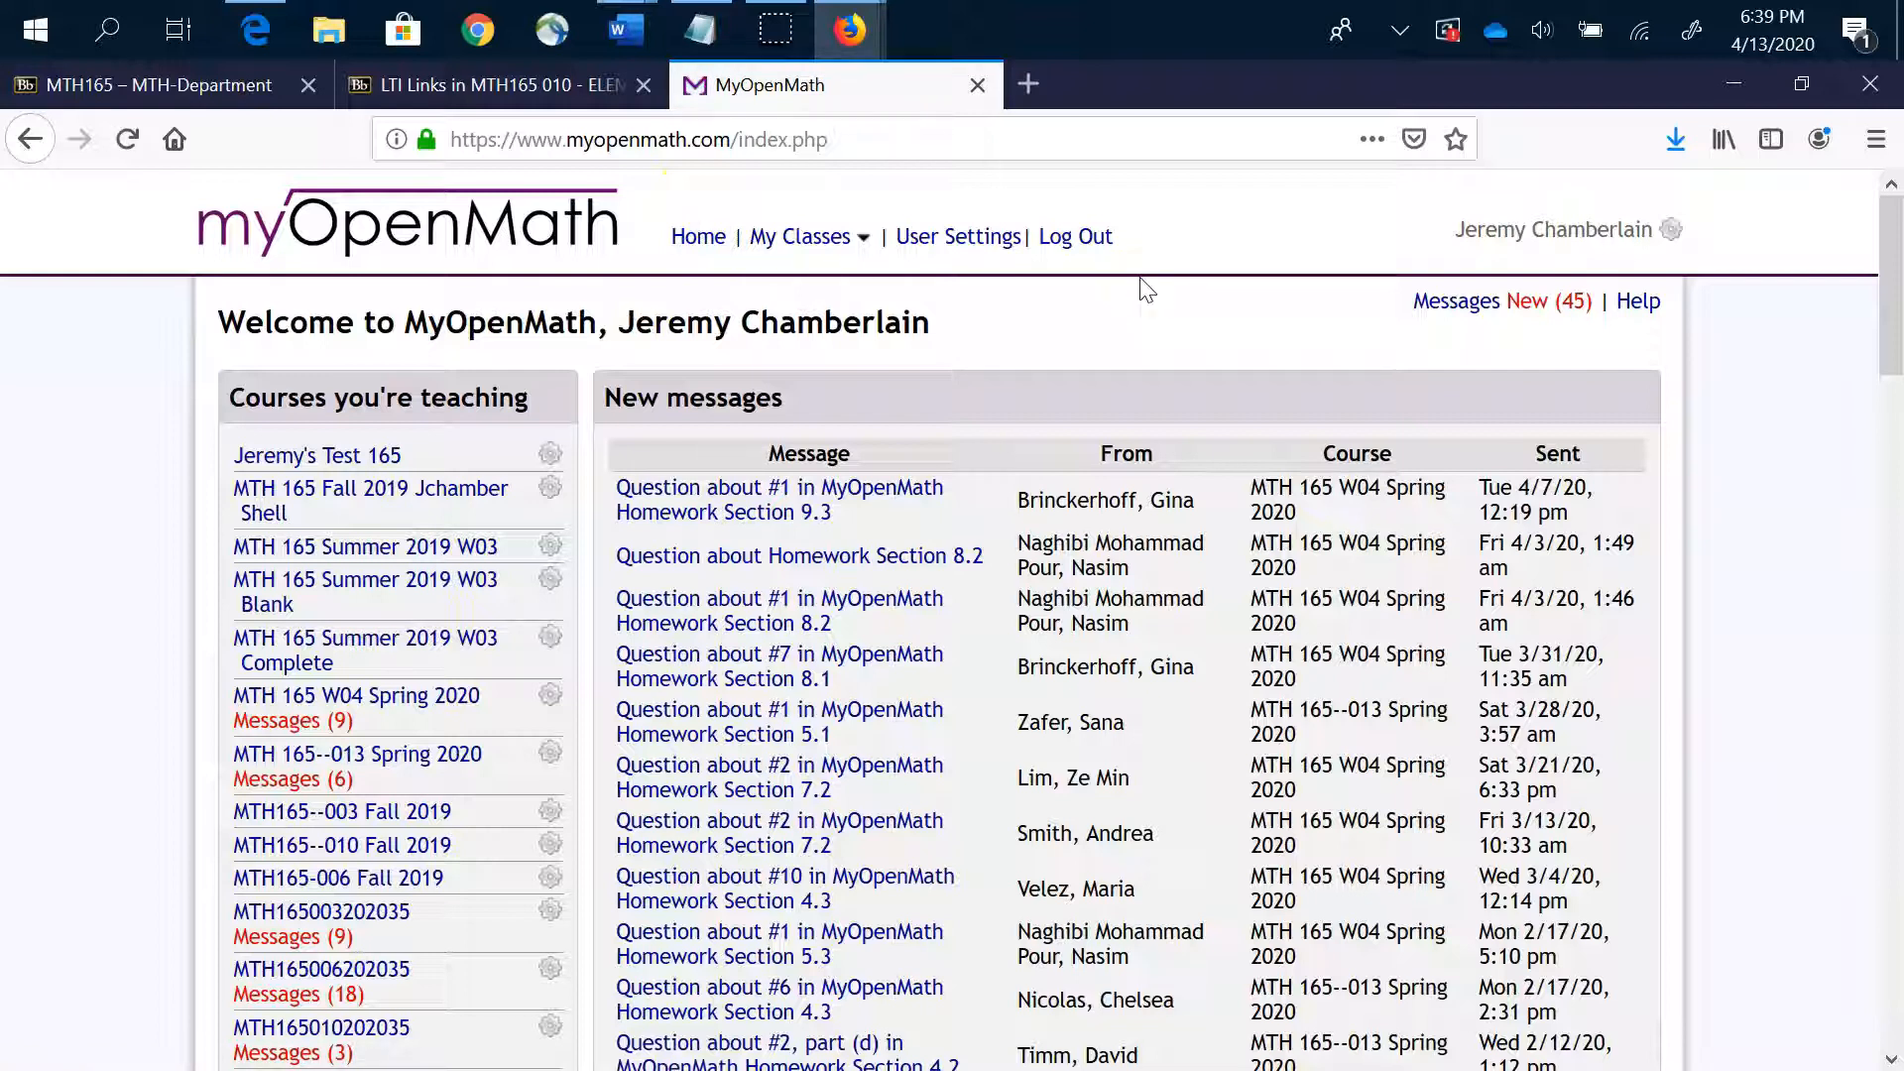
left_click(862, 246)
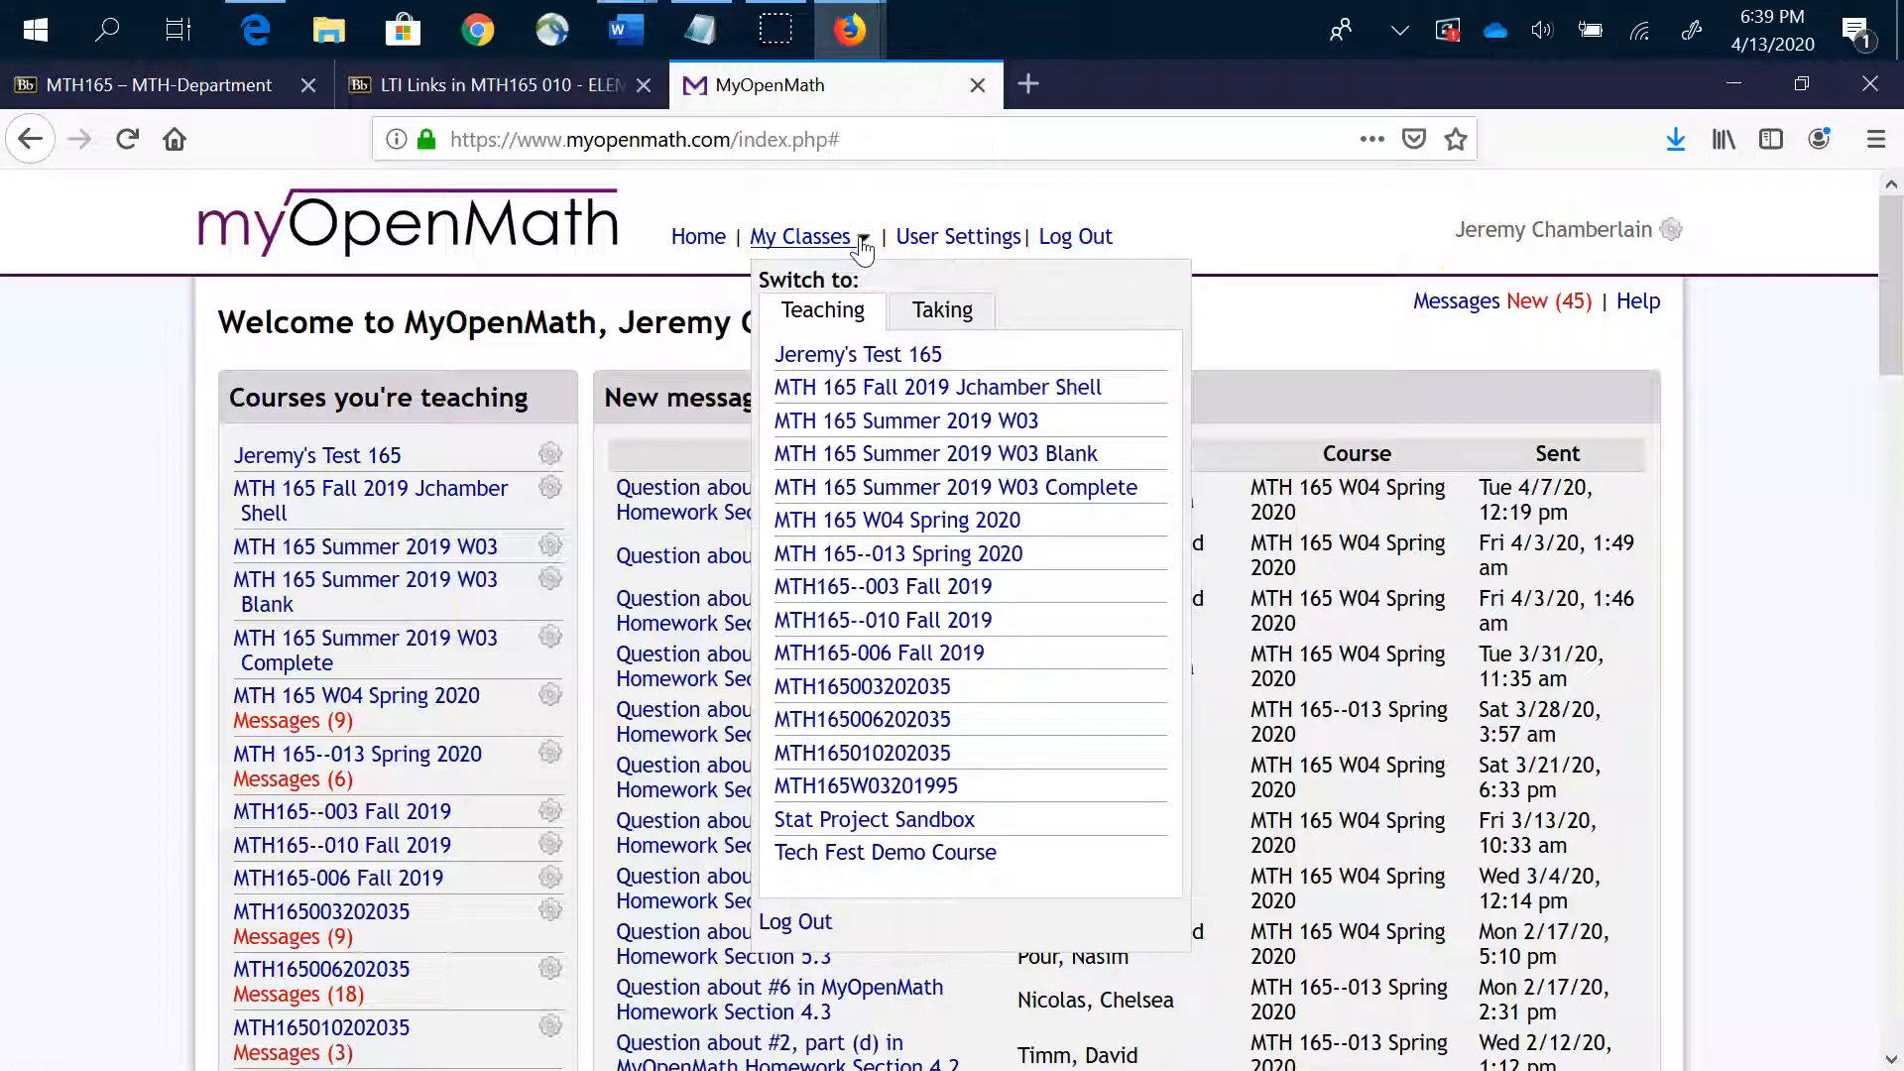
left_click(863, 247)
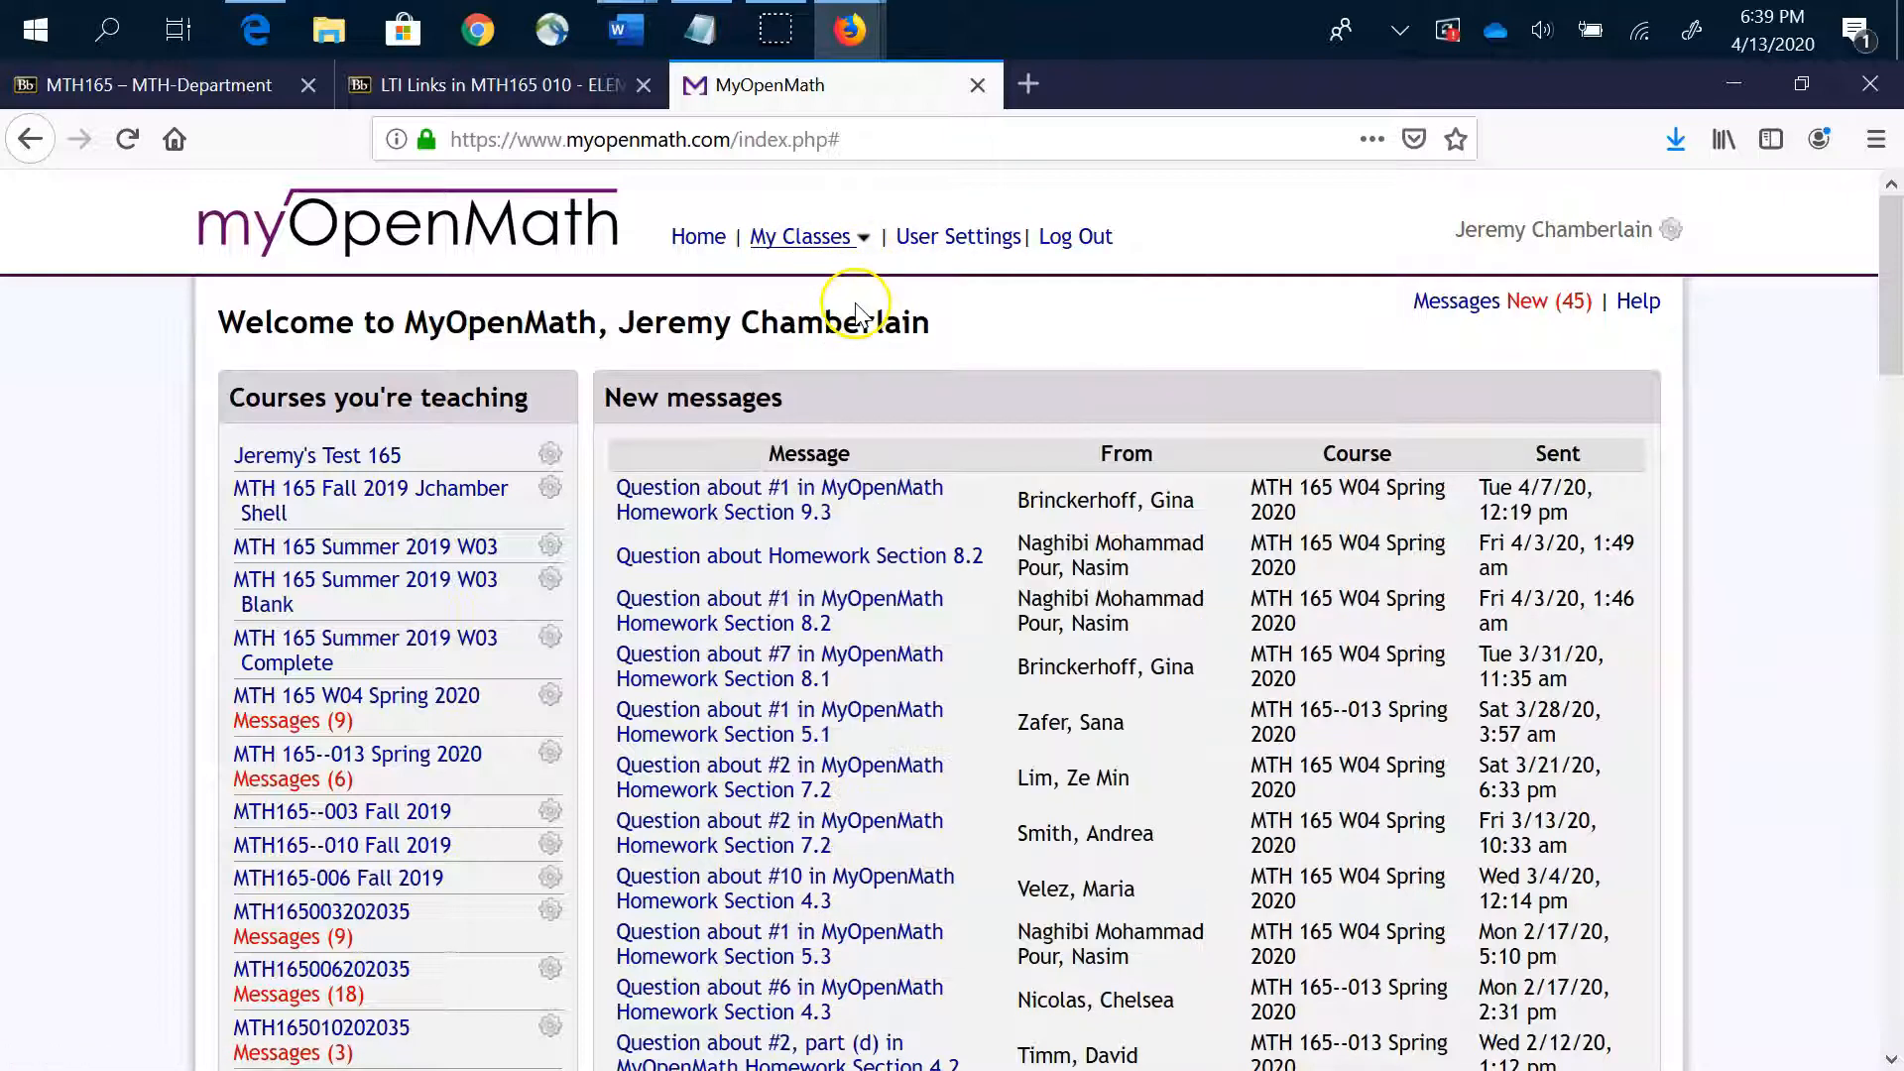
left_click(865, 245)
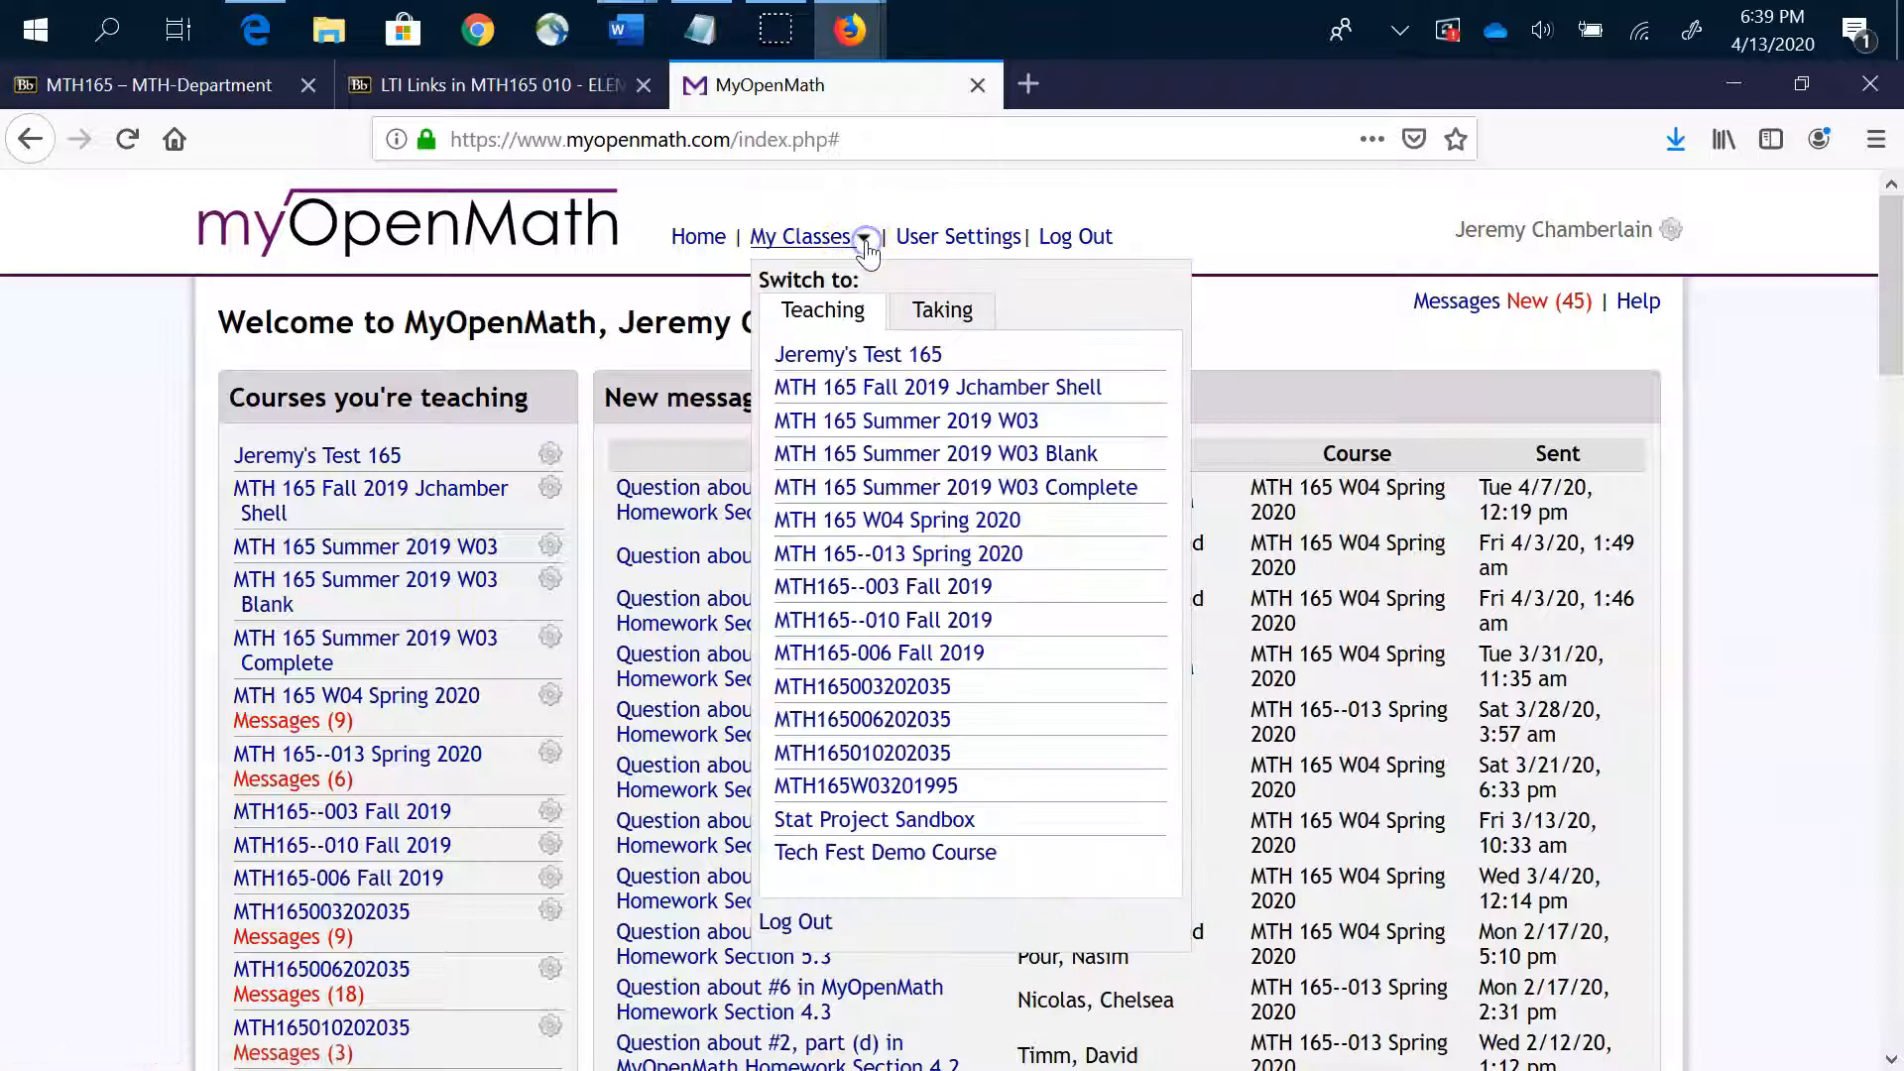
left_click(853, 295)
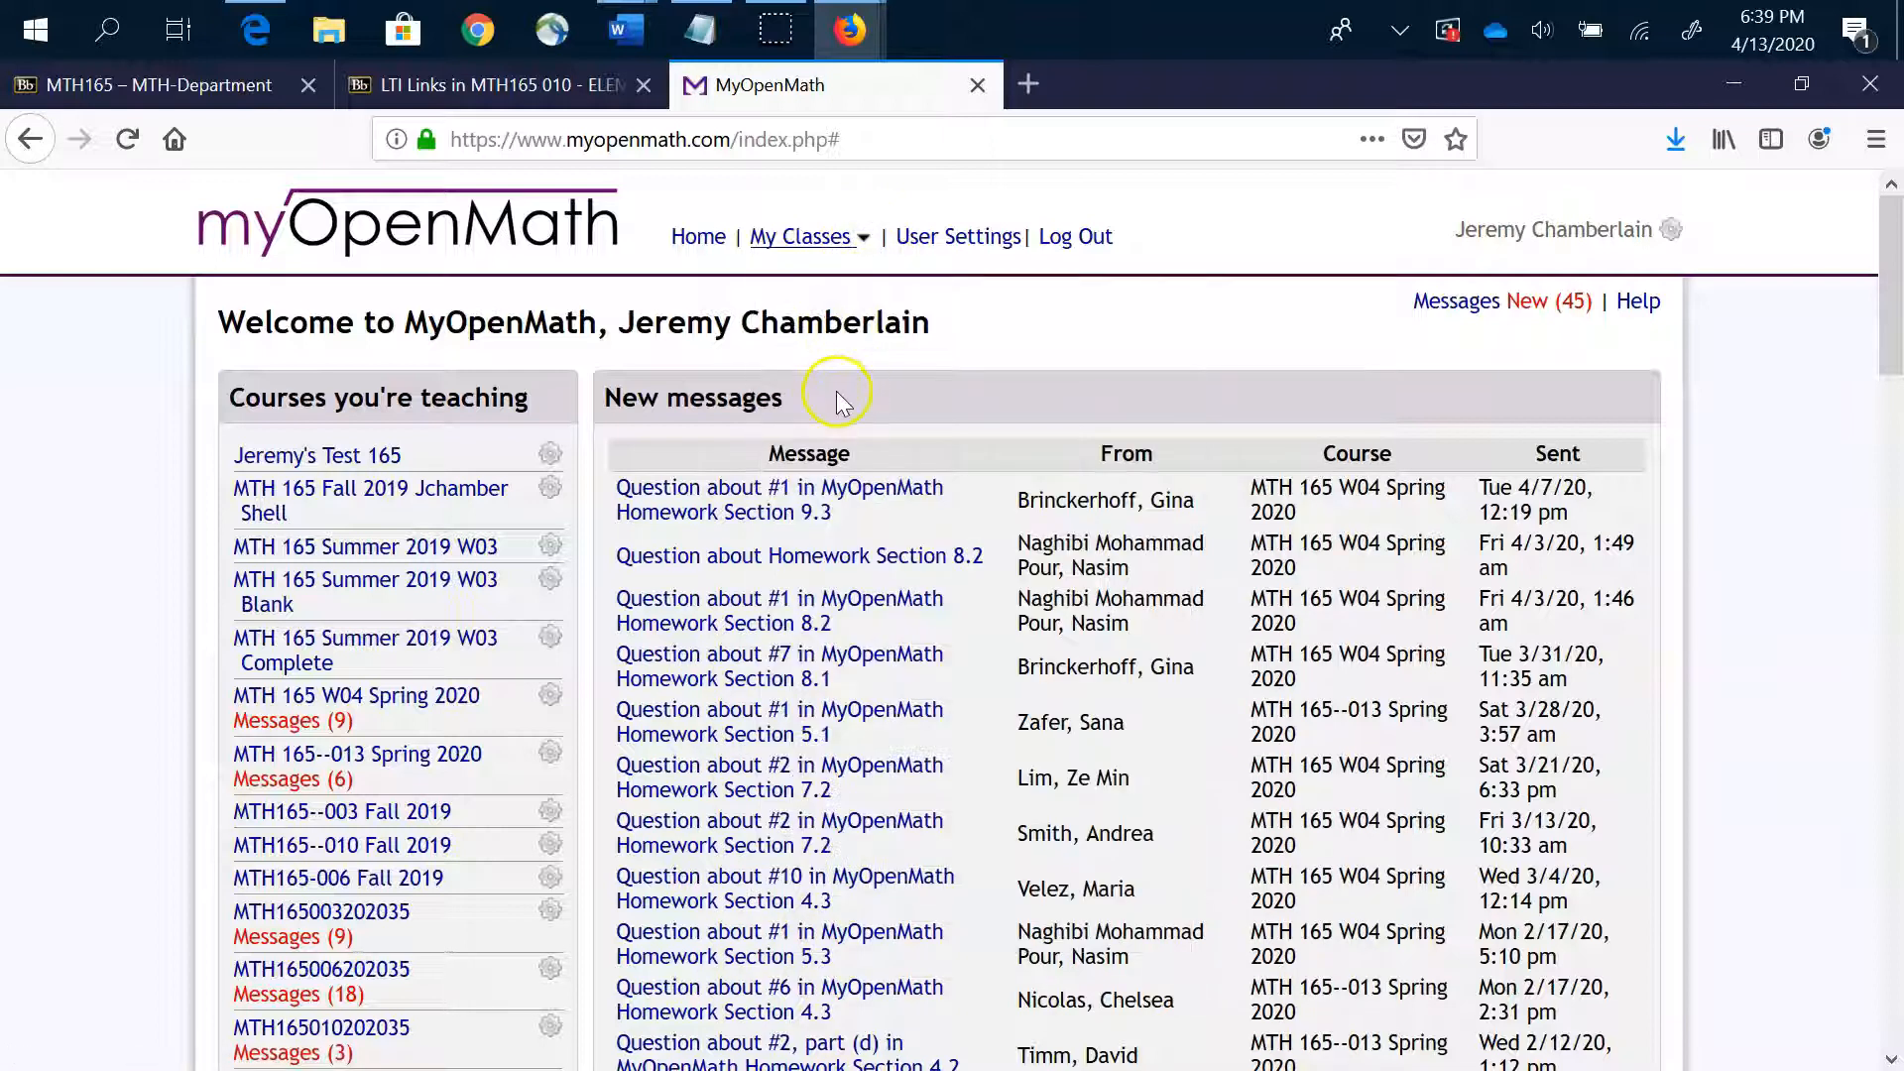
left_click(859, 248)
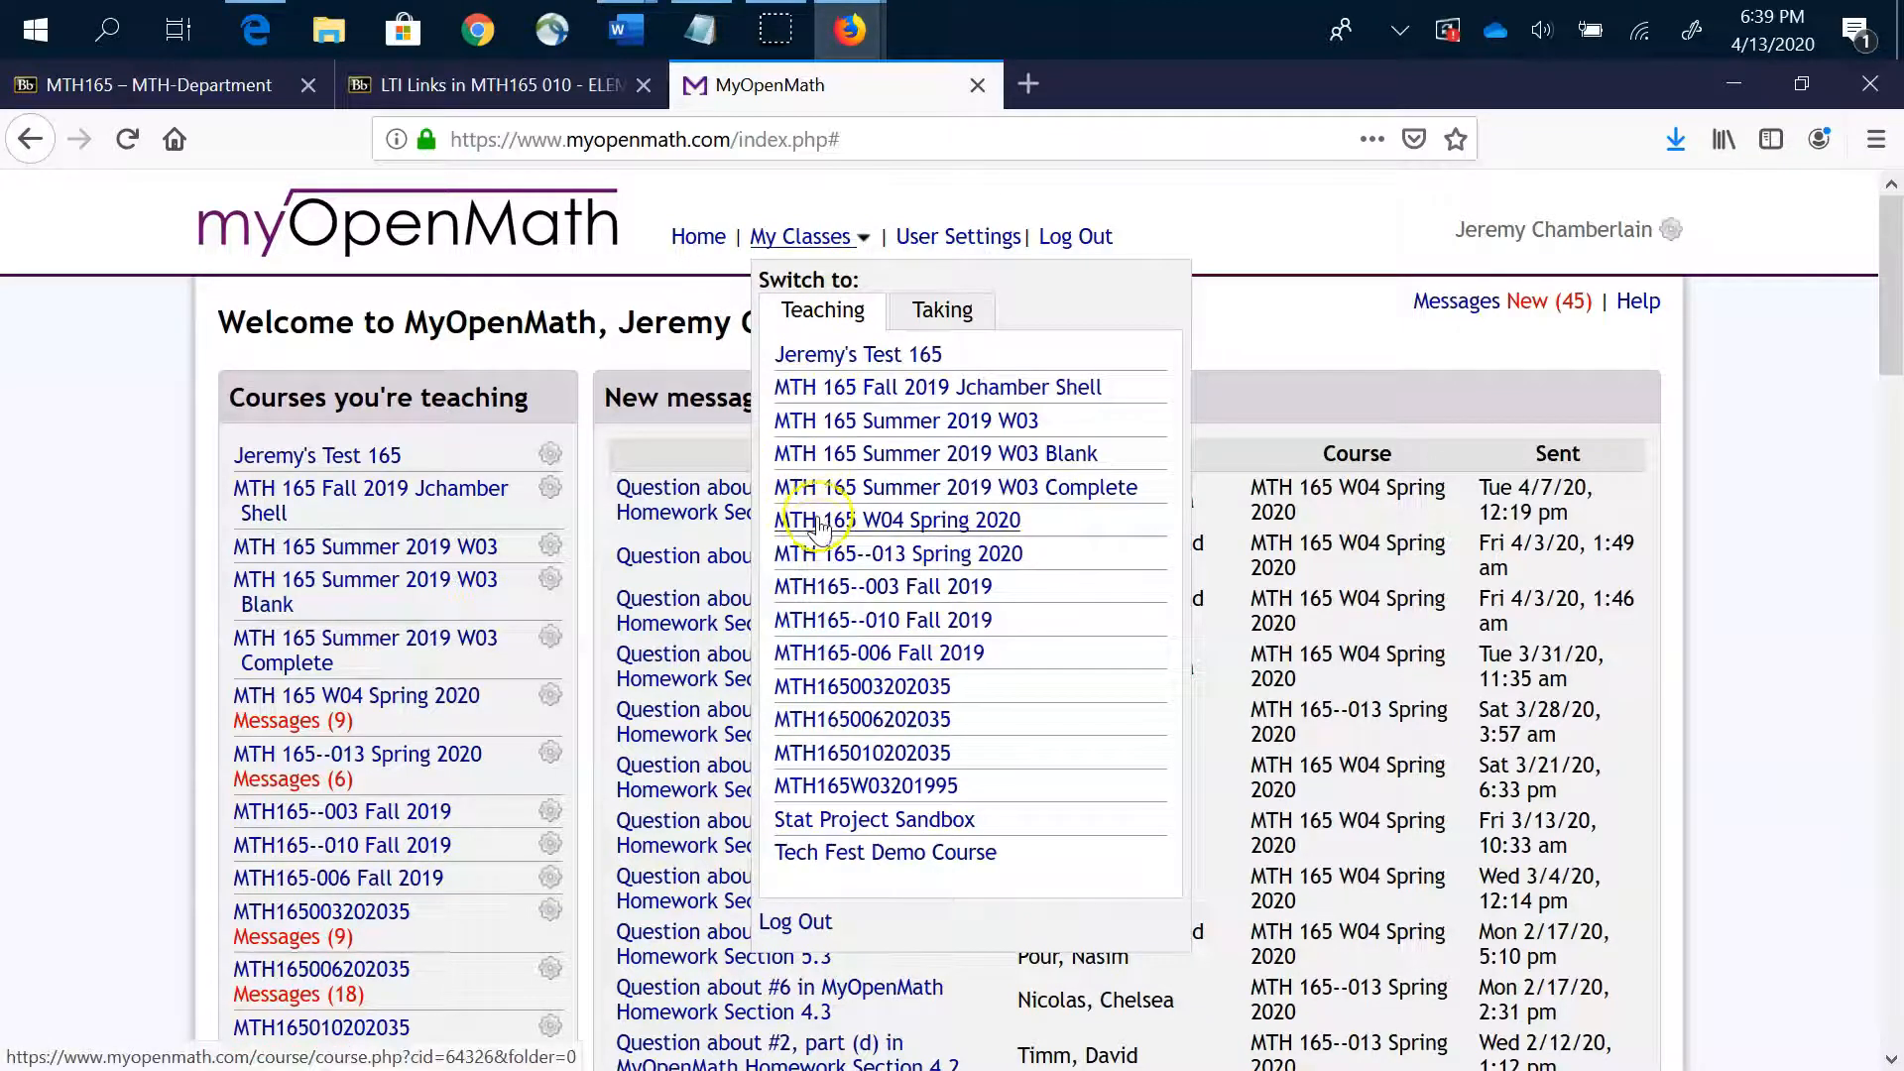
left_click(823, 625)
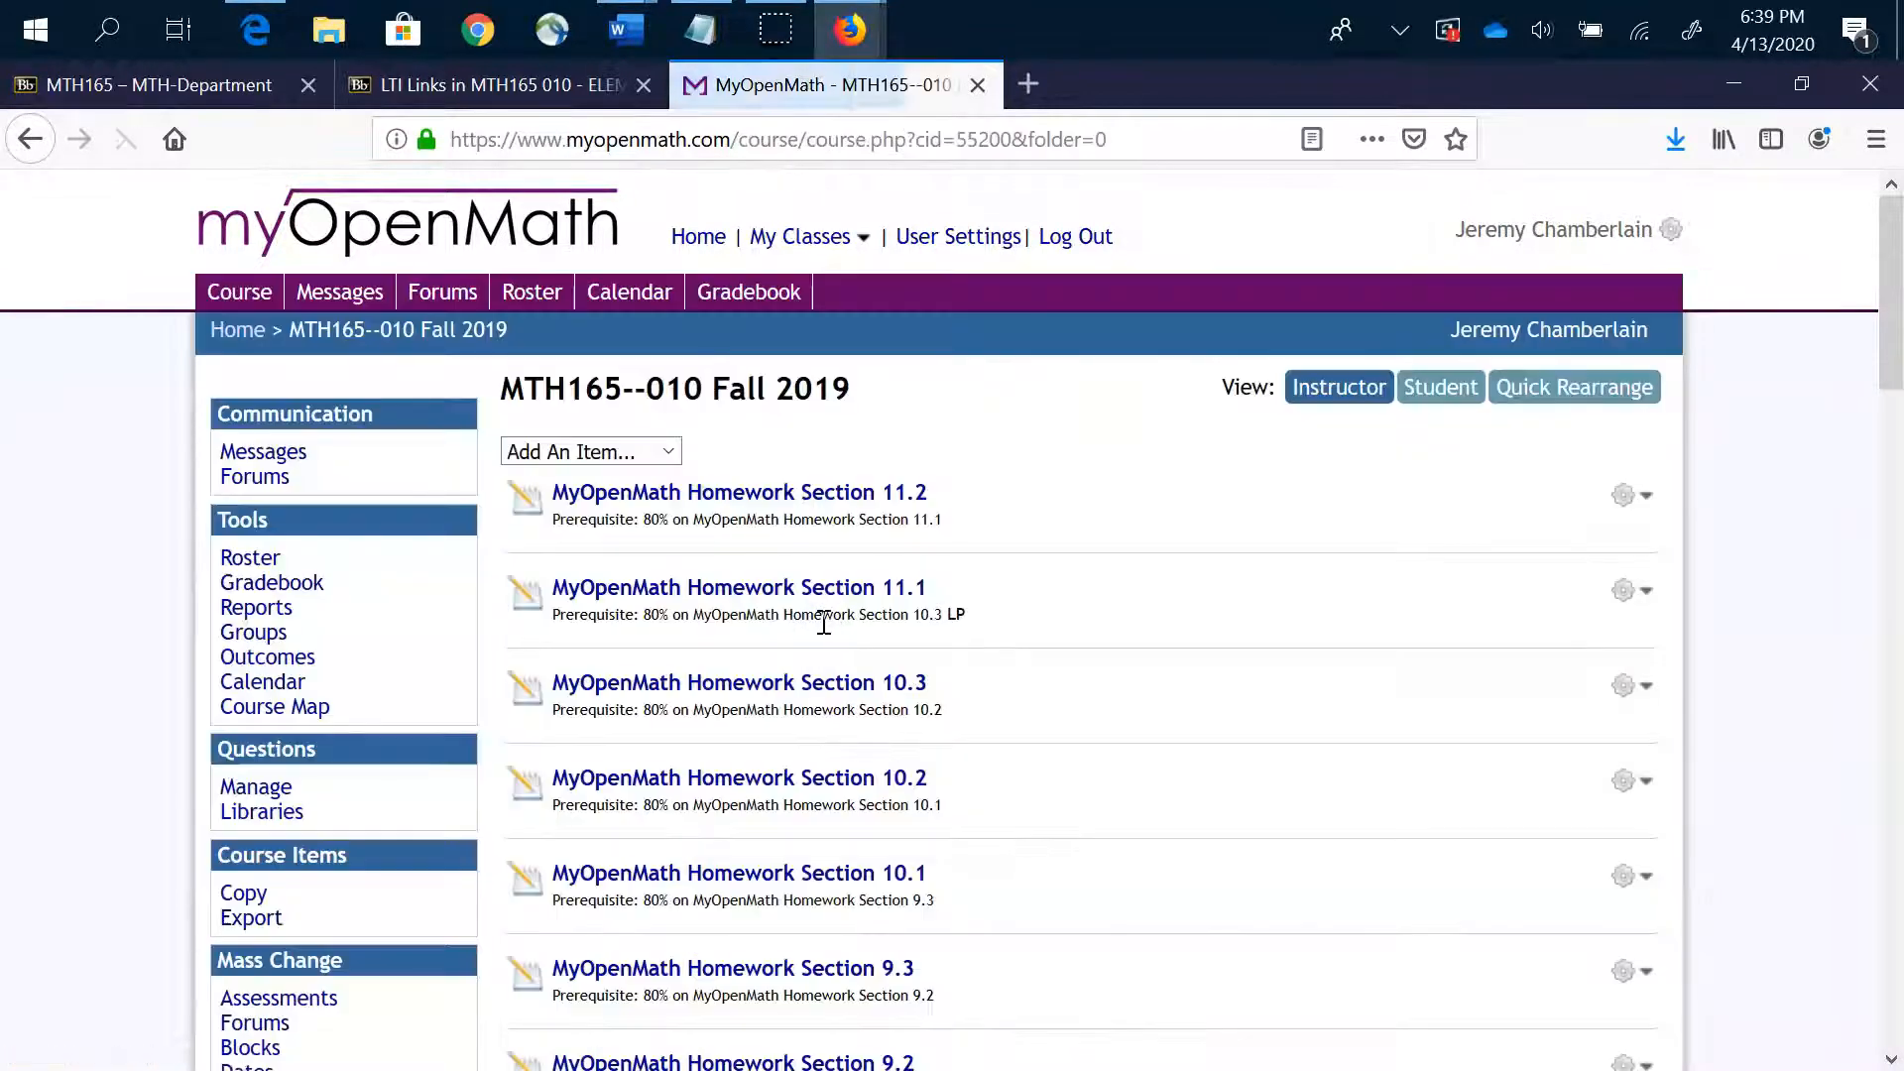
Look through the MyOpenMath homework sections listed in the MTH165--010 Fall 2019 course
scroll(853, 529, "down", 10)
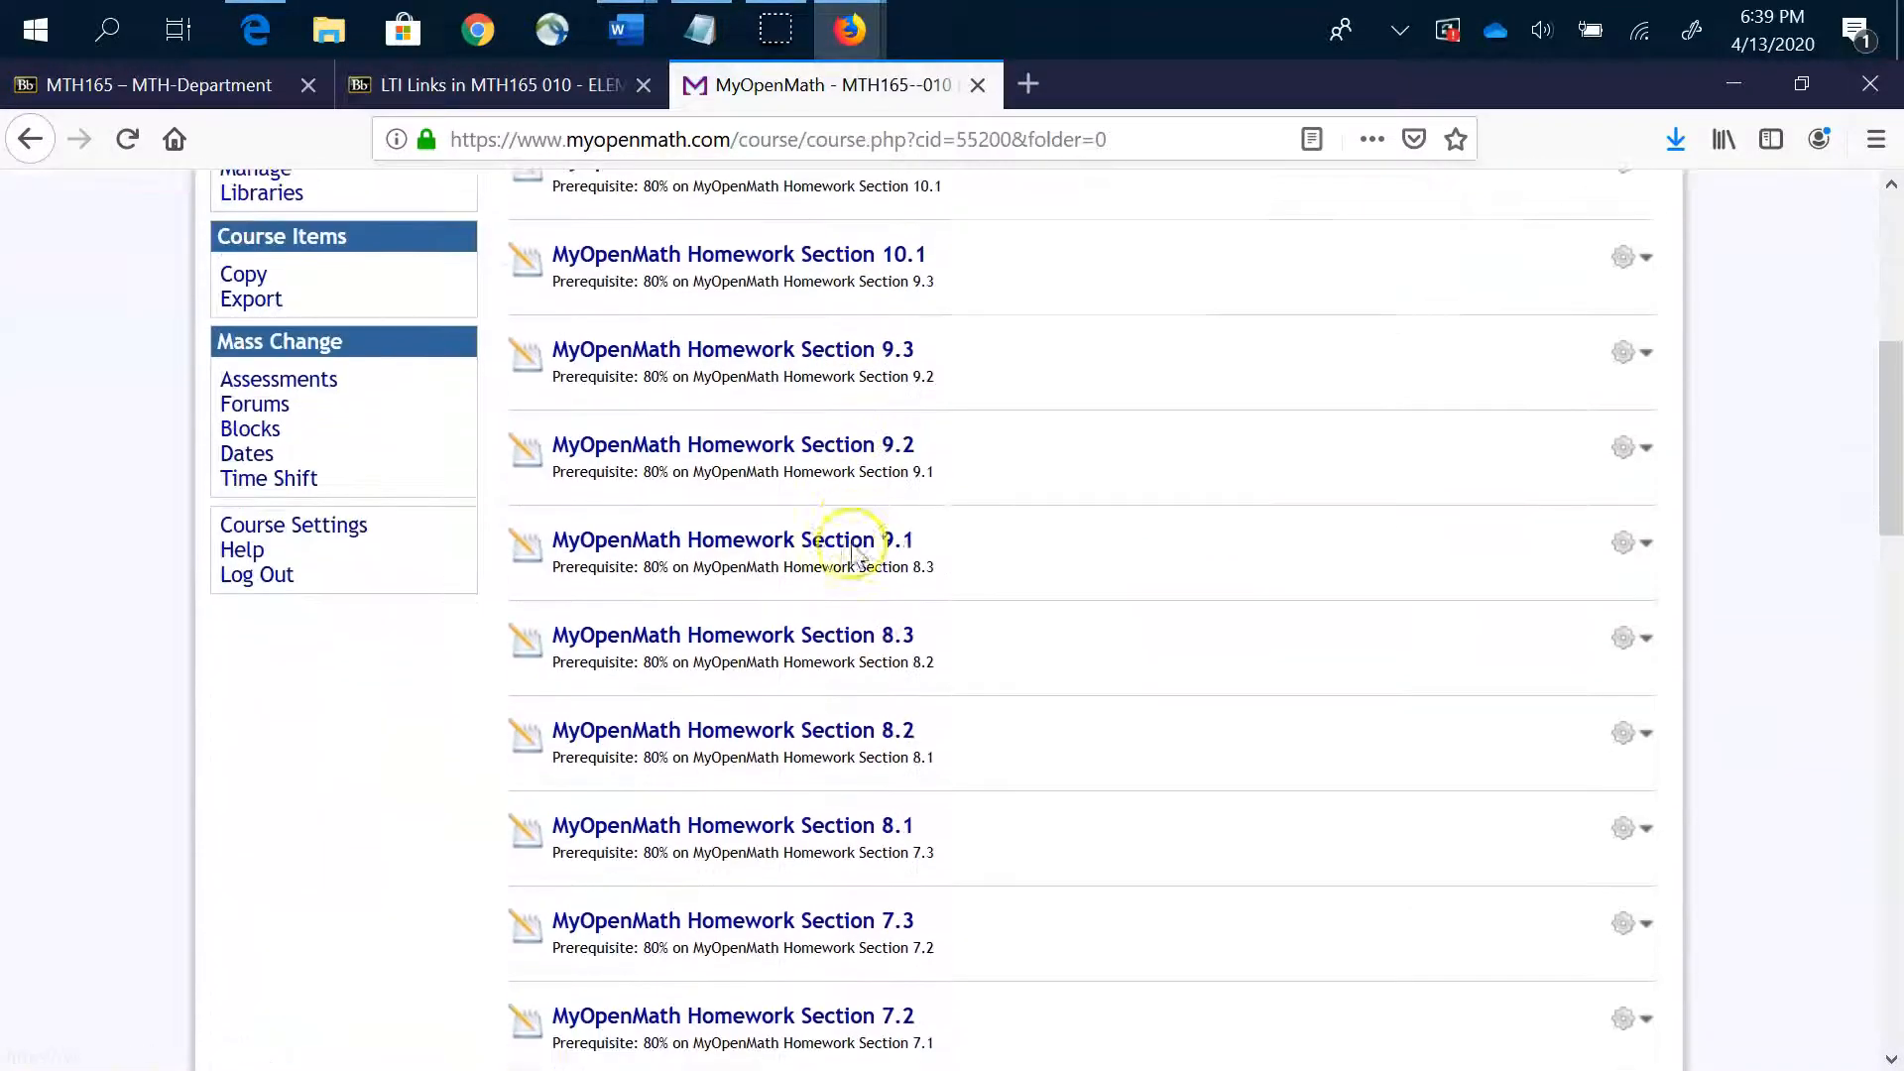
scroll(853, 581, "down", 14)
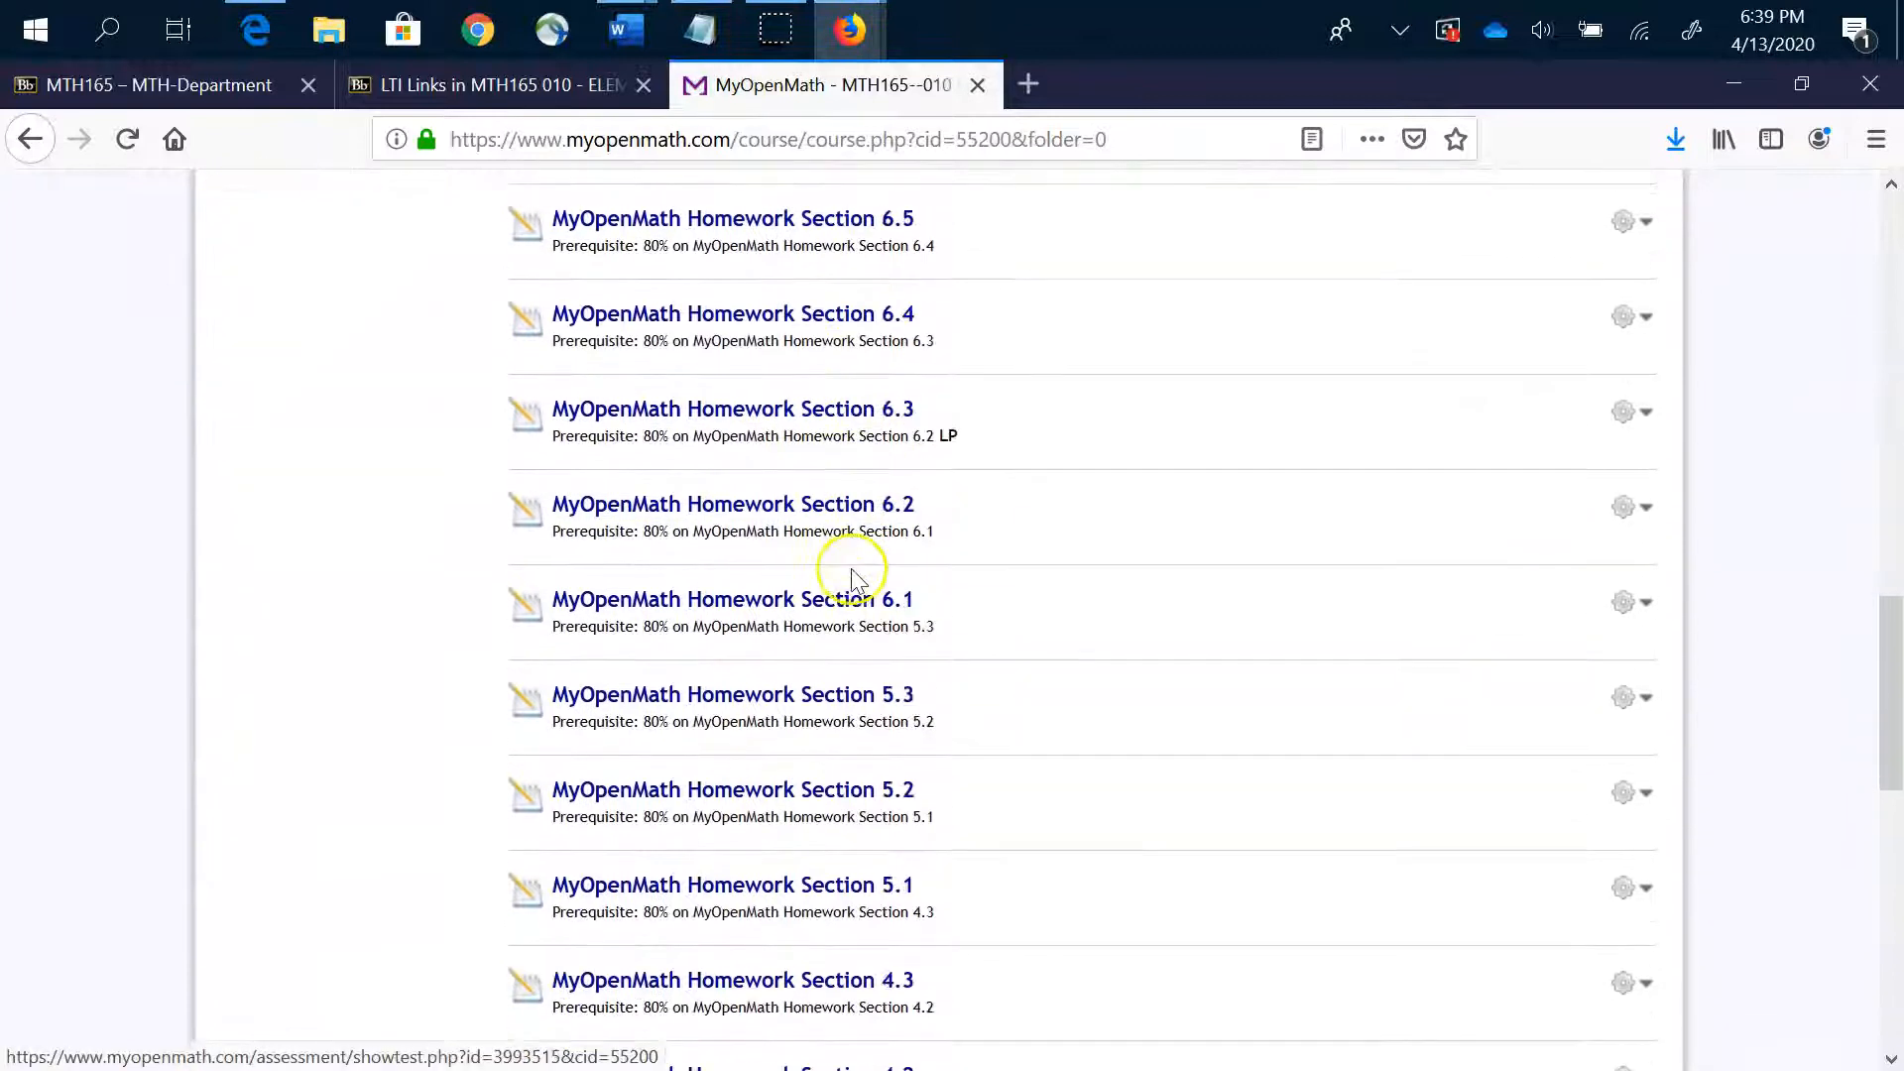
scroll(851, 587, "down", 4)
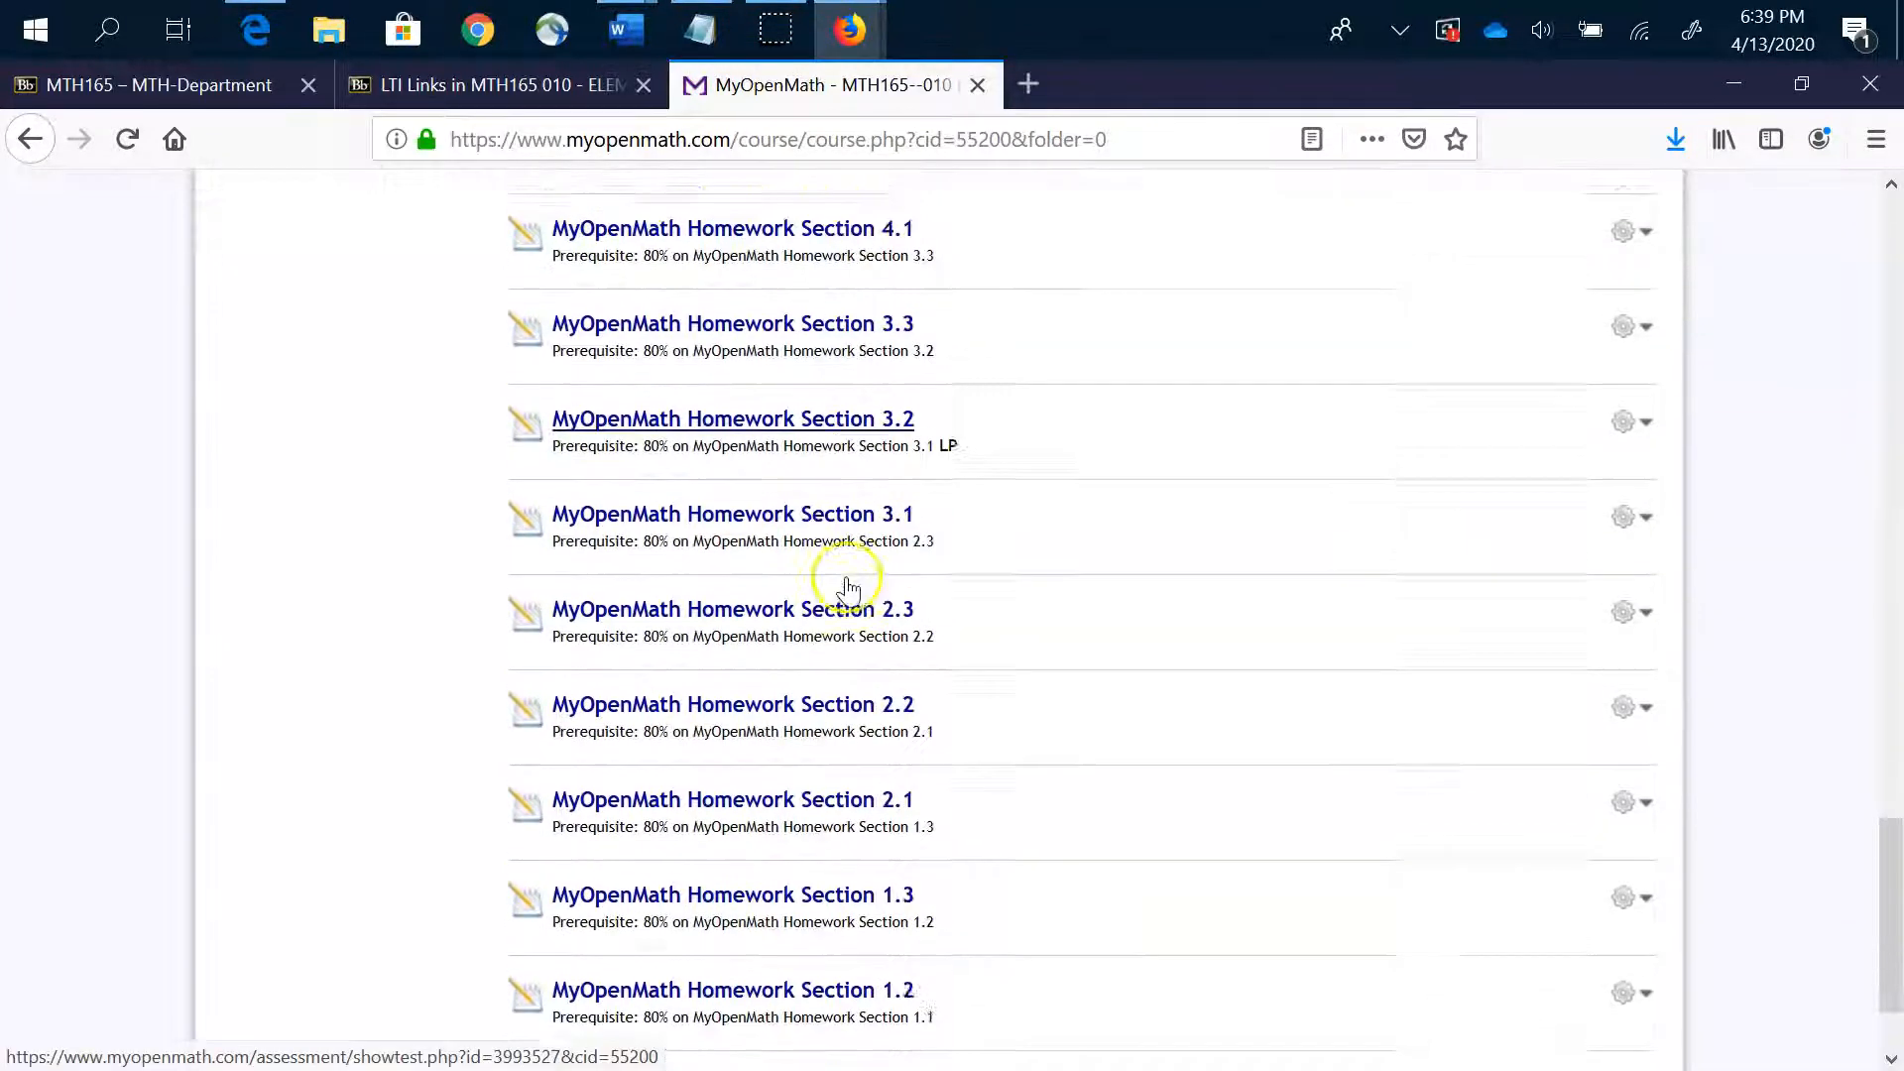
scroll(851, 589, "up", 8)
scroll(851, 589, "up", 14)
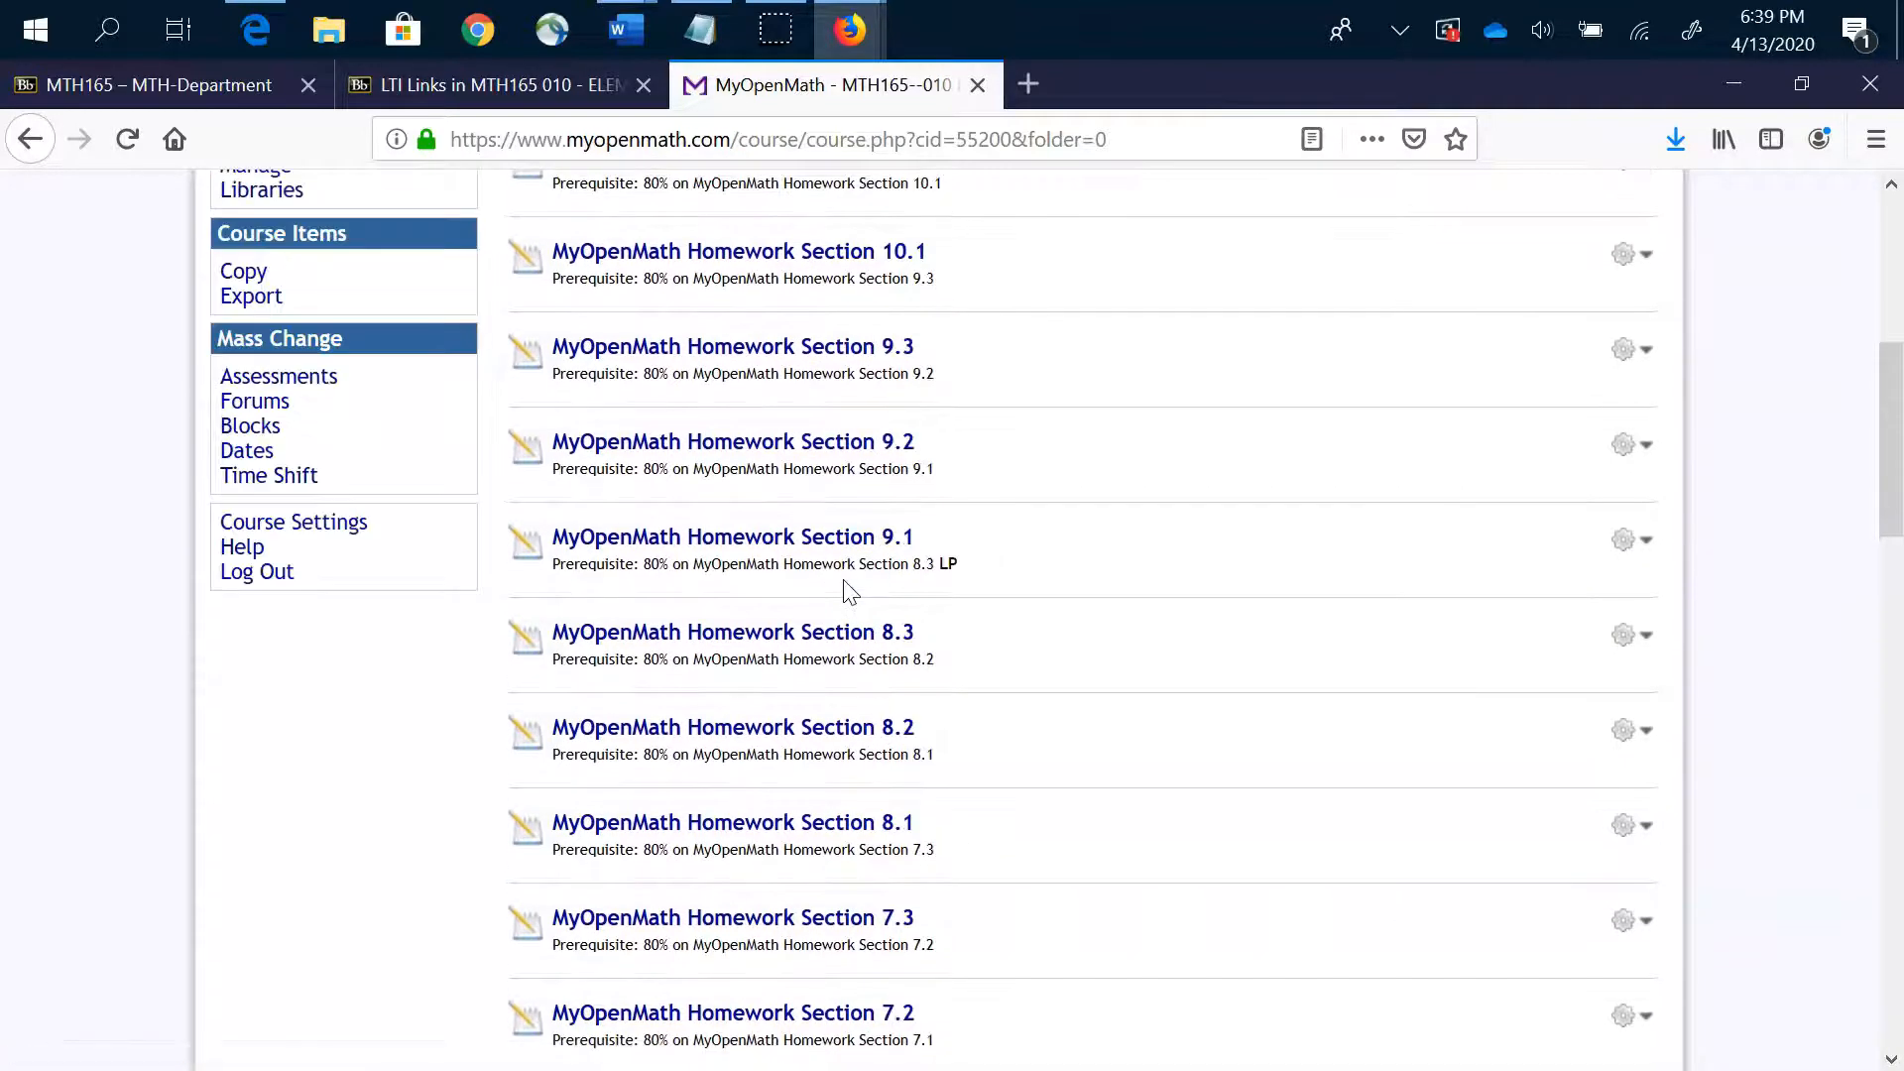
scroll(851, 593, "down", 20)
scroll(851, 605, "up", 20)
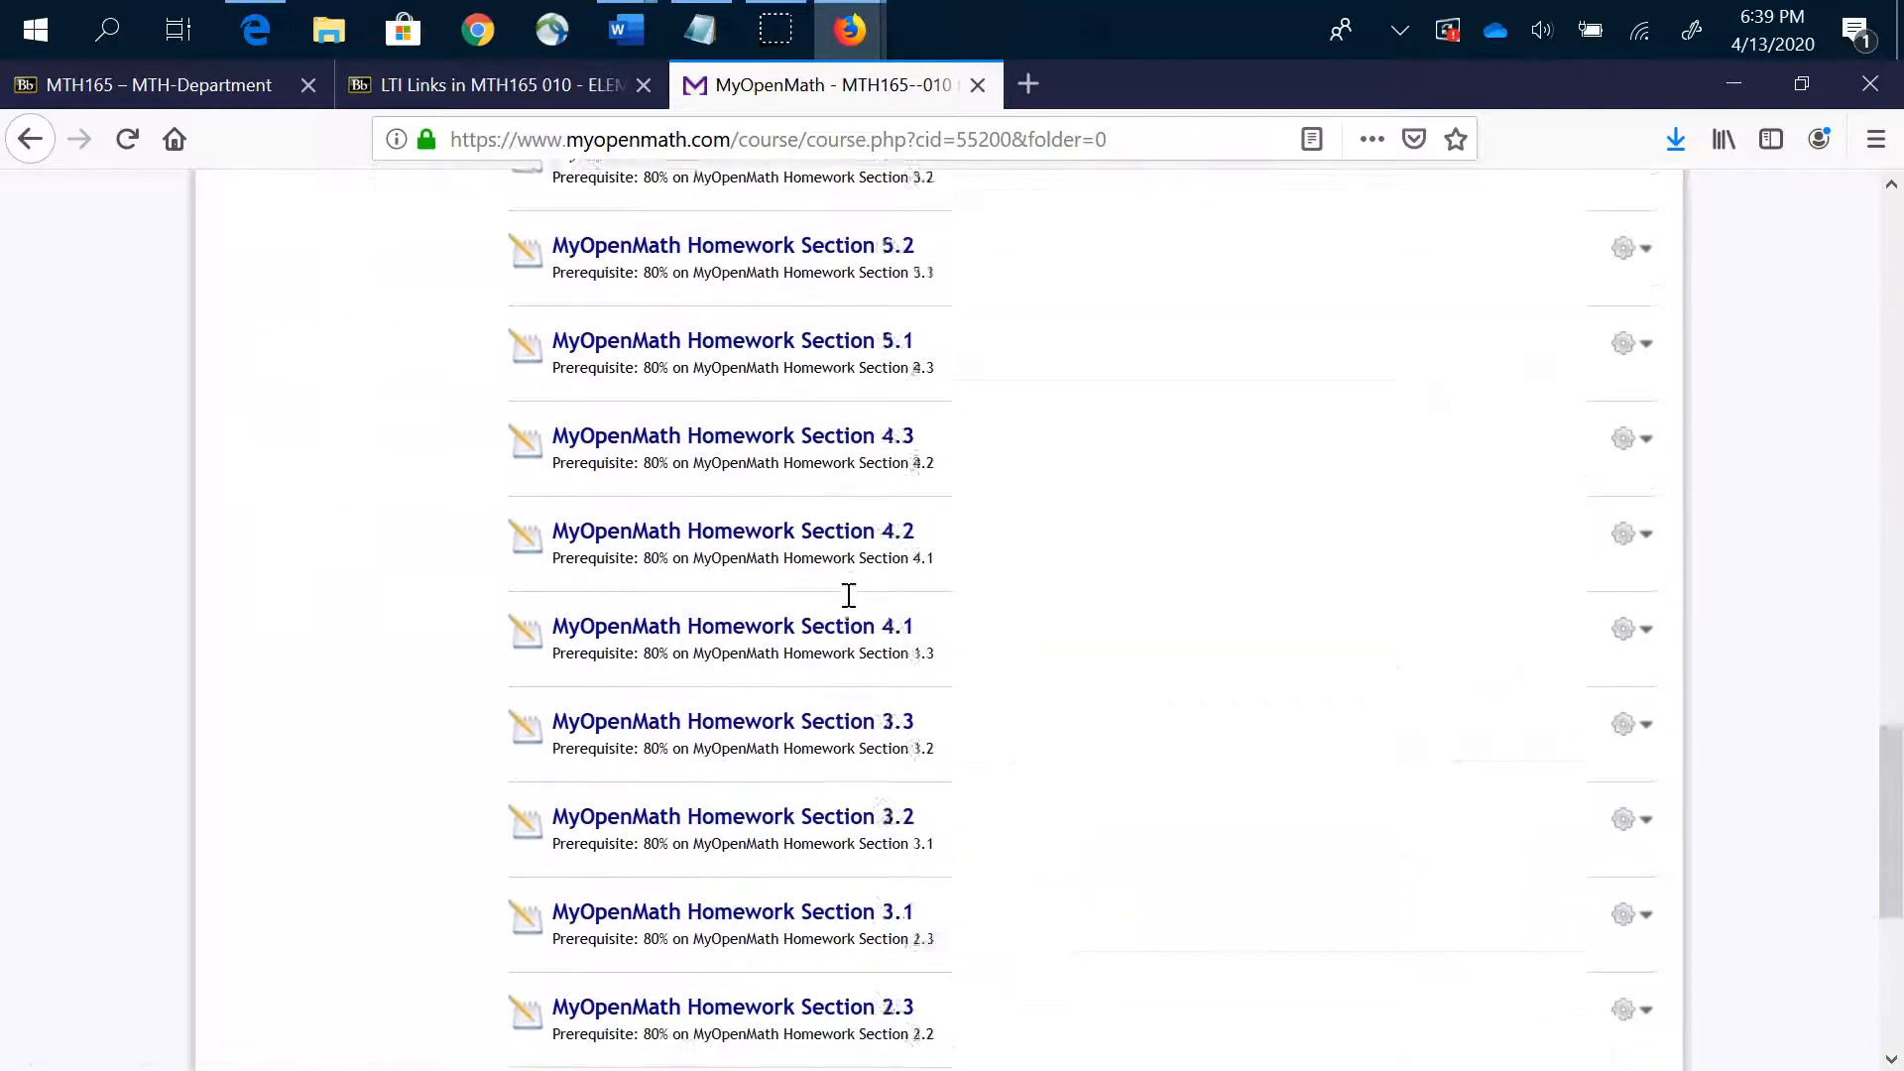
scroll(849, 605, "up", 2)
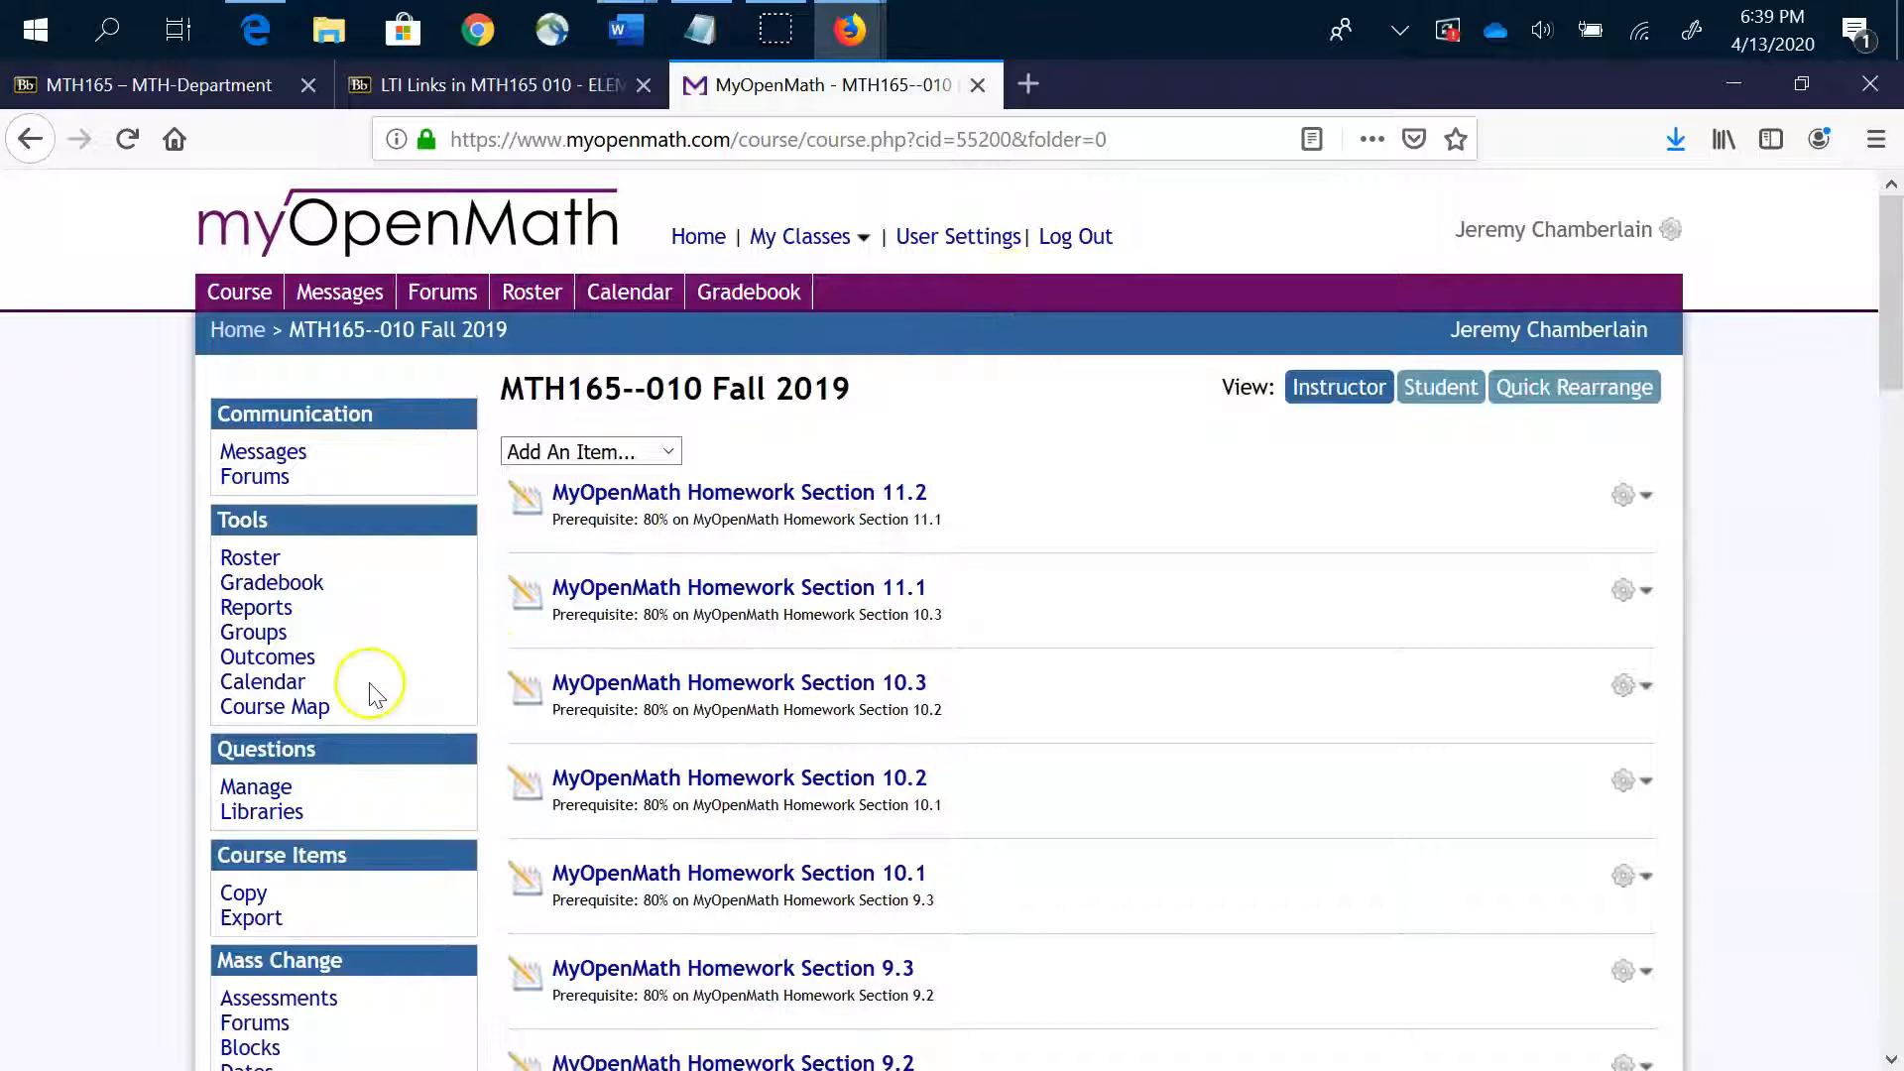
Open the Copy Course Items page for MTH165--010 Fall 2019 and snap the browser to a quarter of the screen with the course ID lookup in view
left_click(245, 895)
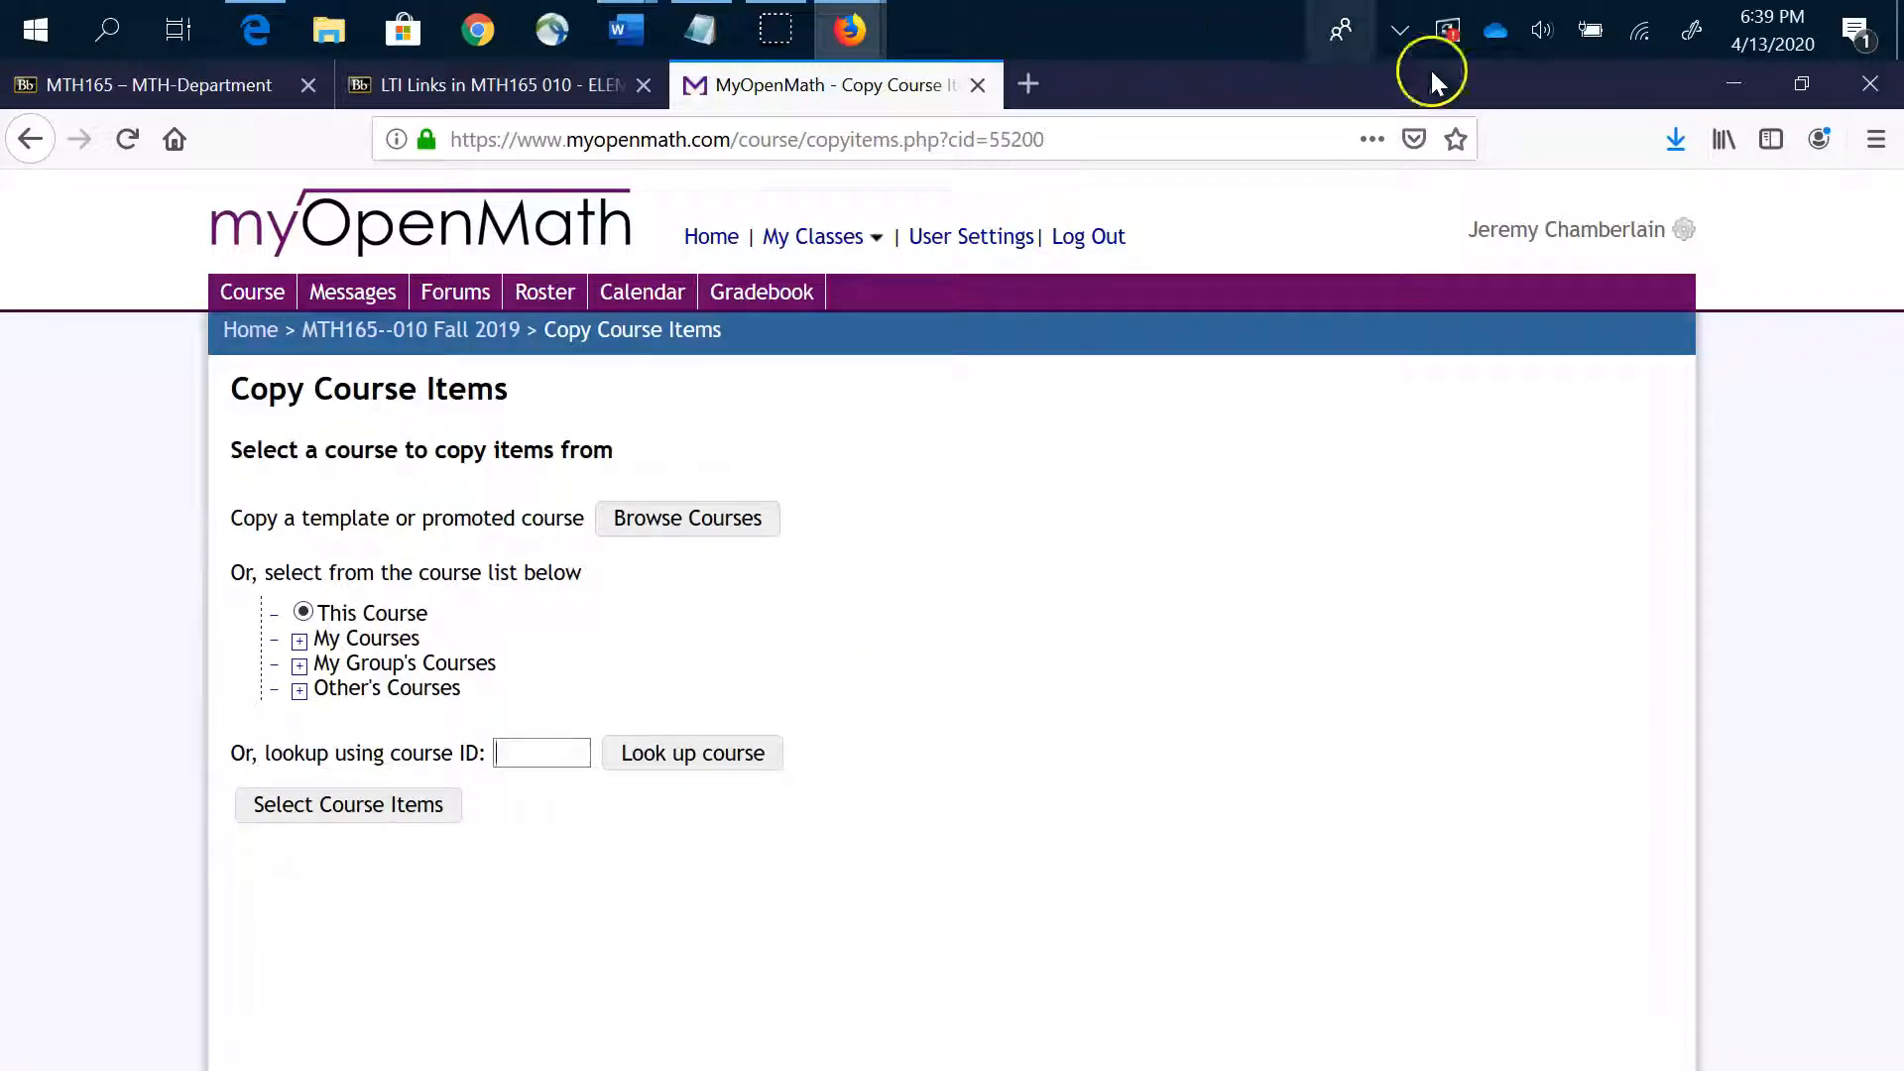
left_click_drag(1632, 94, 5, 69)
scroll(783, 496, "down", 1)
scroll(784, 495, "down", 5)
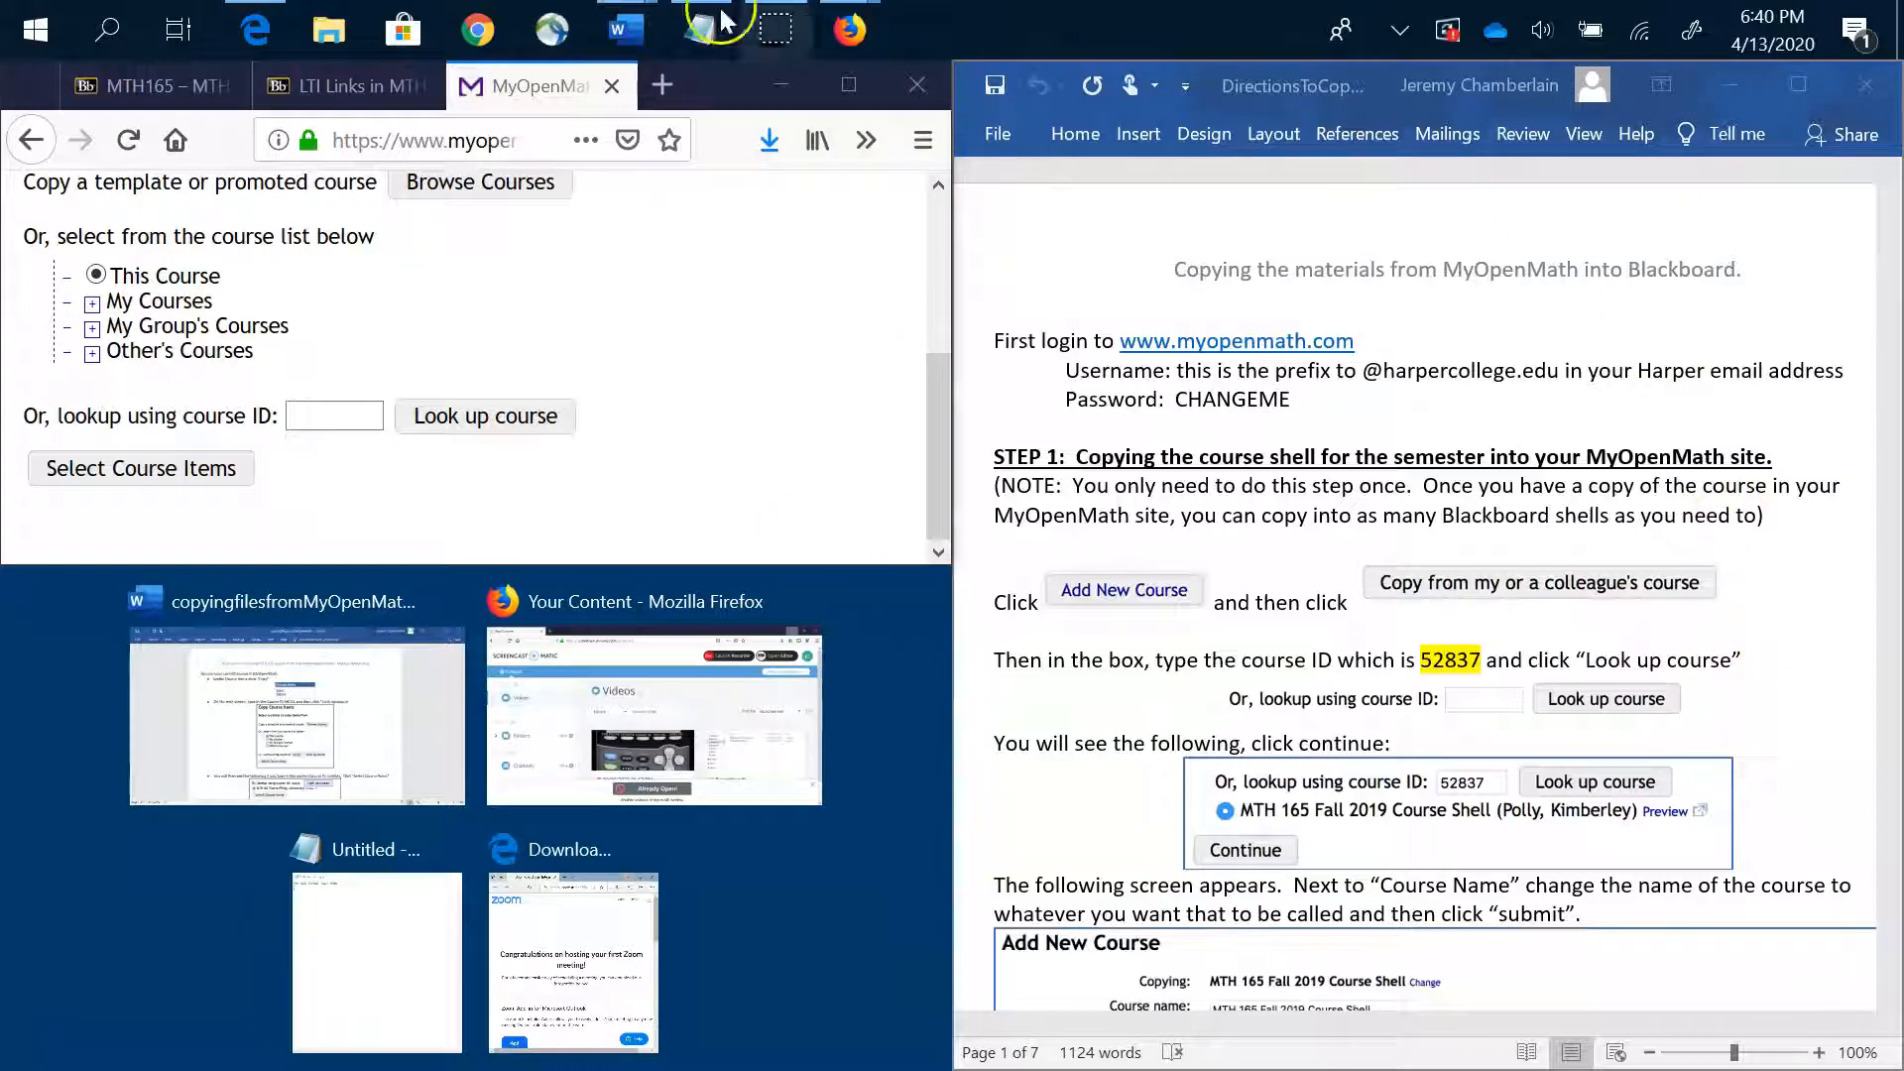
Switch to the copyingfilesfromMyOpenMath document in Word, read its exam-copying directions, and snap it to half the screen beside the browser
mouse_move(615, 24)
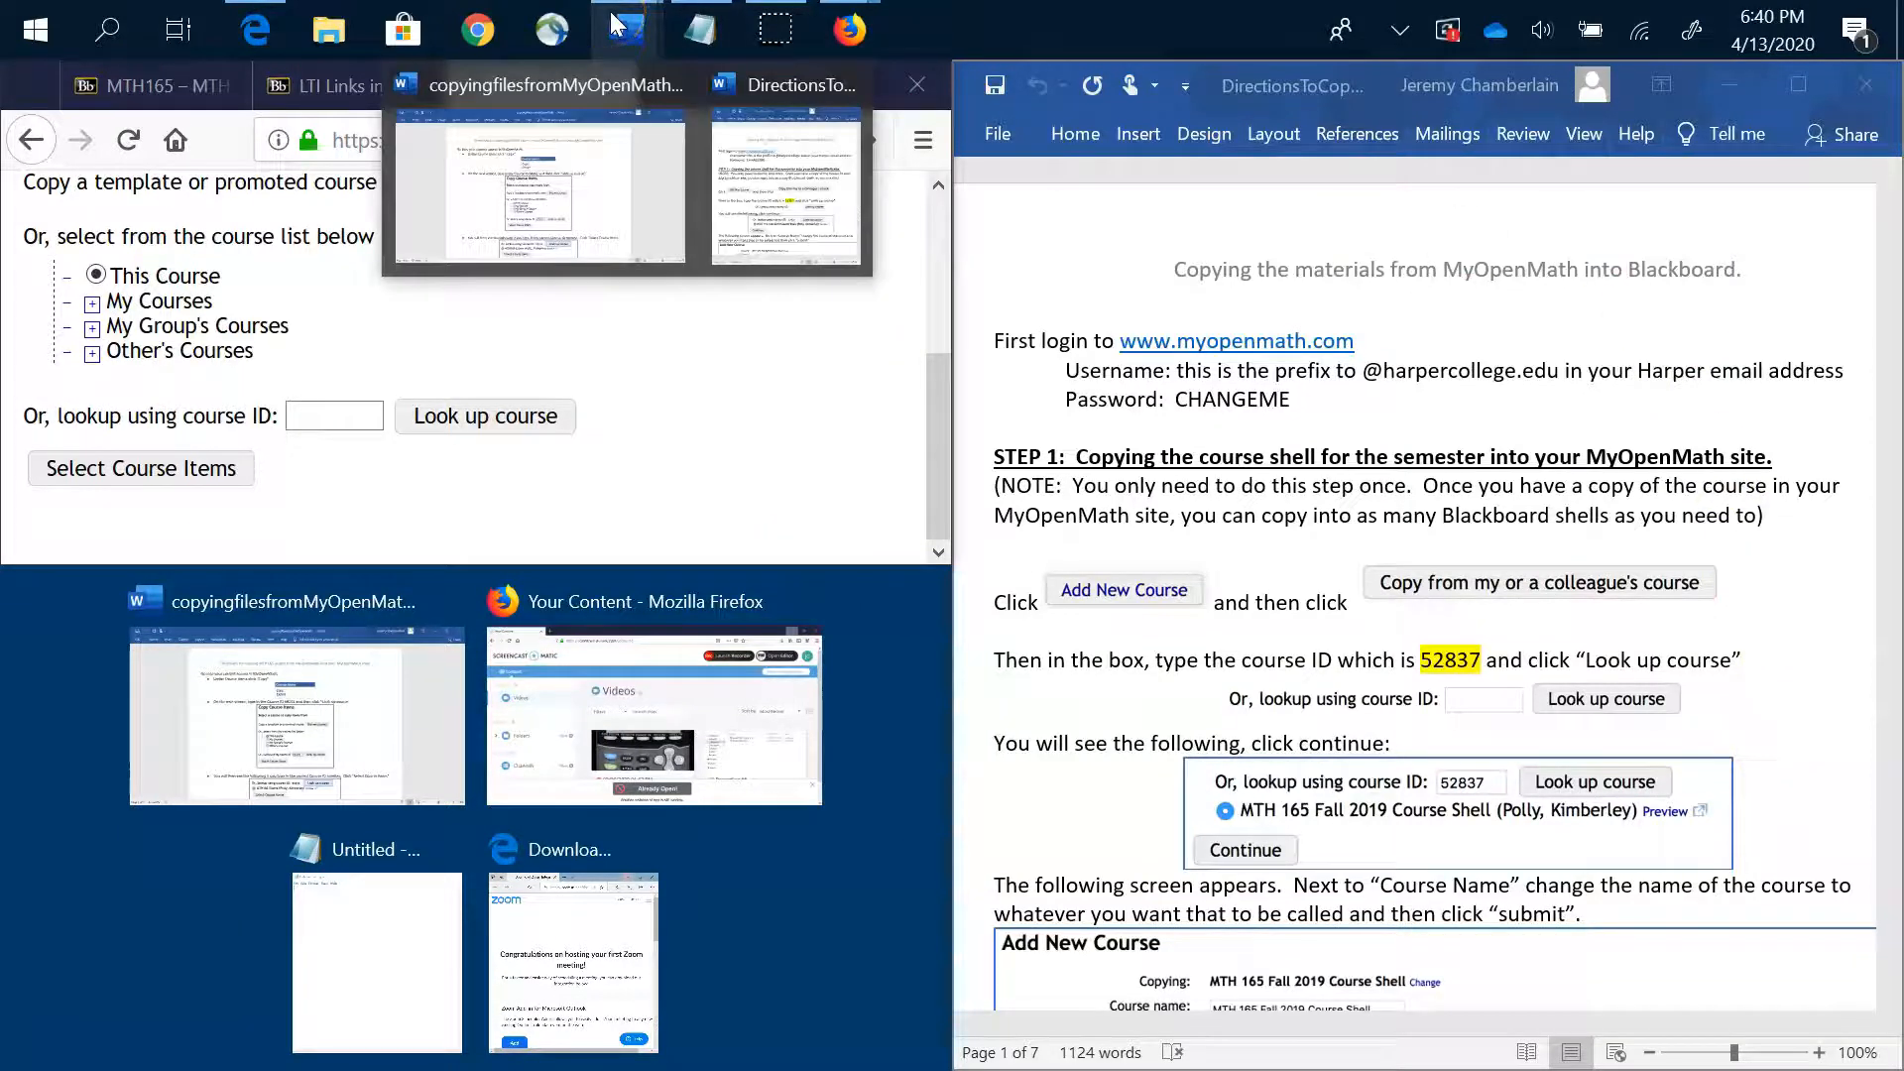
left_click(586, 159)
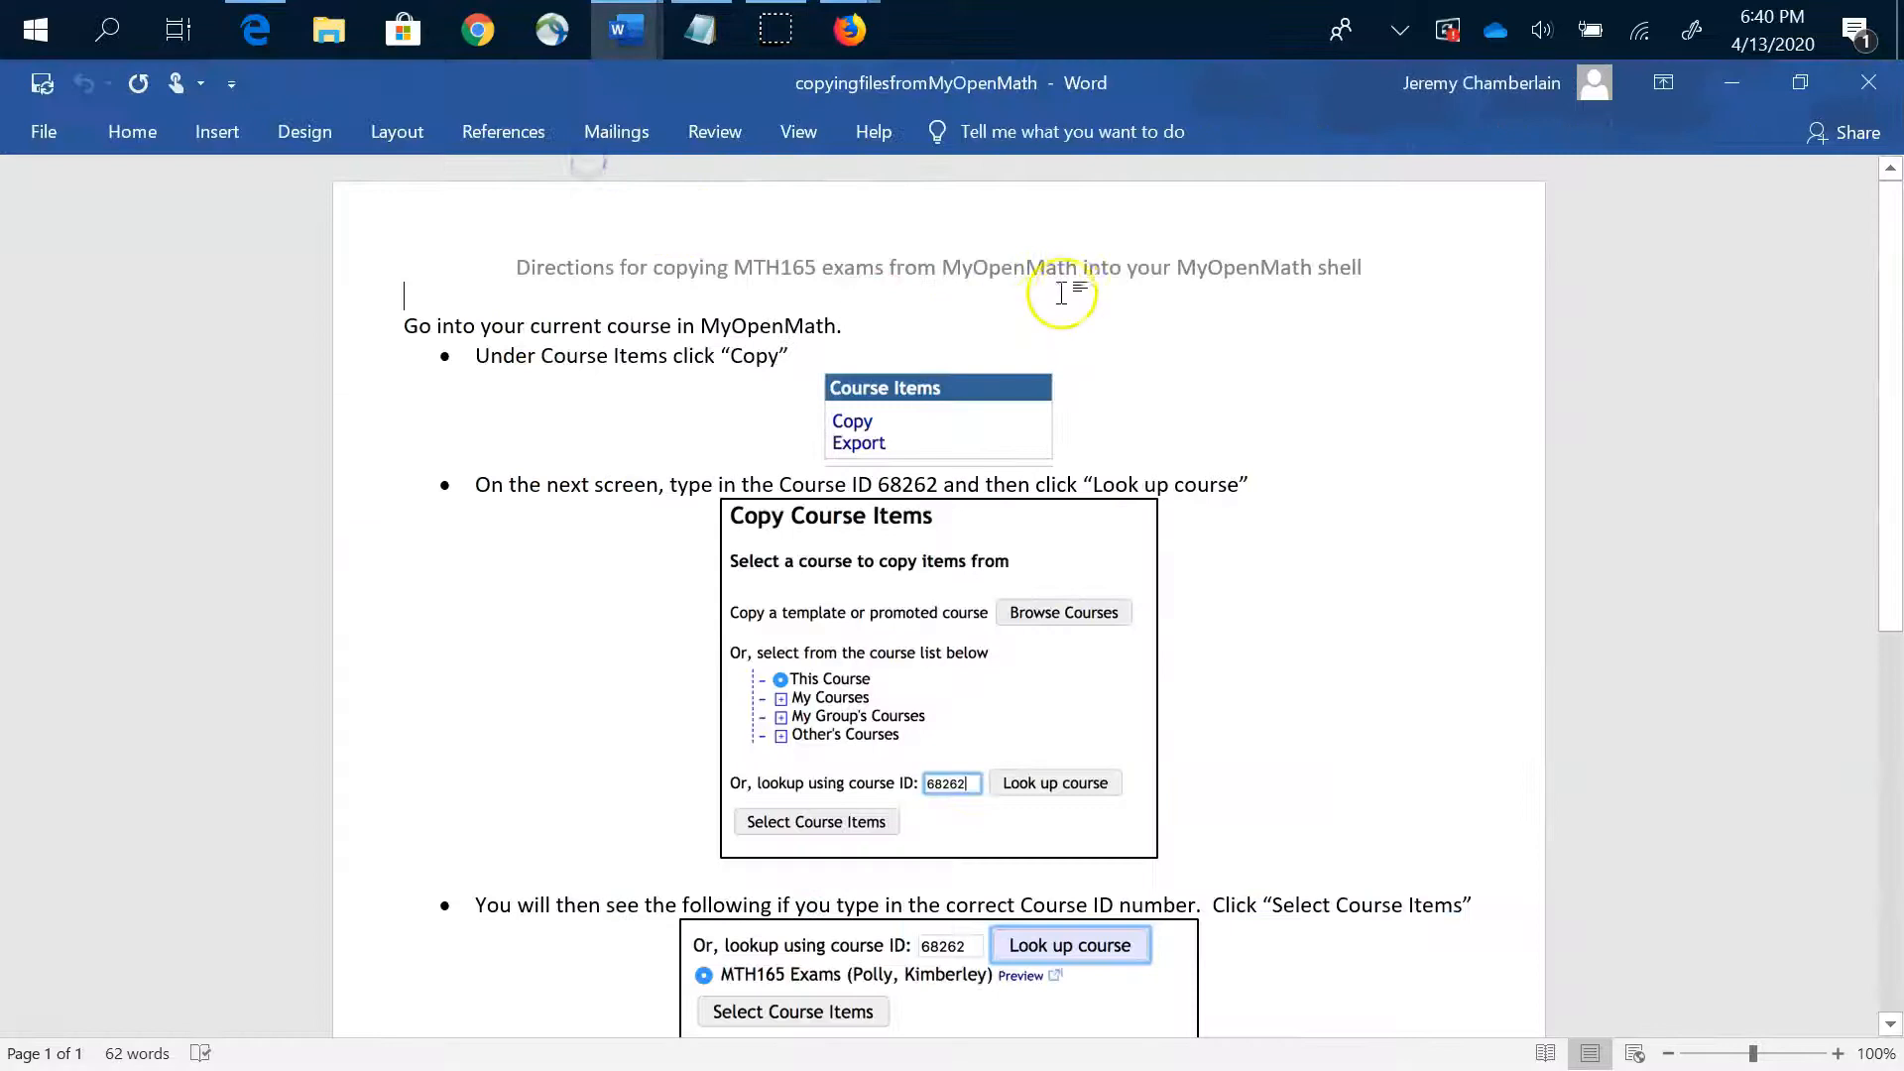
scroll(954, 724, "down", 3)
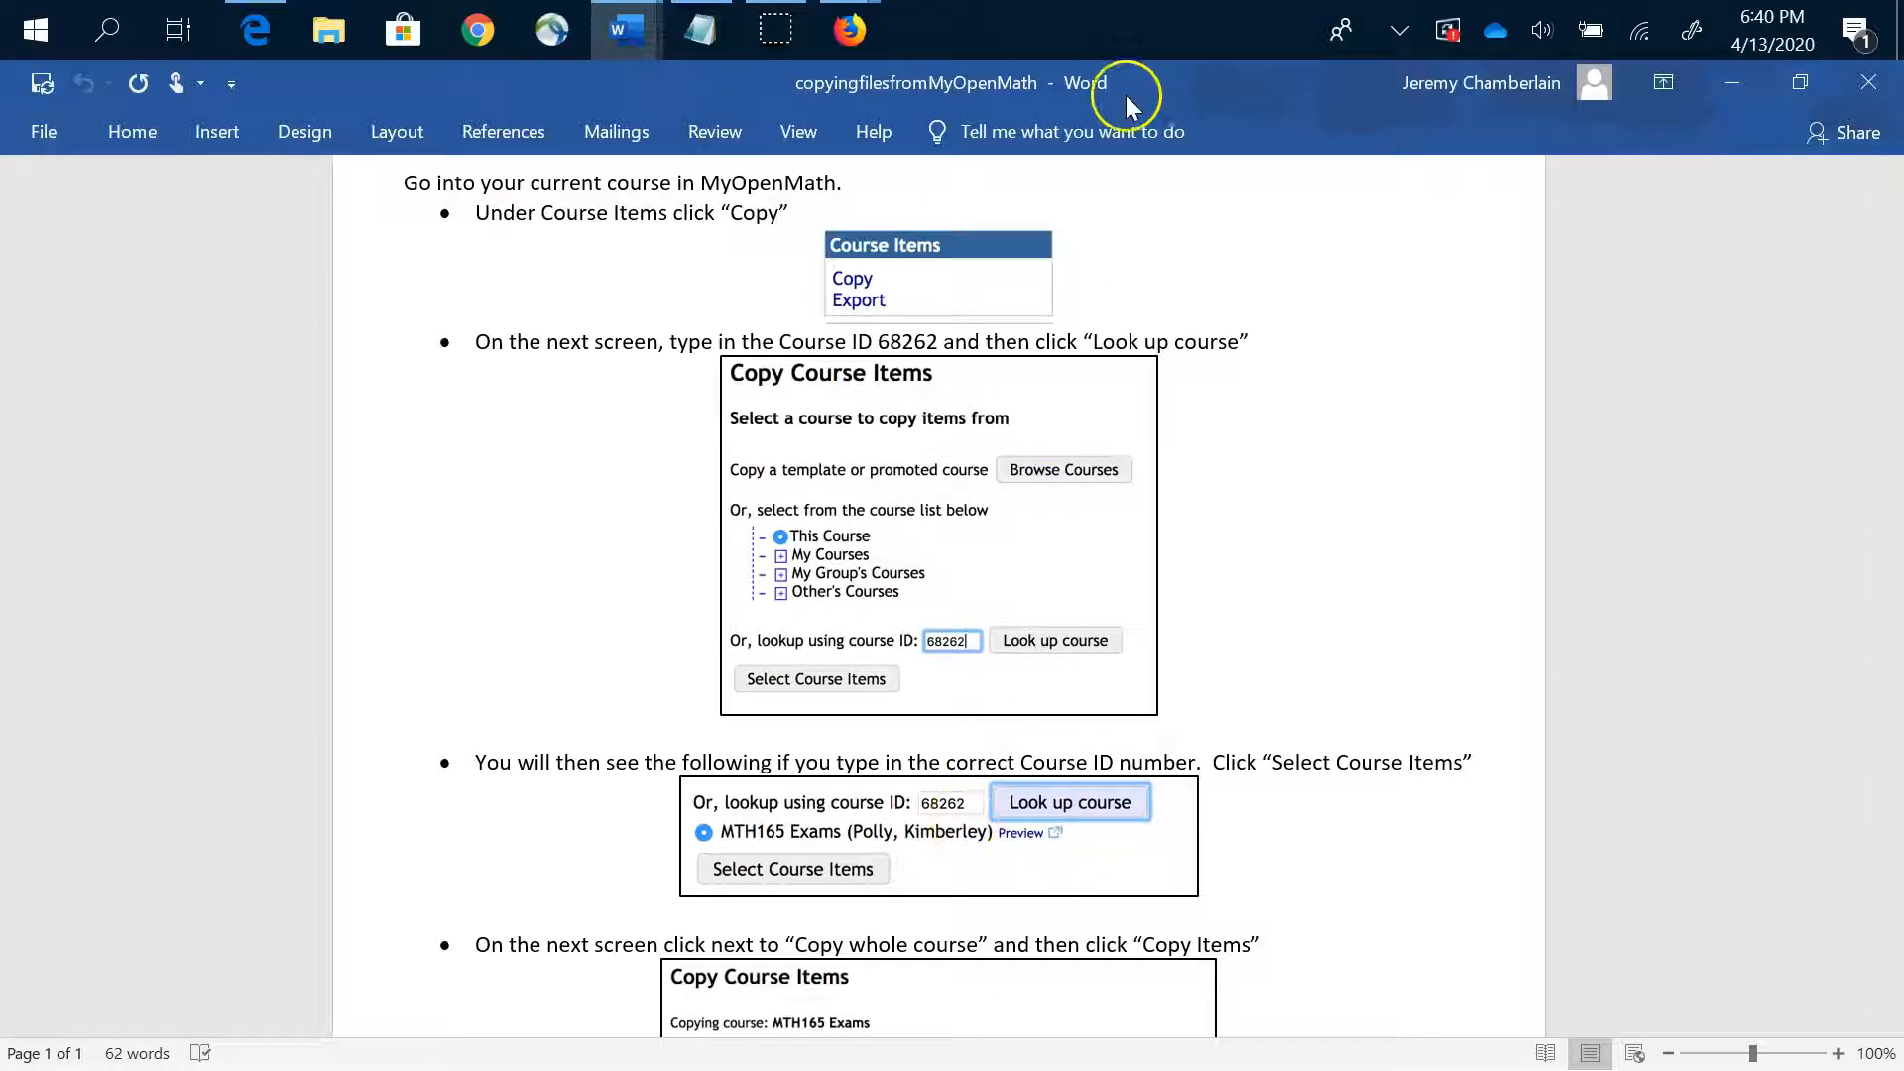
left_click_drag(1151, 87, 1899, 94)
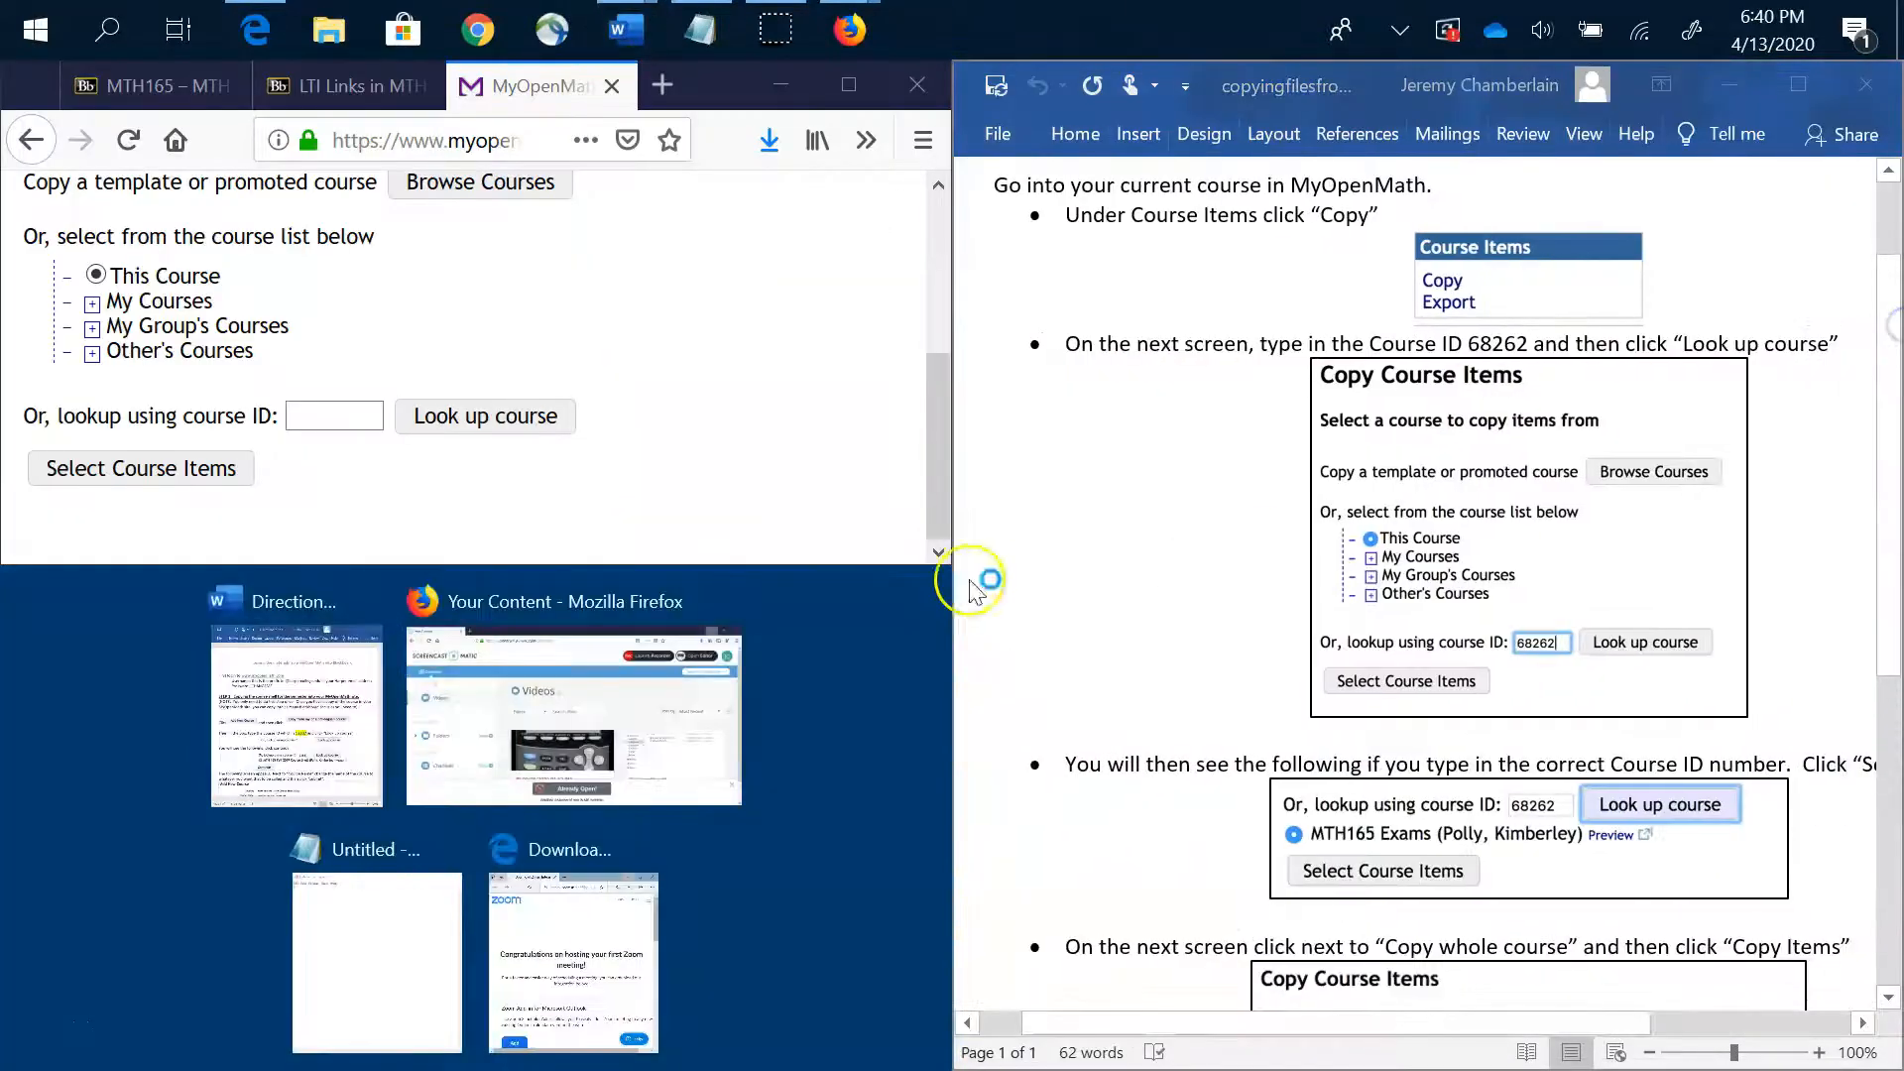
Look up course ID 68262 as the copy source and continue to selecting items from MTH165 Exams
left_click(302, 413)
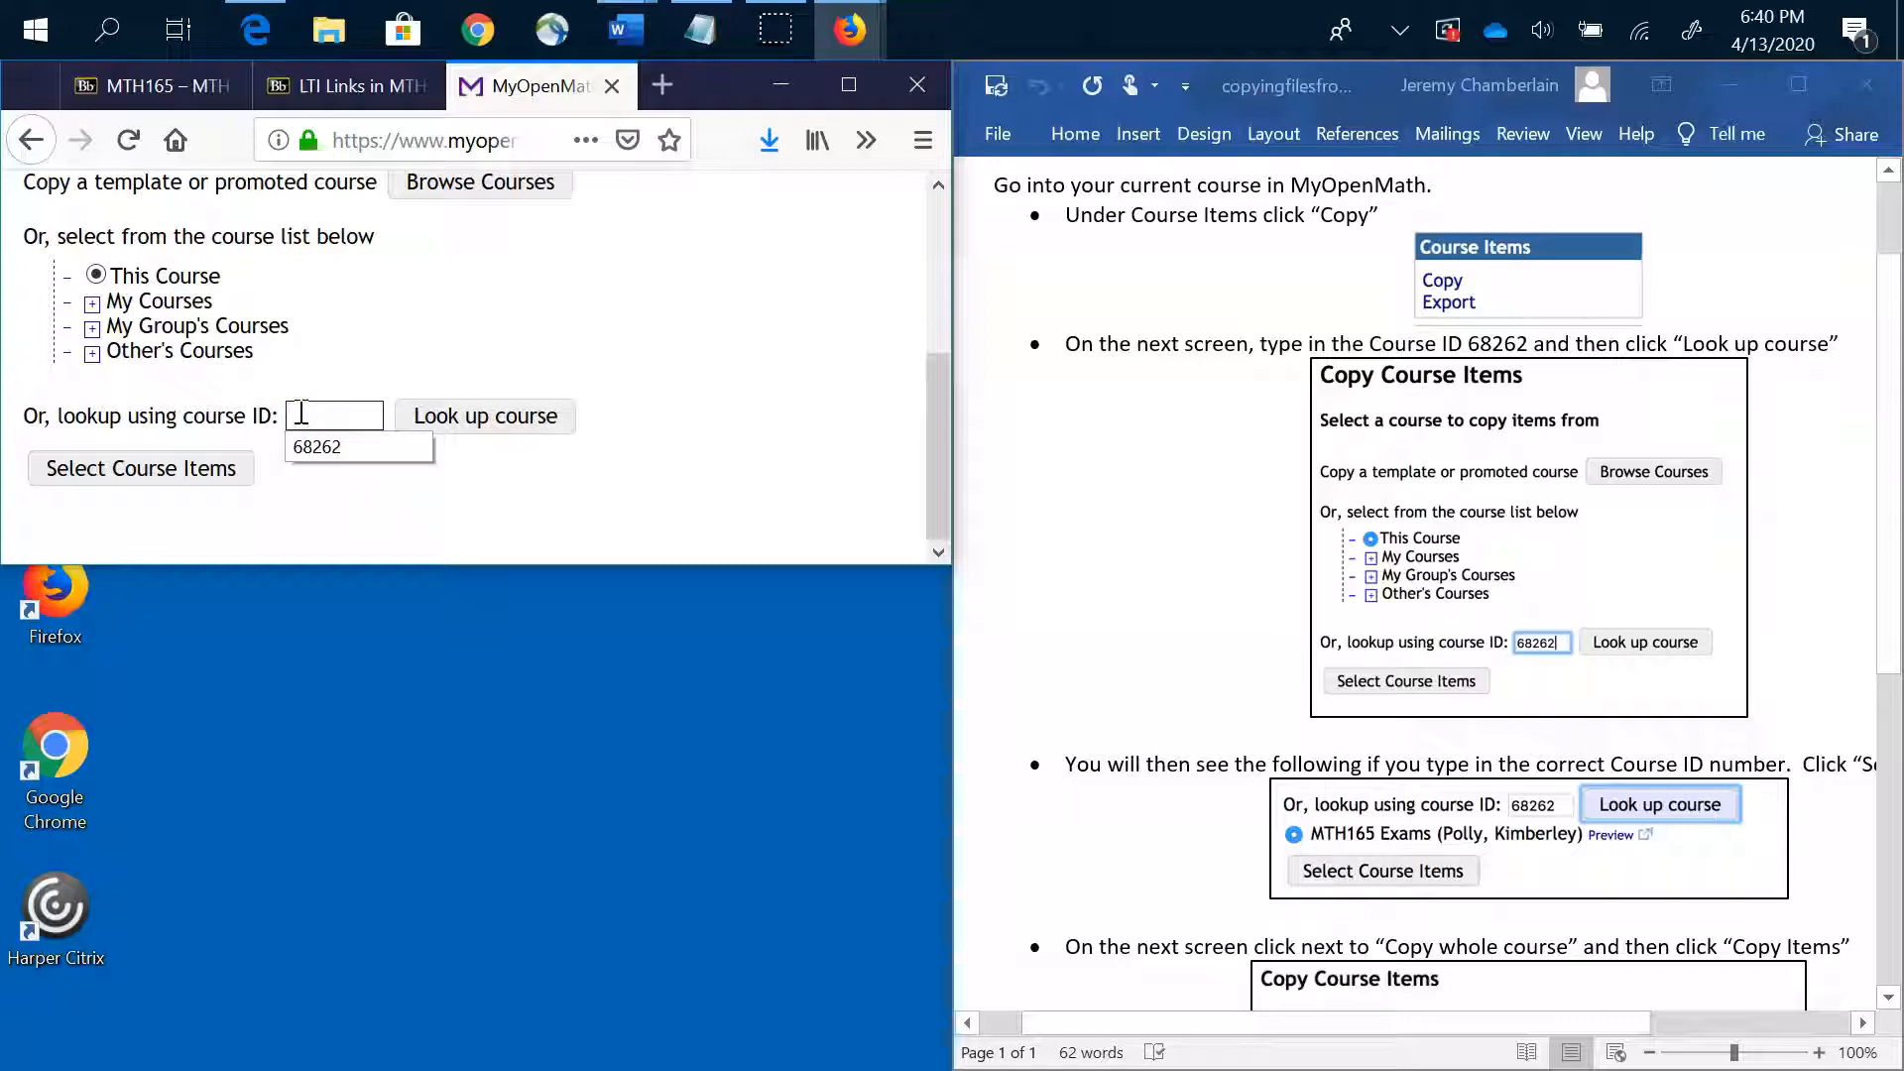
left_click(349, 448)
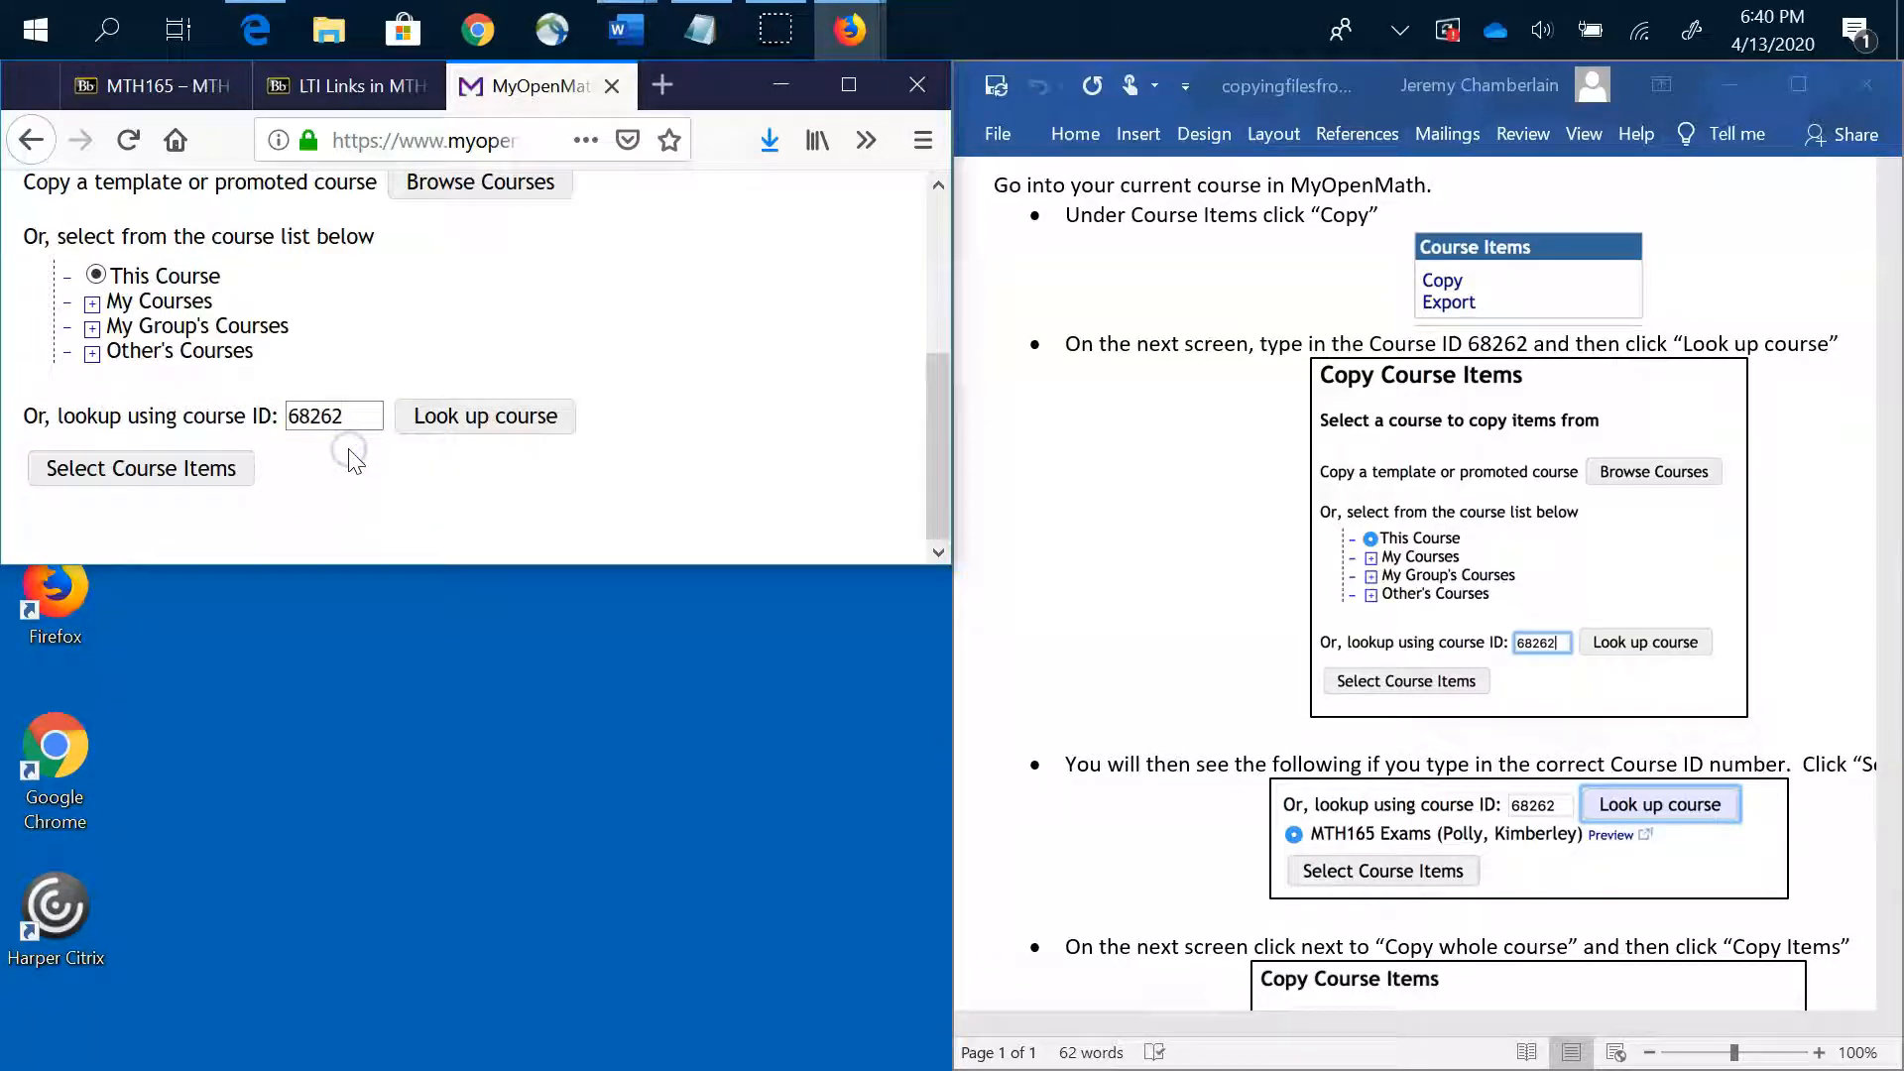
left_click(492, 417)
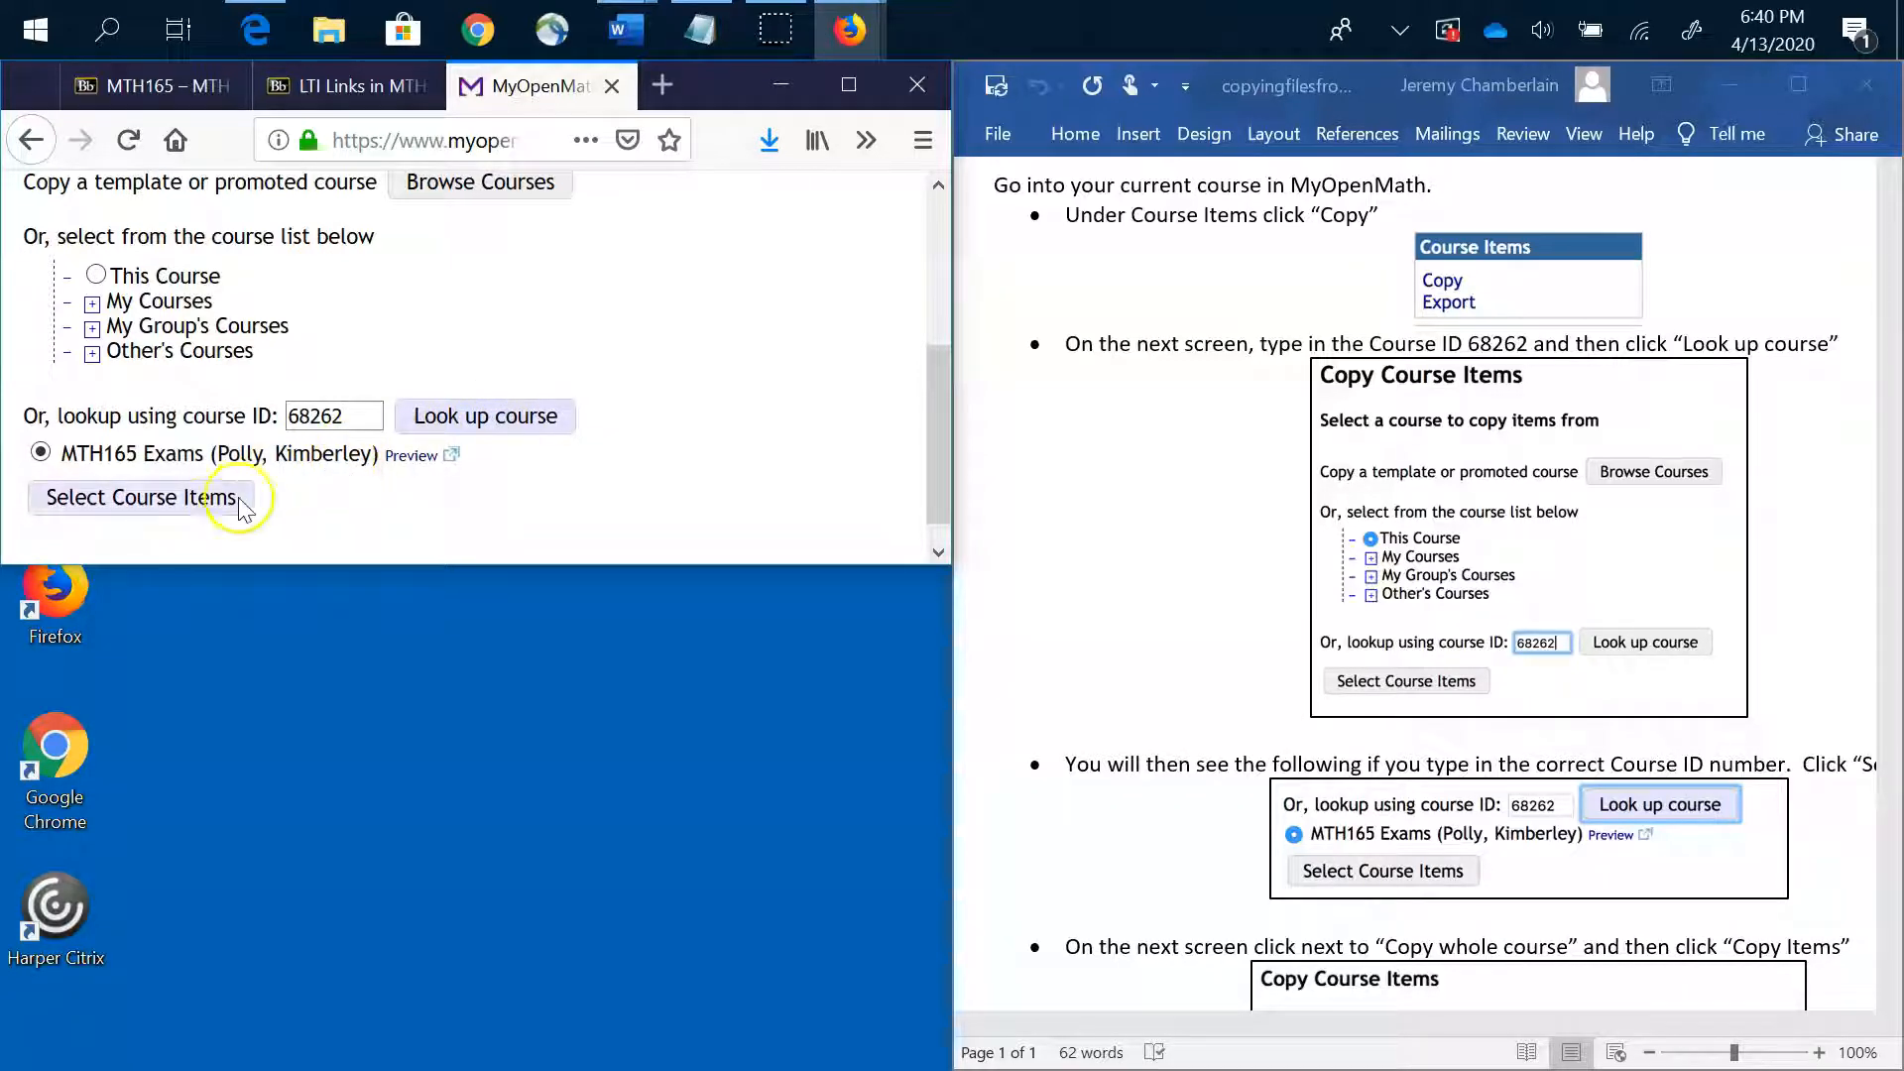
left_click(203, 501)
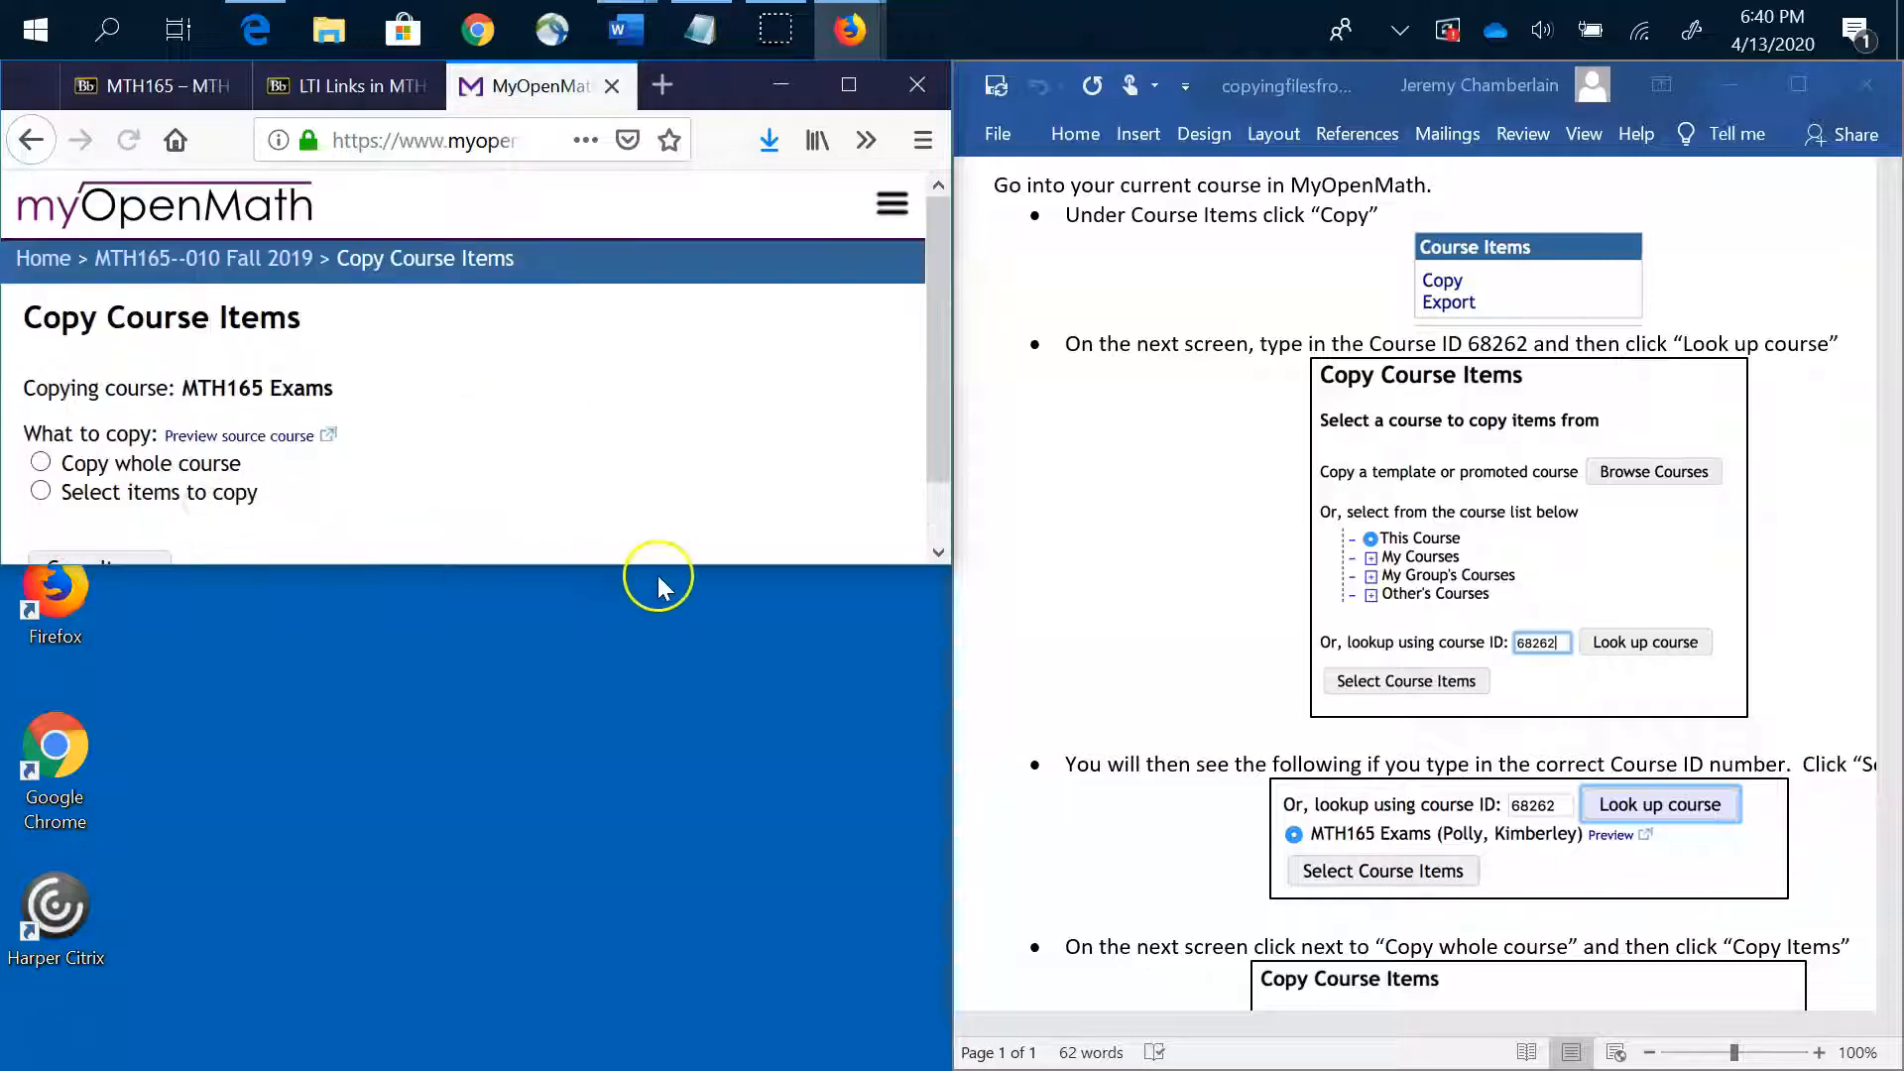
Extend the browser window to full height and copy the whole MTH165 Exams course with the default options
left_click_drag(664, 569, 712, 1063)
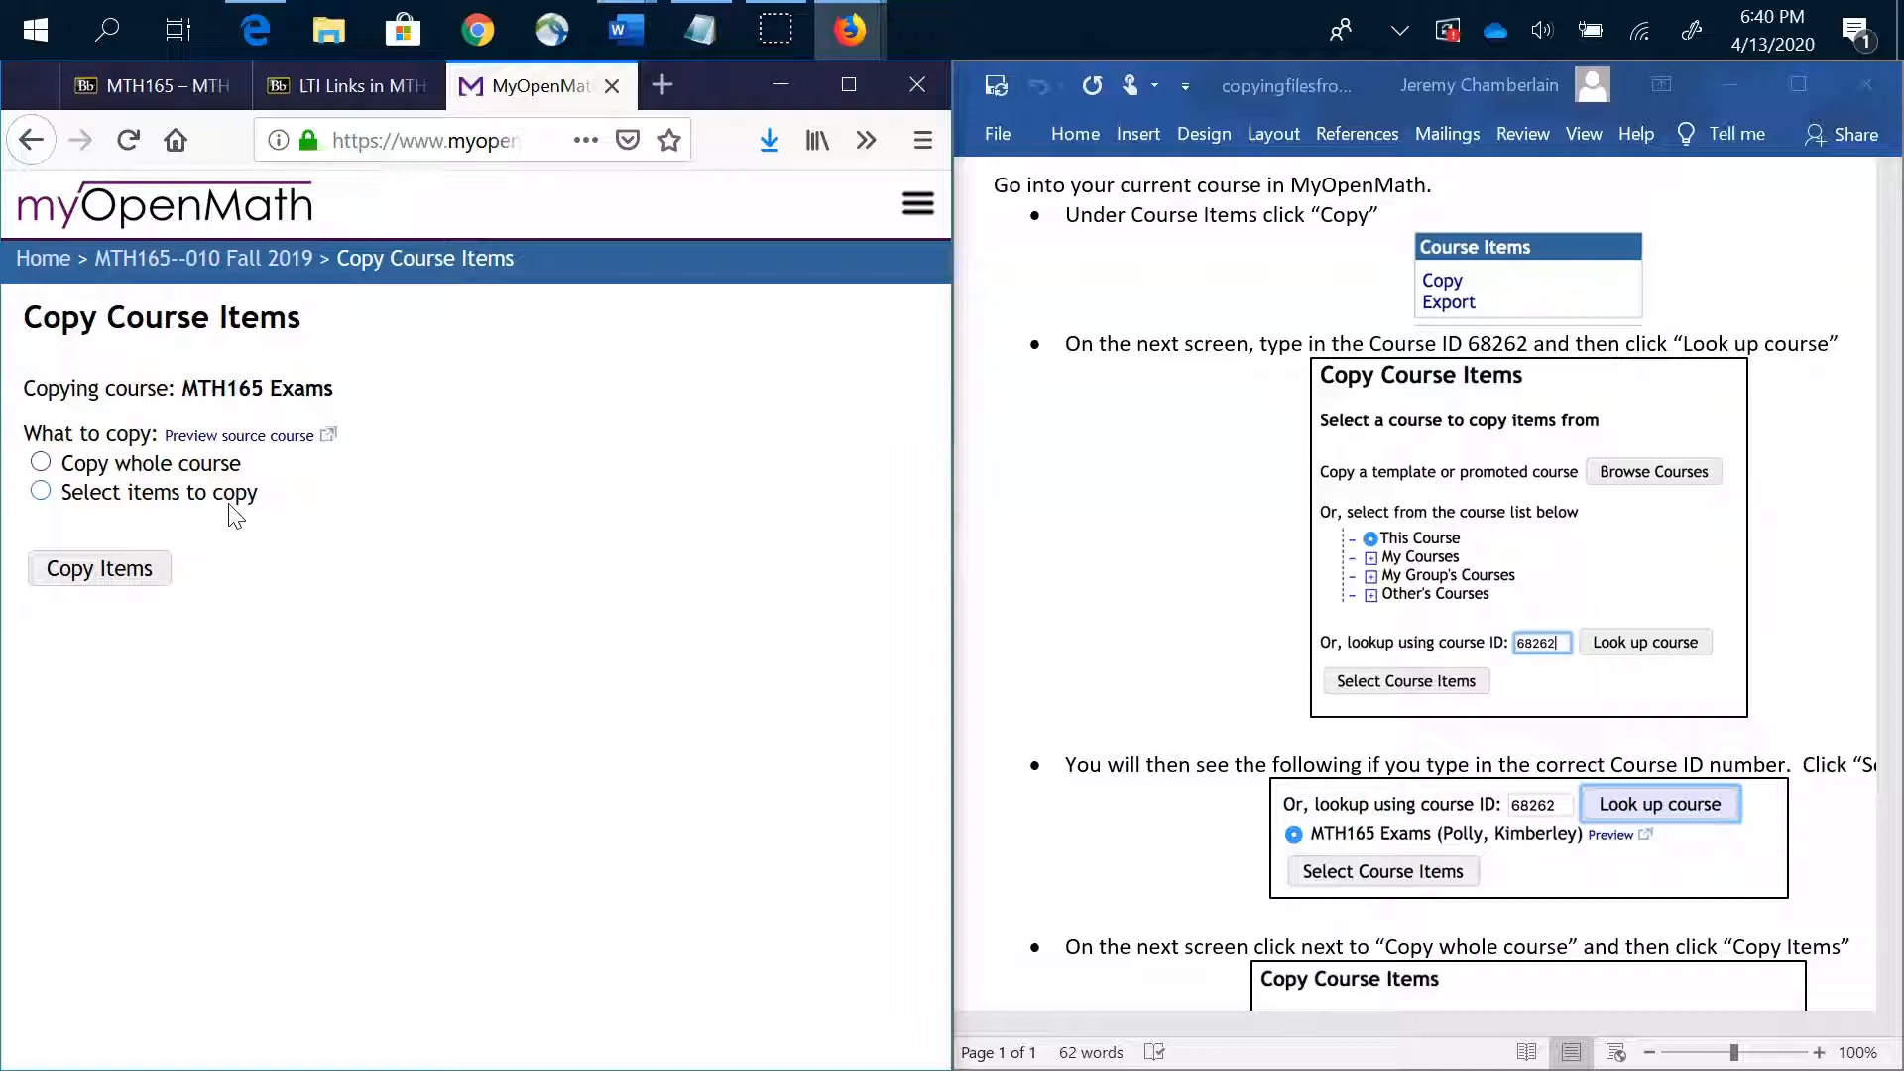
left_click(41, 462)
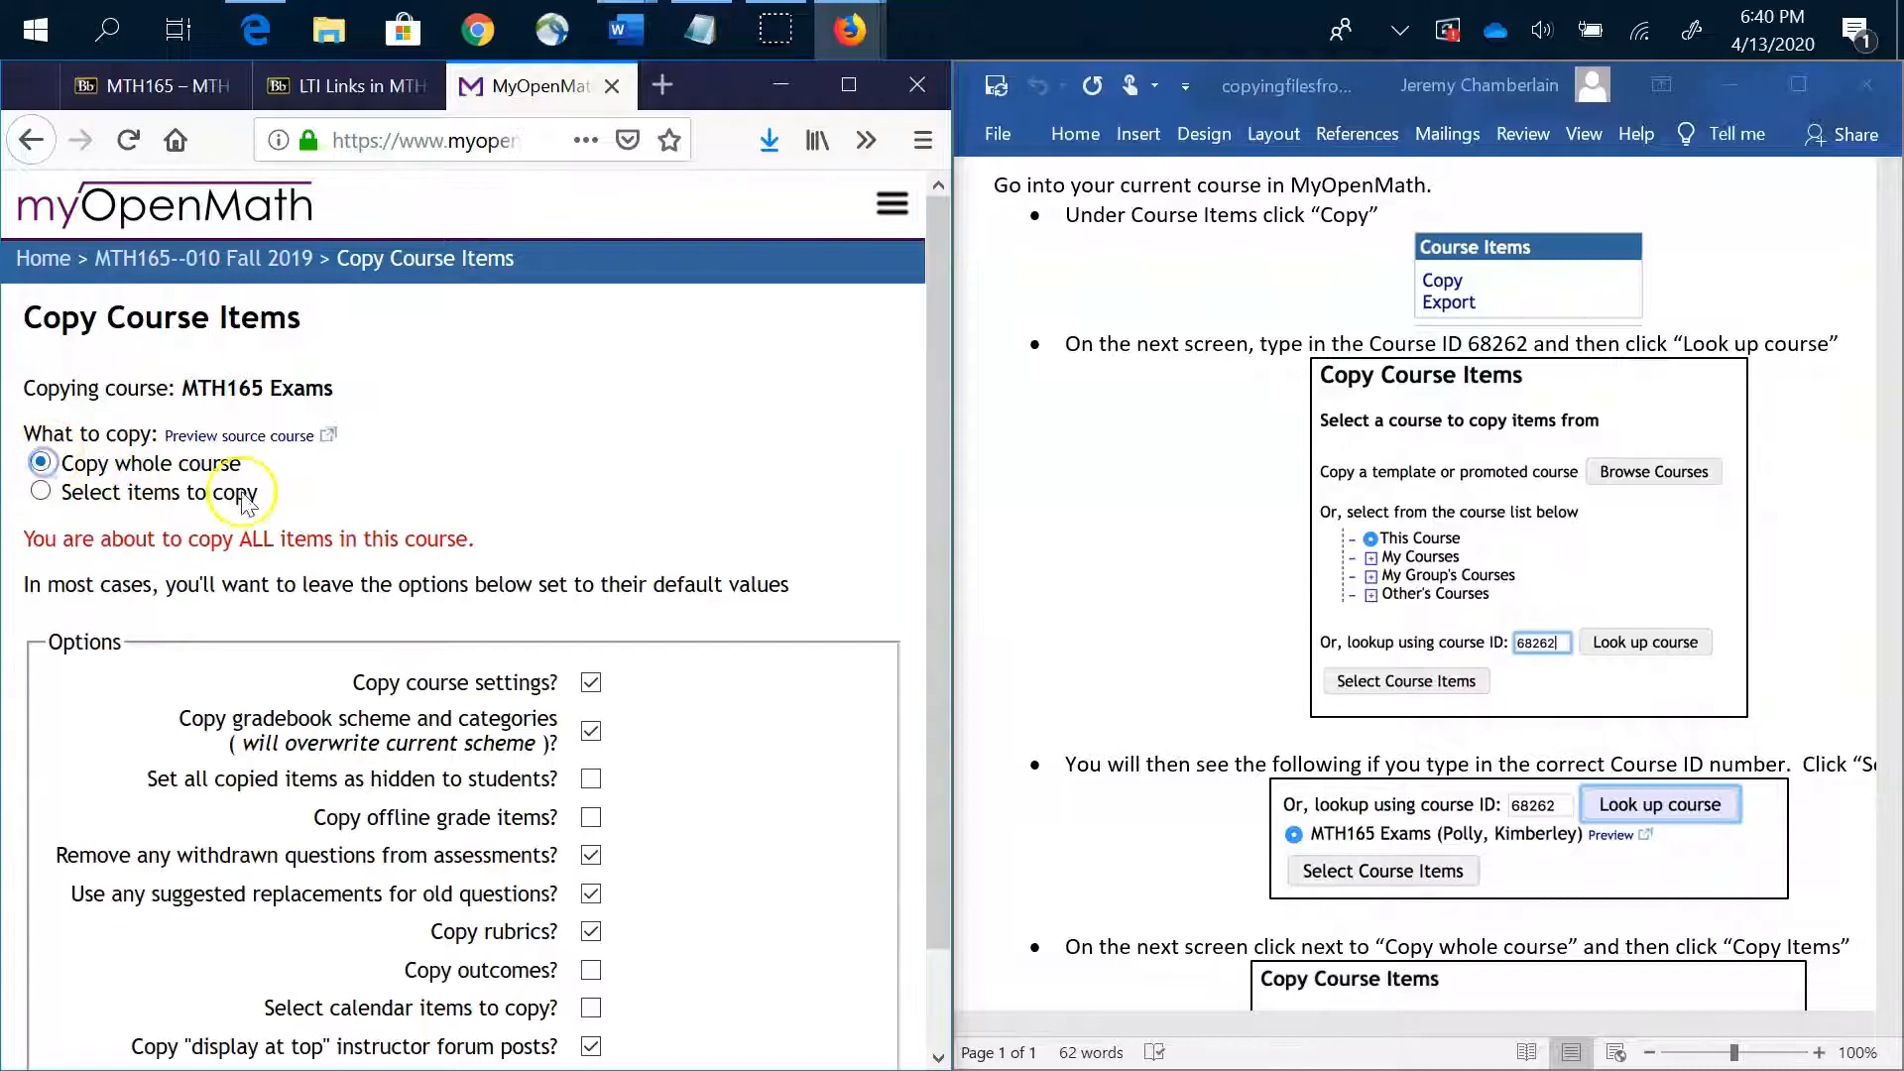
scroll(724, 598, "down", 1)
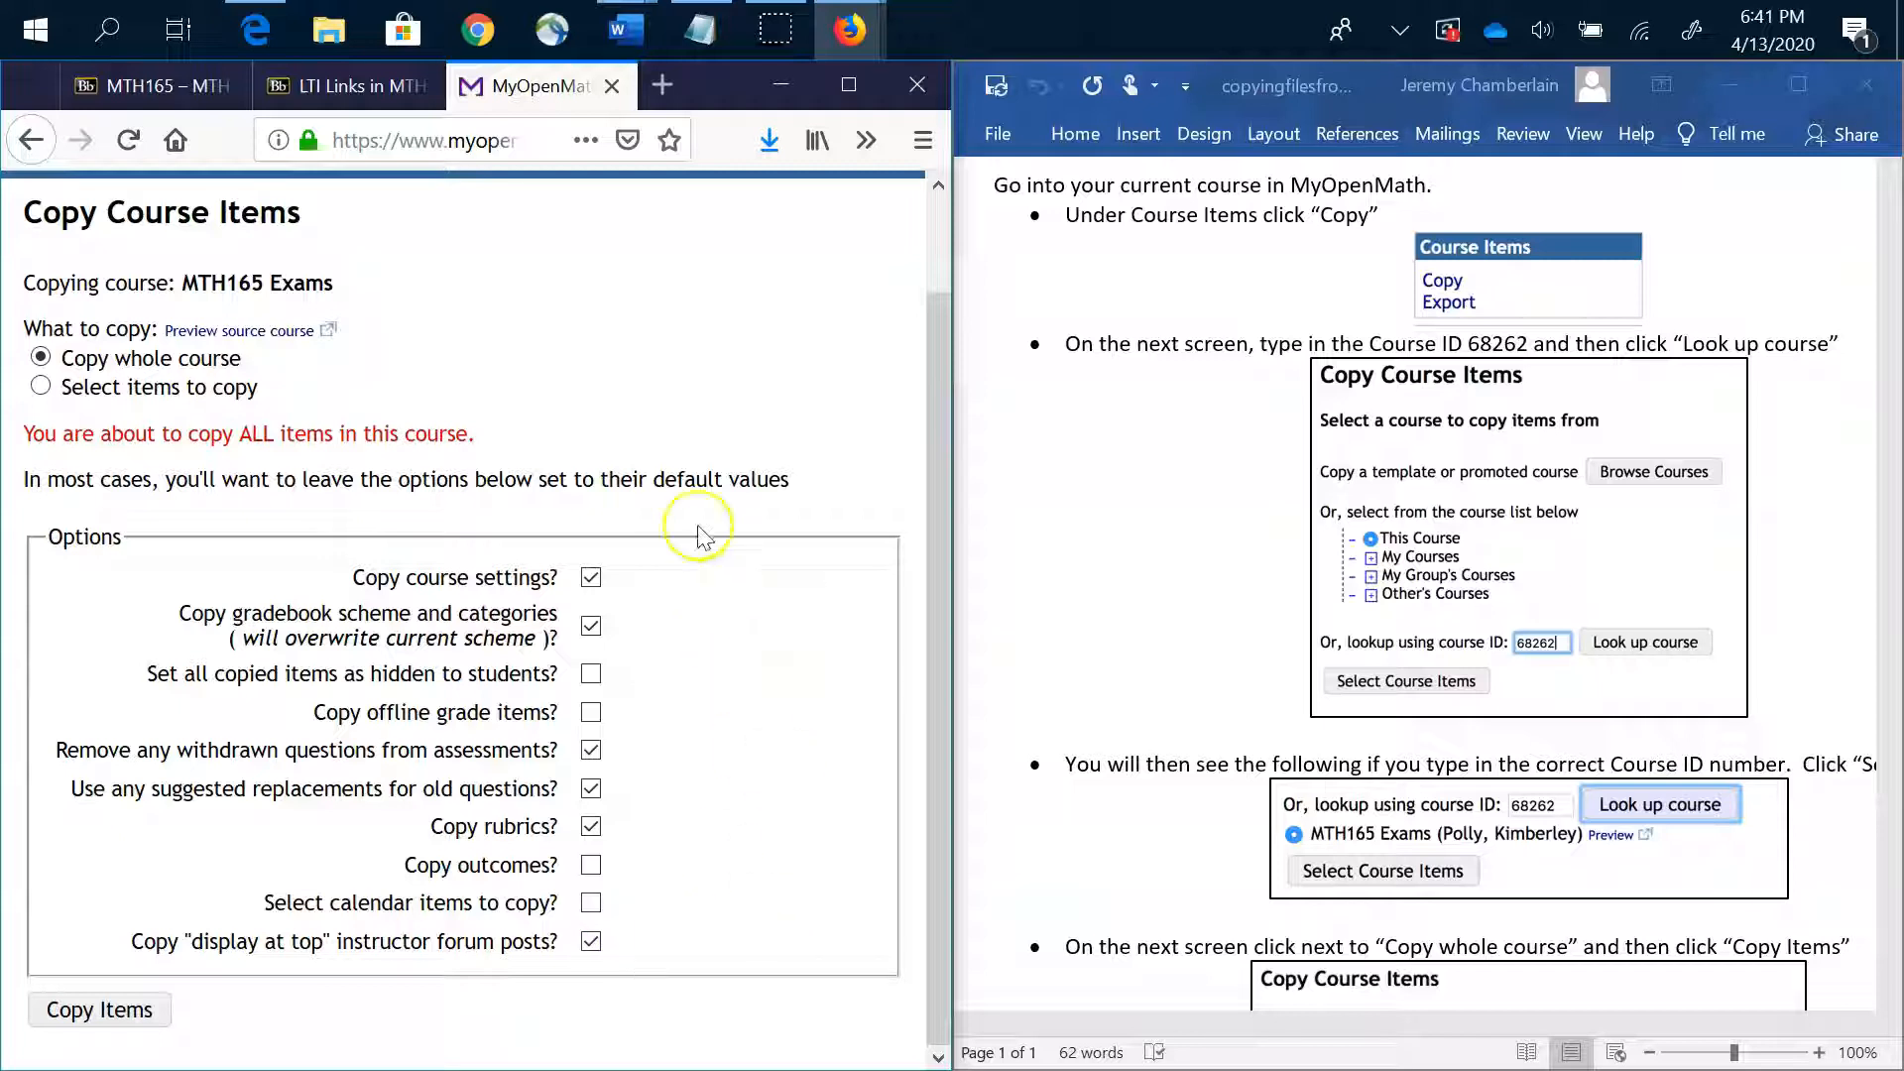
left_click(123, 1014)
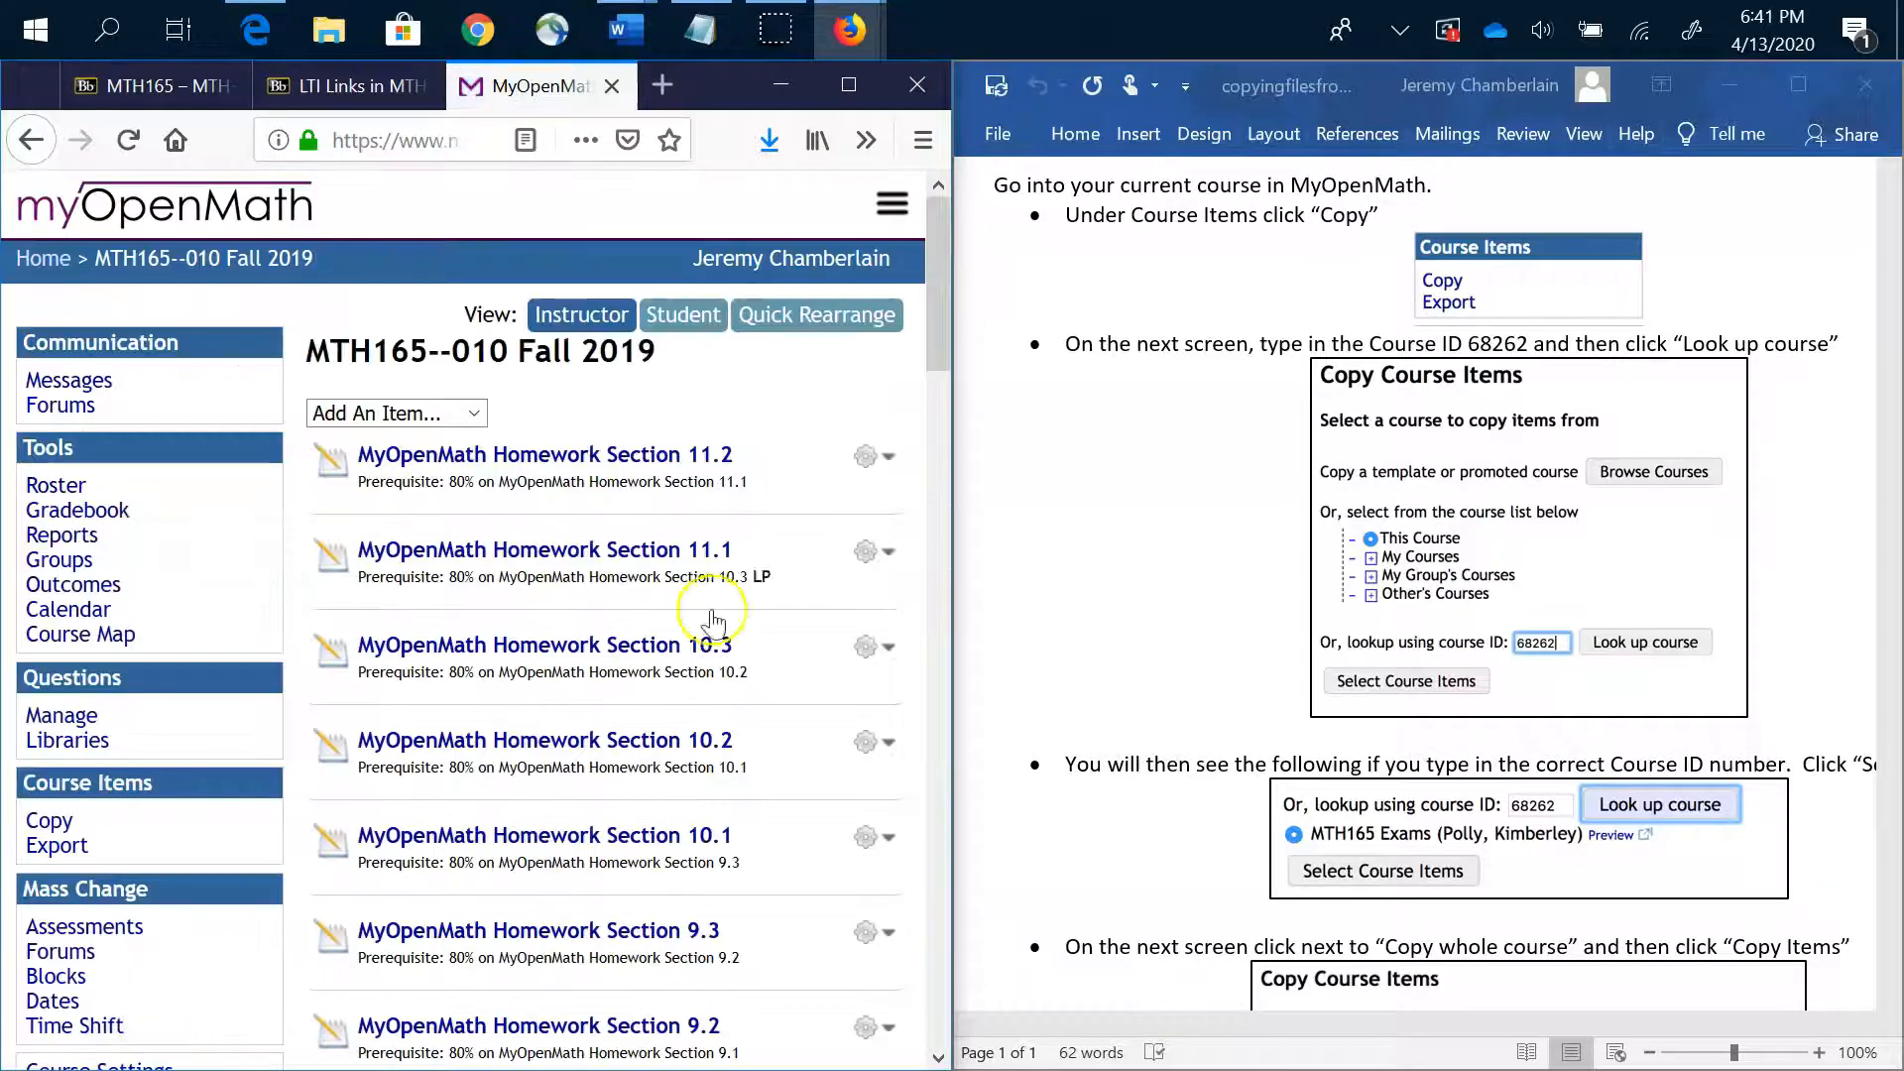
Look through the MTH165--010 Fall 2019 item list for the copied exams
scroll(821, 458, "down", 3)
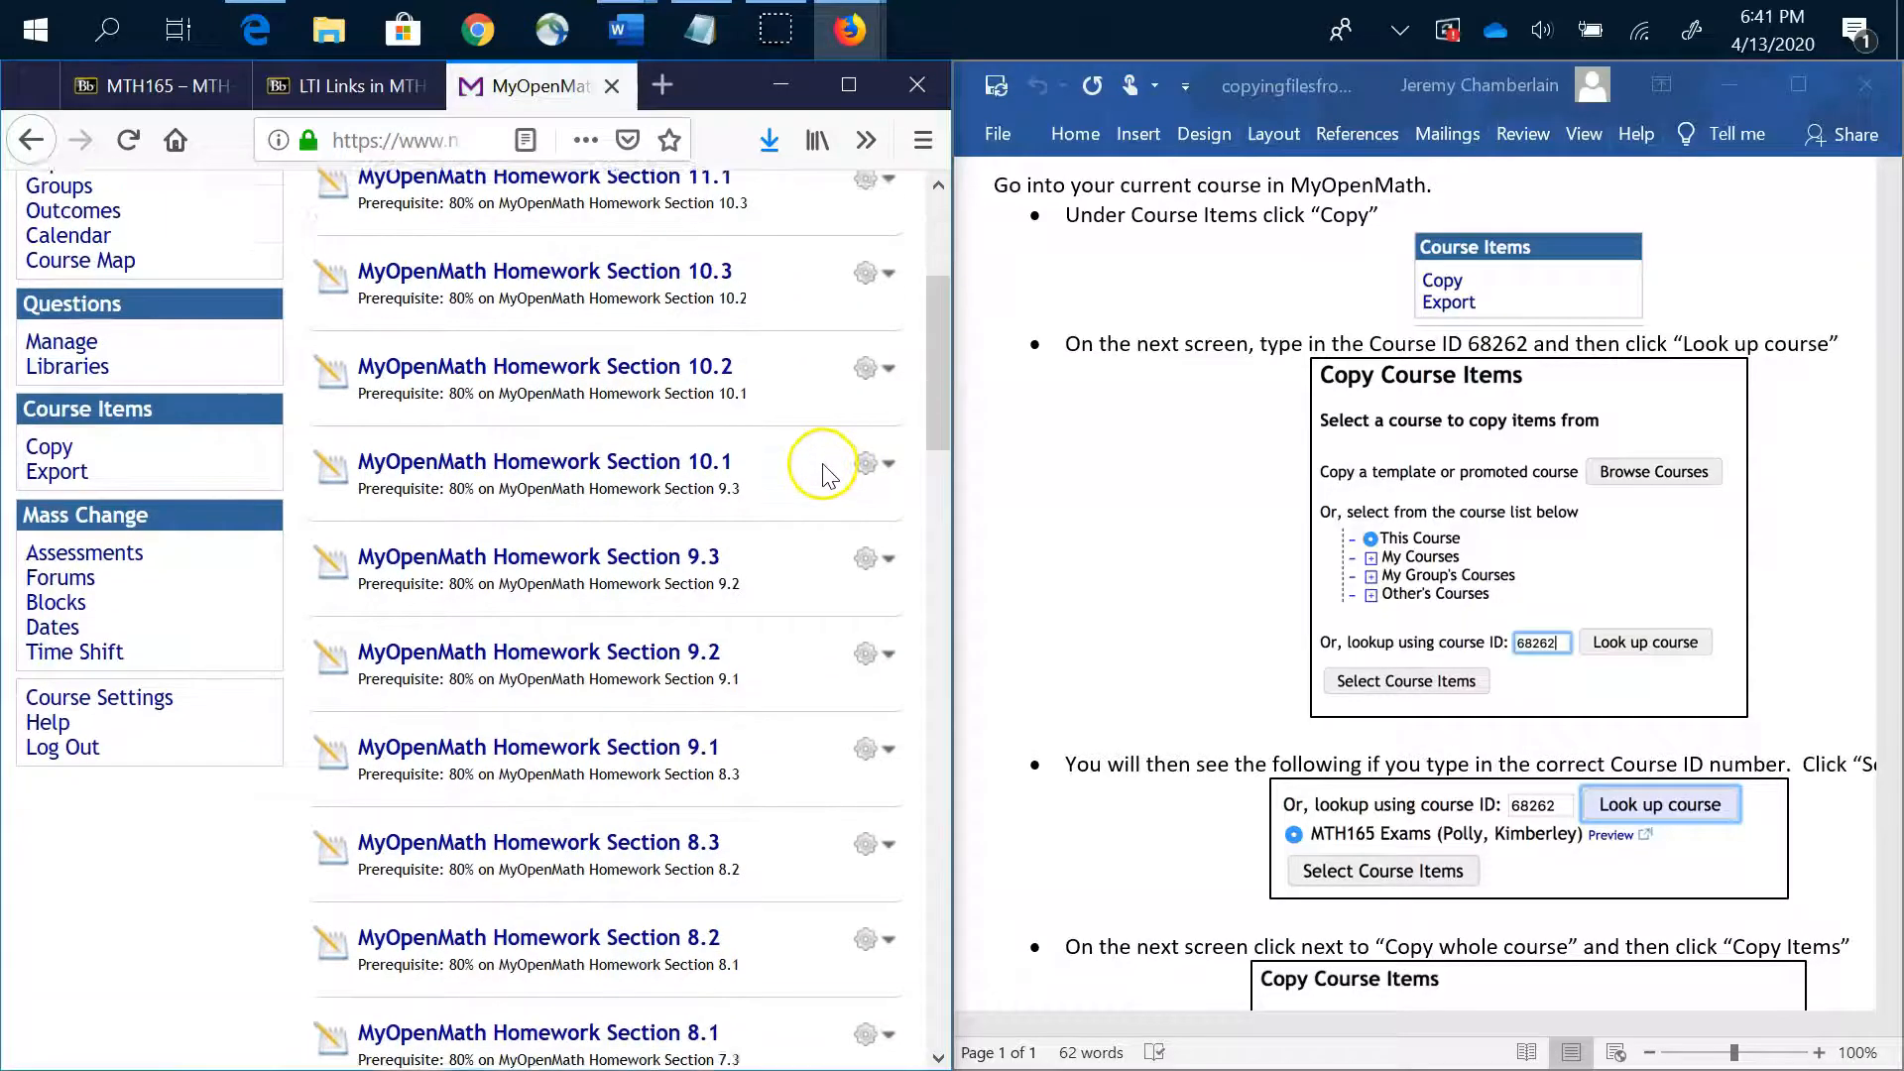
scroll(823, 473, "down", 10)
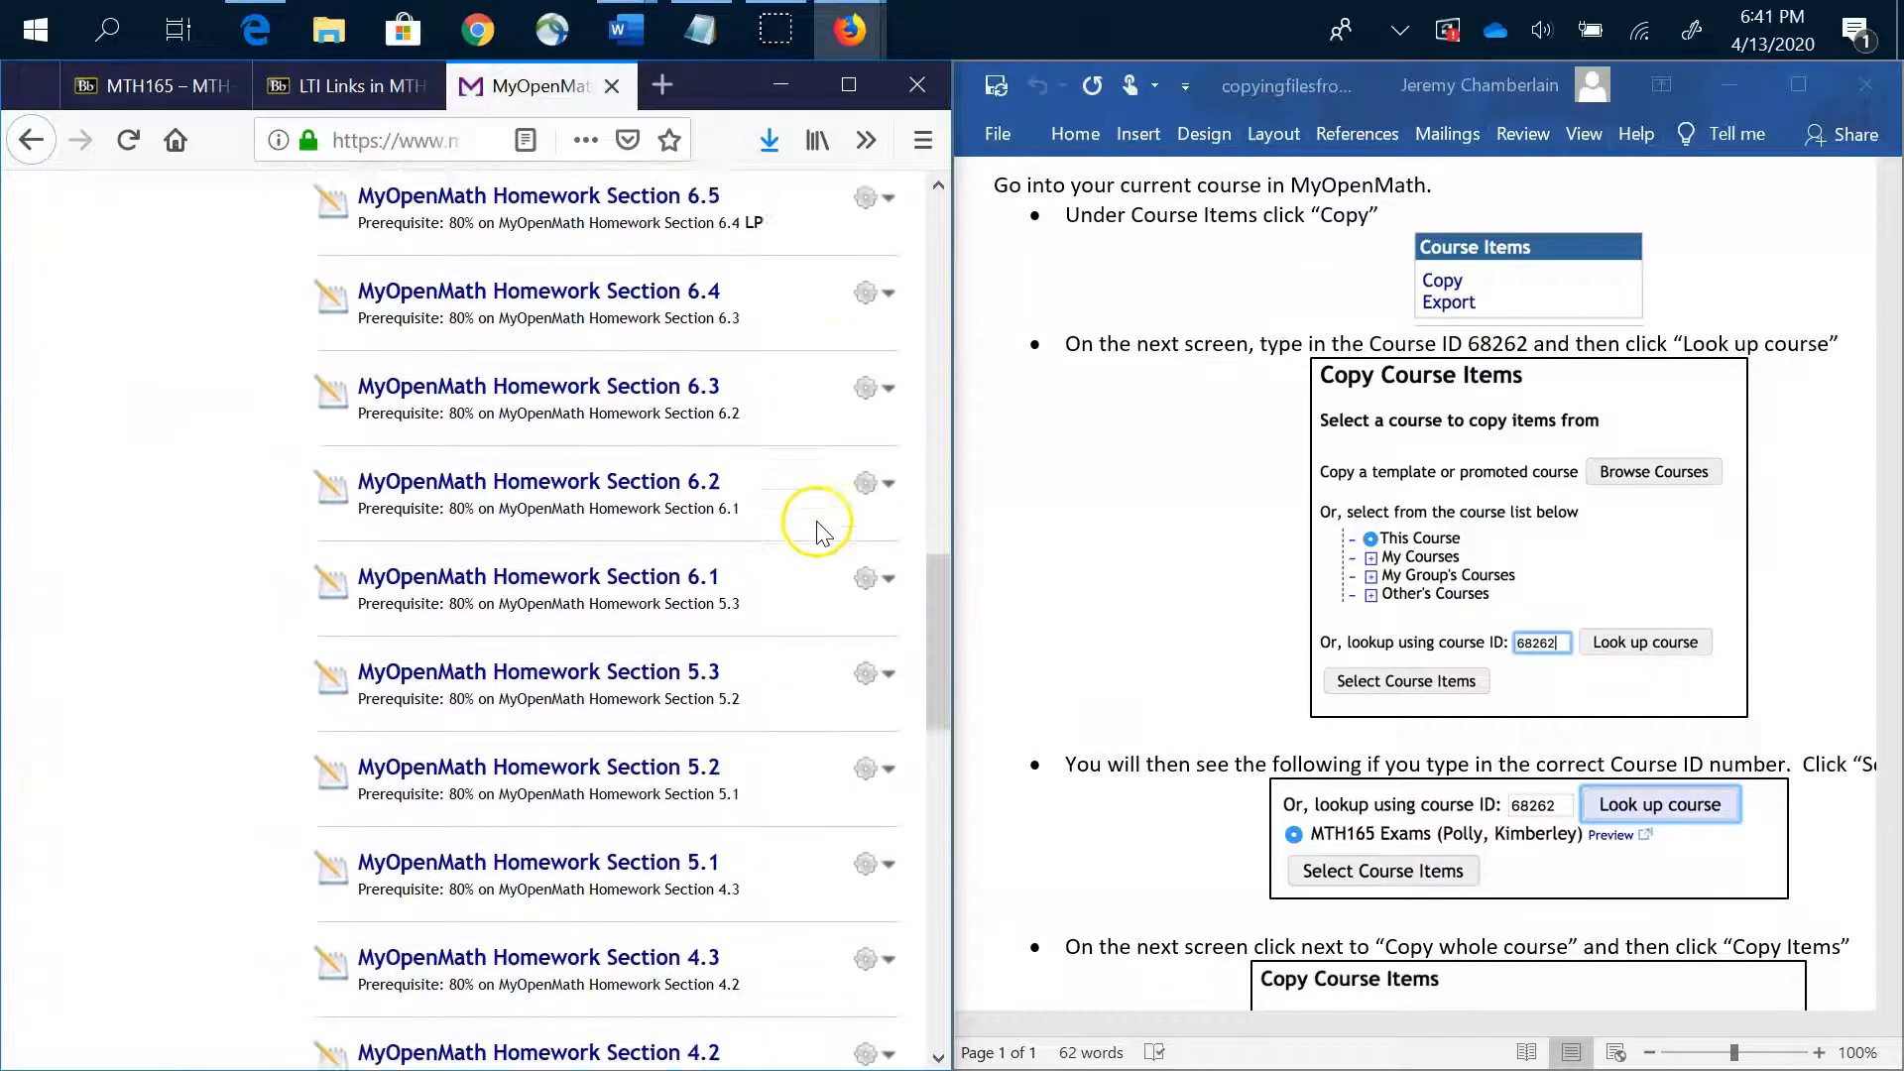
scroll(821, 531, "down", 10)
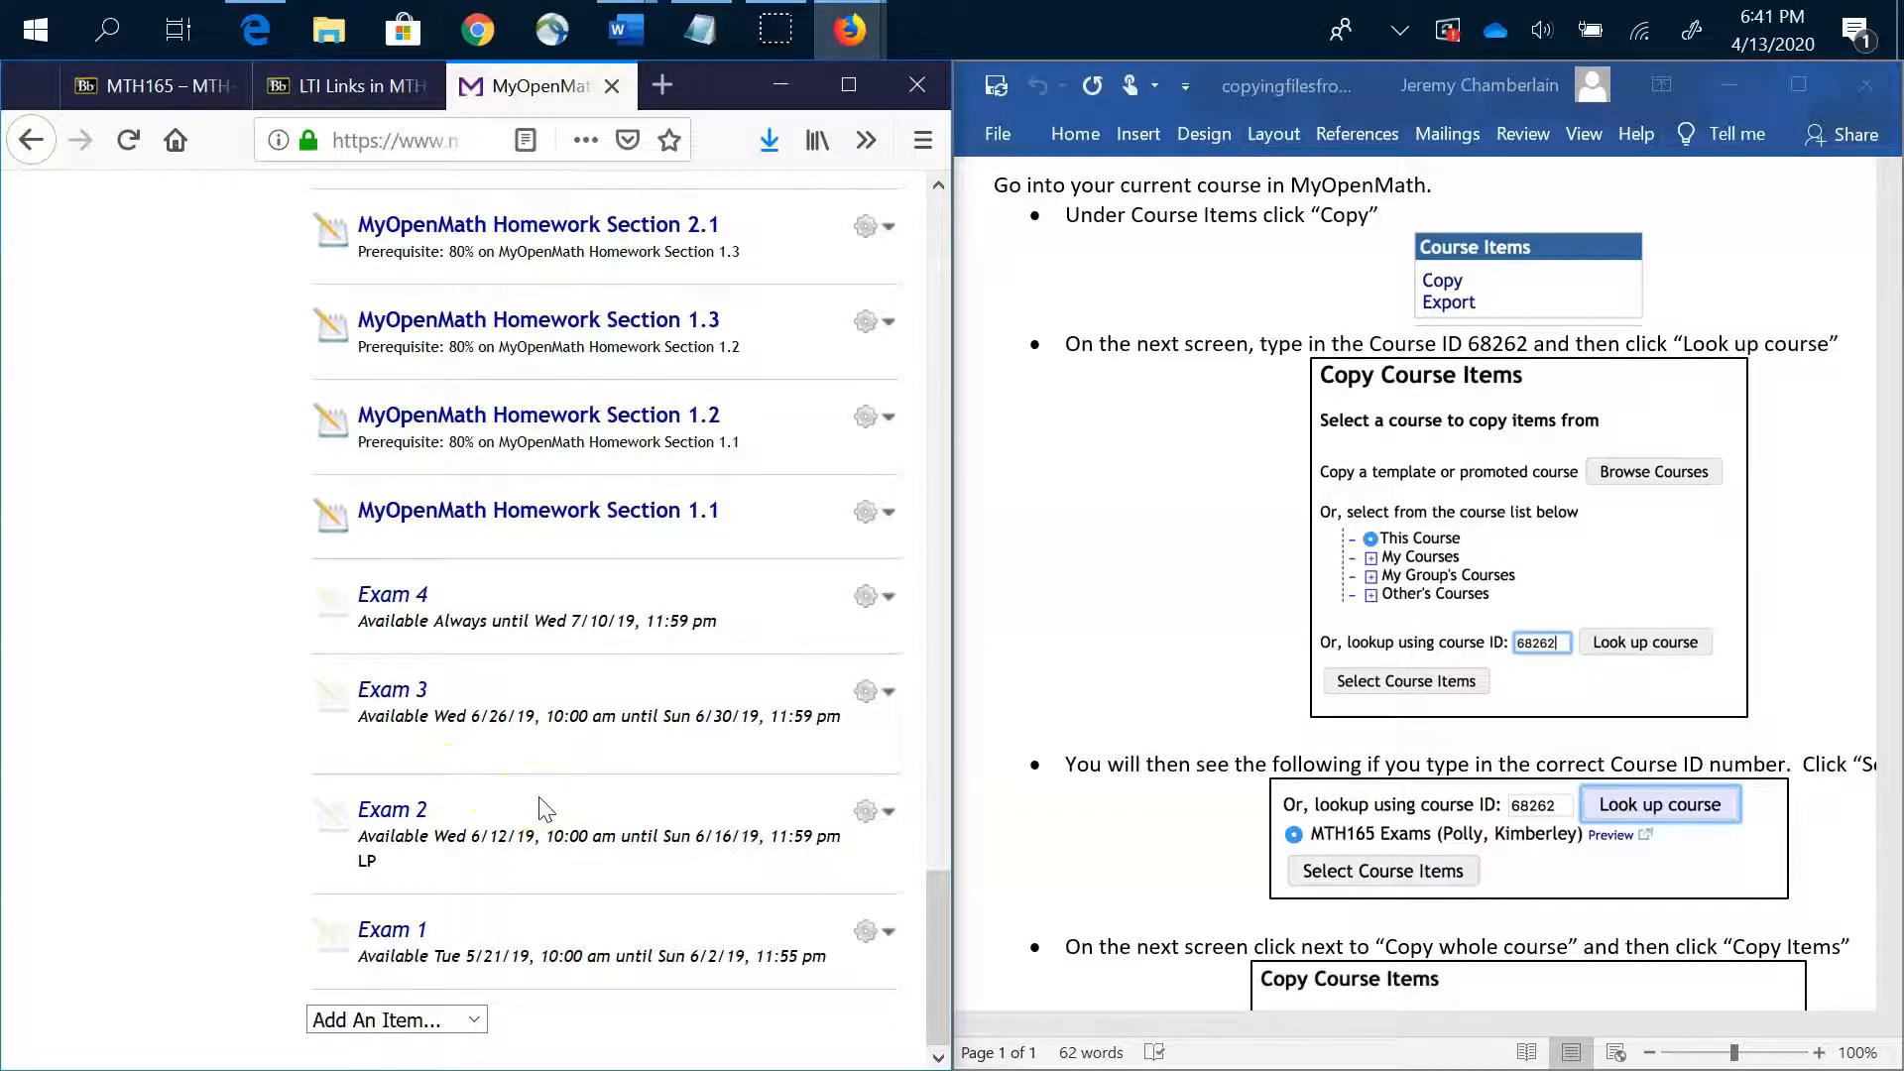
scroll(543, 809, "up", 15)
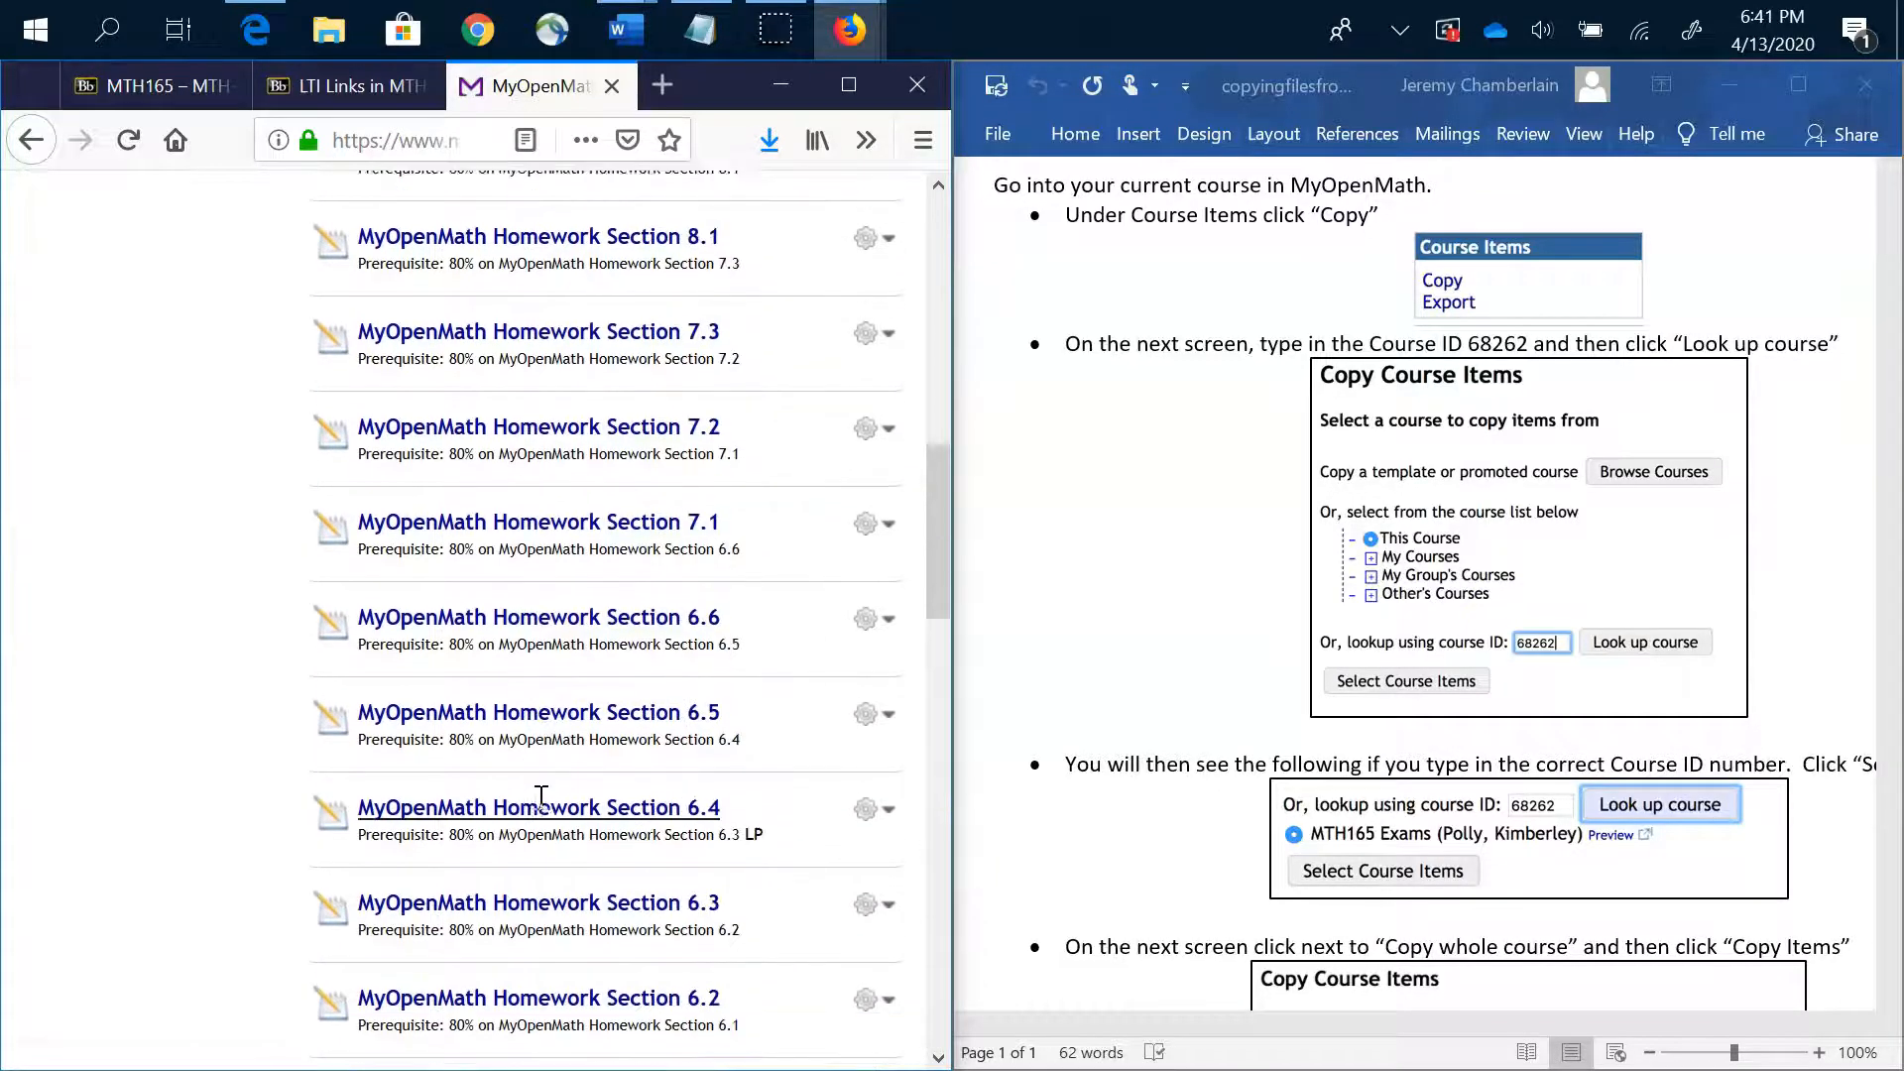
Review the LTI links of the MTH165 010 Blackboard course in a maximized window, and snap the browser back to half the screen
scroll(542, 796, "up", 10)
left_click(559, 354)
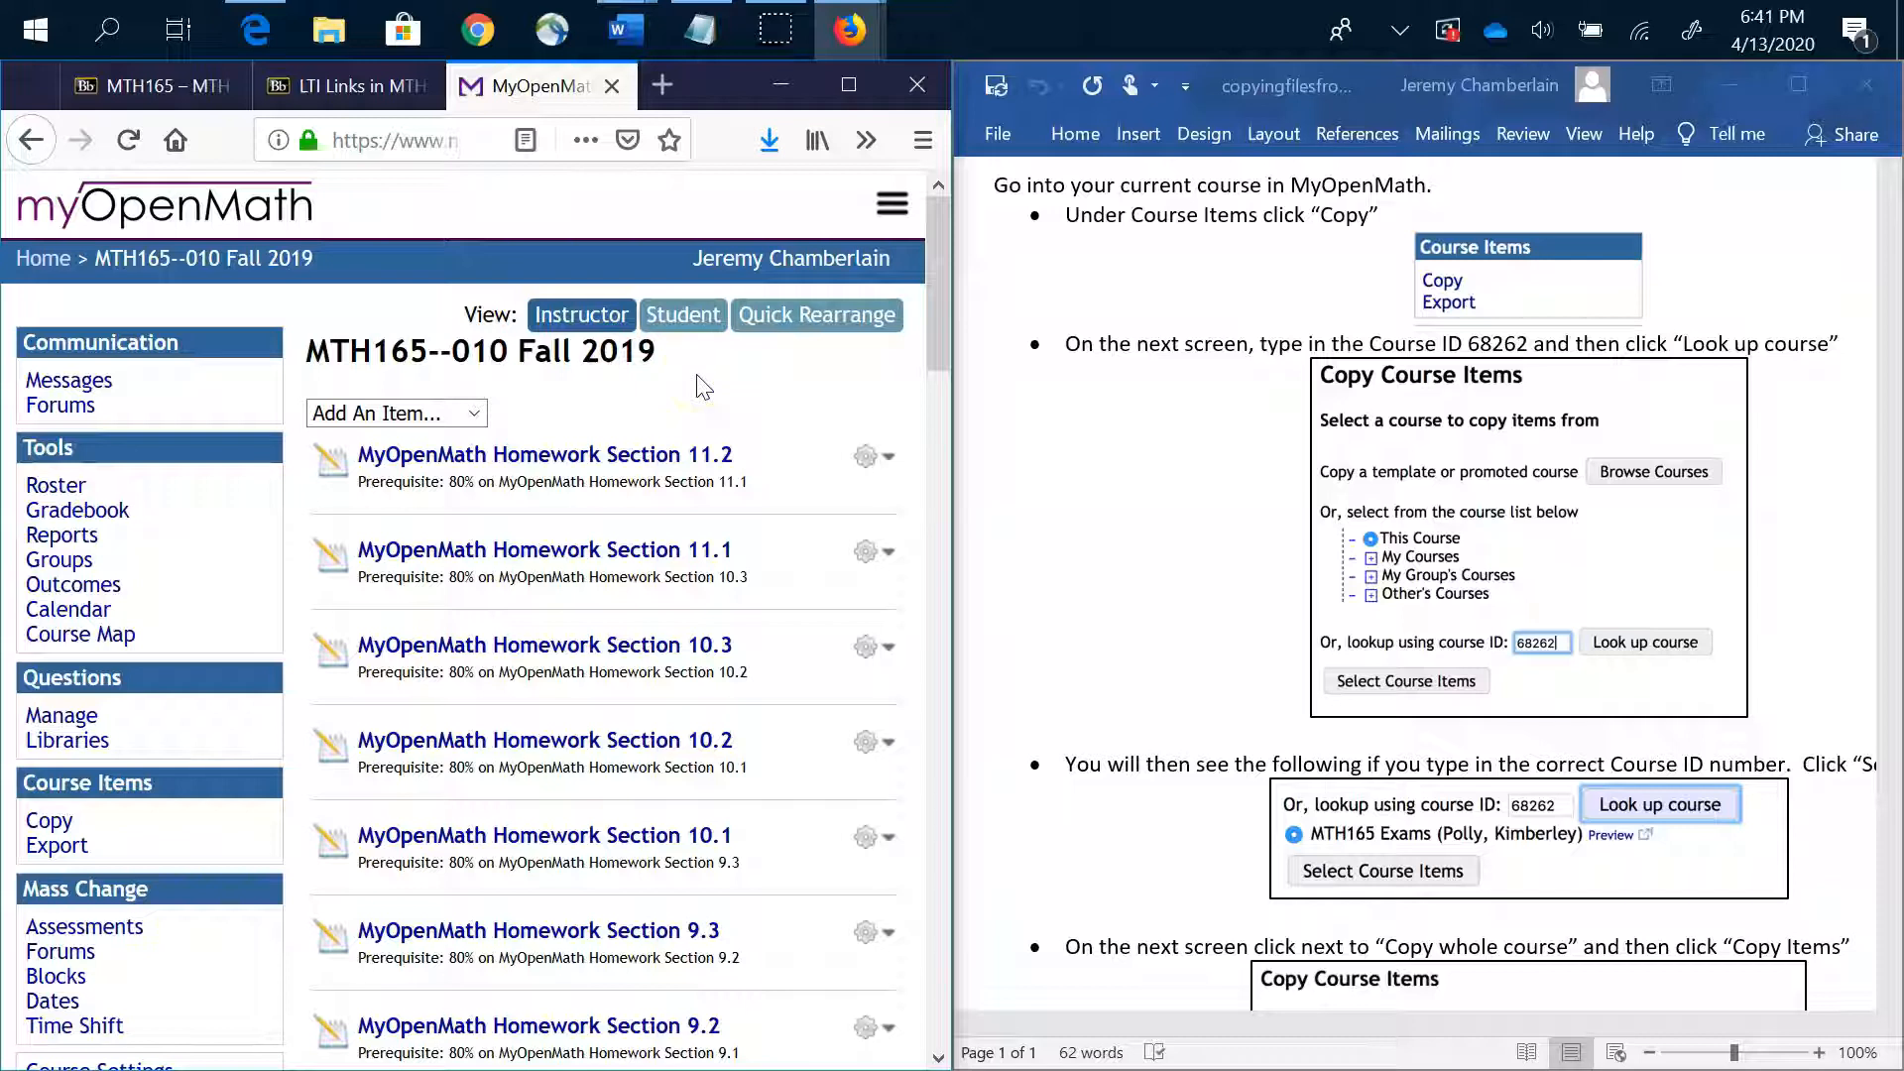
left_click(351, 87)
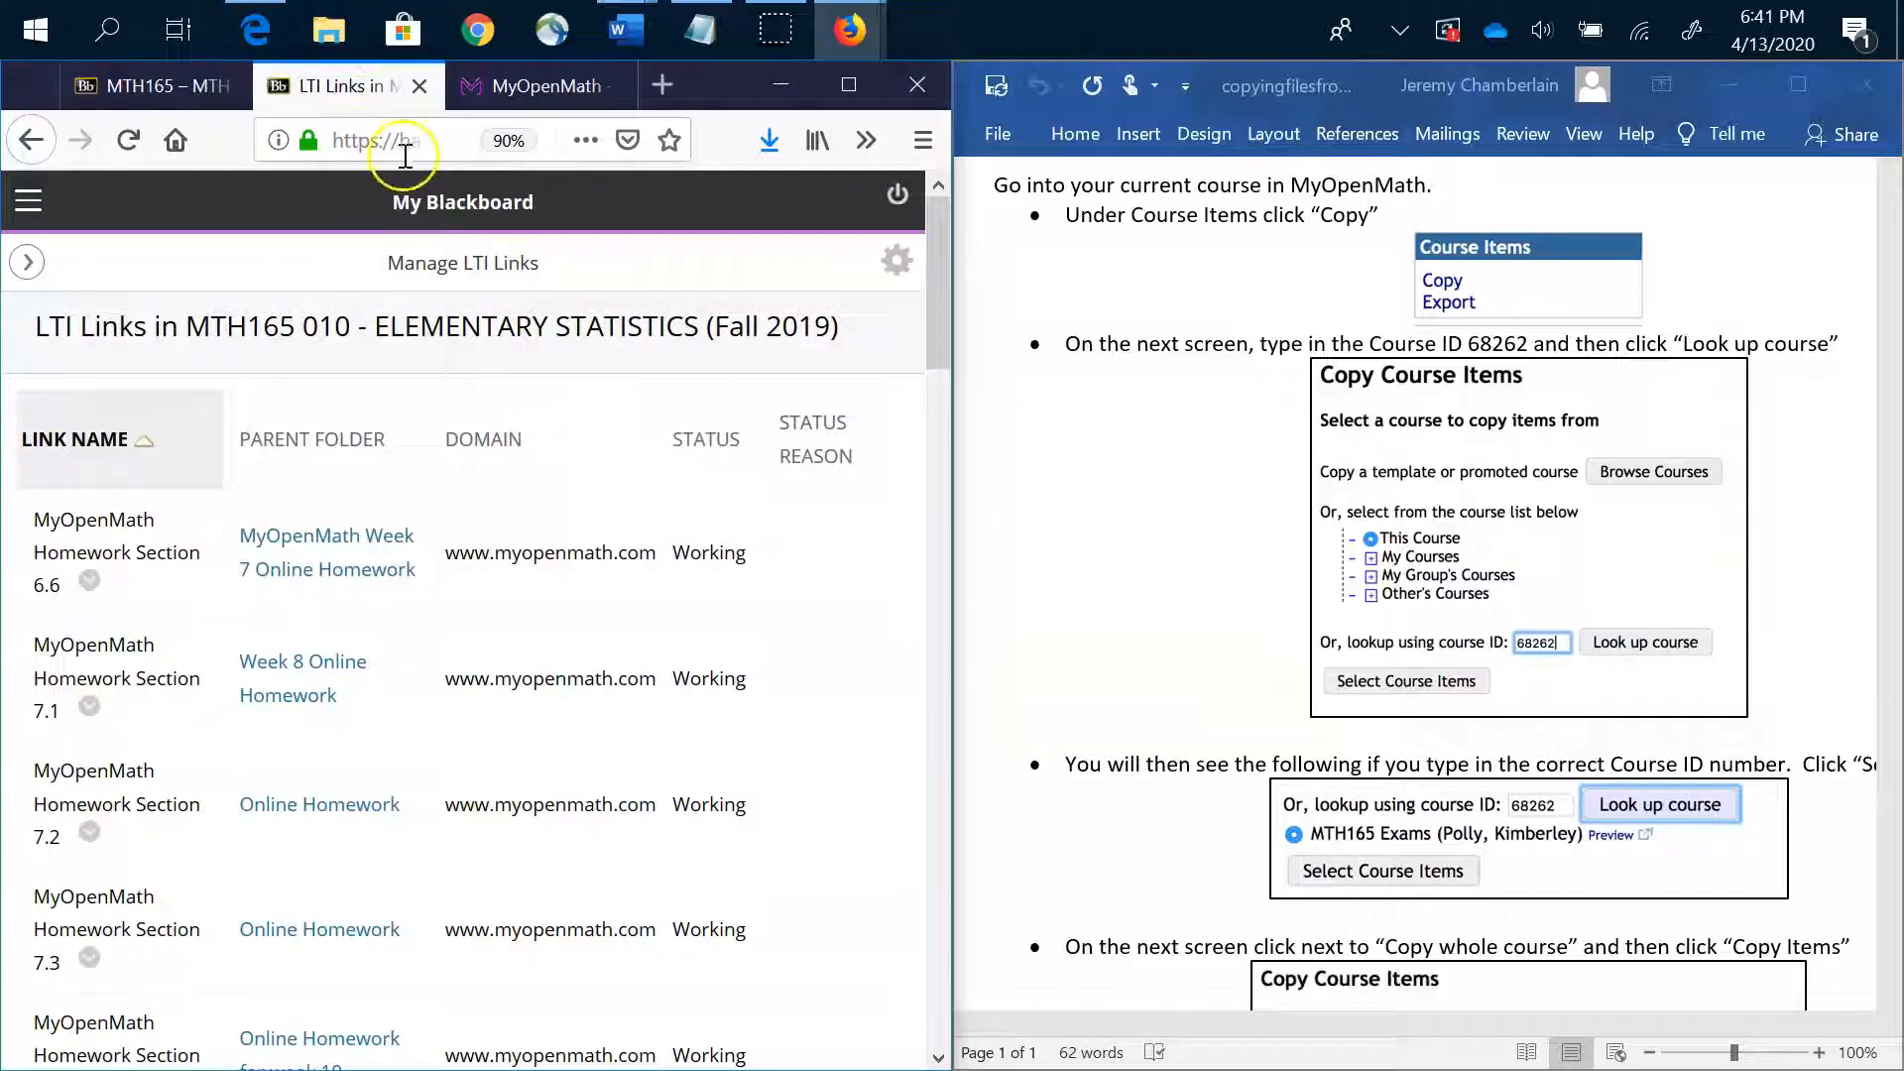
left_click(849, 87)
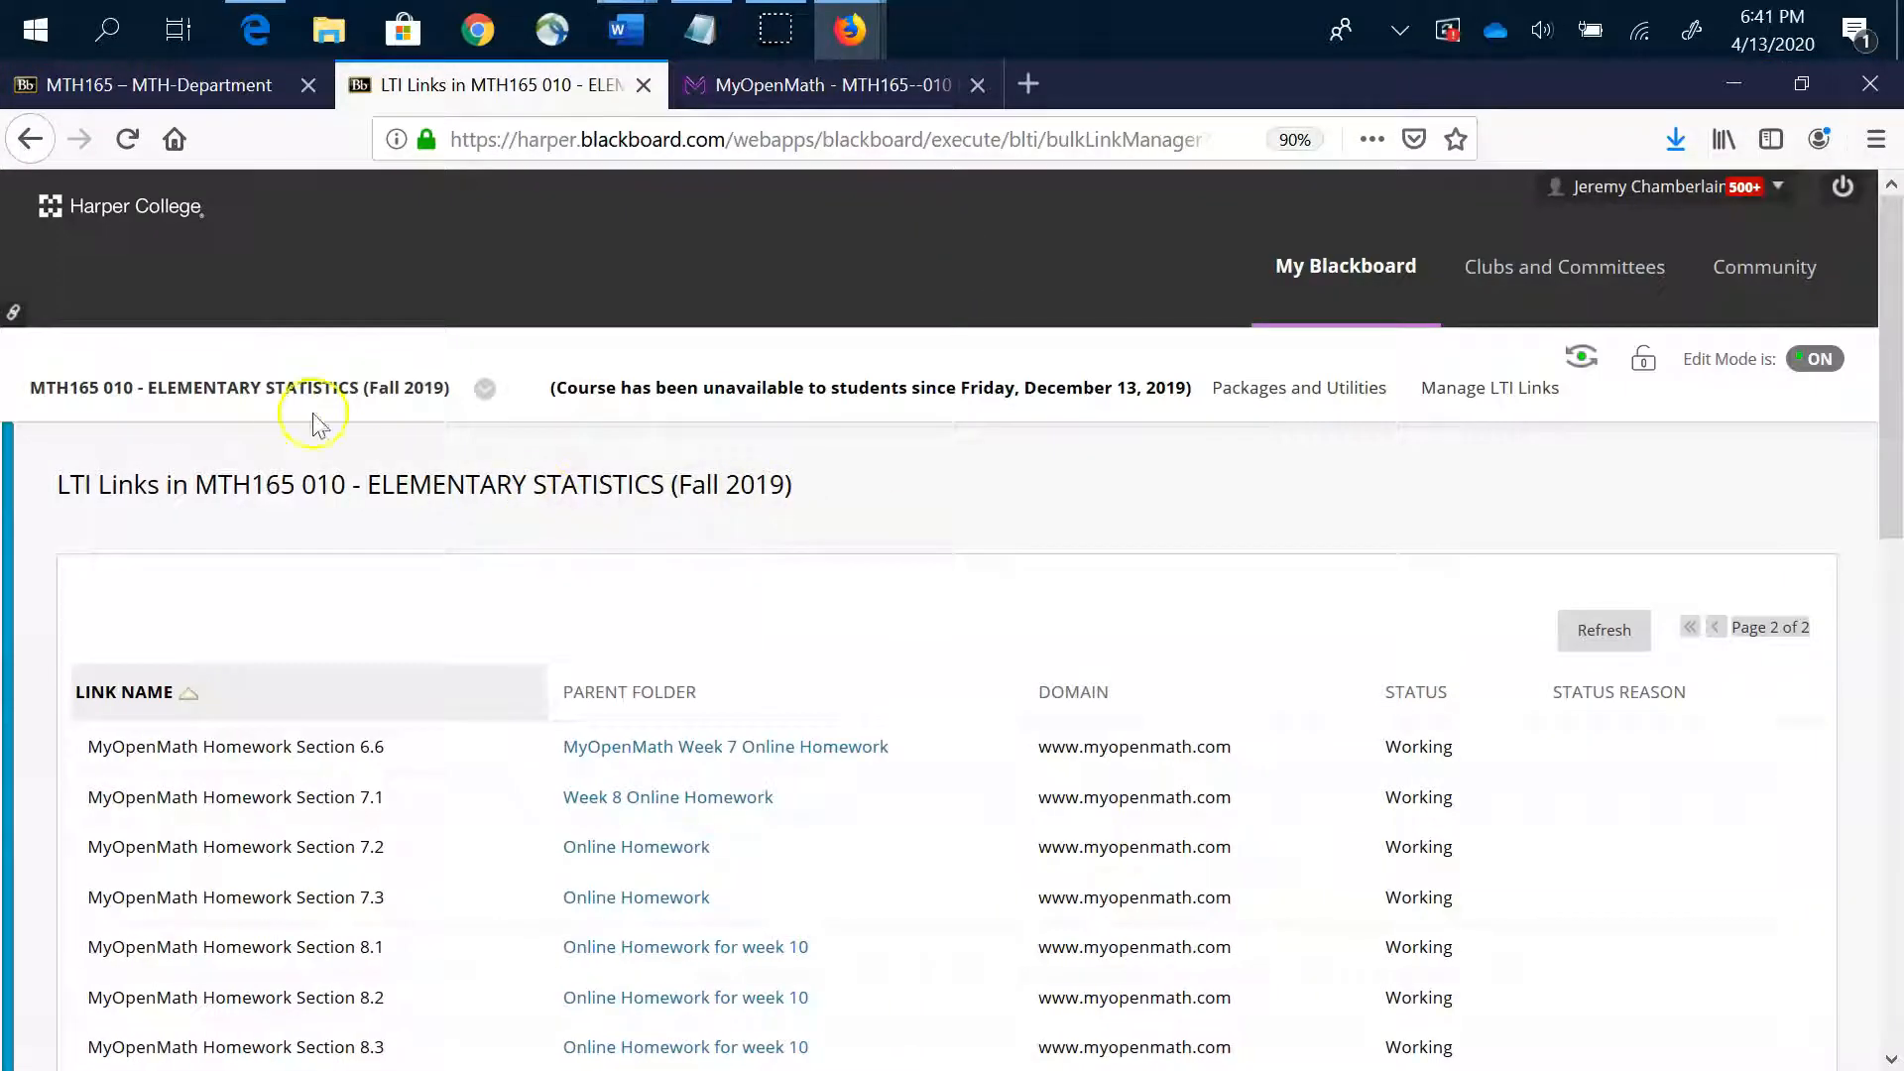
left_click(10, 1007)
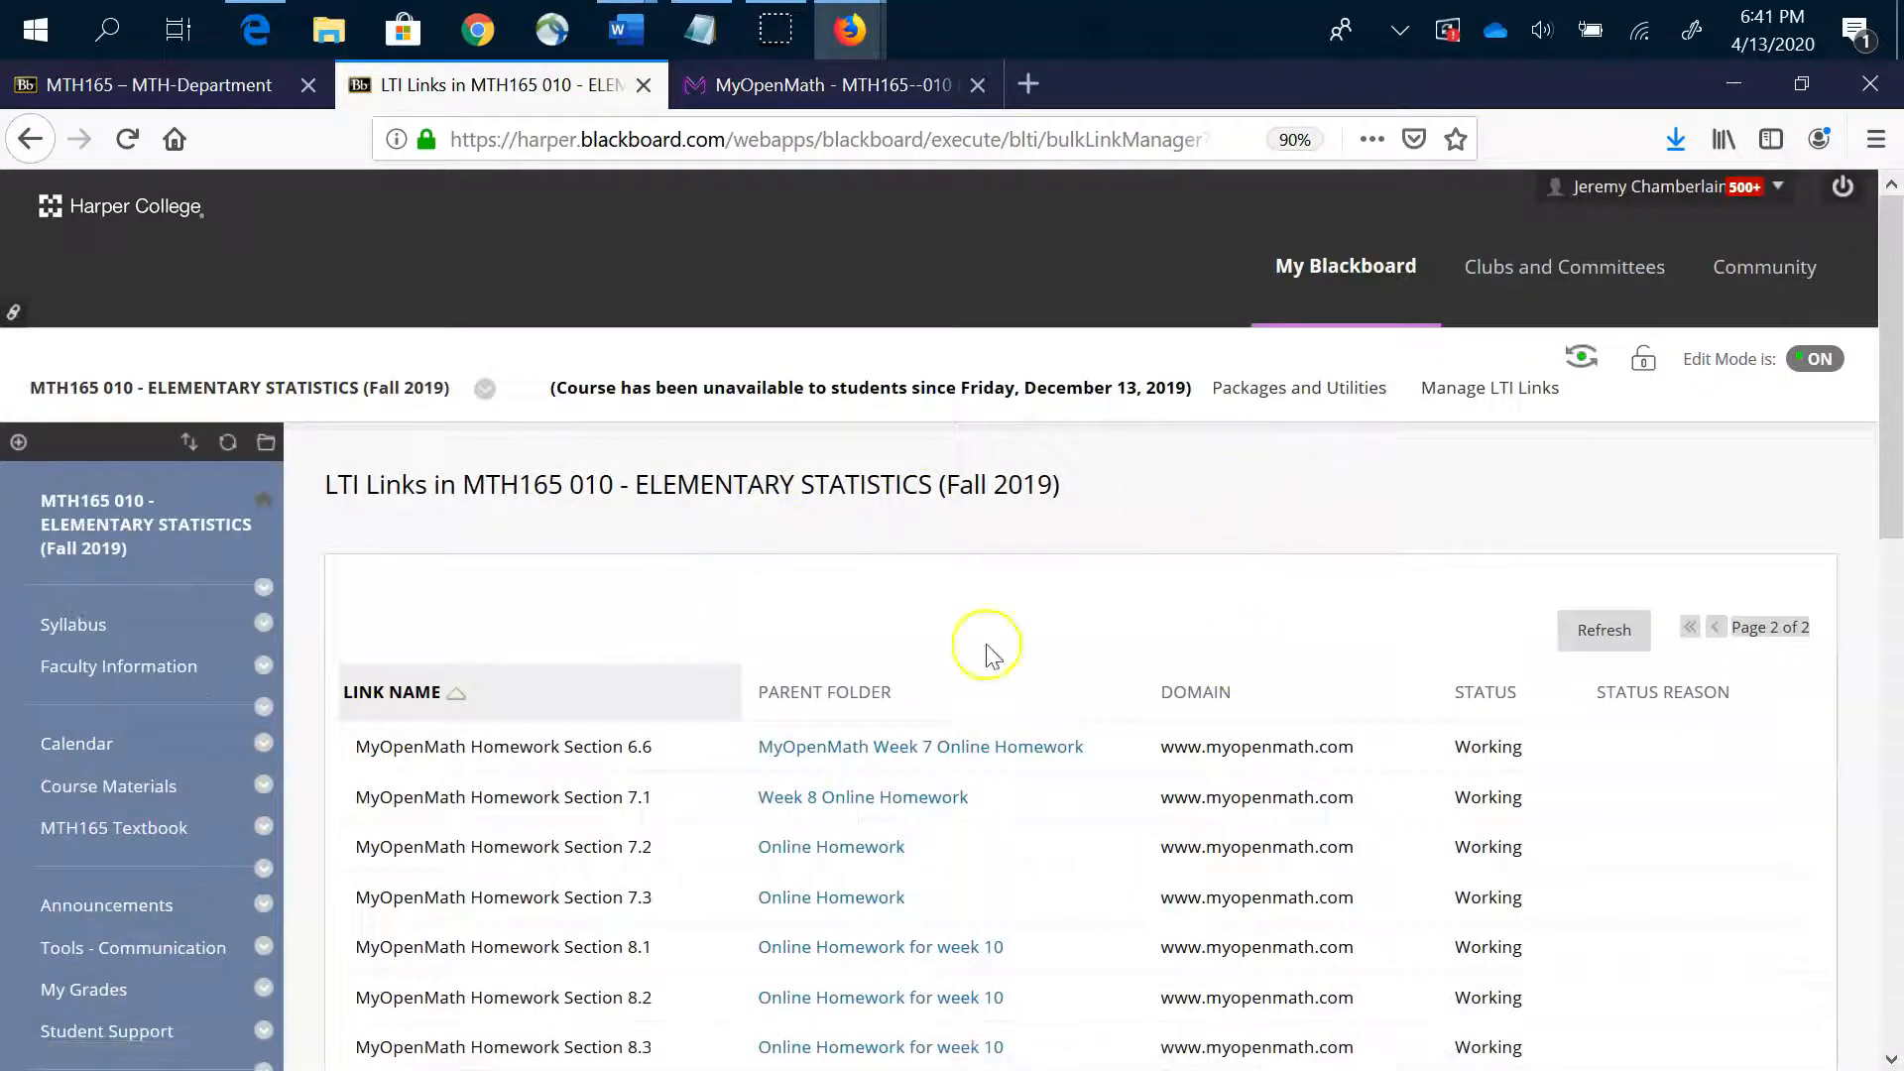
scroll(942, 728, "down", 4)
scroll(957, 744, "up", 4)
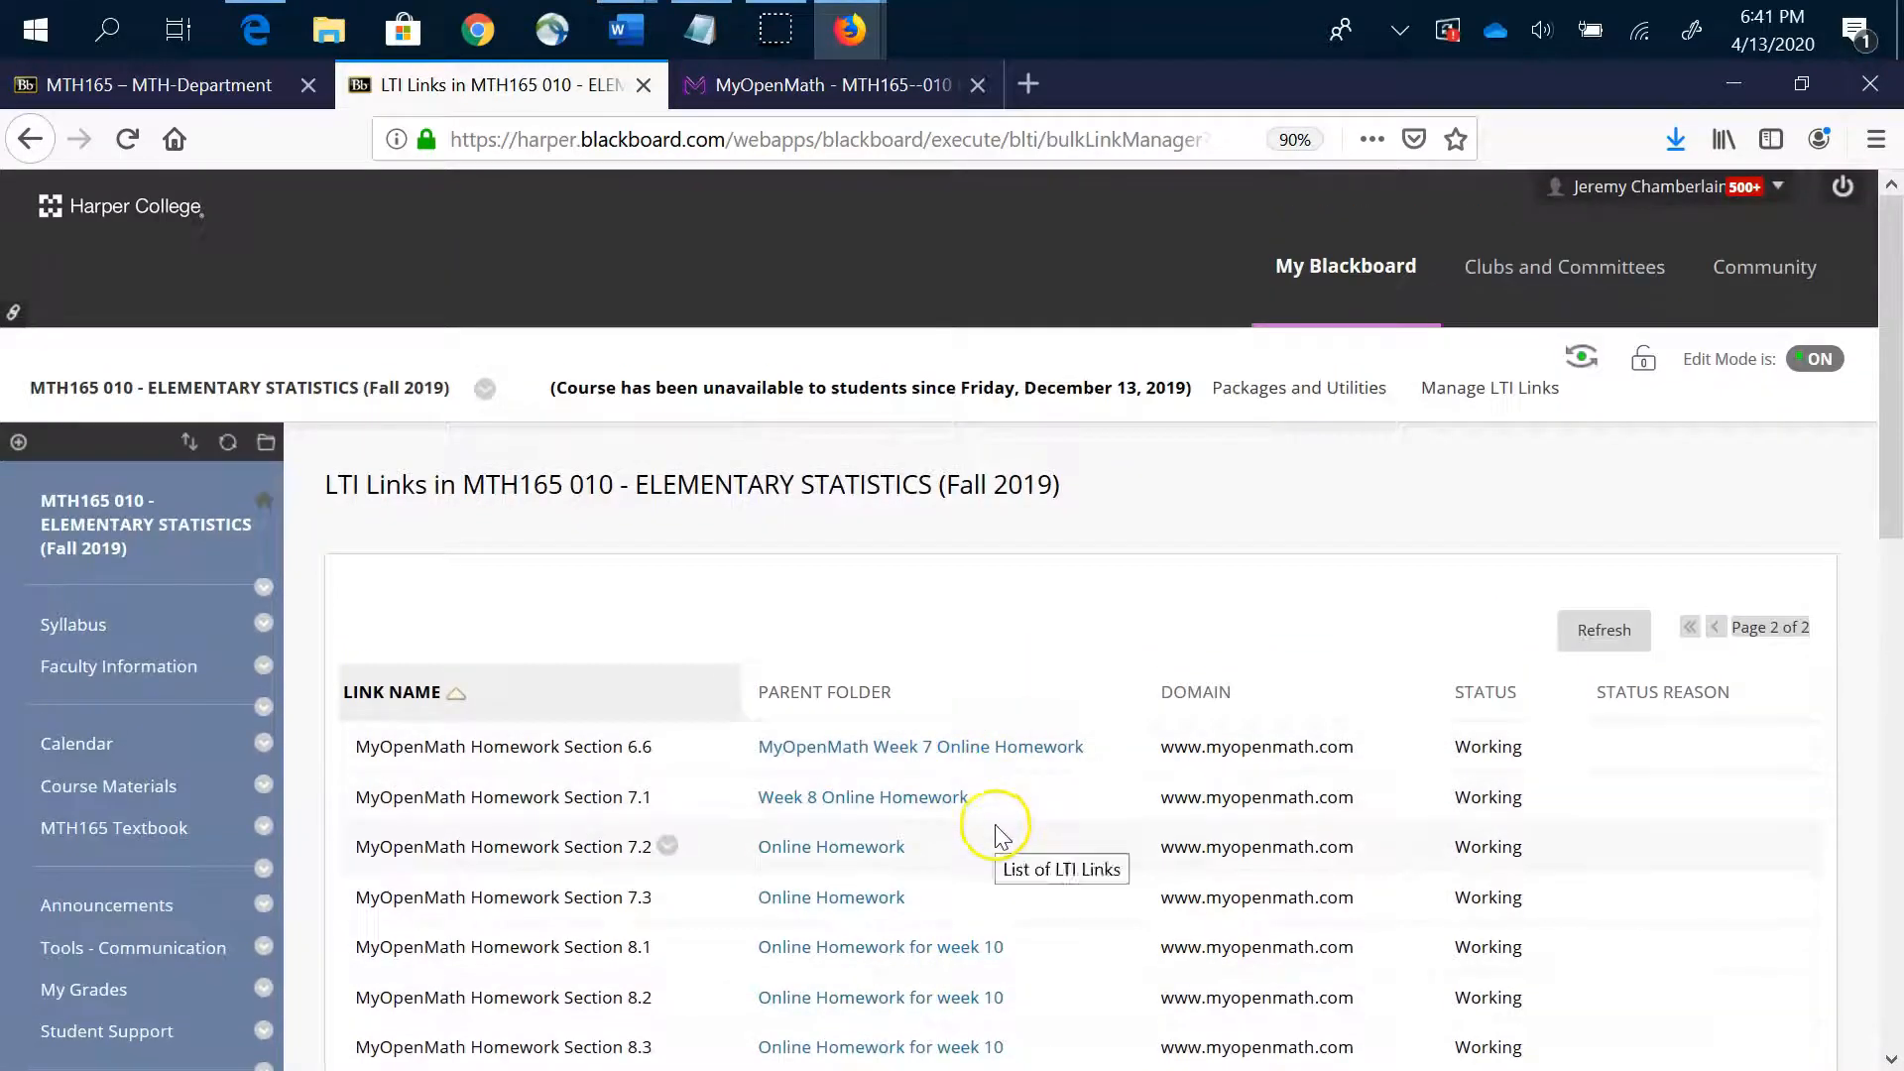
left_click_drag(1628, 81, 5, 134)
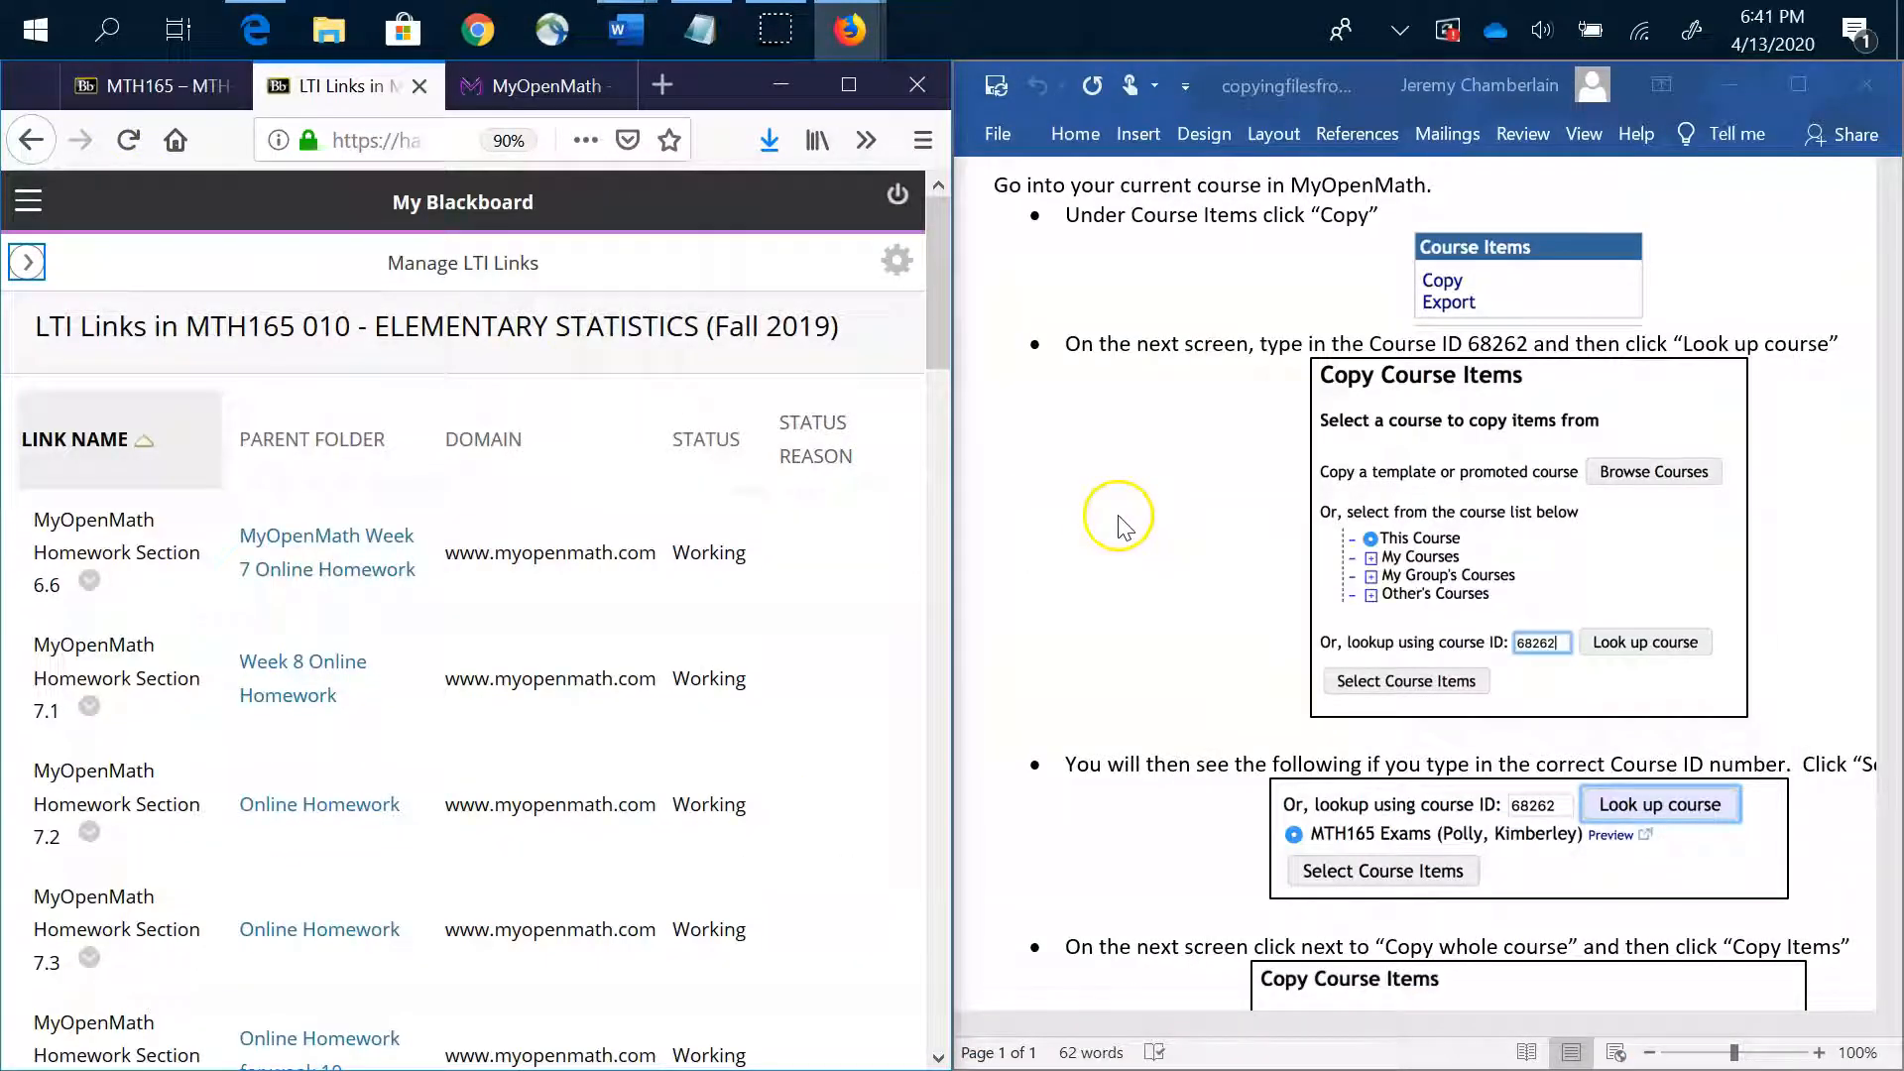
Minimize the exam-copying document in Word and read Step 1 of the directions for copying MyOpenMath materials into Blackboard
scroll(1158, 527, "up", 3)
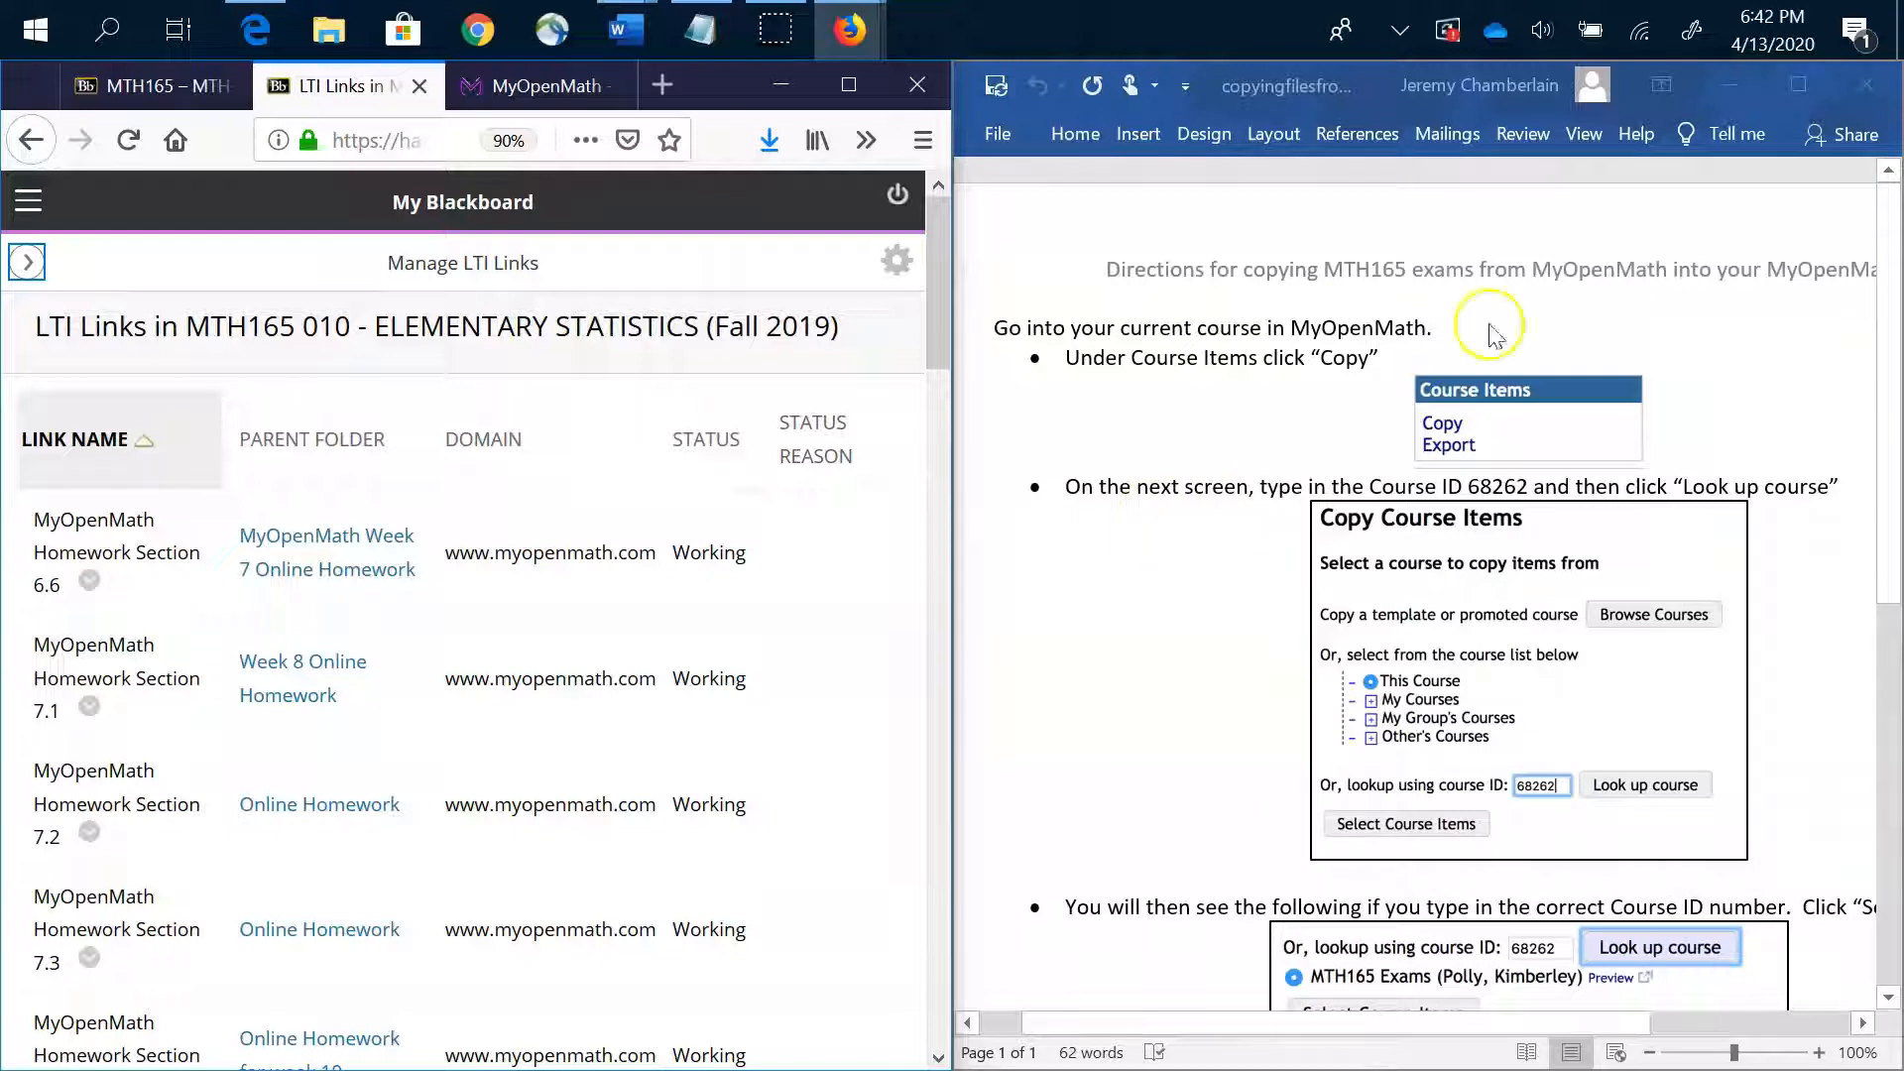
left_click(1718, 92)
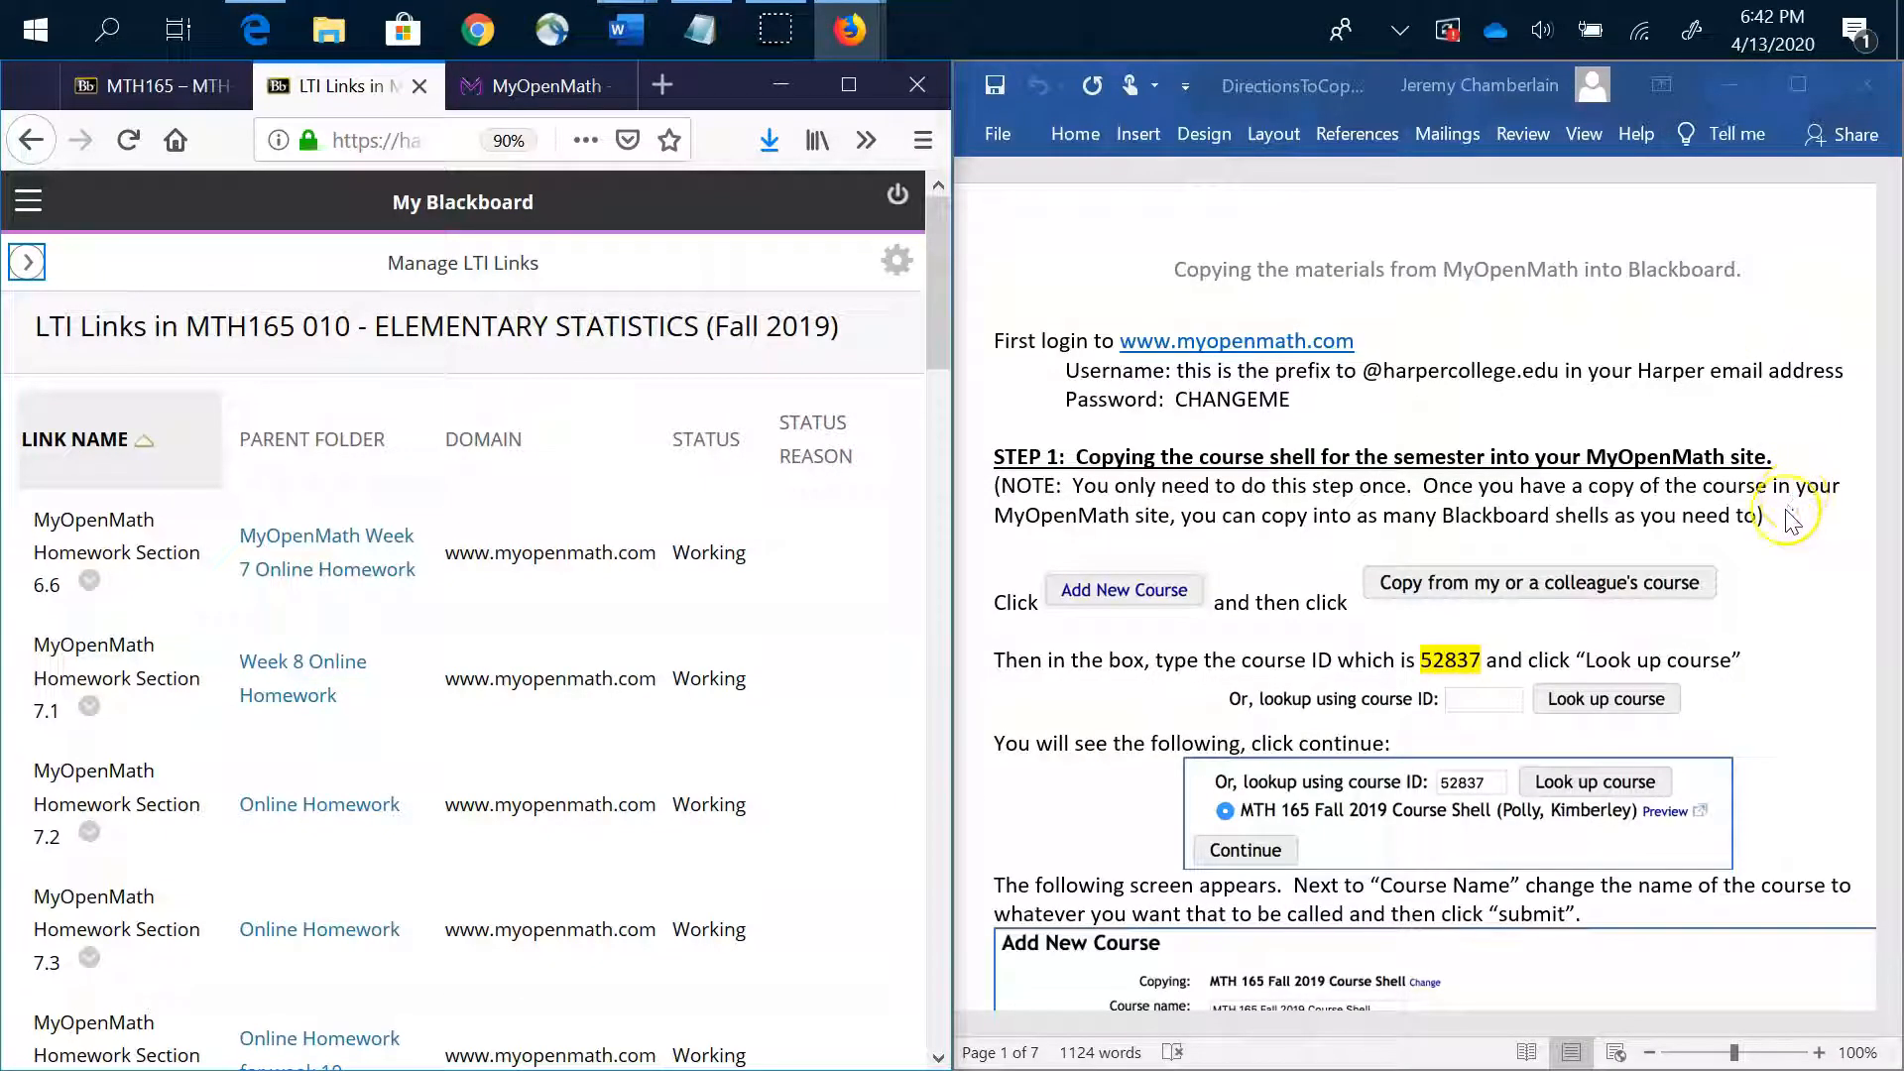
scroll(1791, 520, "down", 4)
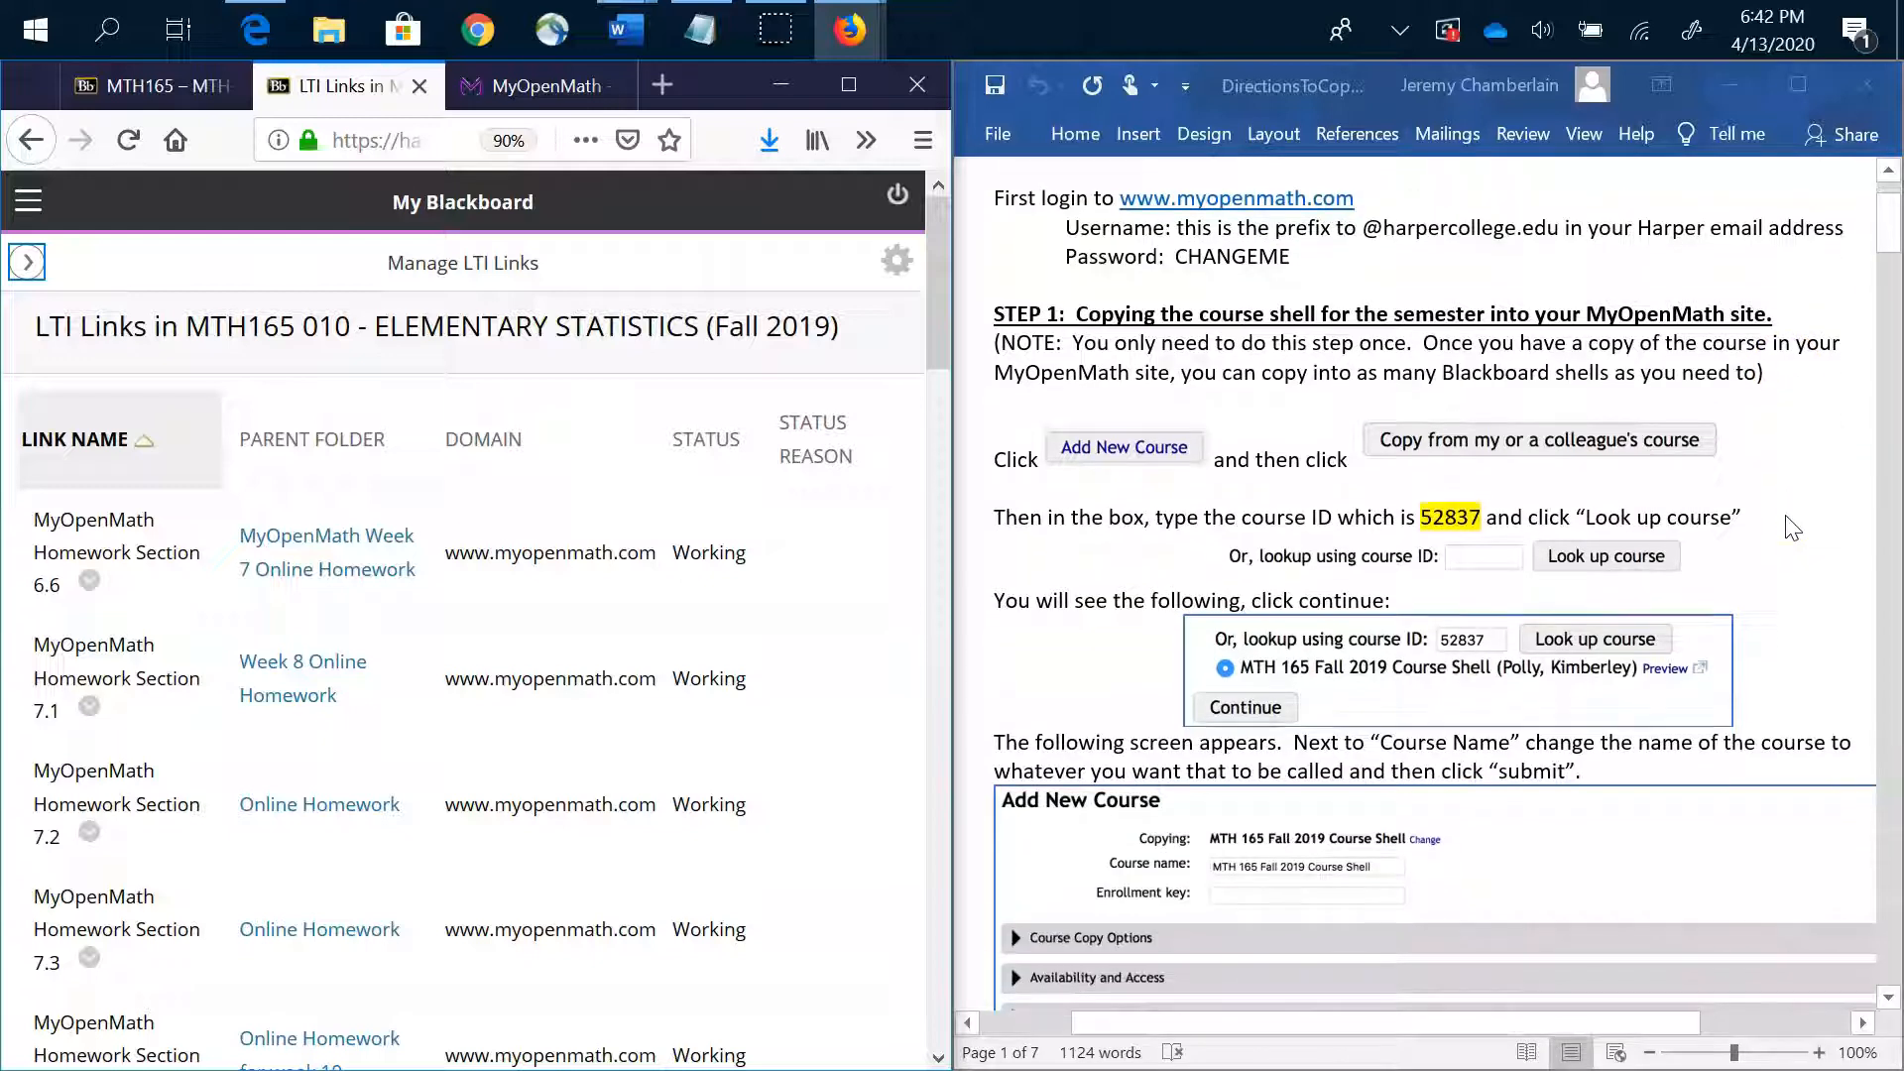
scroll(1791, 528, "down", 3)
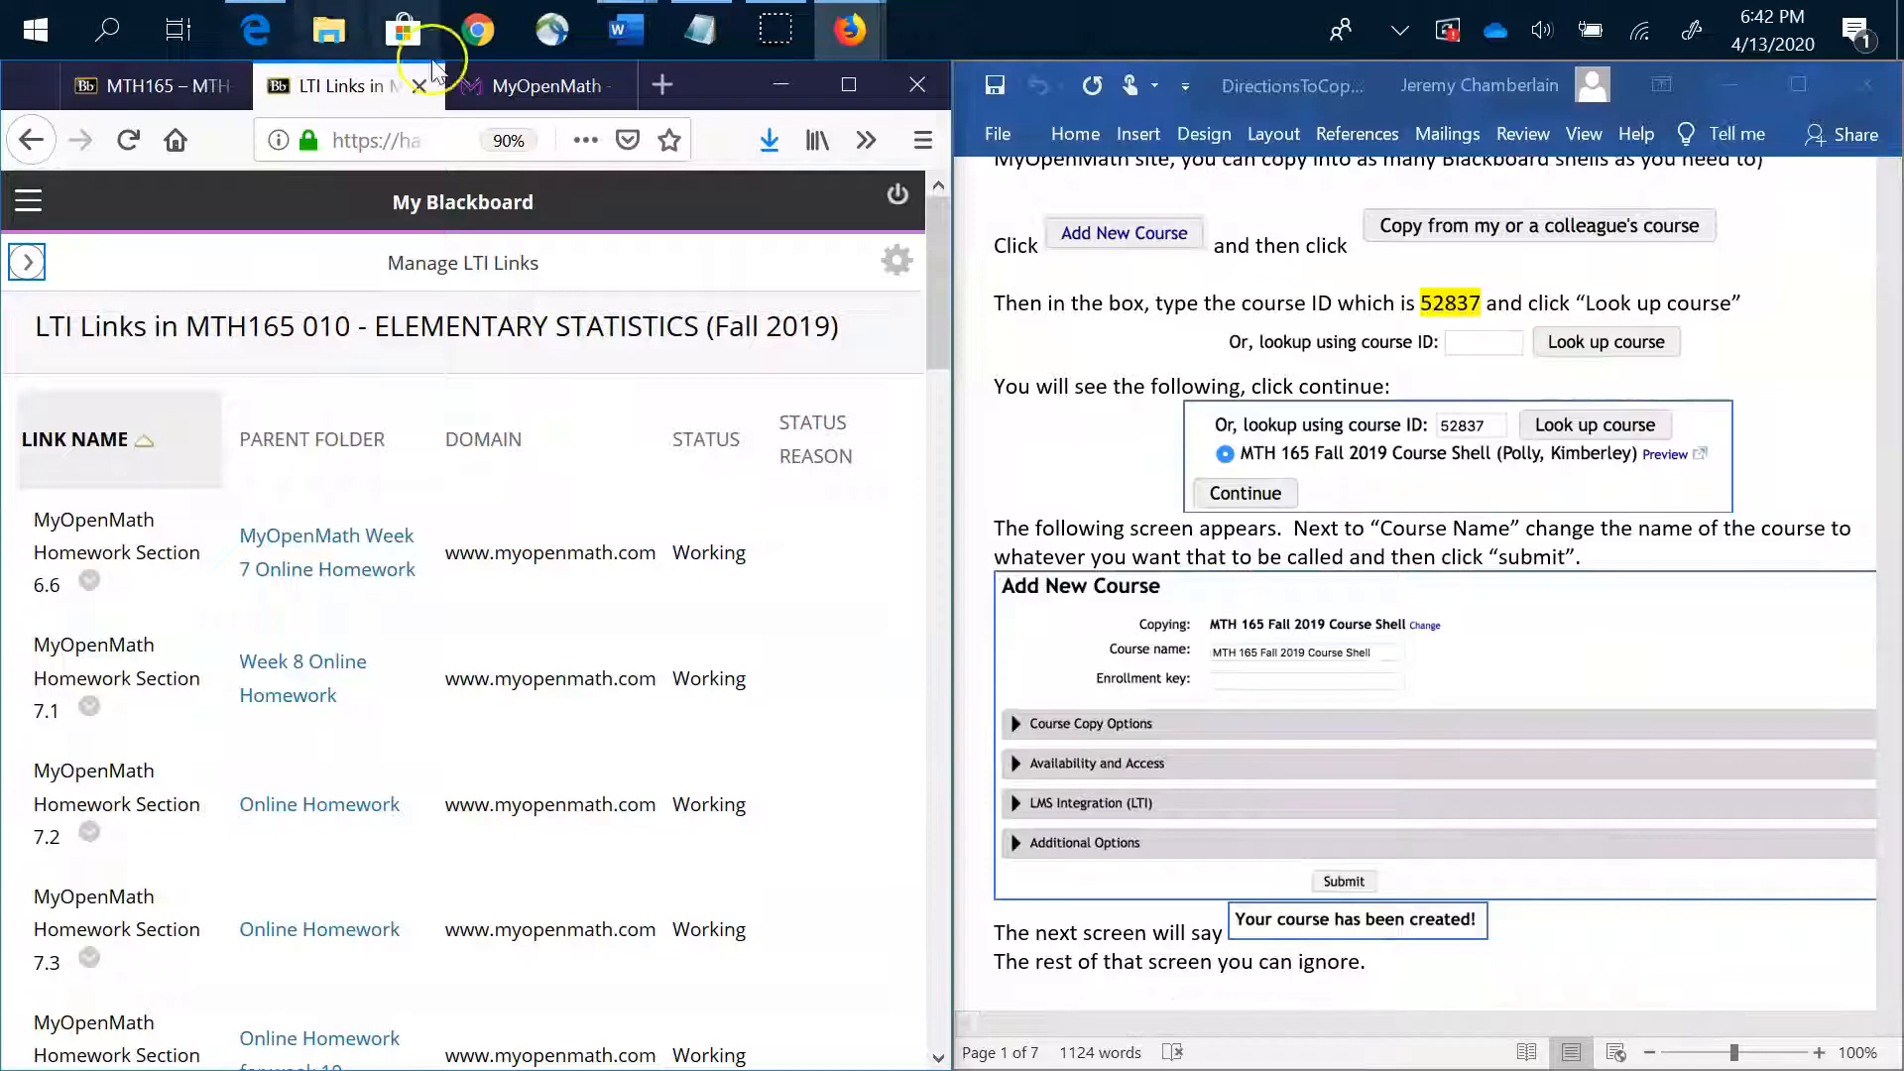
Open the course export page for MTH165--010 Fall 2019 in MyOpenMath and set the LMS to BlackBoard
left_click(507, 87)
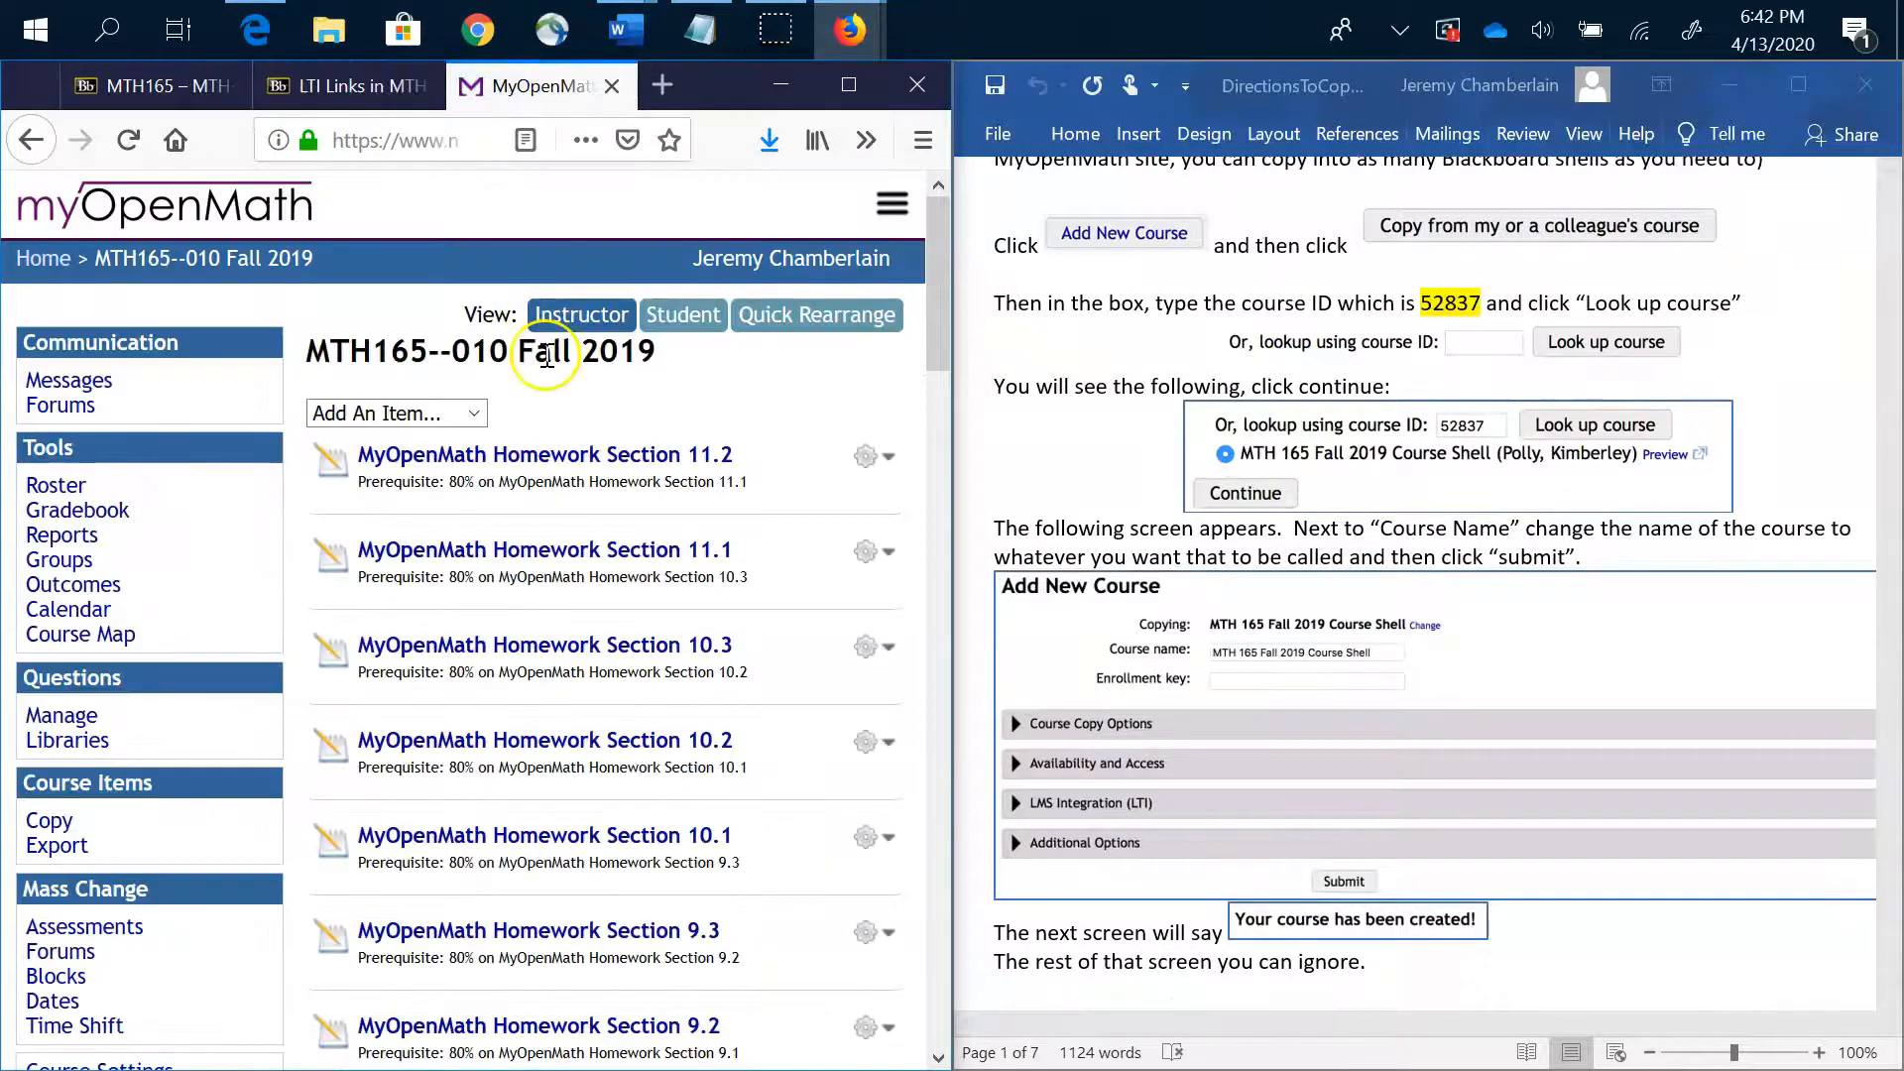
scroll(191, 559, "down", 1)
scroll(192, 558, "down", 3)
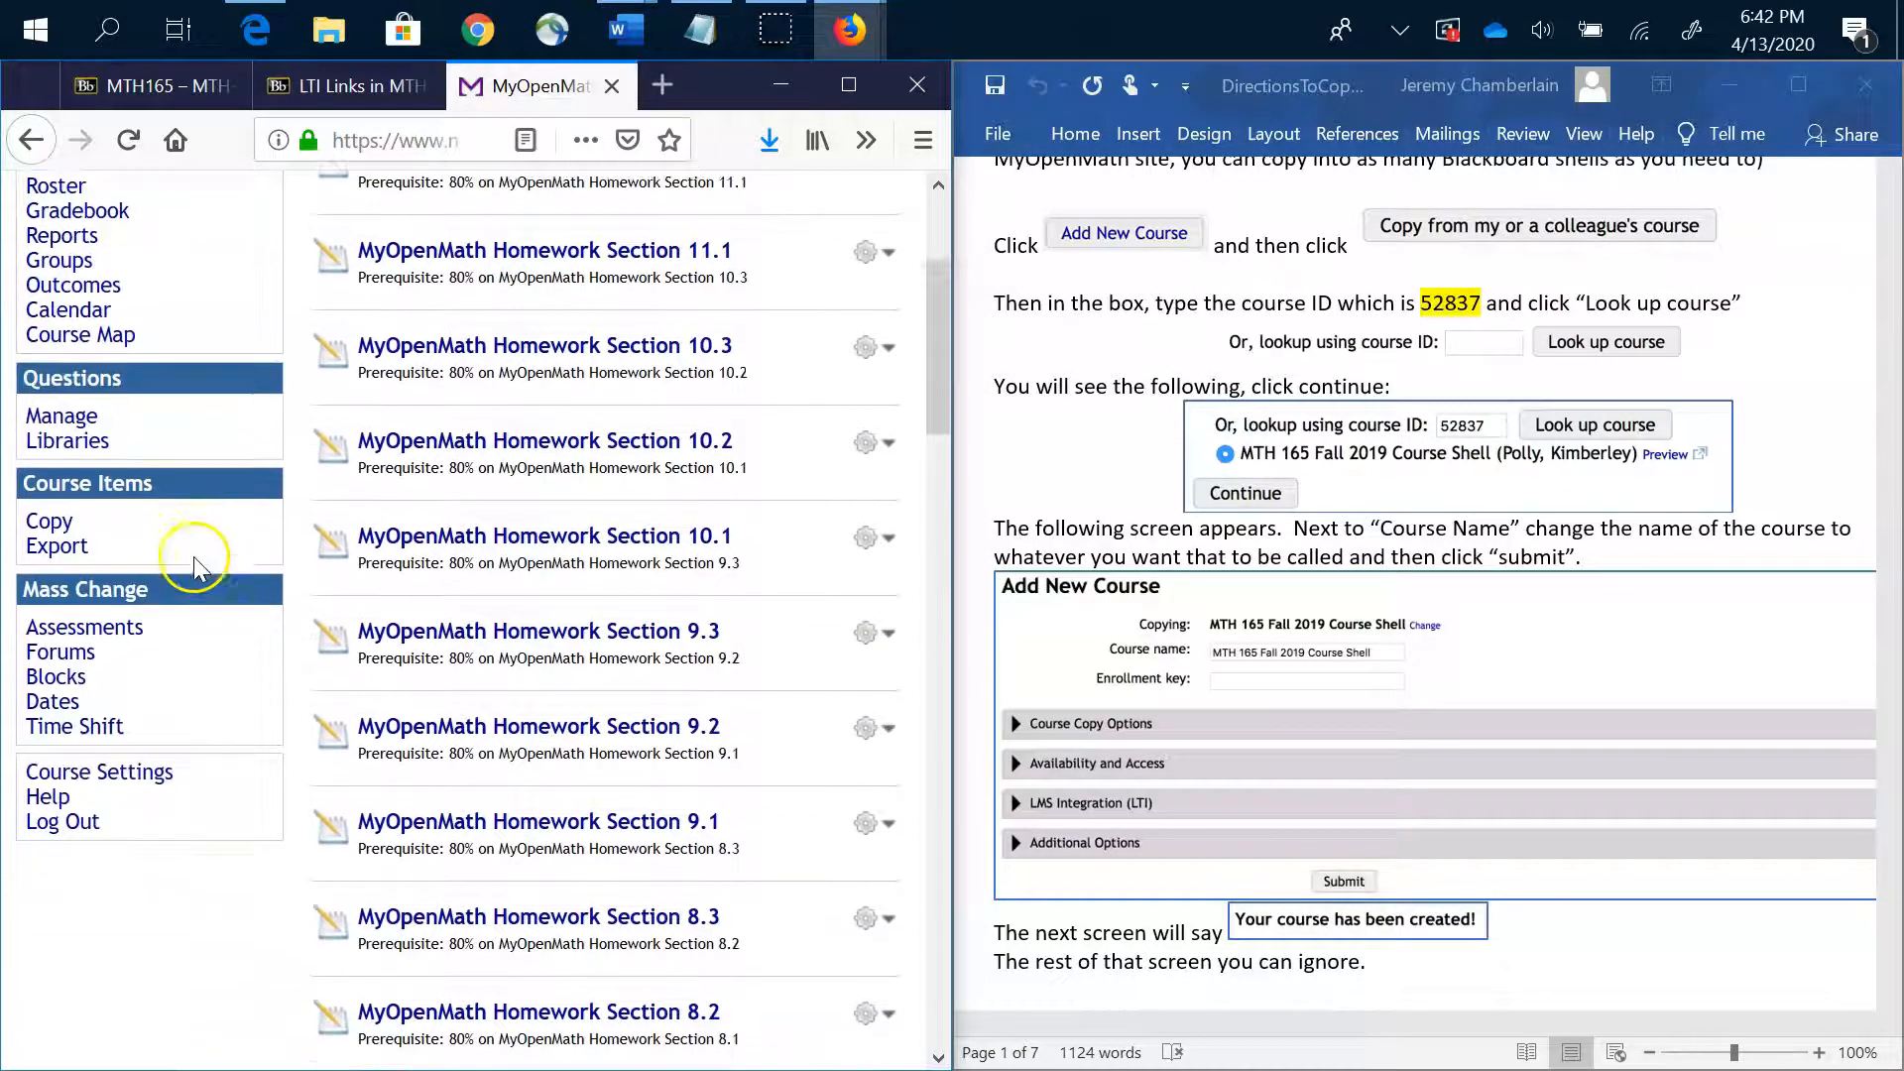
left_click(57, 536)
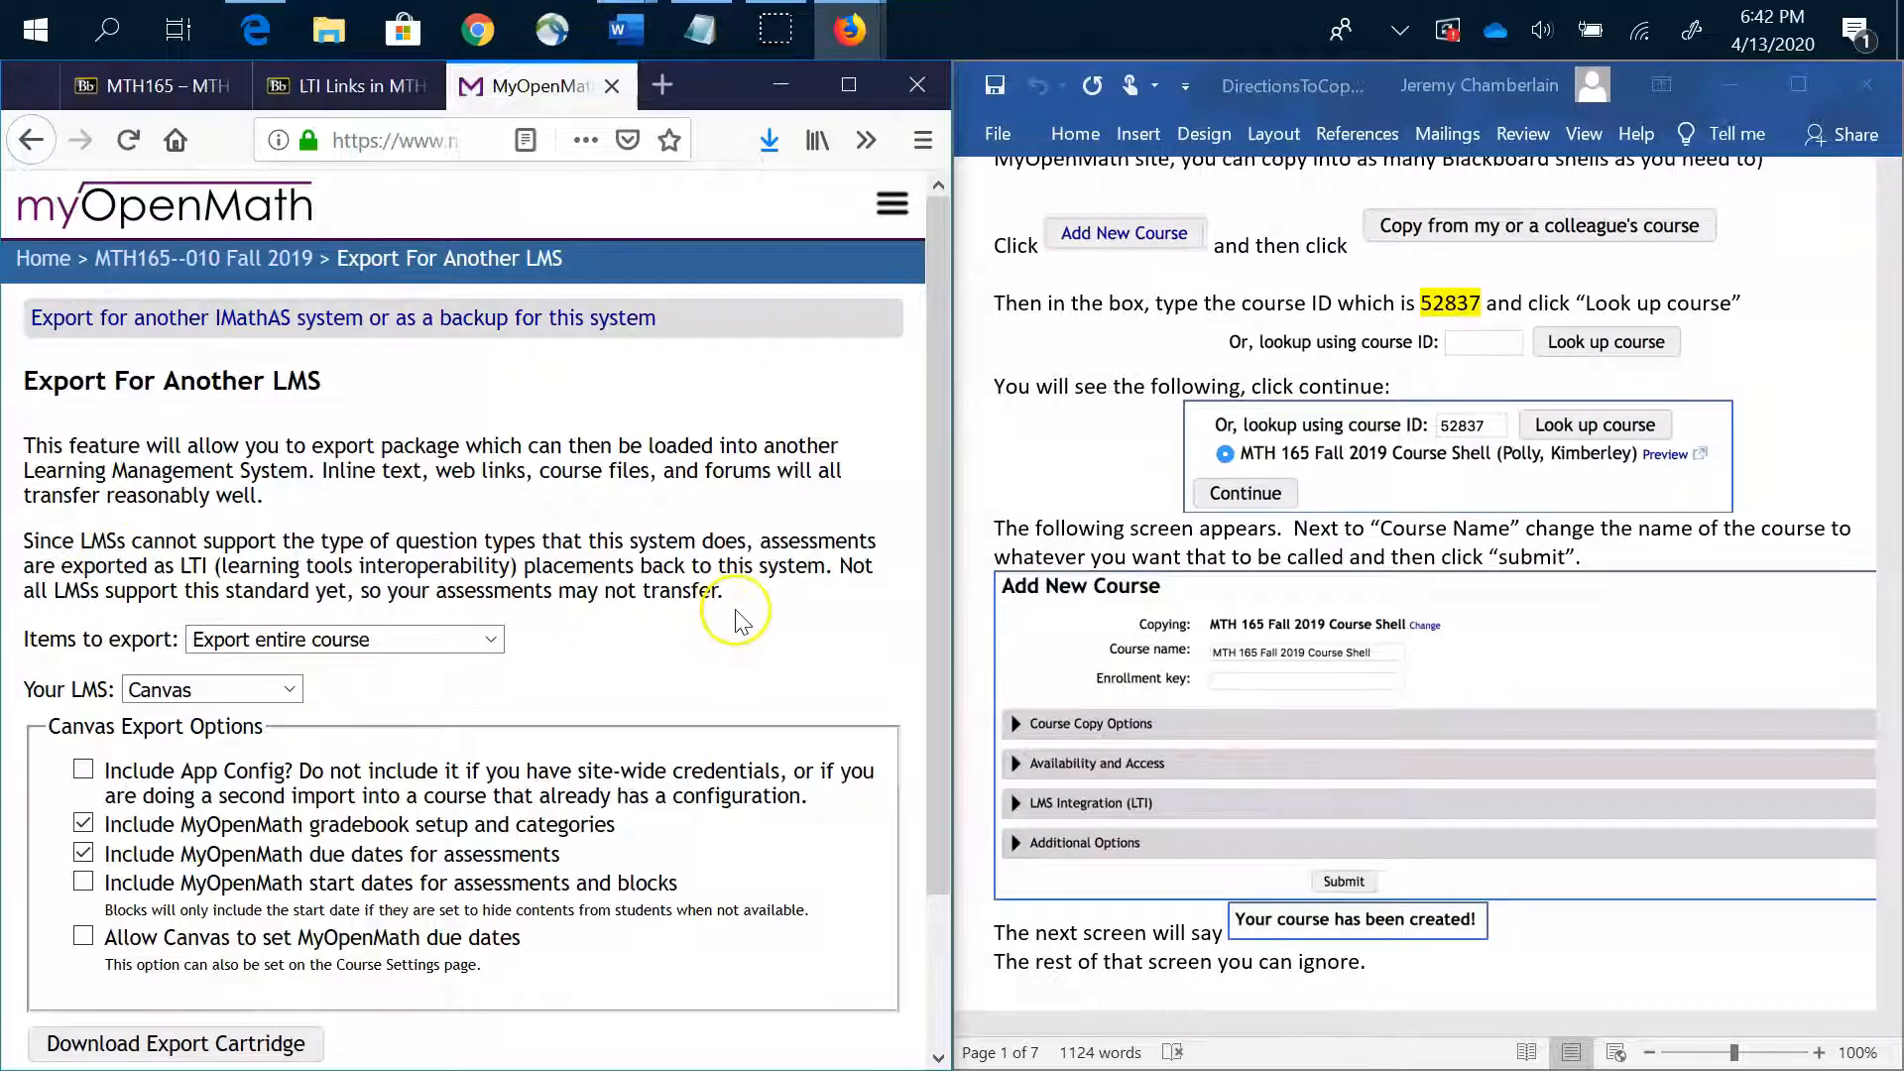
scroll(739, 620, "down", 2)
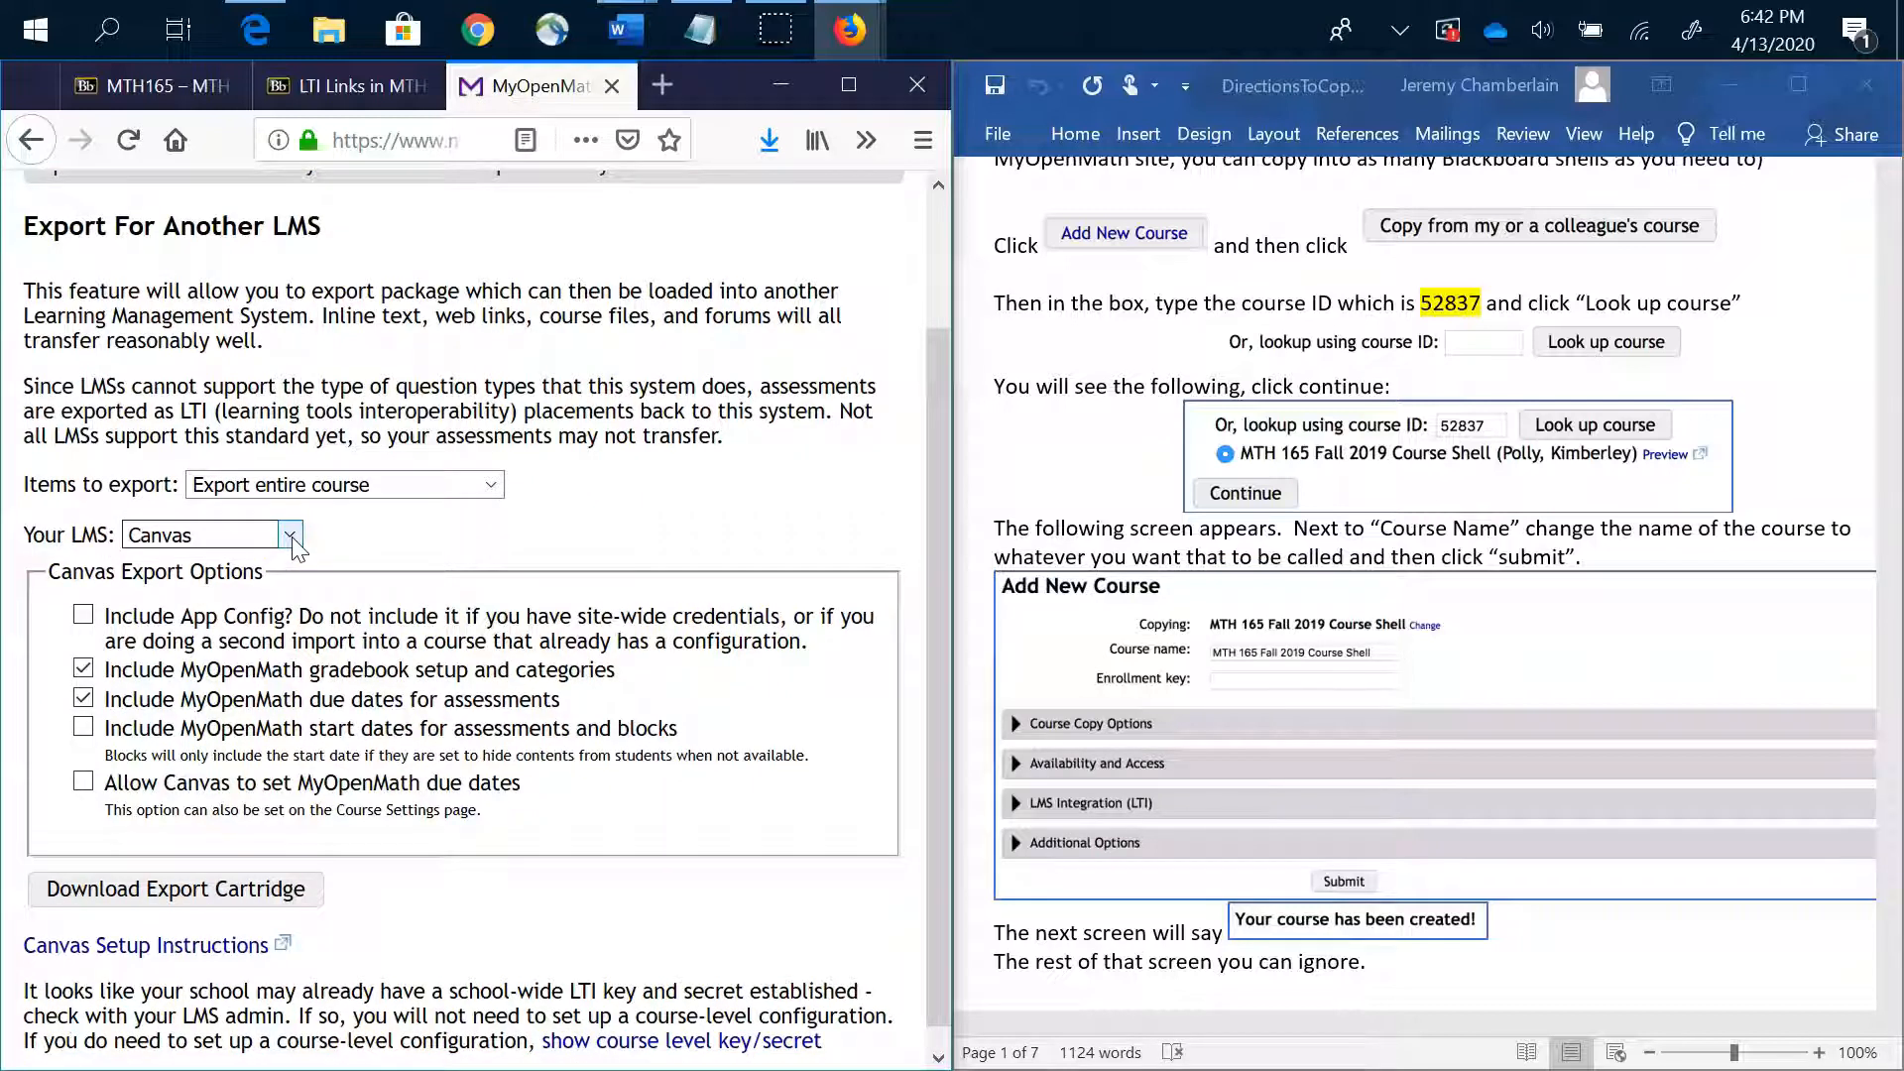
left_click(291, 539)
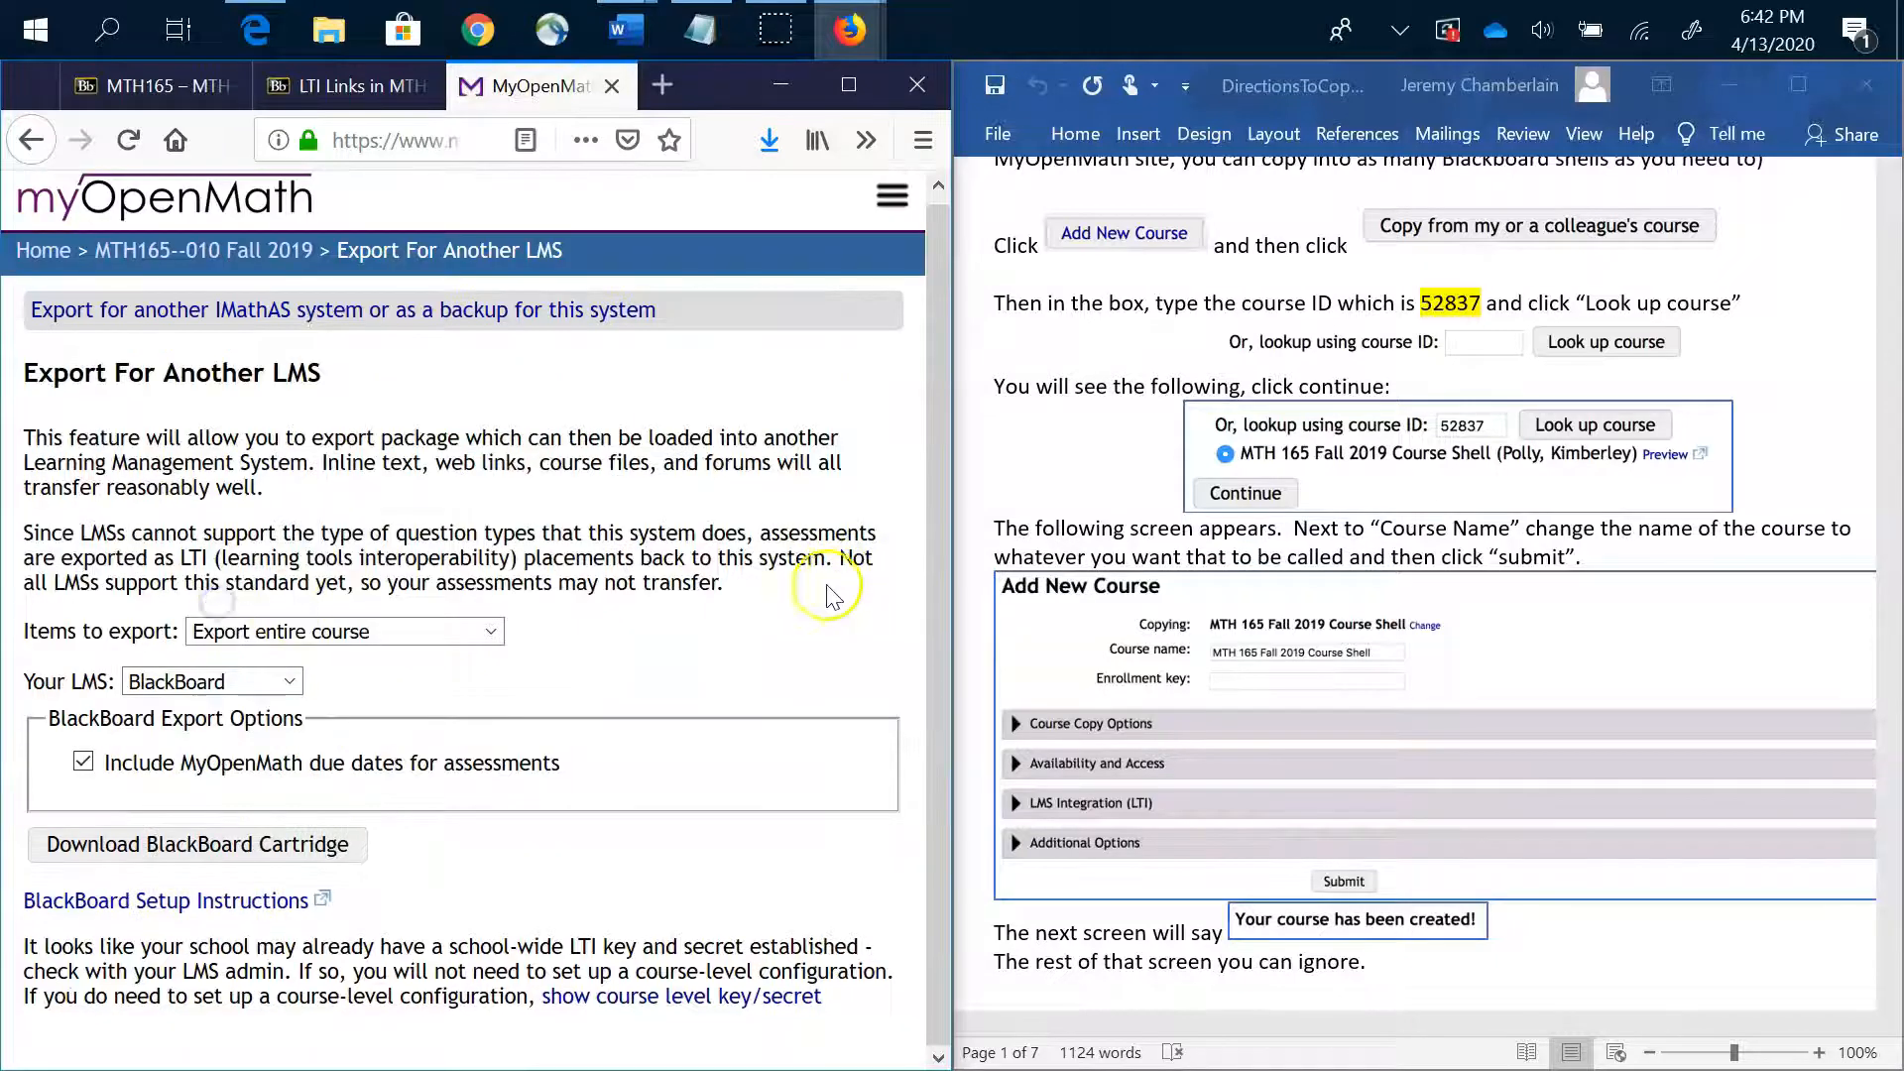
Consult the Word export directions, and download the entire course's BlackBoard cartridge, saving it as BBEXPORT55200.zip
scroll(1701, 632, "down", 4)
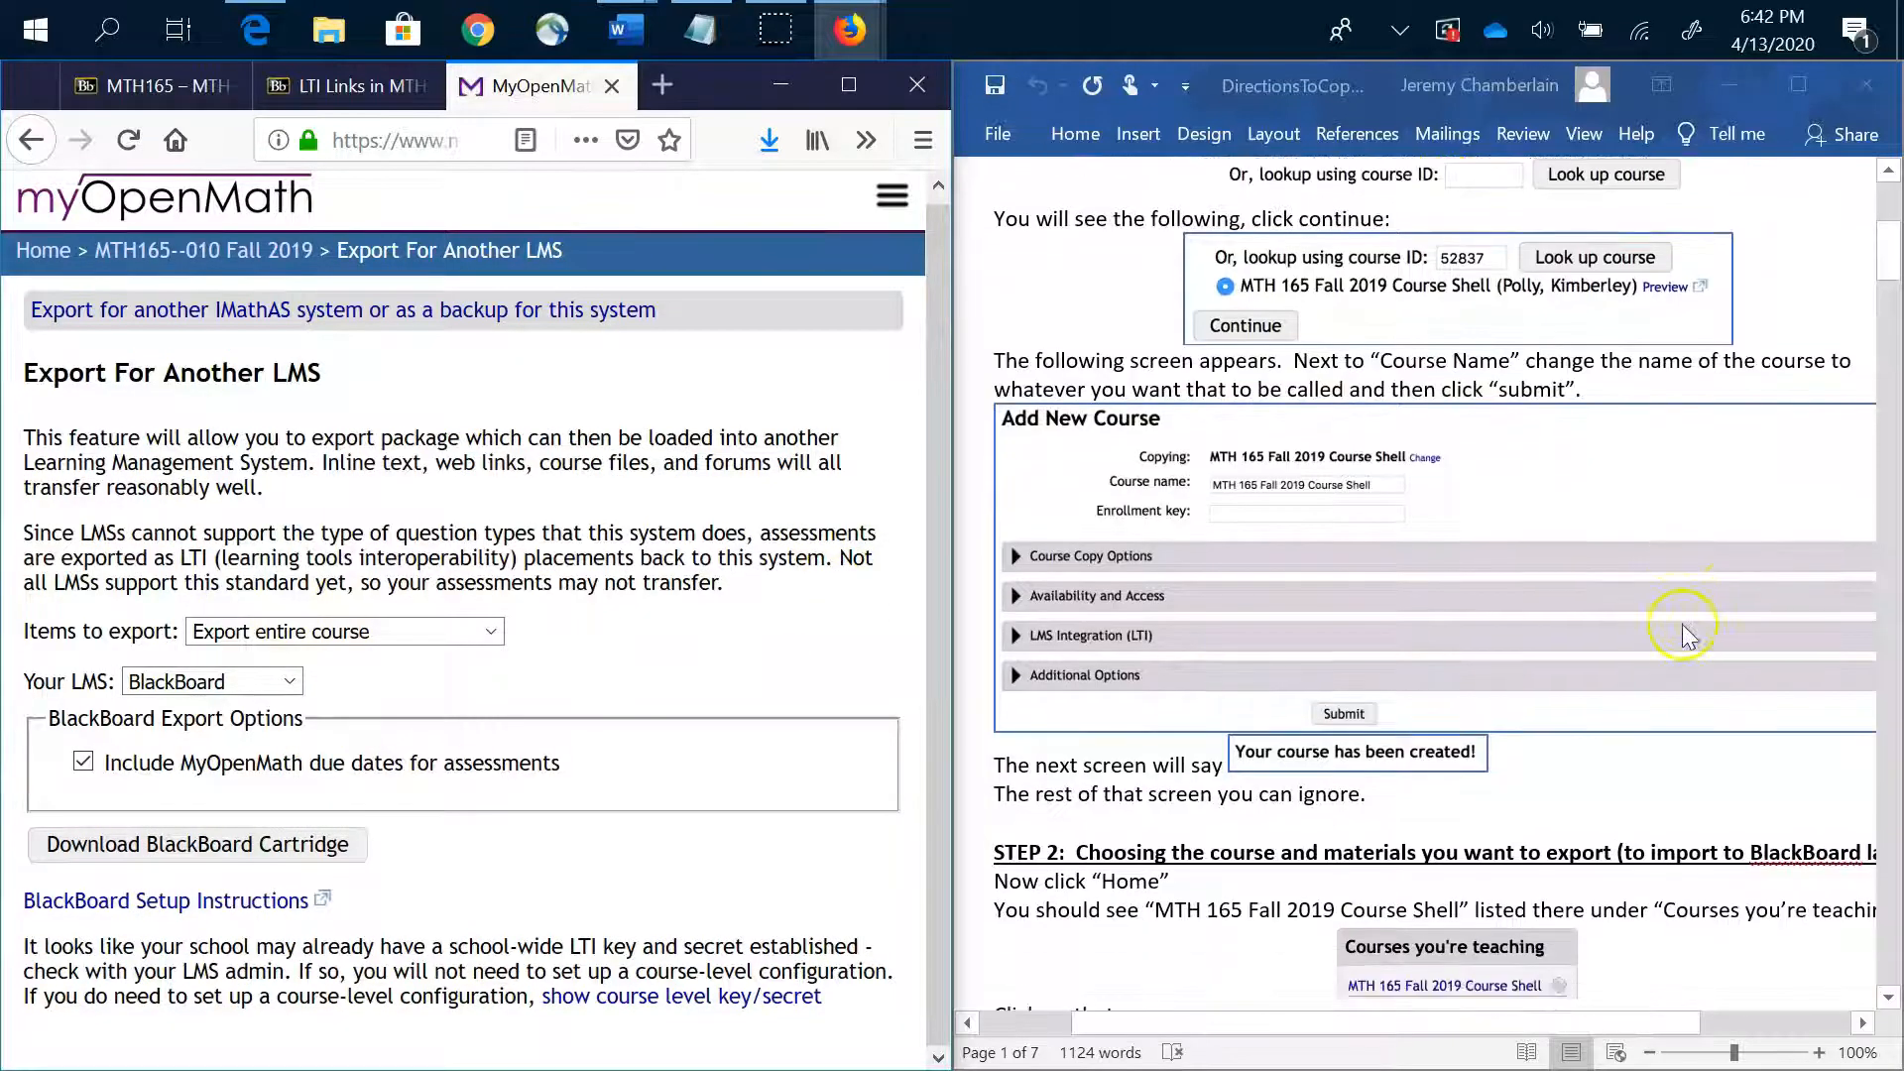
scroll(1690, 634, "up", 8)
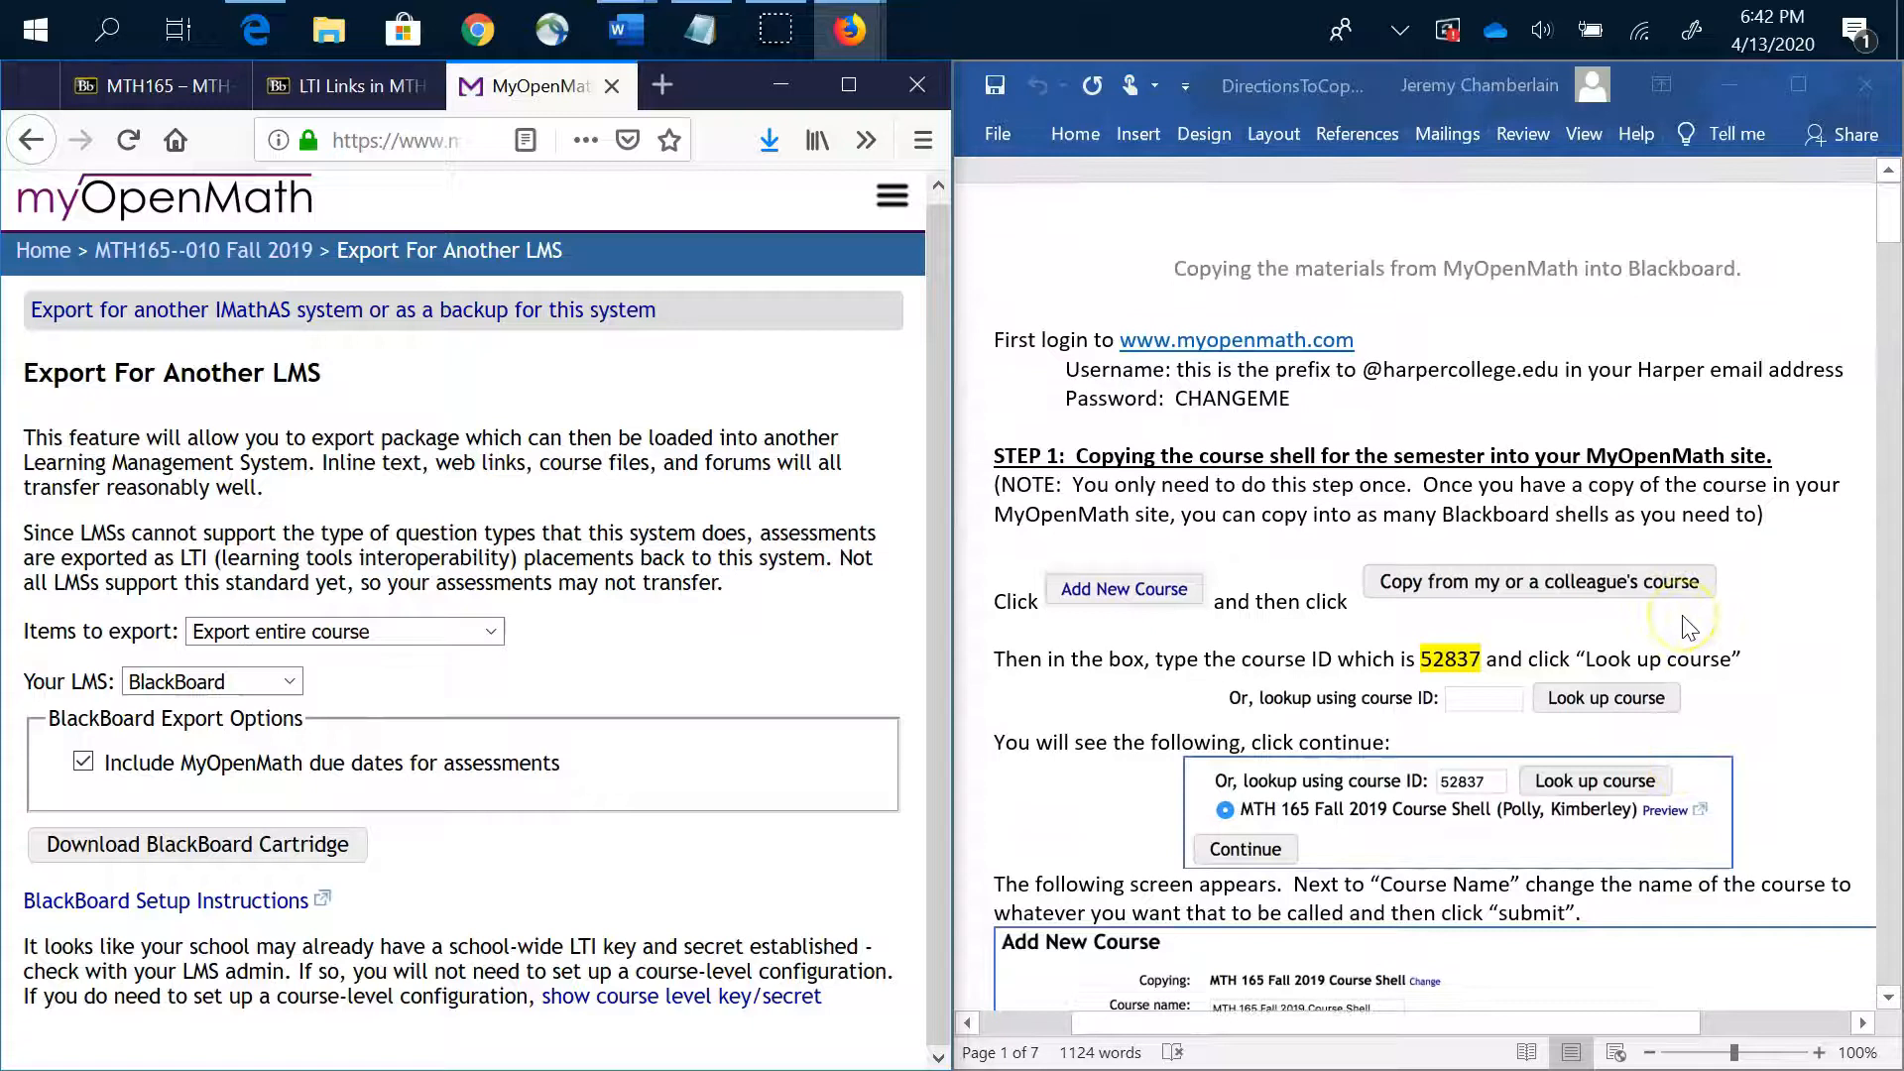
scroll(1690, 628, "down", 15)
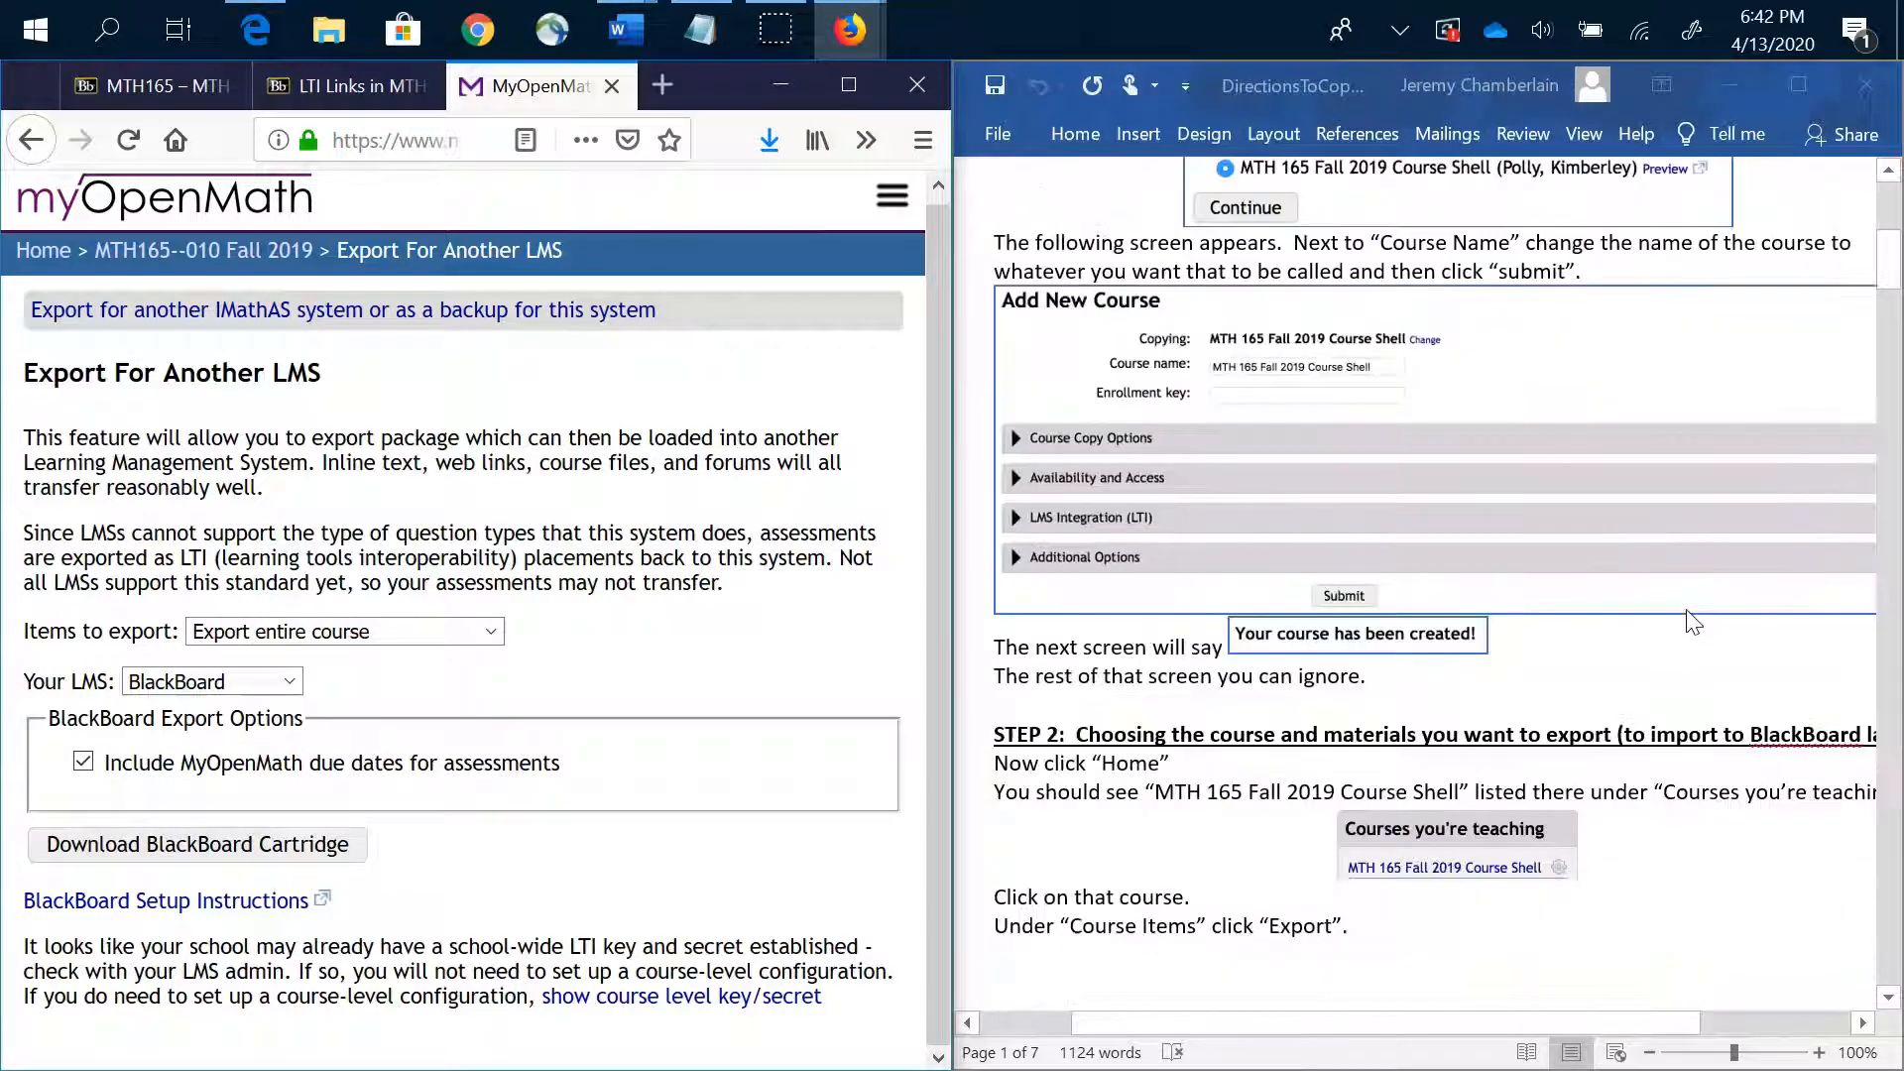
scroll(1689, 627, "down", 3)
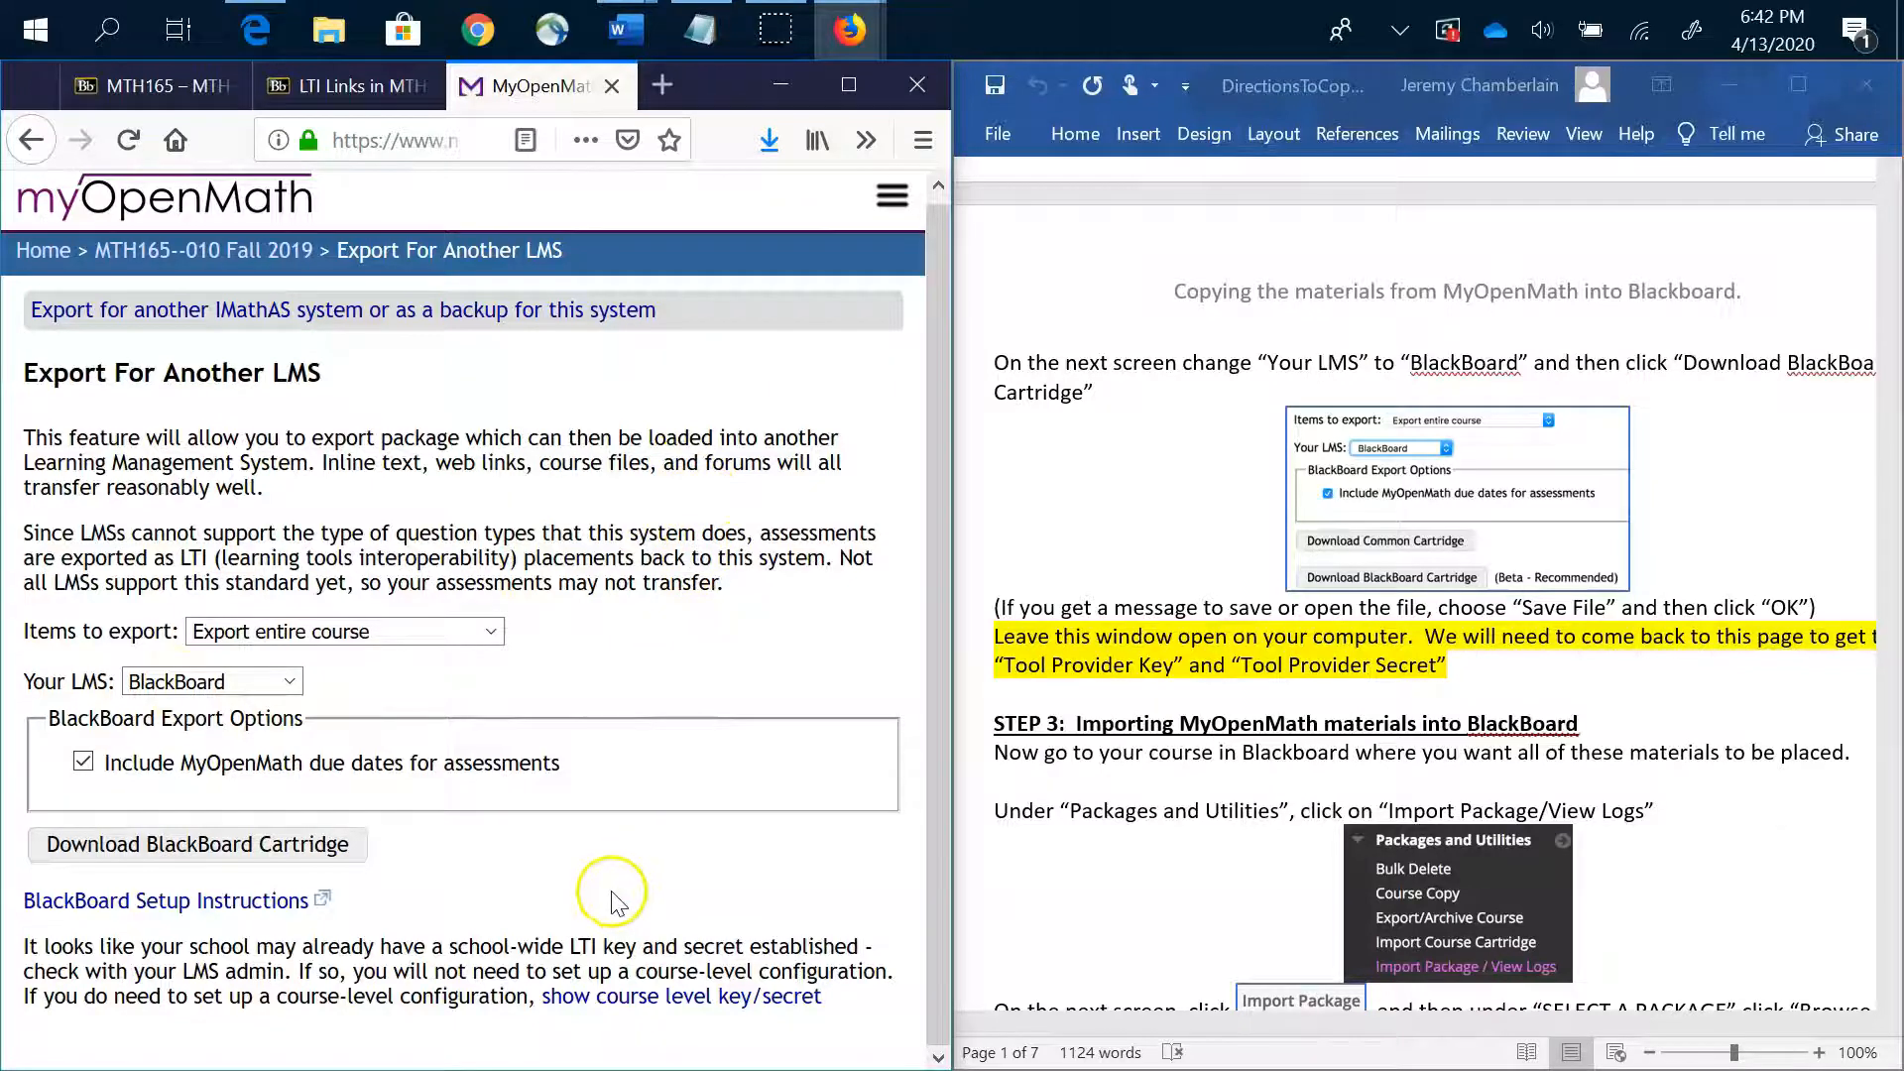
scroll(1877, 704, "down", 3)
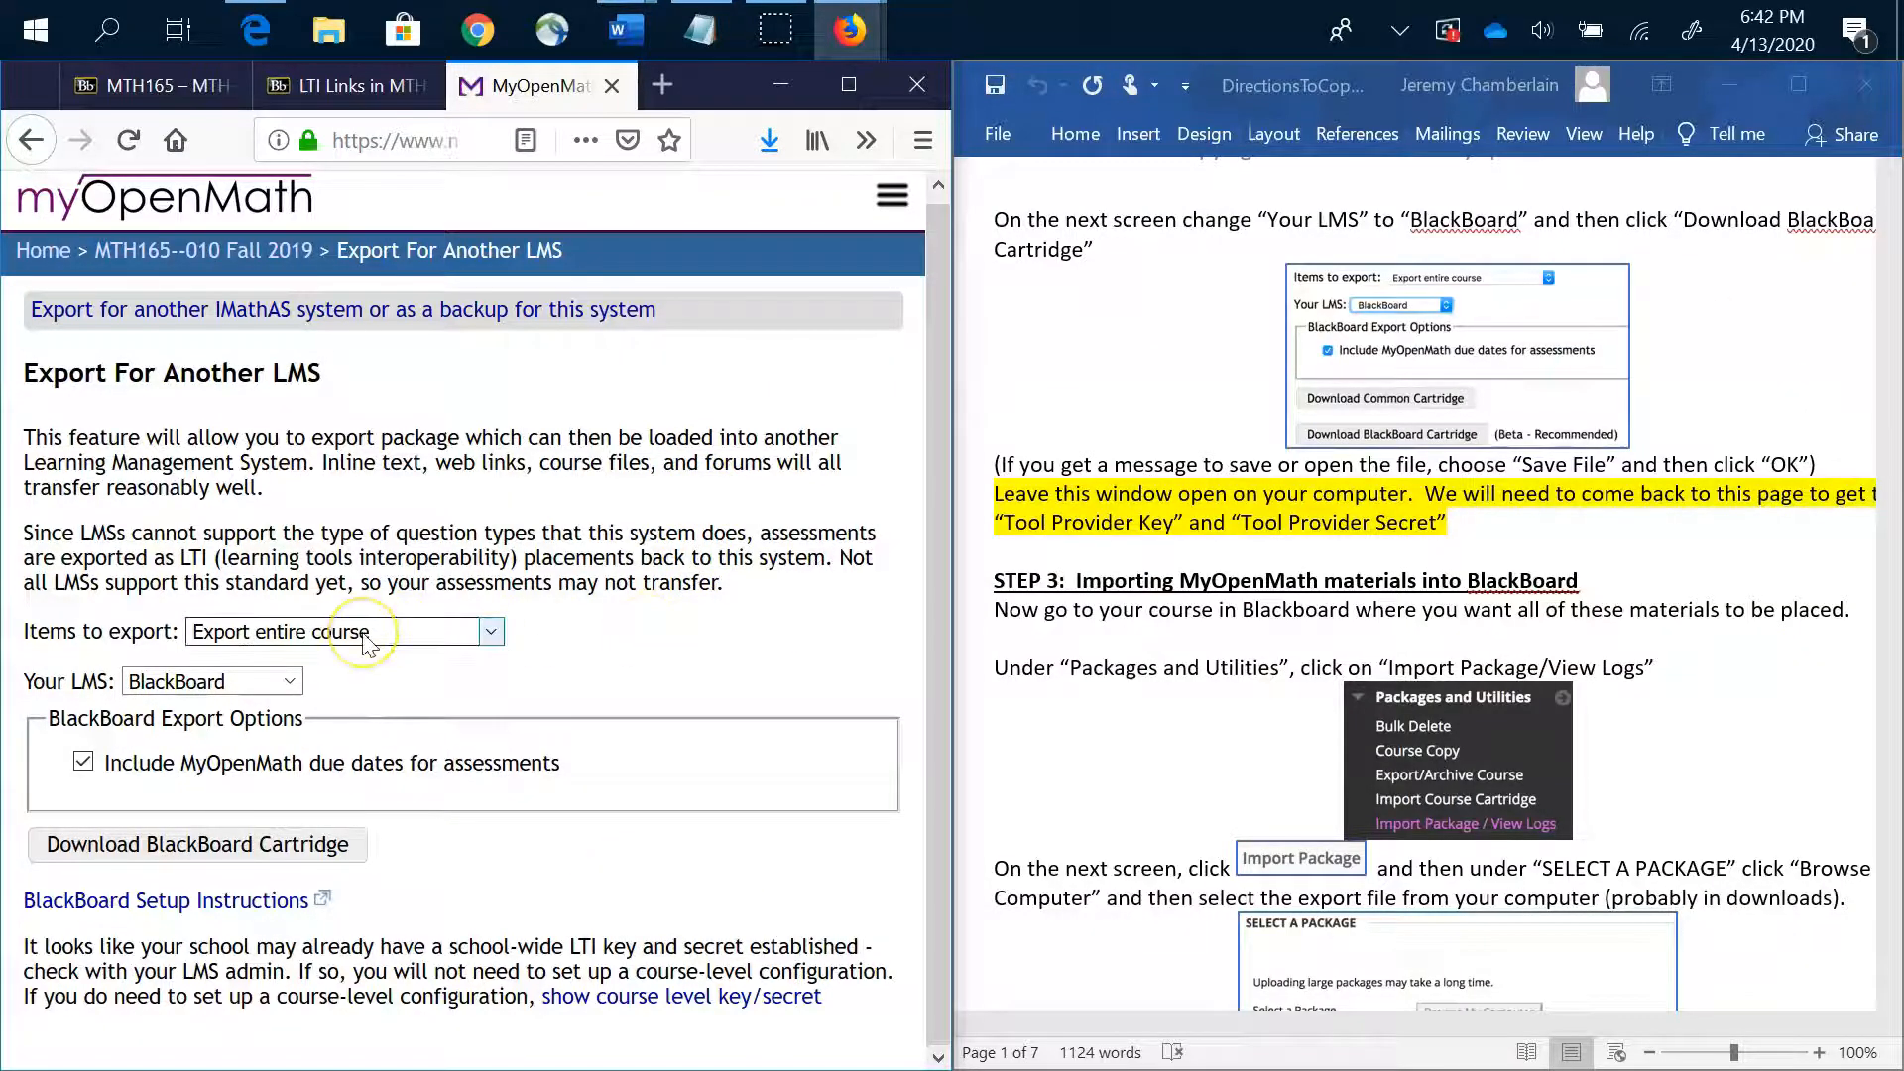
left_click(275, 851)
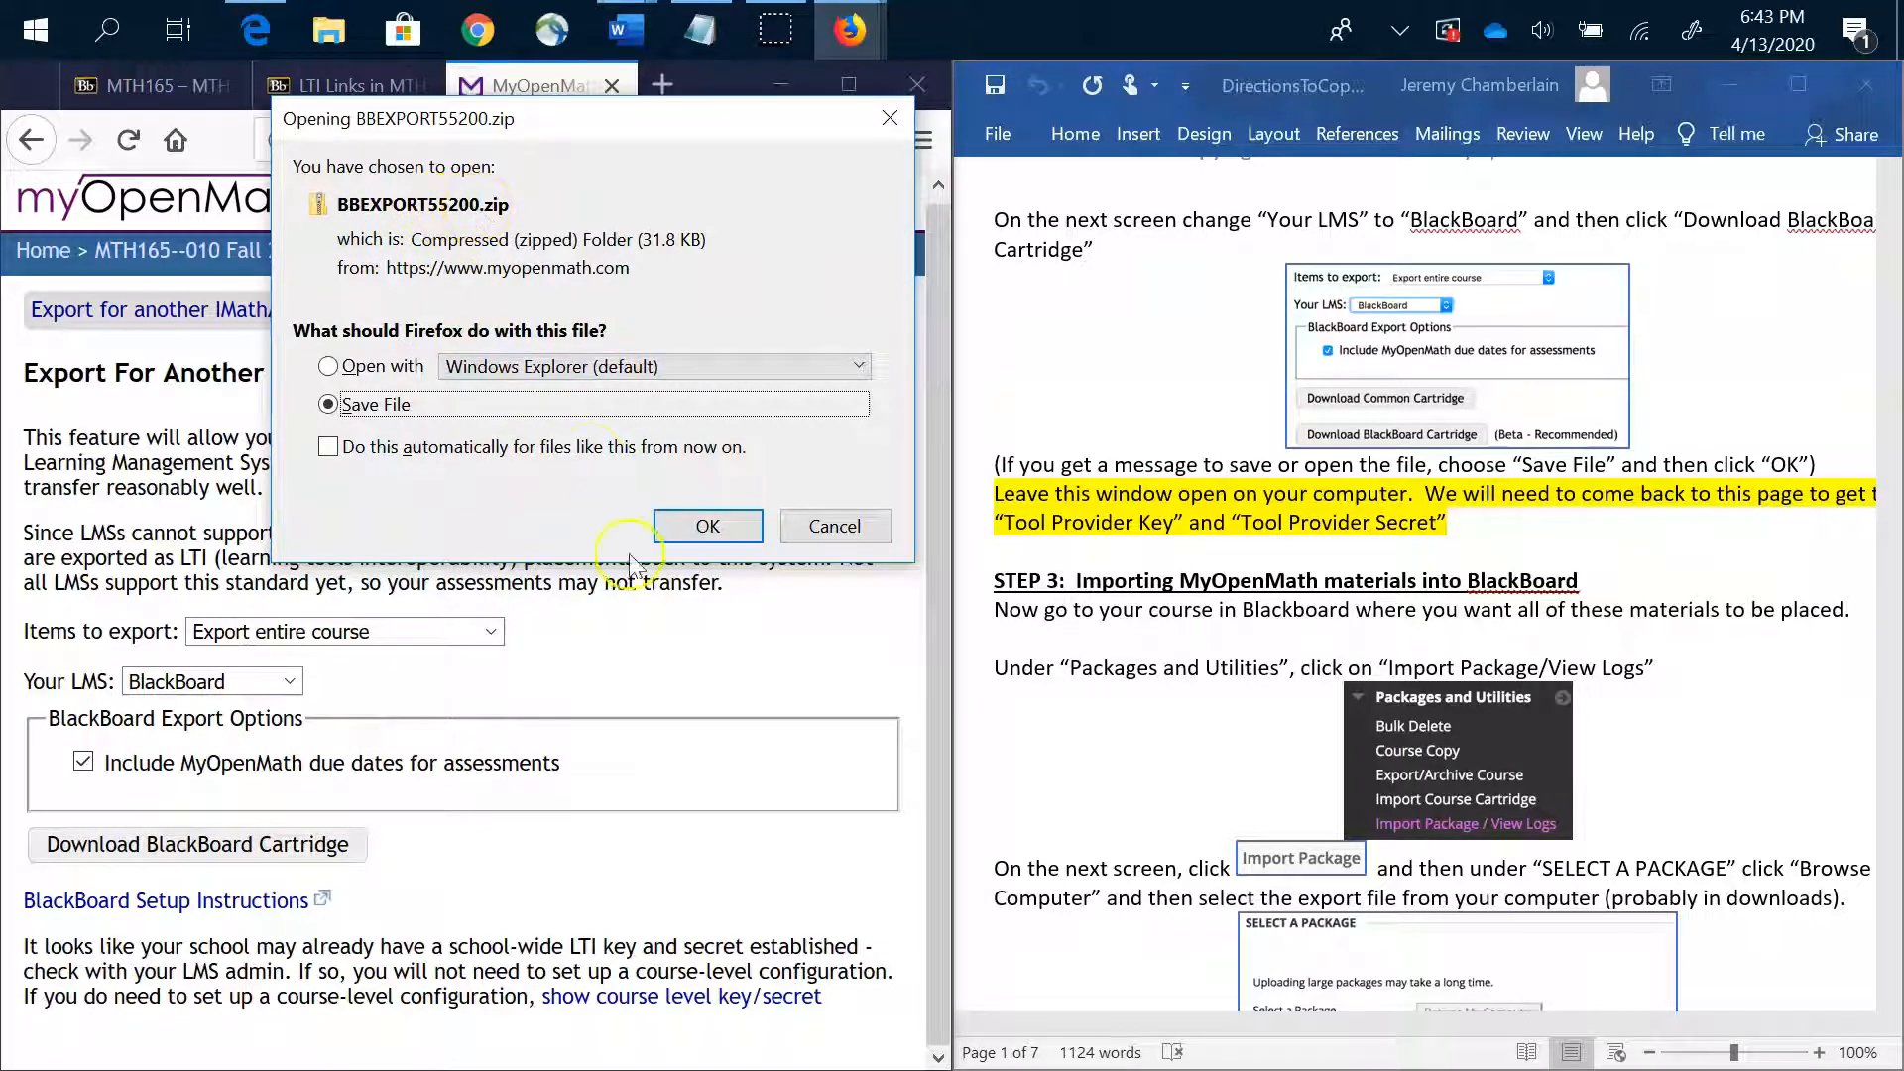
left_click(716, 526)
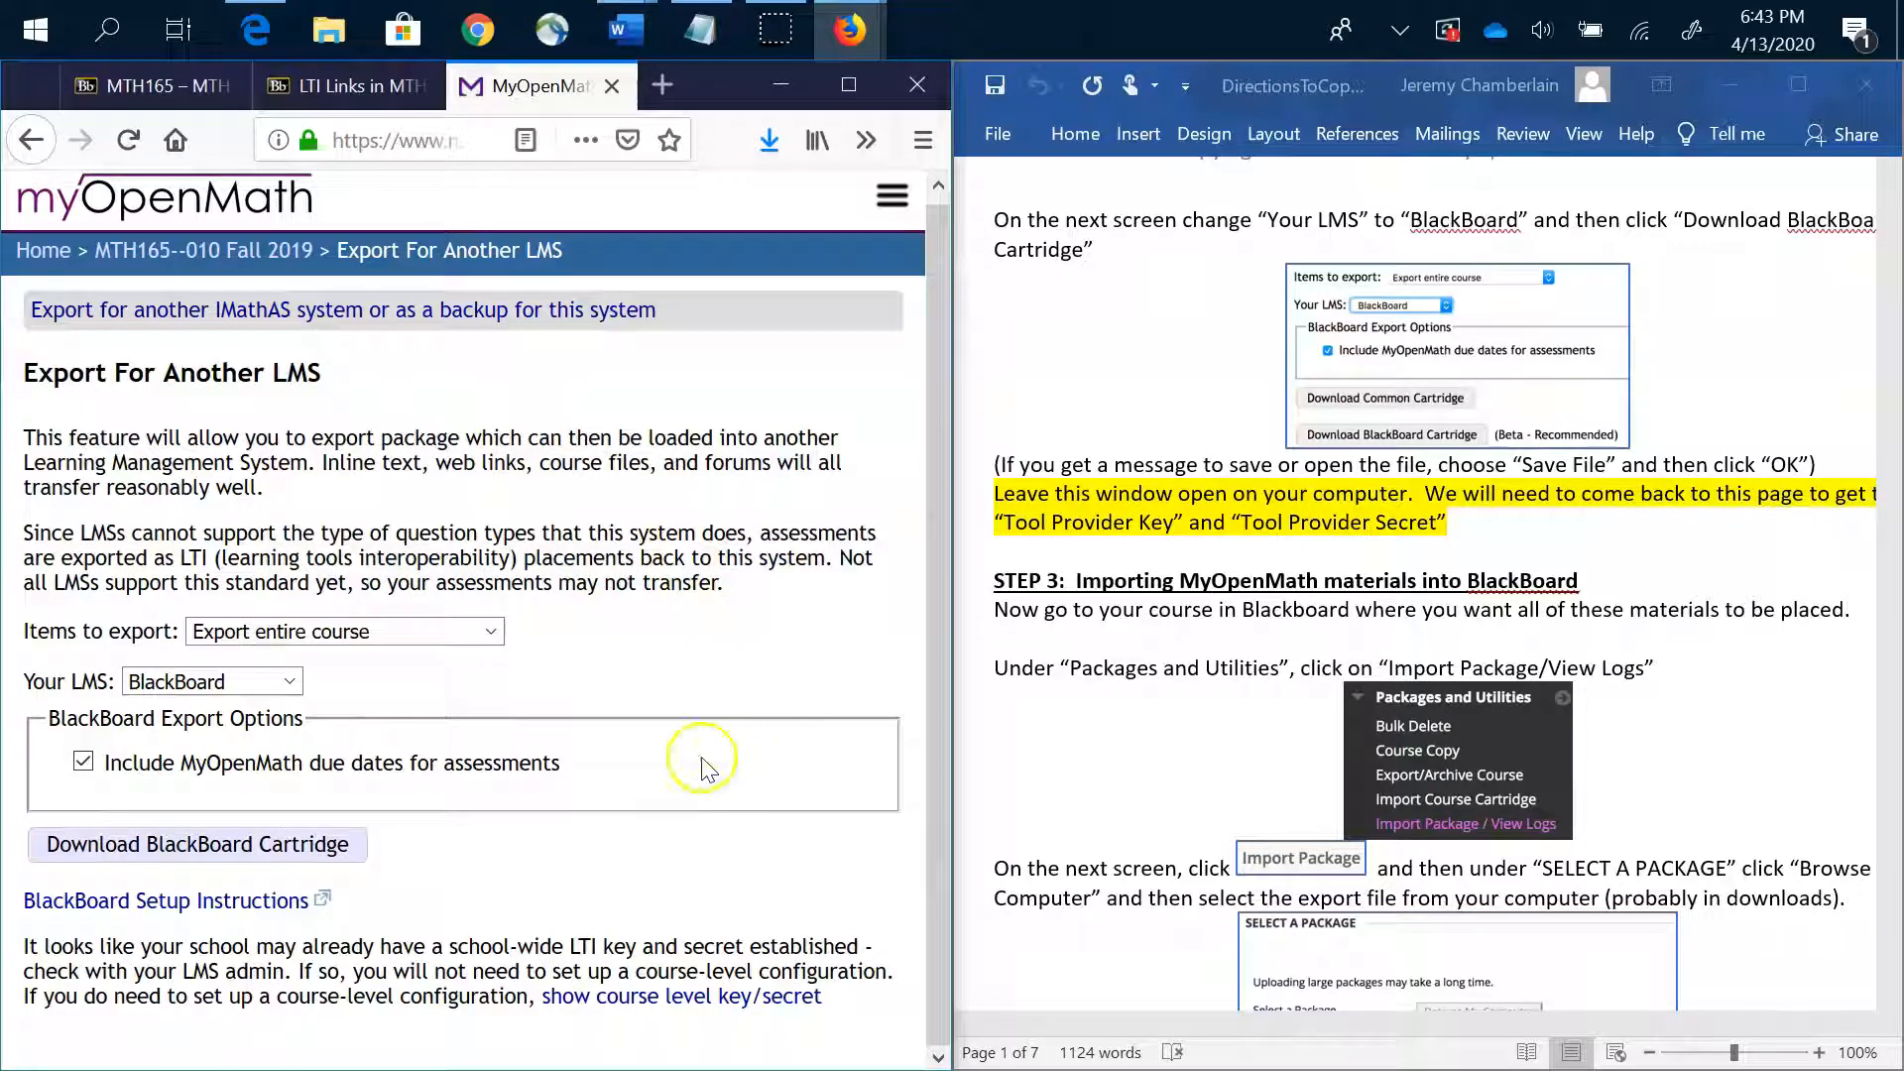
Reveal the course-level LTI key and secret, paste both into the blank Notepad file, and minimize Notepad
left_click(682, 1013)
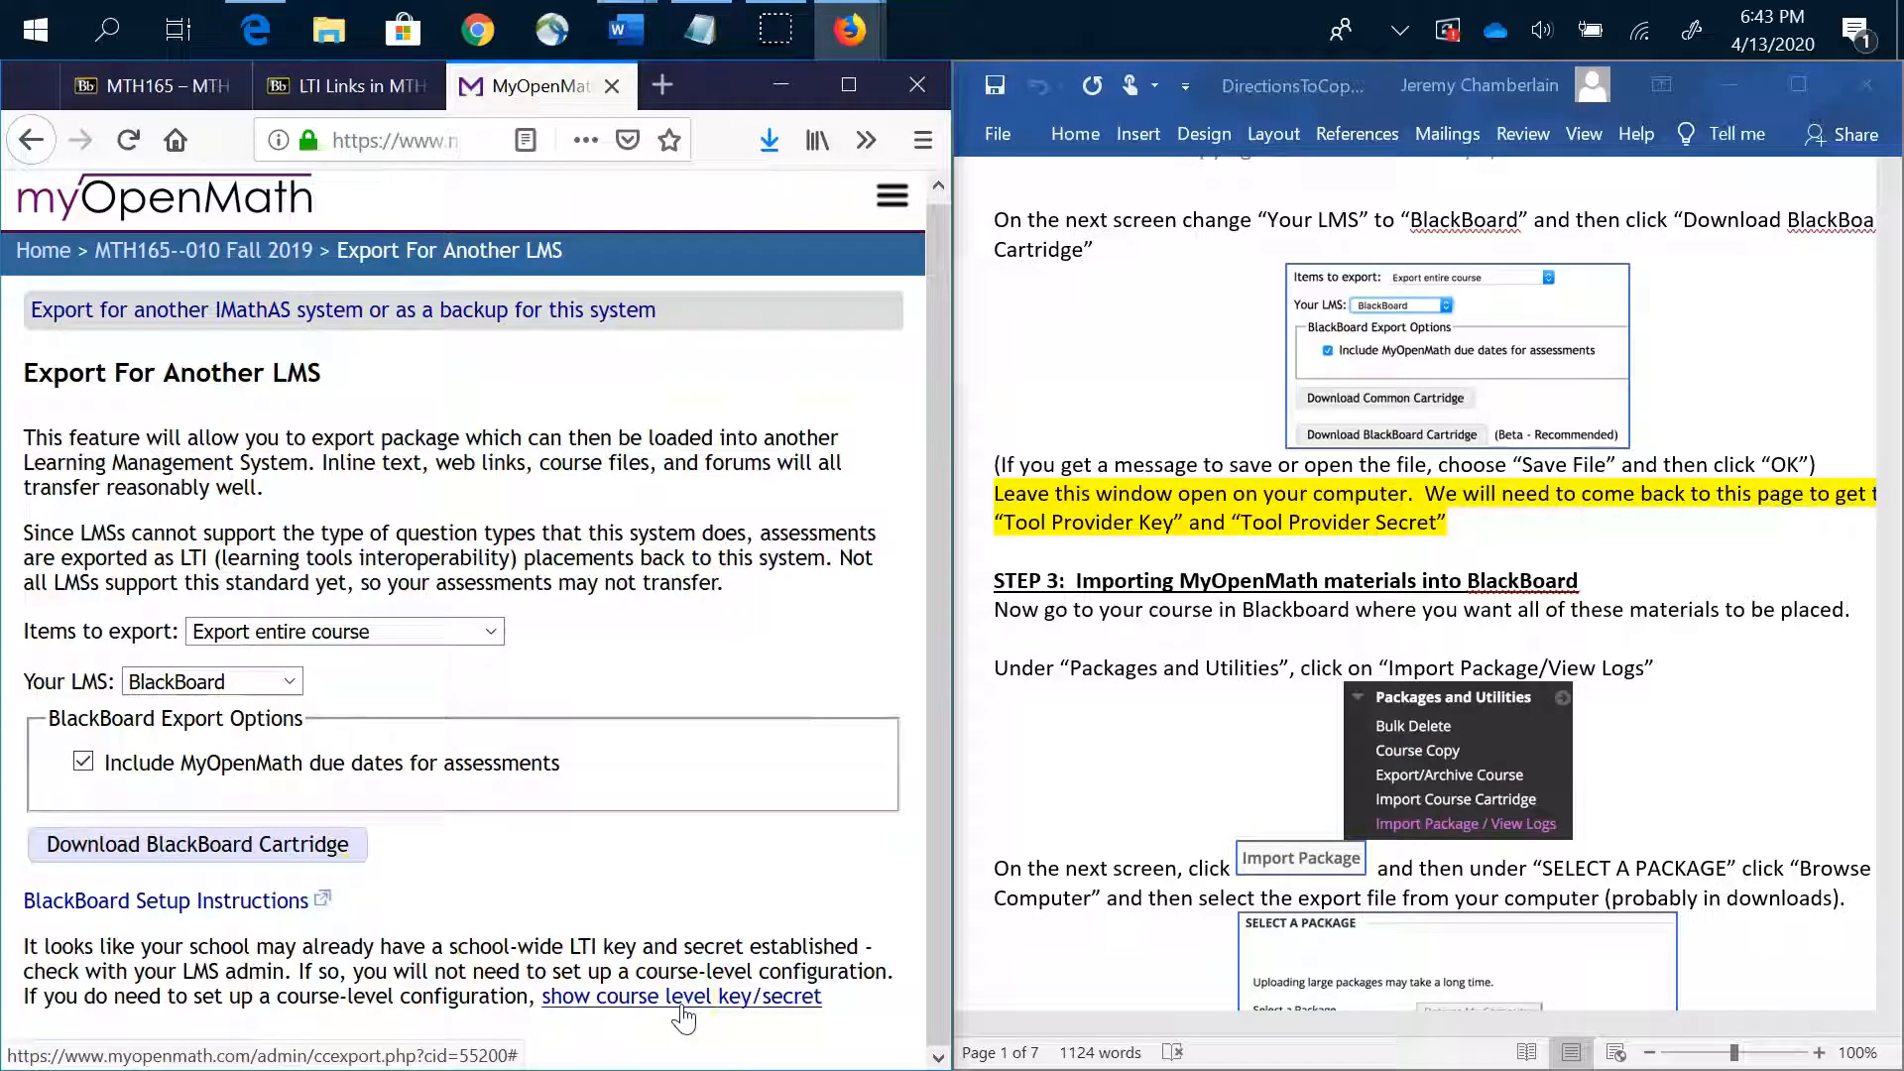
left_click(681, 1007)
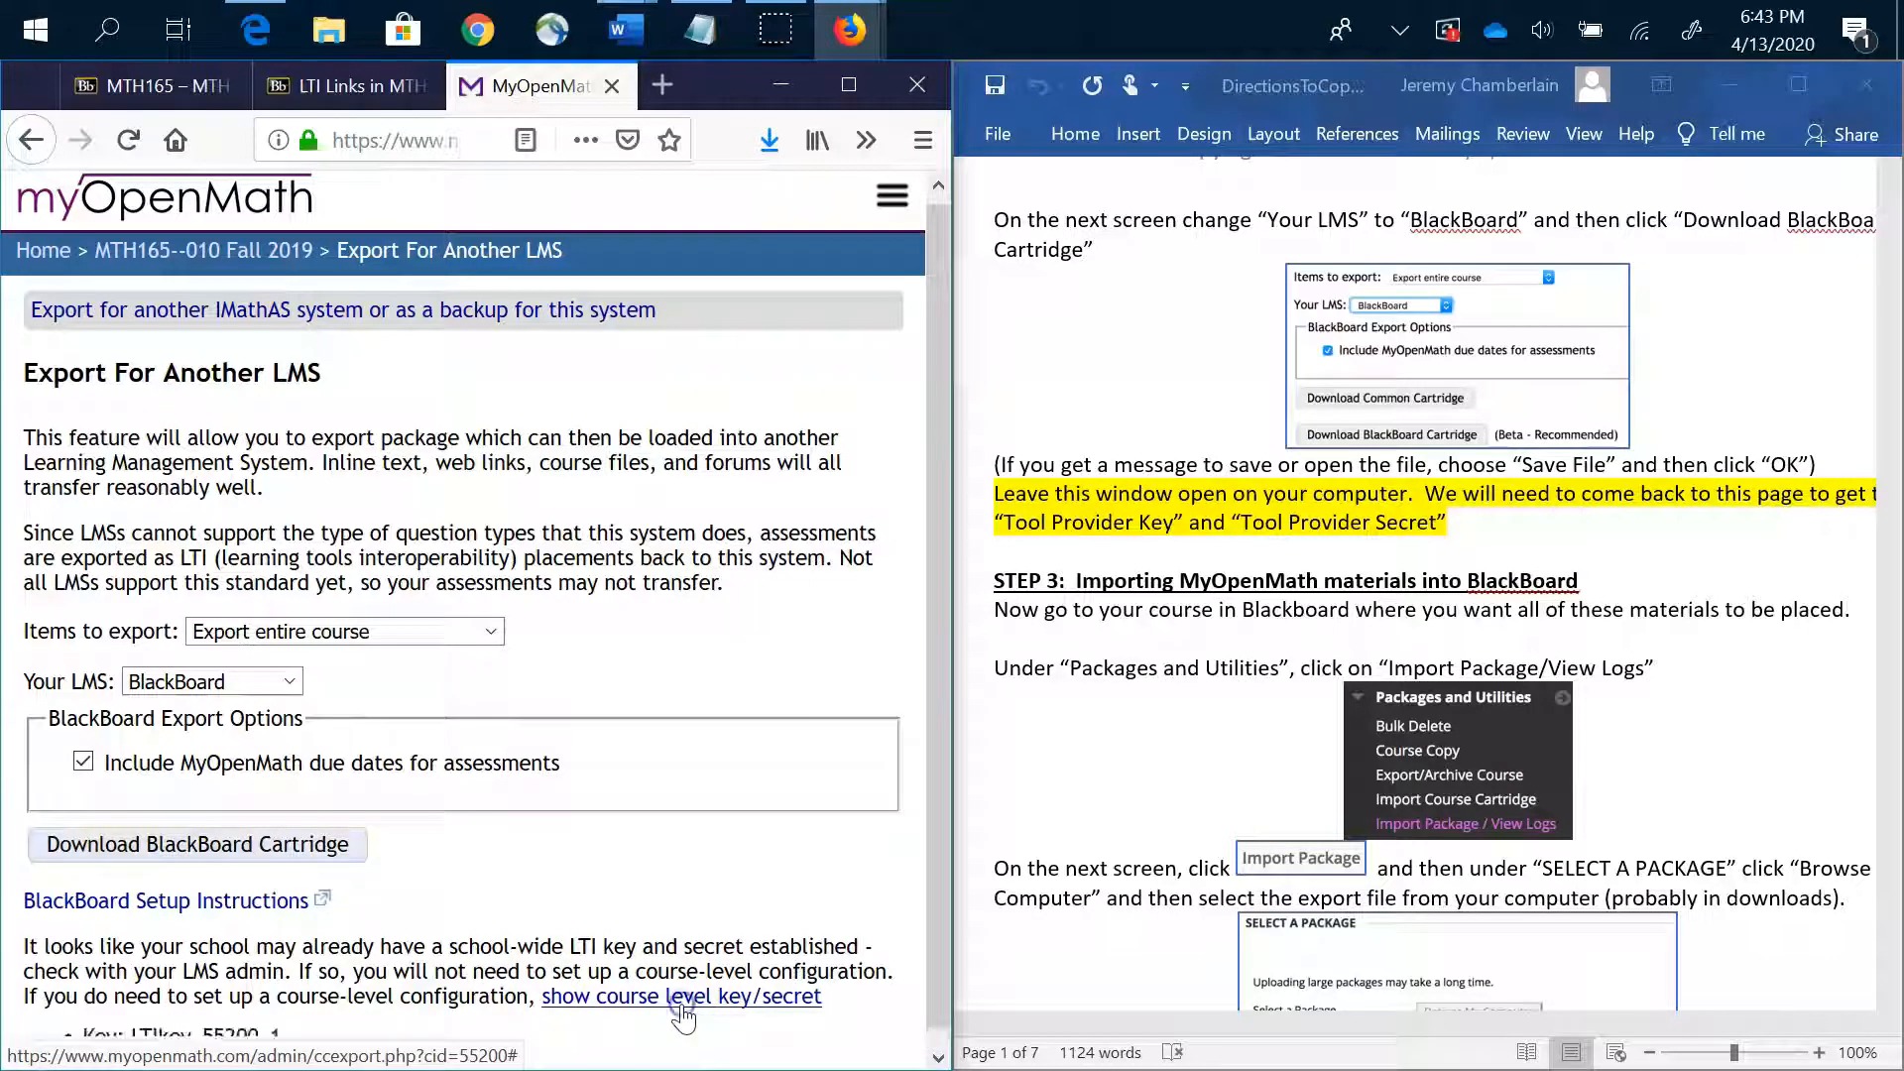
scroll(711, 852, "down", 1)
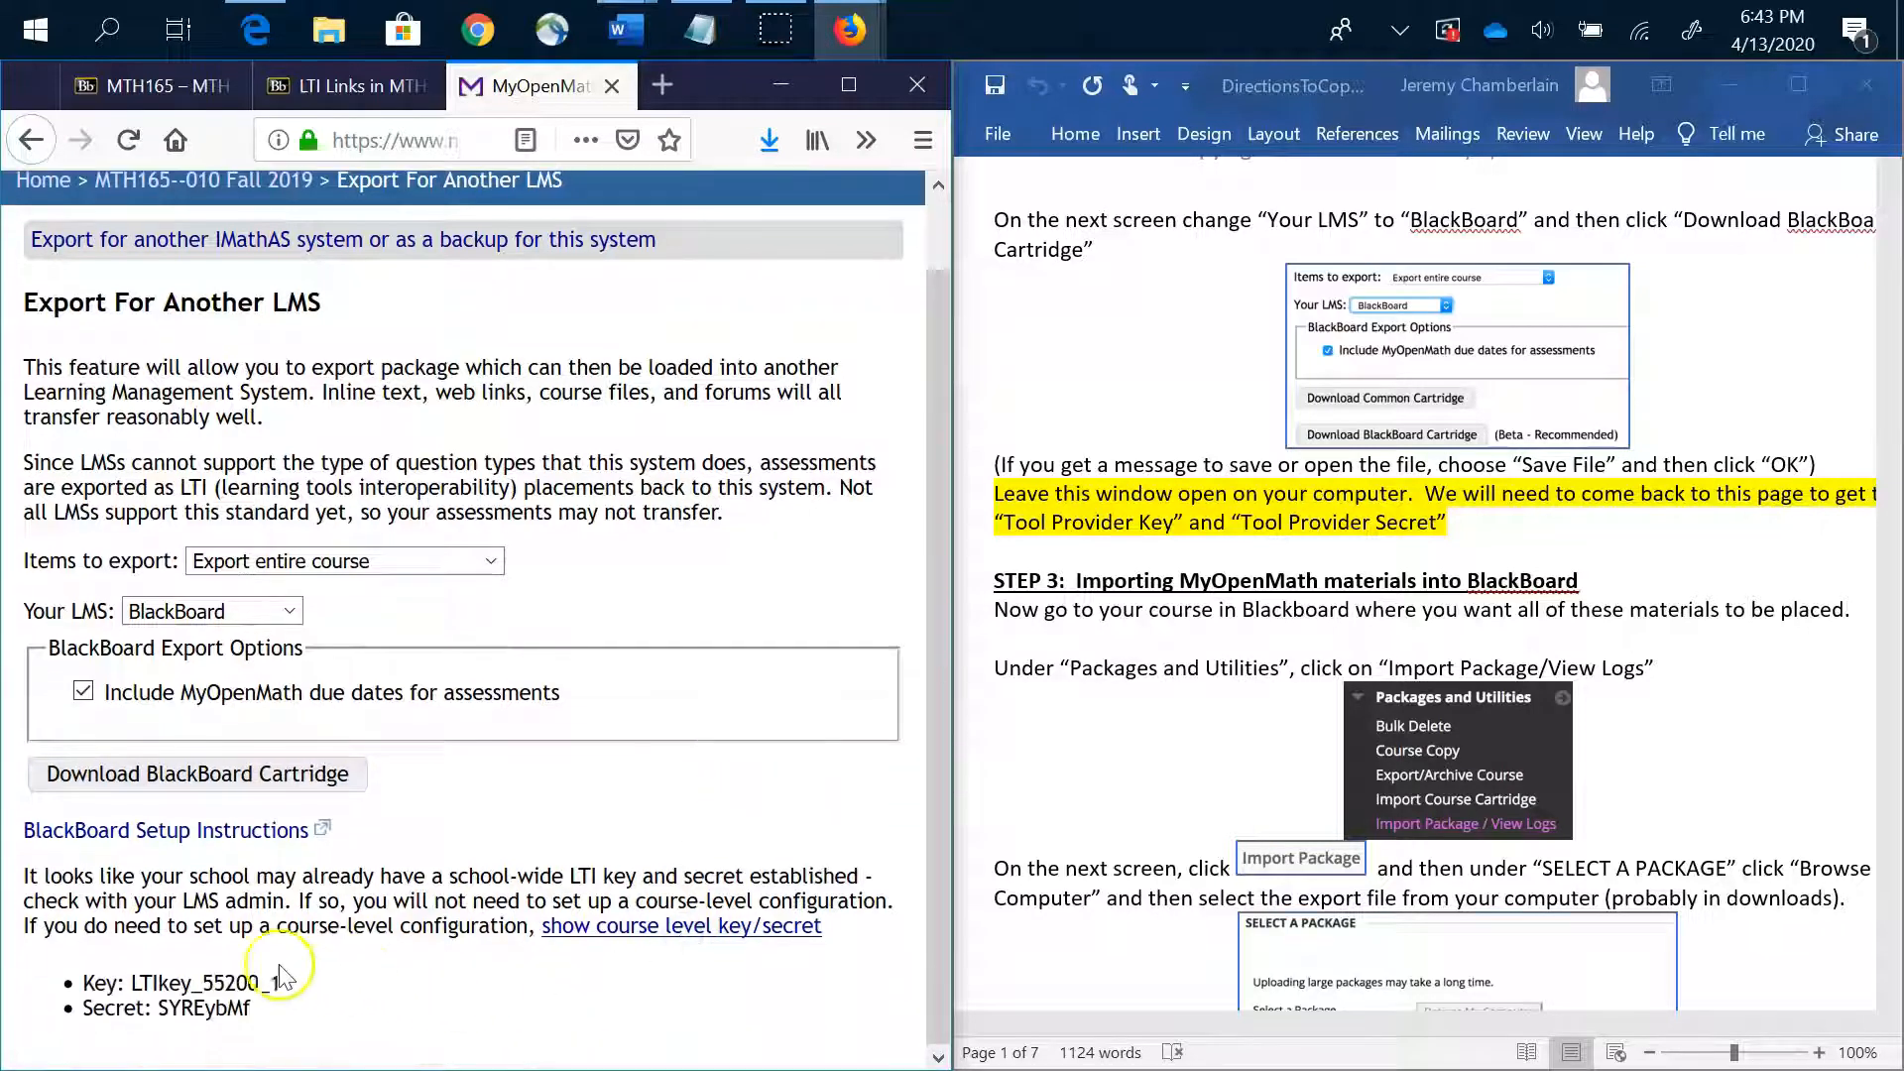
left_click_drag(246, 1009, 118, 982)
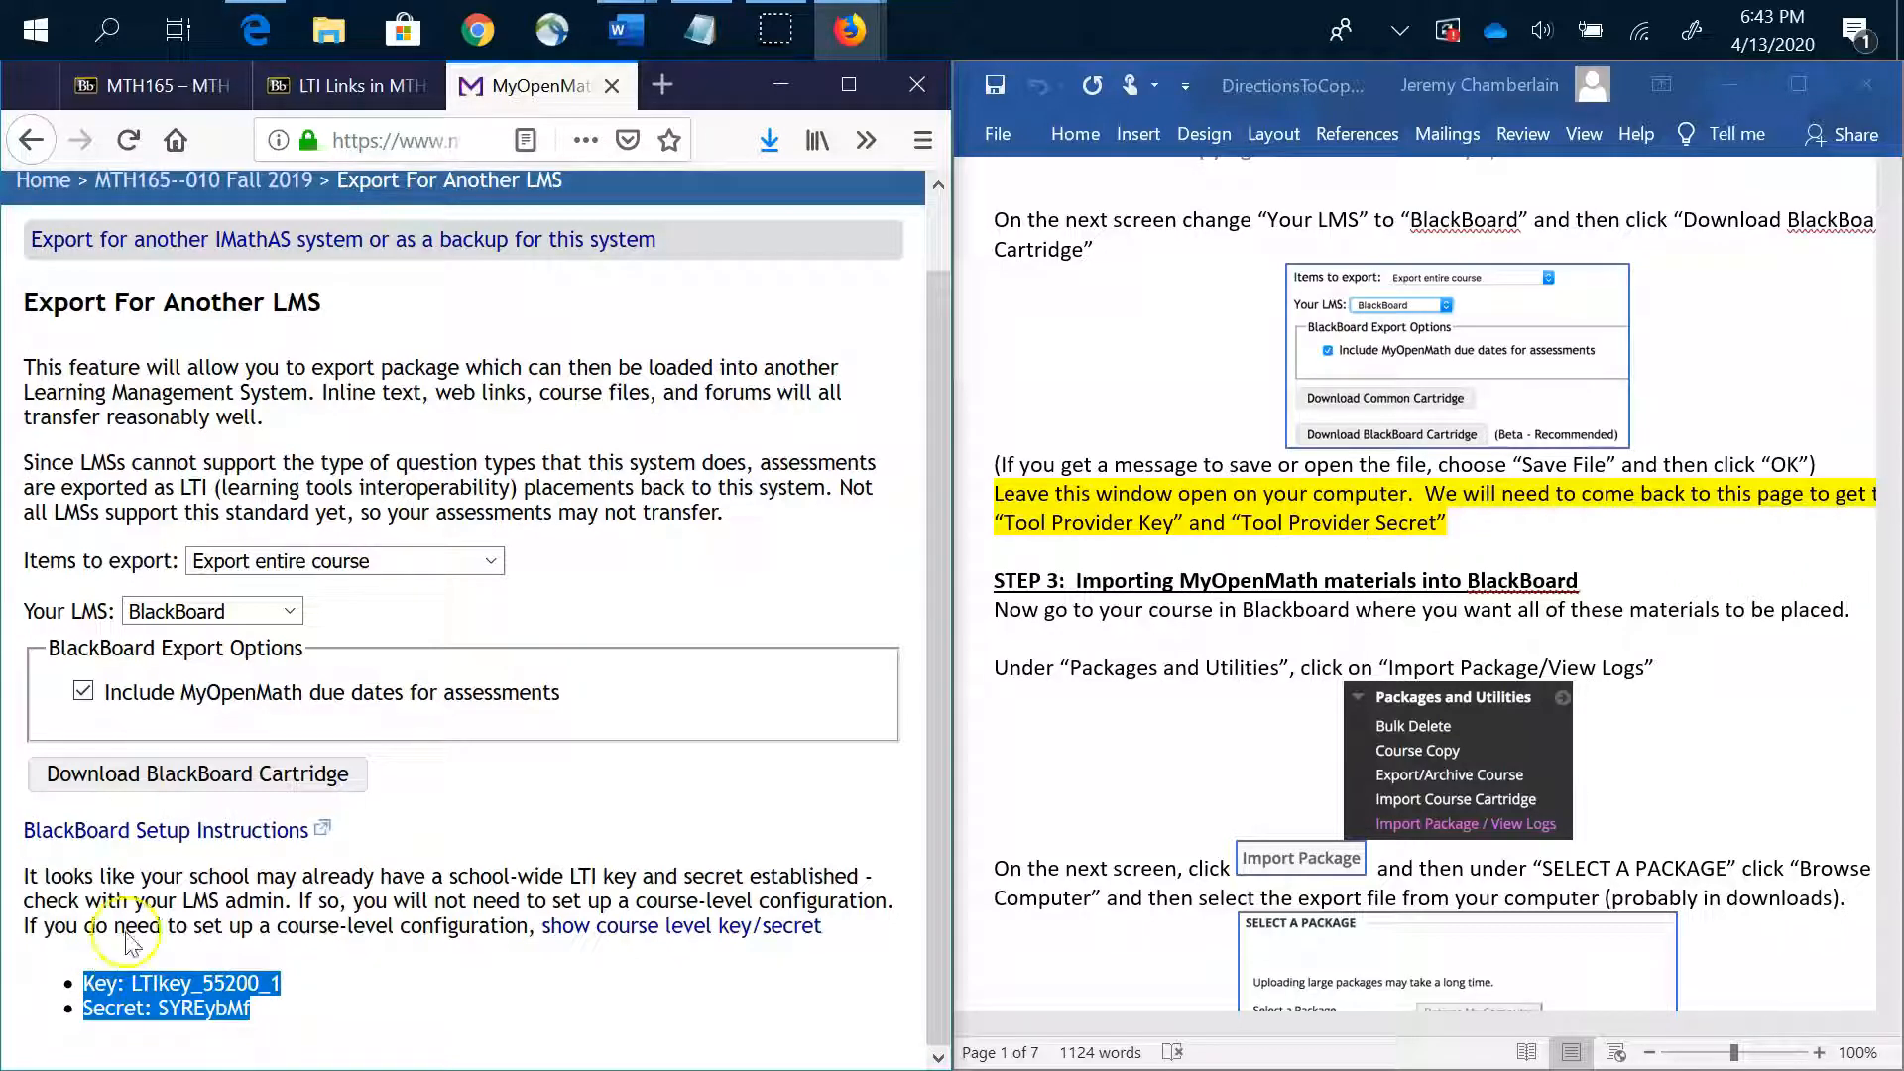
left_click(699, 30)
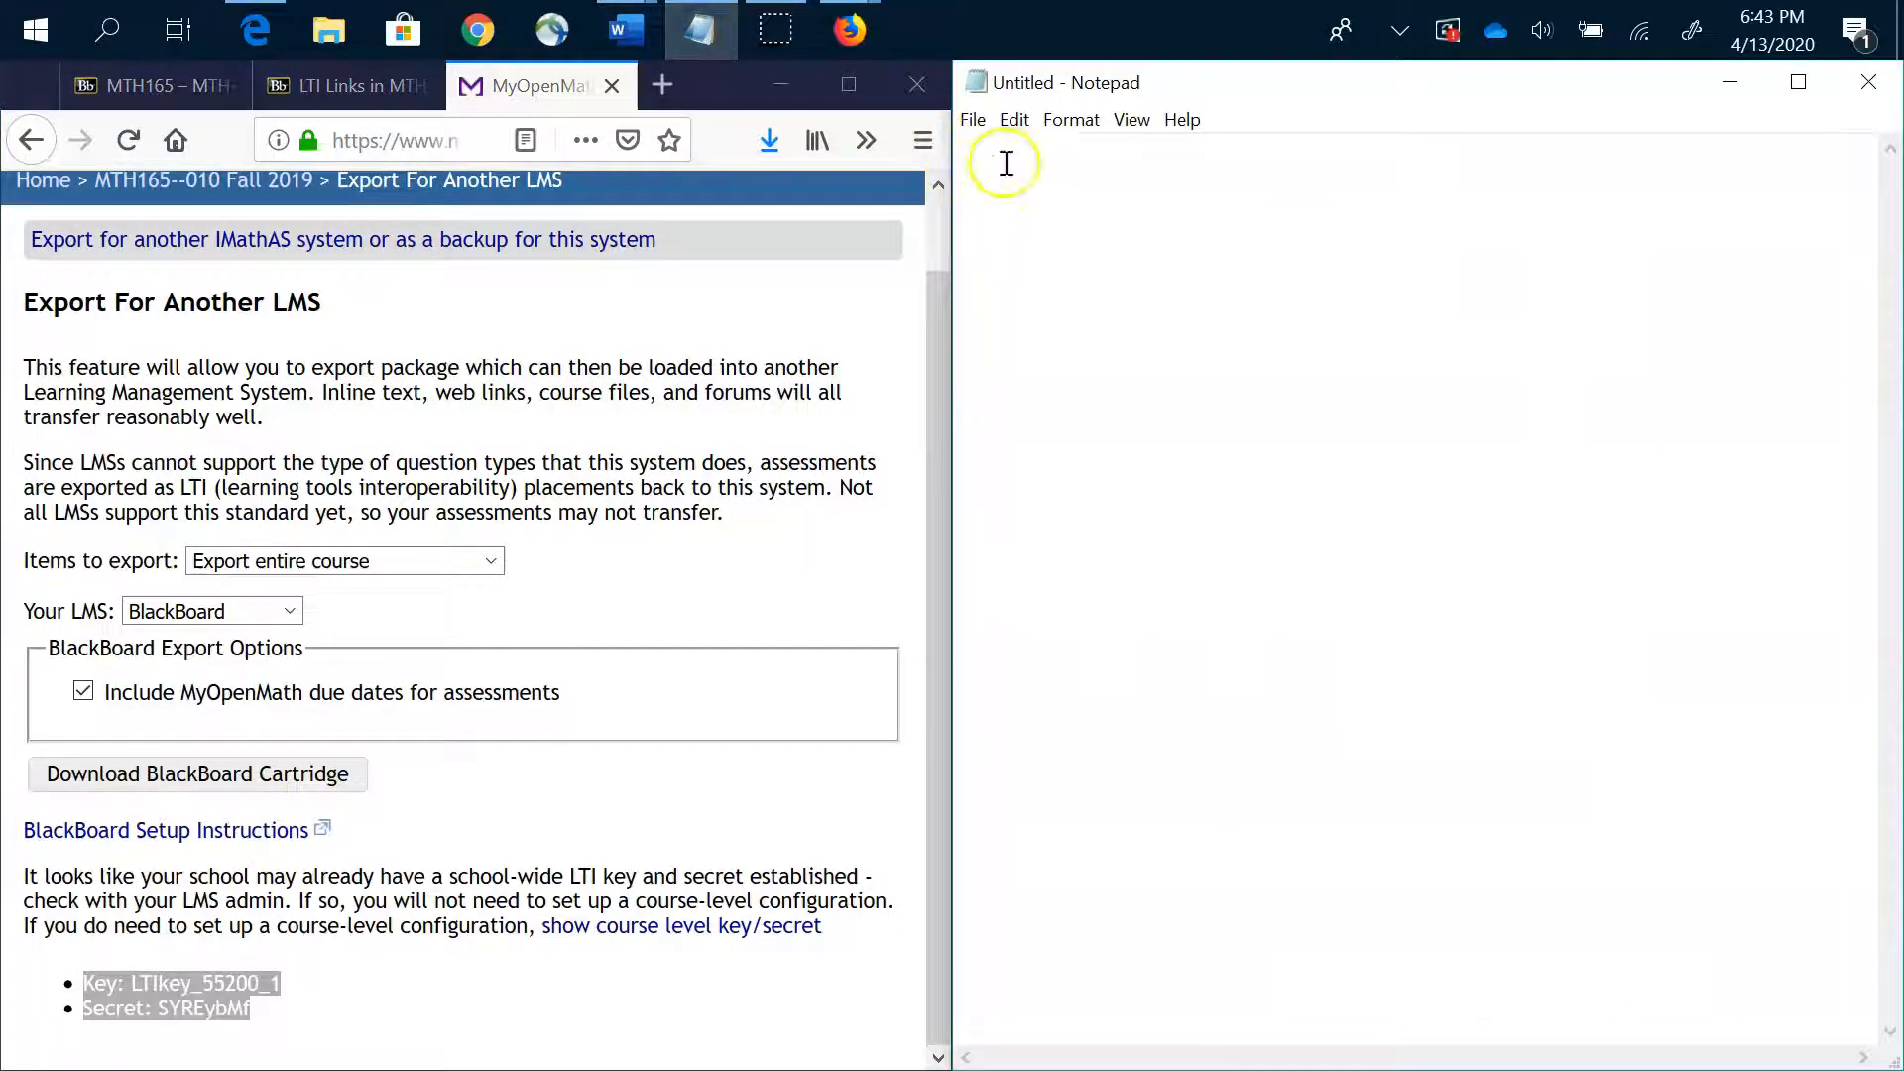
left_click(977, 169)
key("ctrl+v")
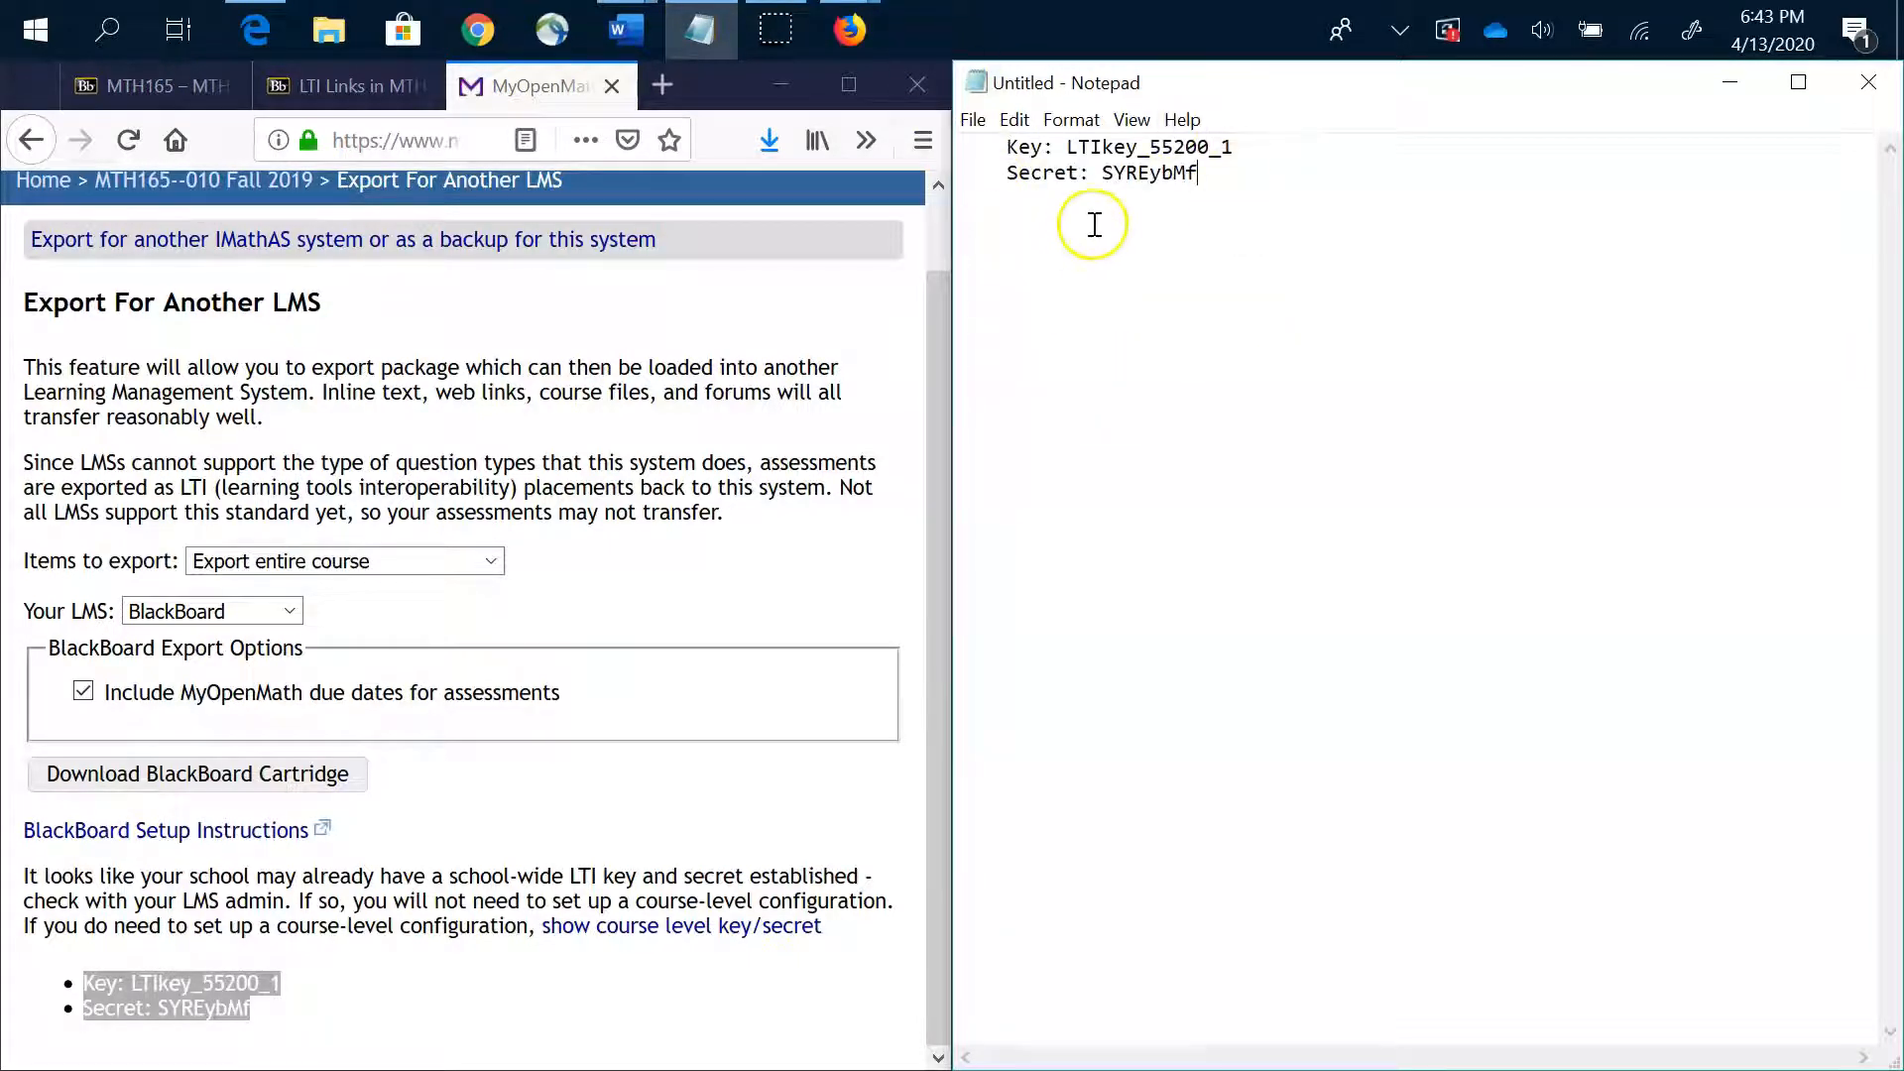
left_click(1730, 90)
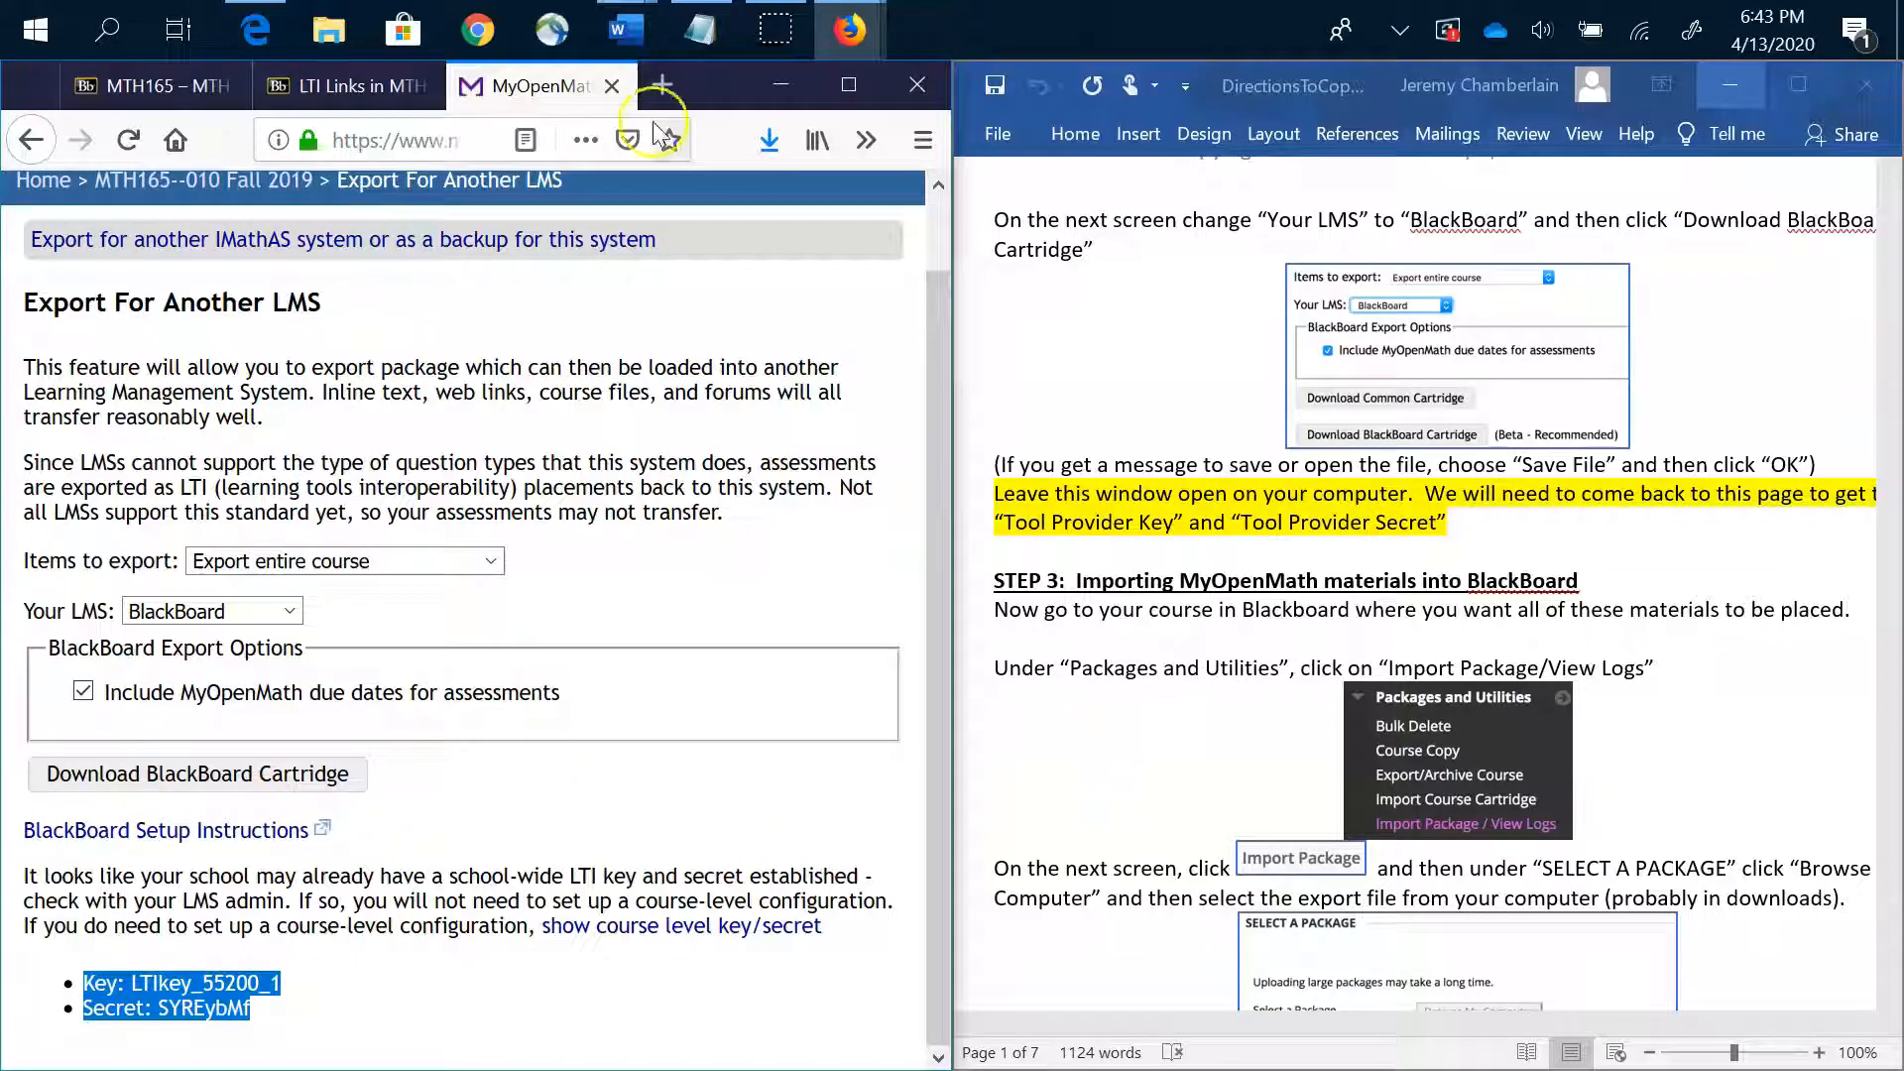
Switch to the Blackboard course MTH165 010 in a maximized browser window, expand its course menu, and open Import Package / View Logs
left_click(347, 85)
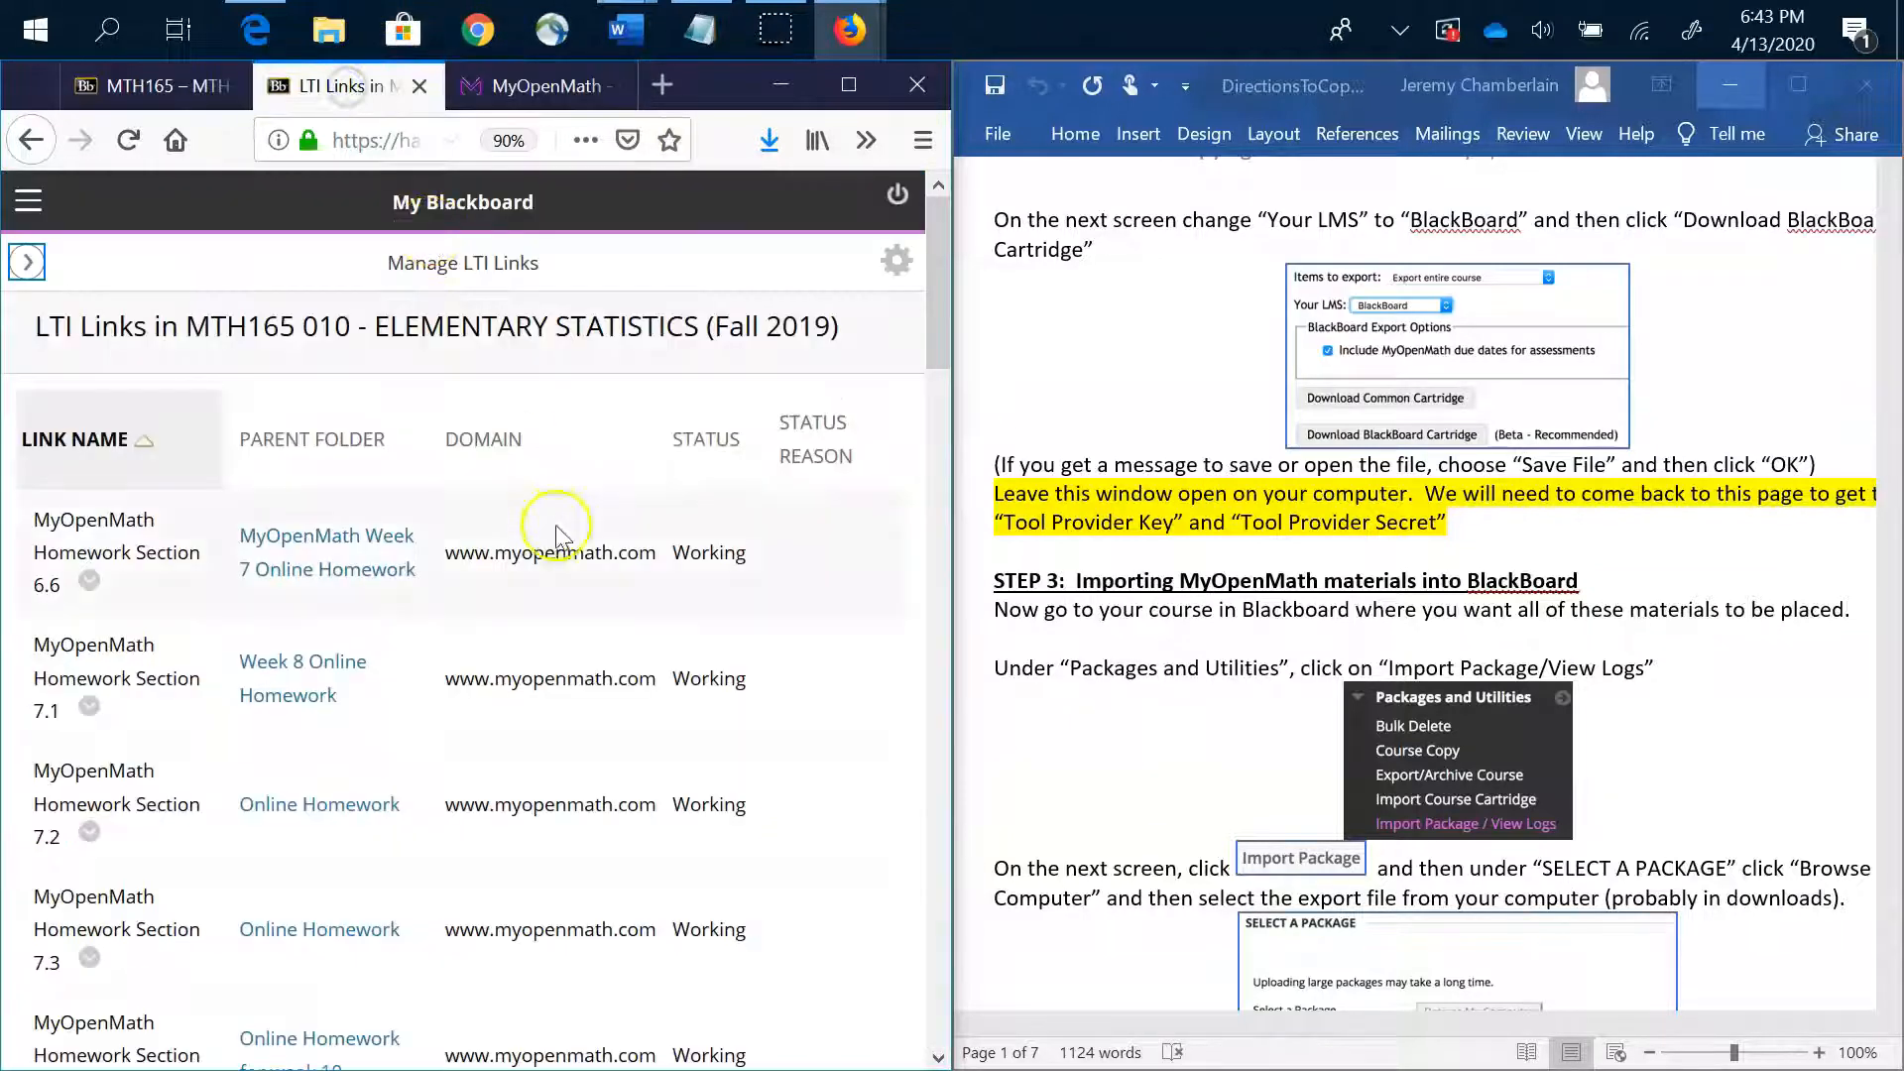
left_click(848, 85)
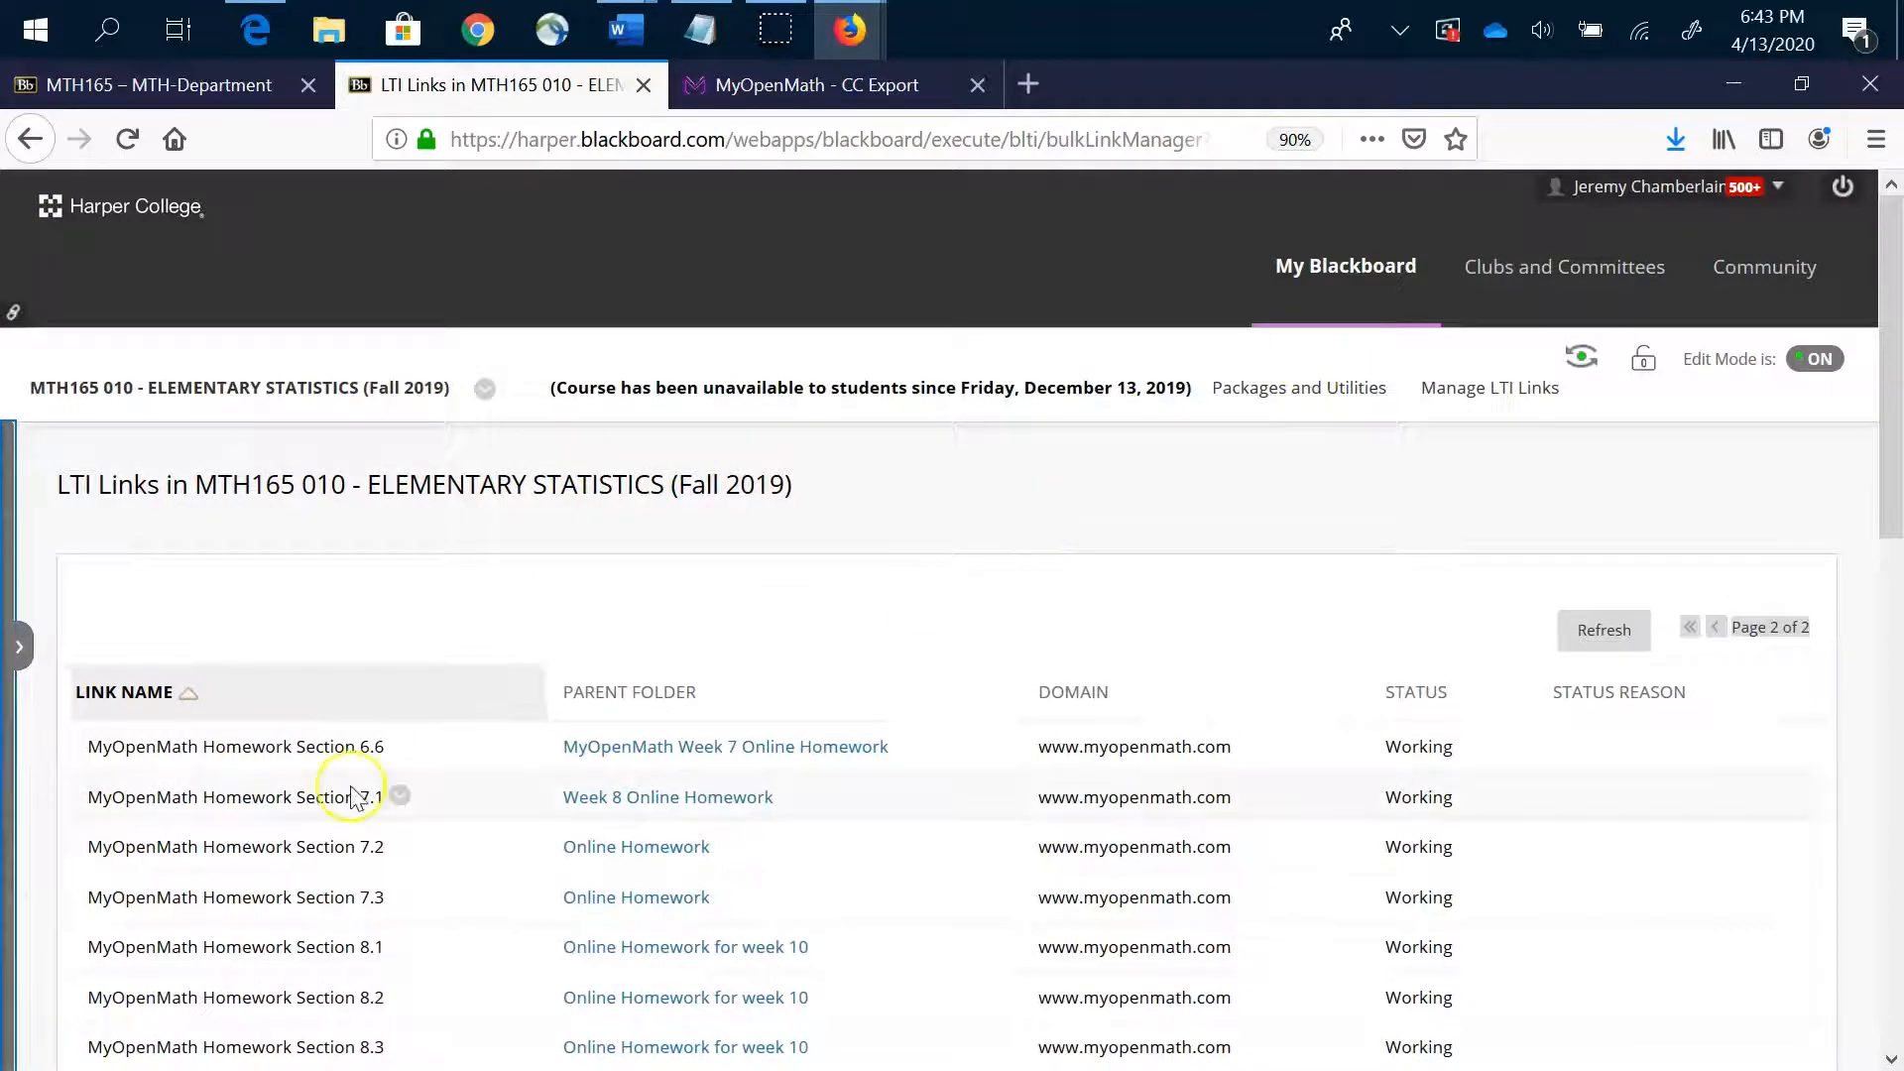
left_click(18, 643)
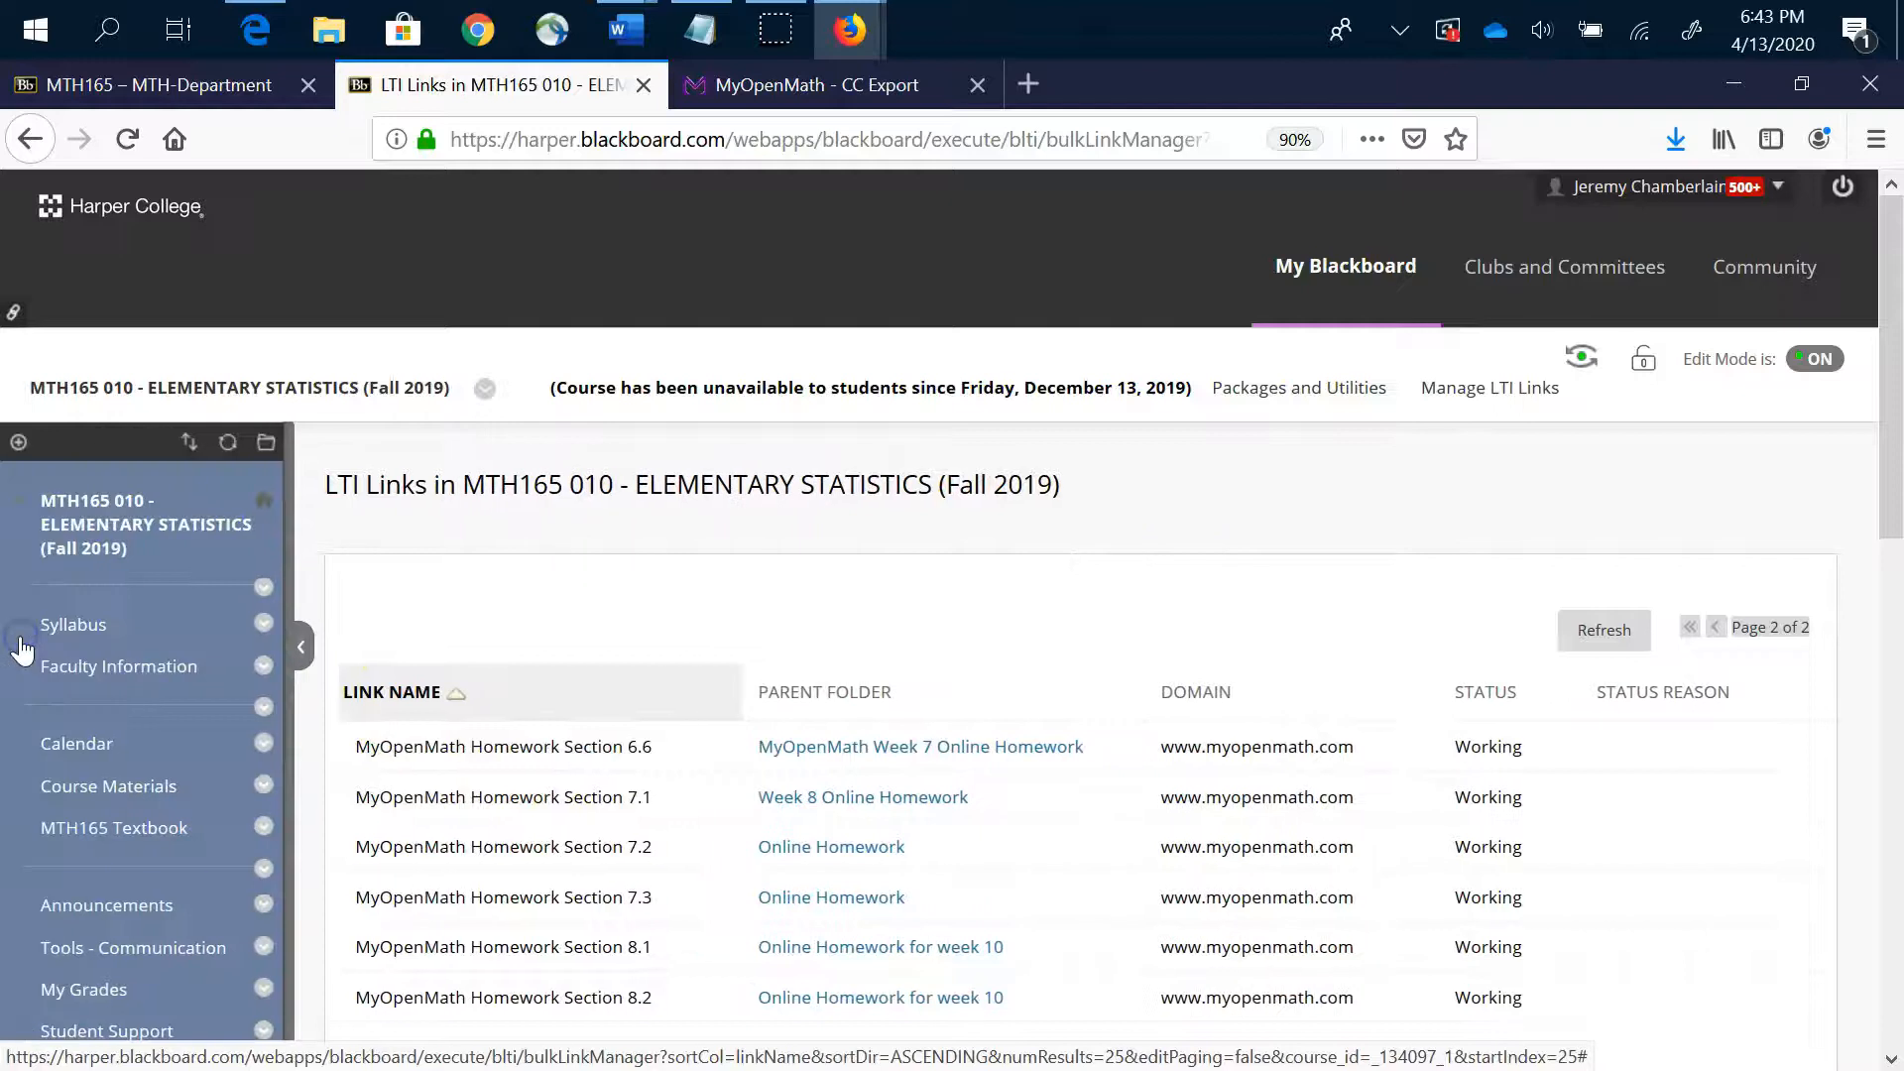
left_click(100, 524)
scroll(690, 505, "down", 1)
scroll(690, 505, "down", 3)
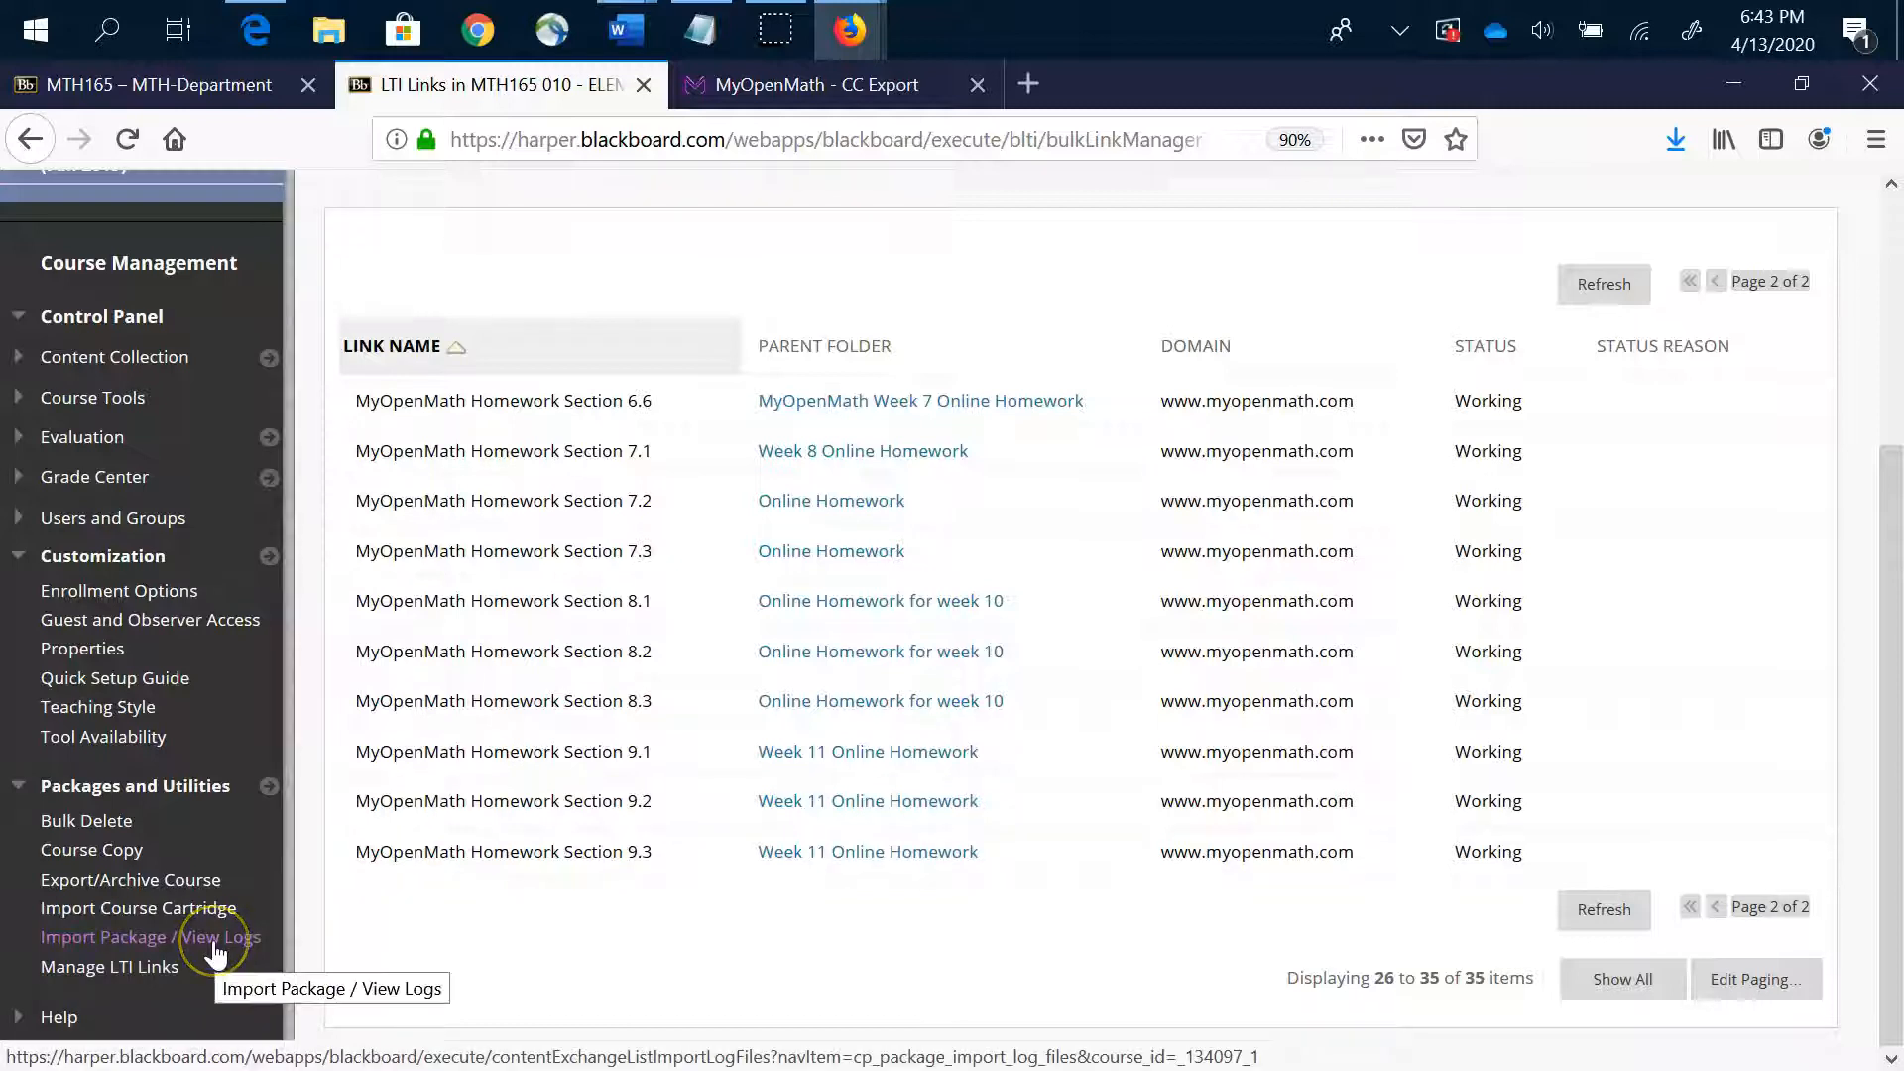
scroll(208, 957, "up", 3)
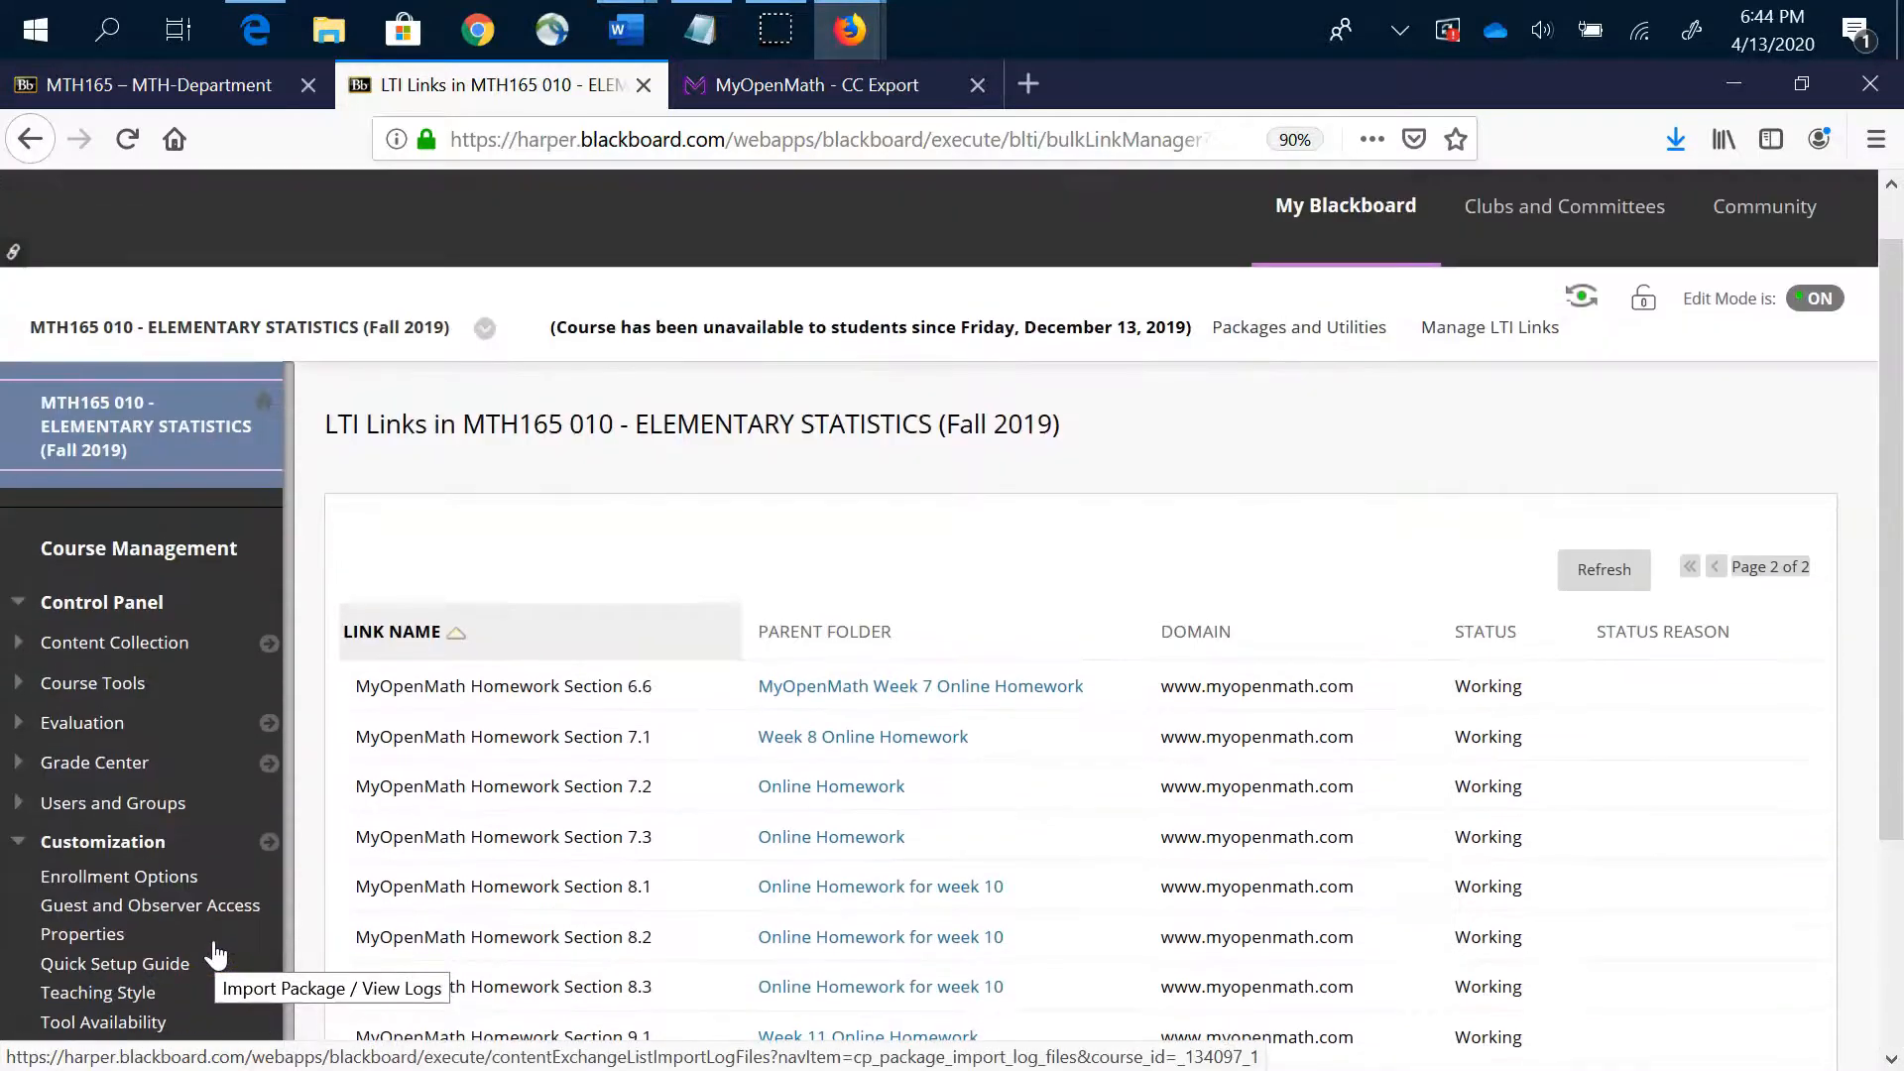
scroll(170, 441, "down", 3)
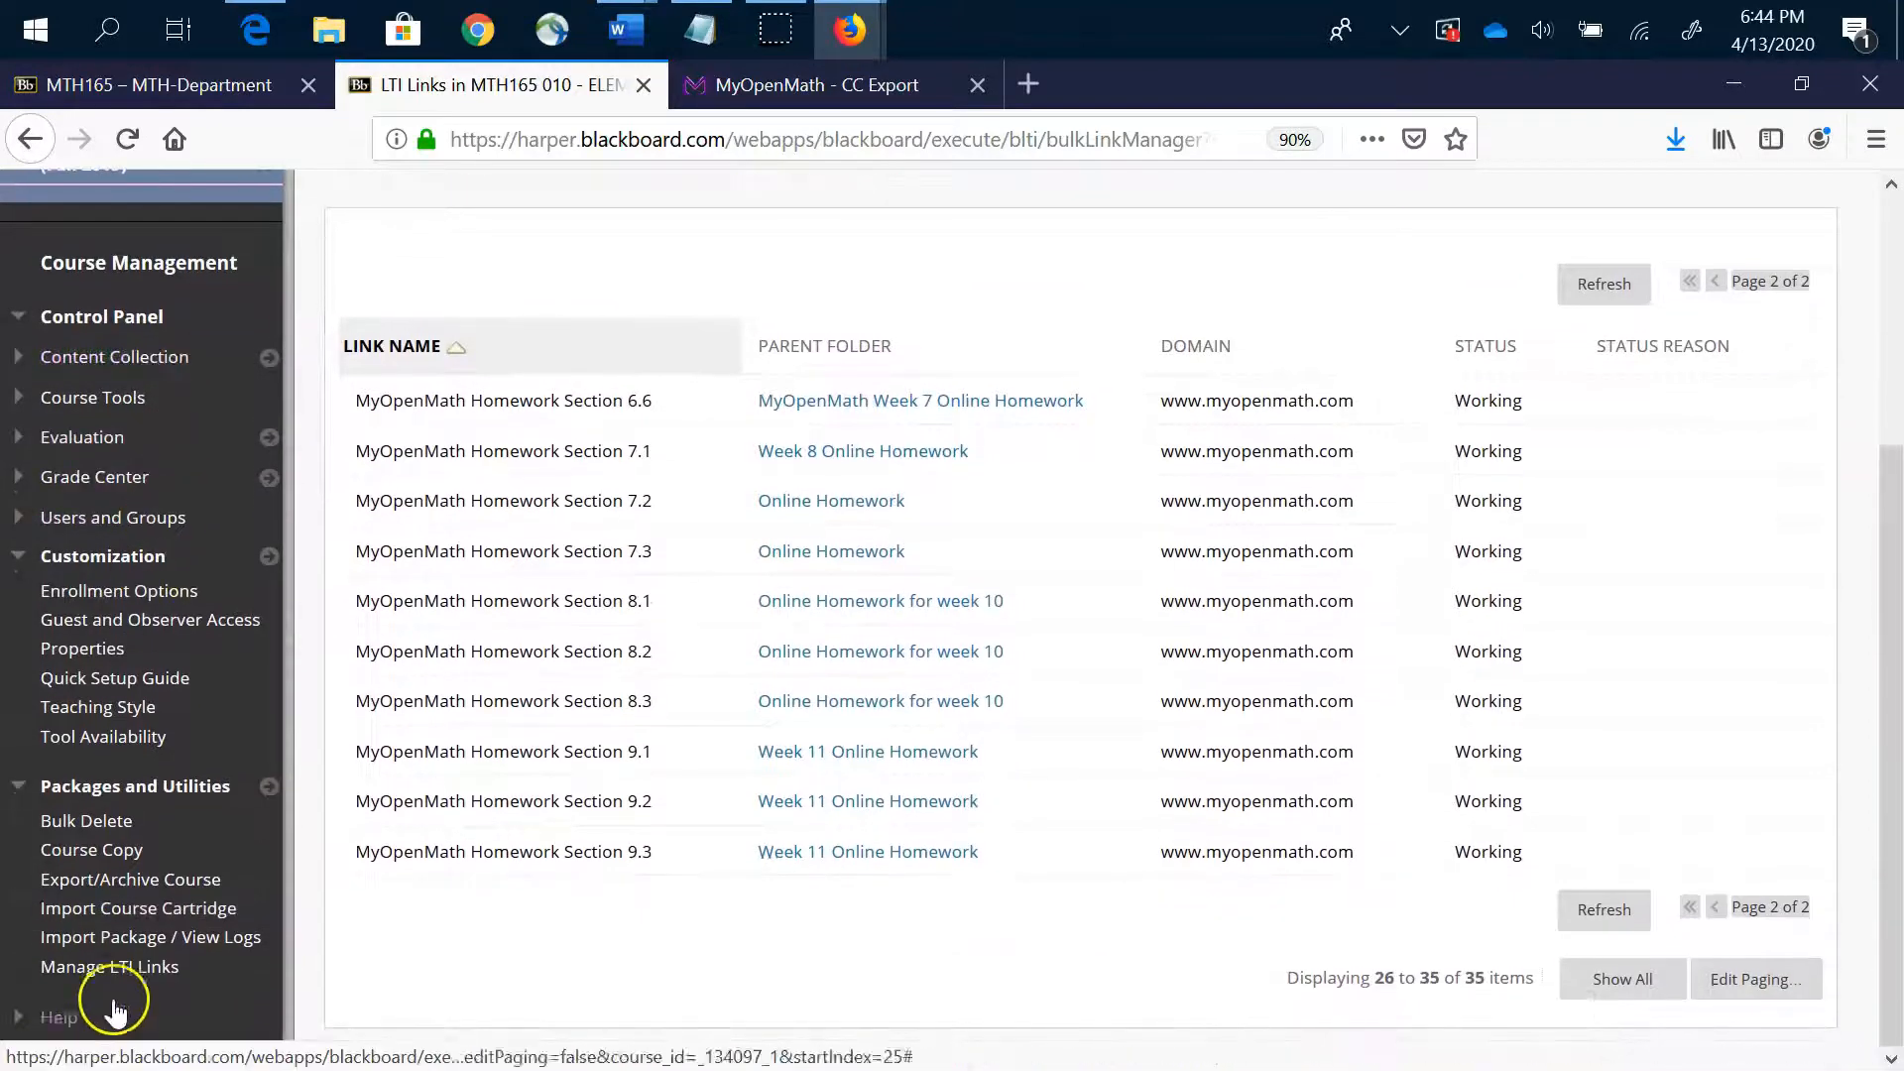
left_click(129, 947)
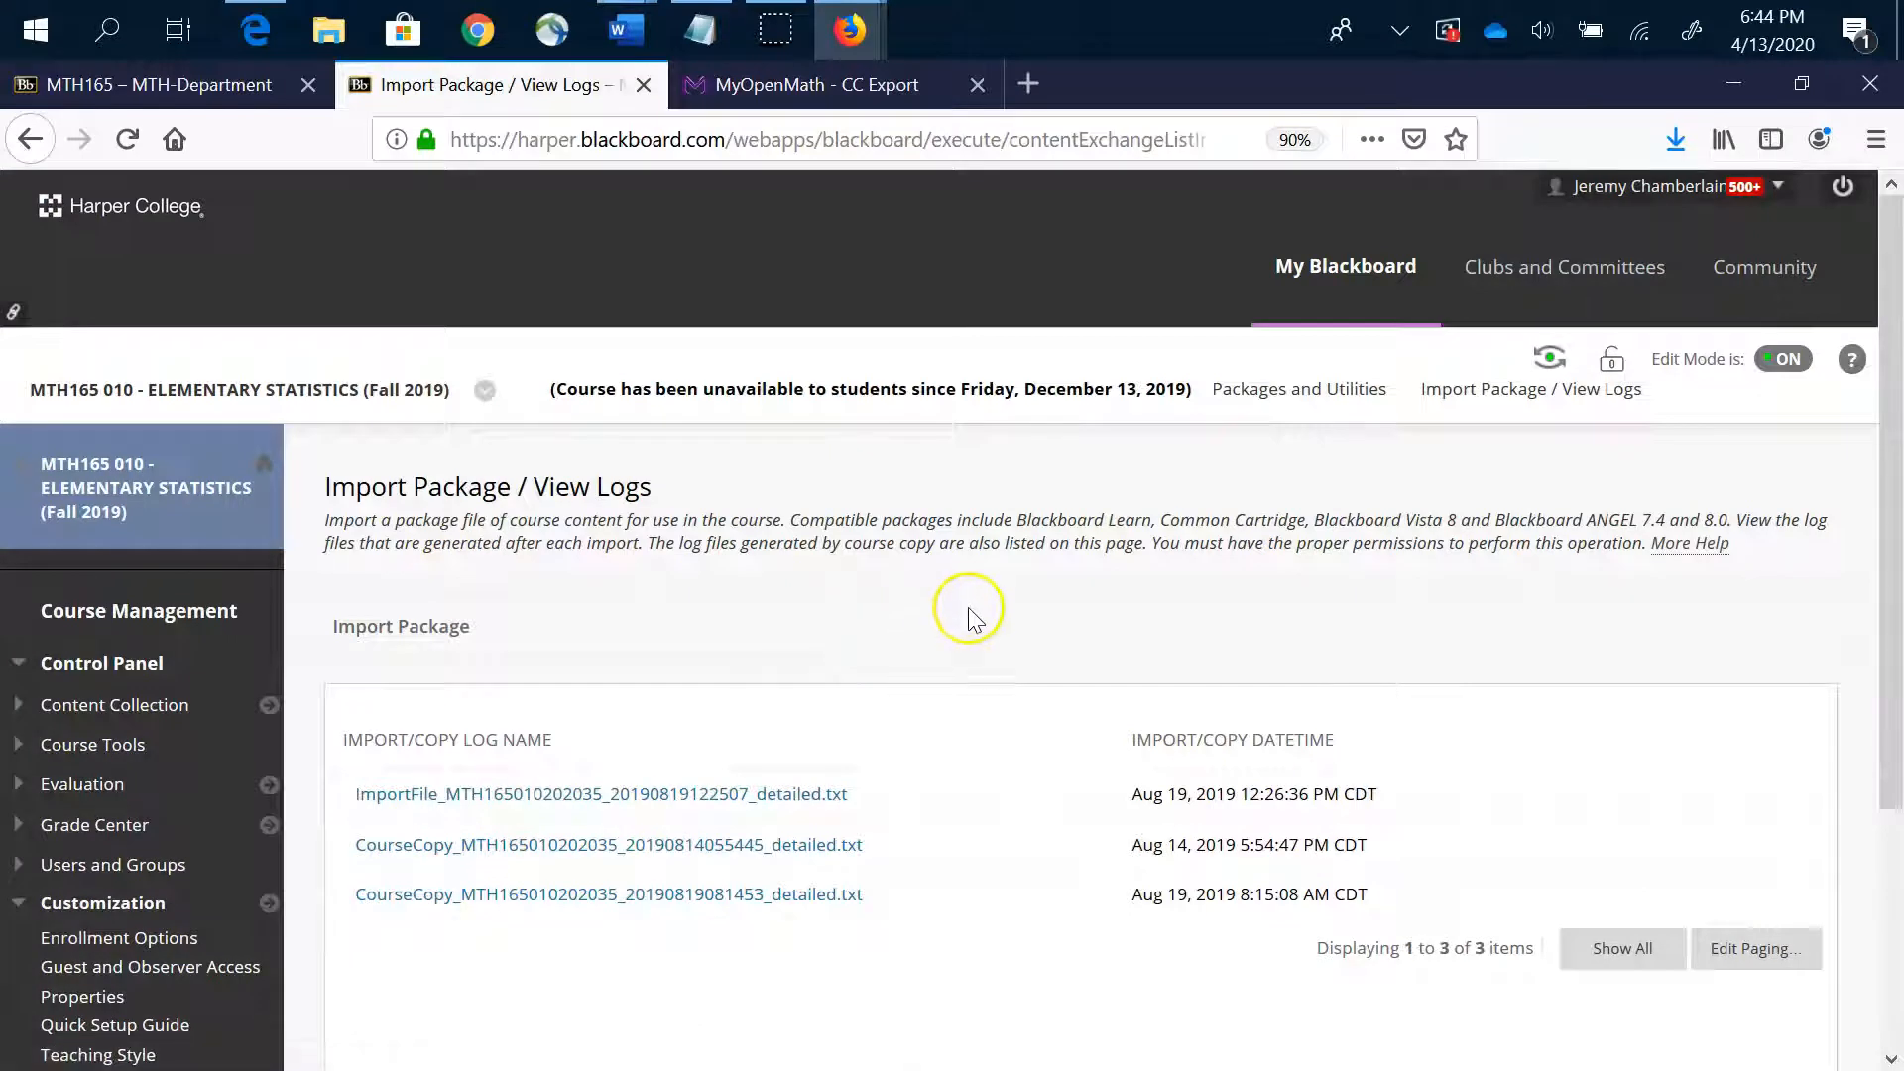
Start a package import into the course and attach BBEXPORT55200.zip from the Downloads folder
left_click(337, 635)
scroll(833, 595, "down", 8)
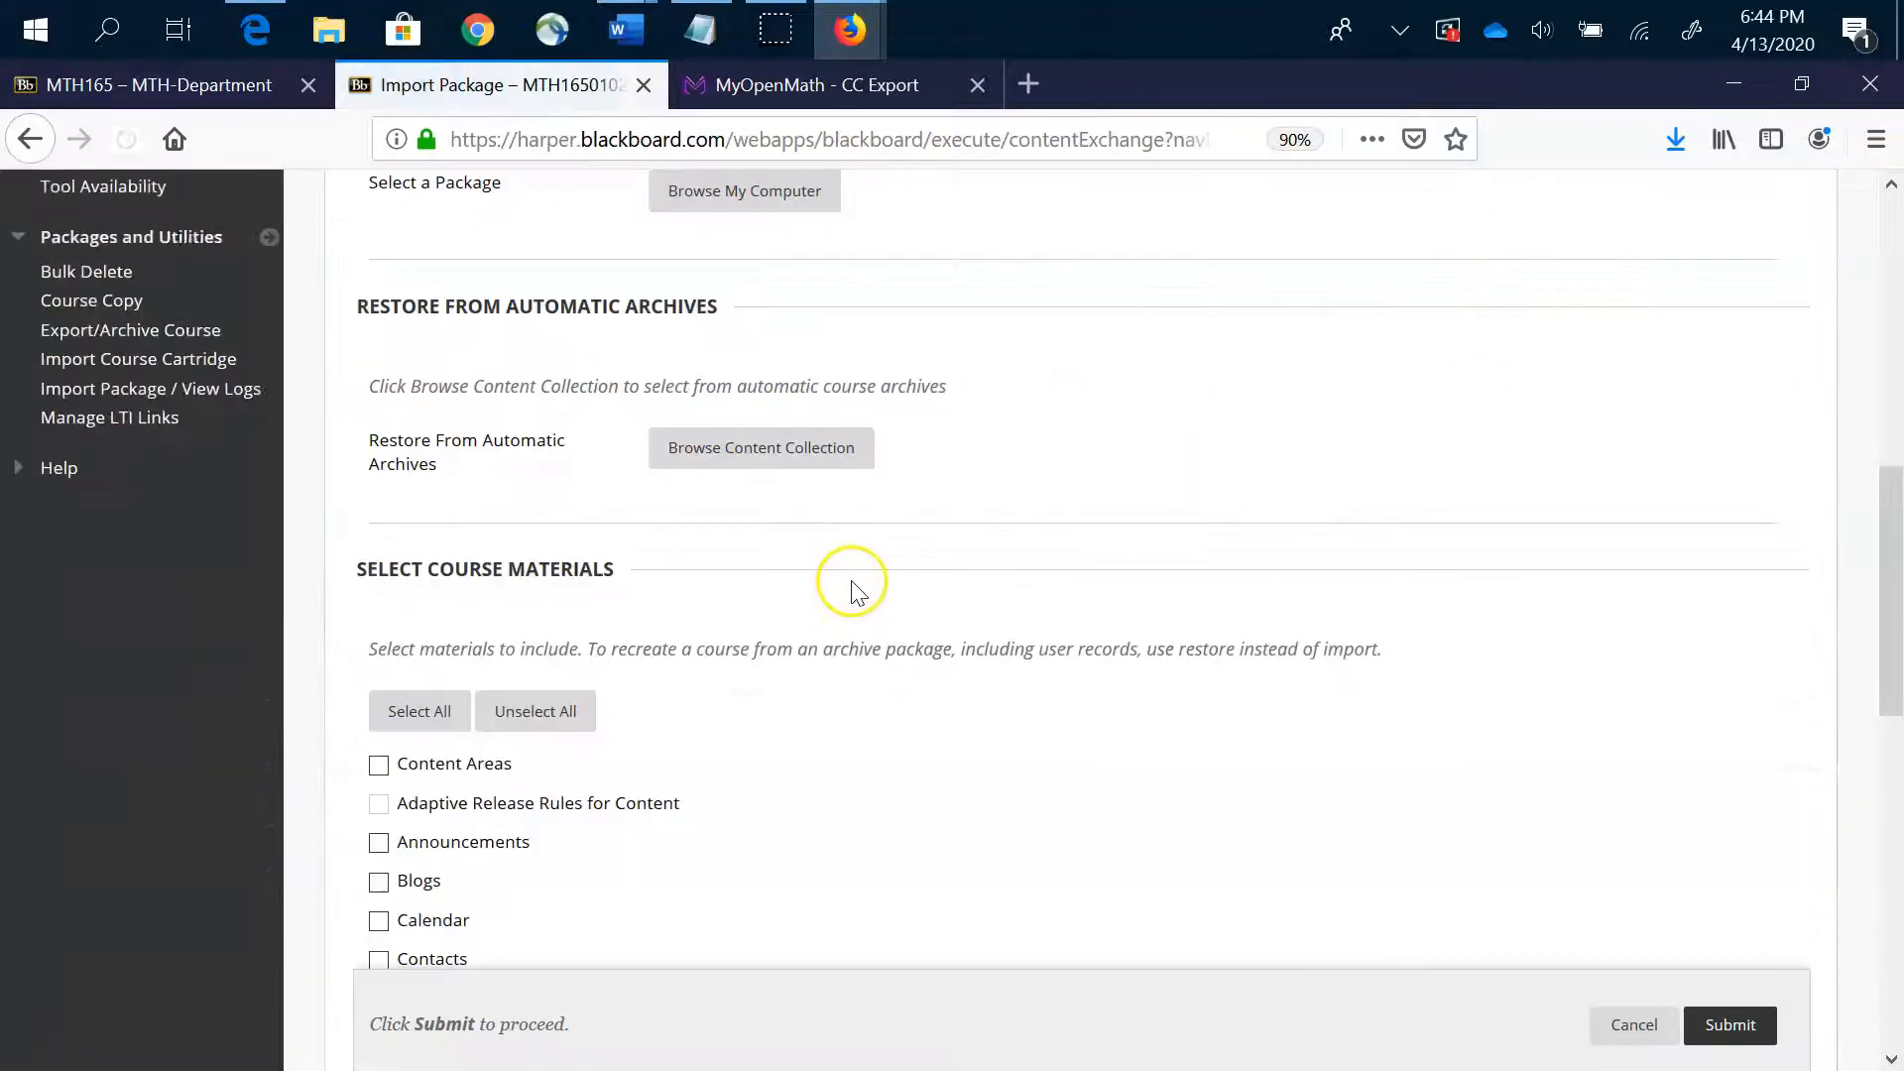
scroll(1270, 608, "up", 3)
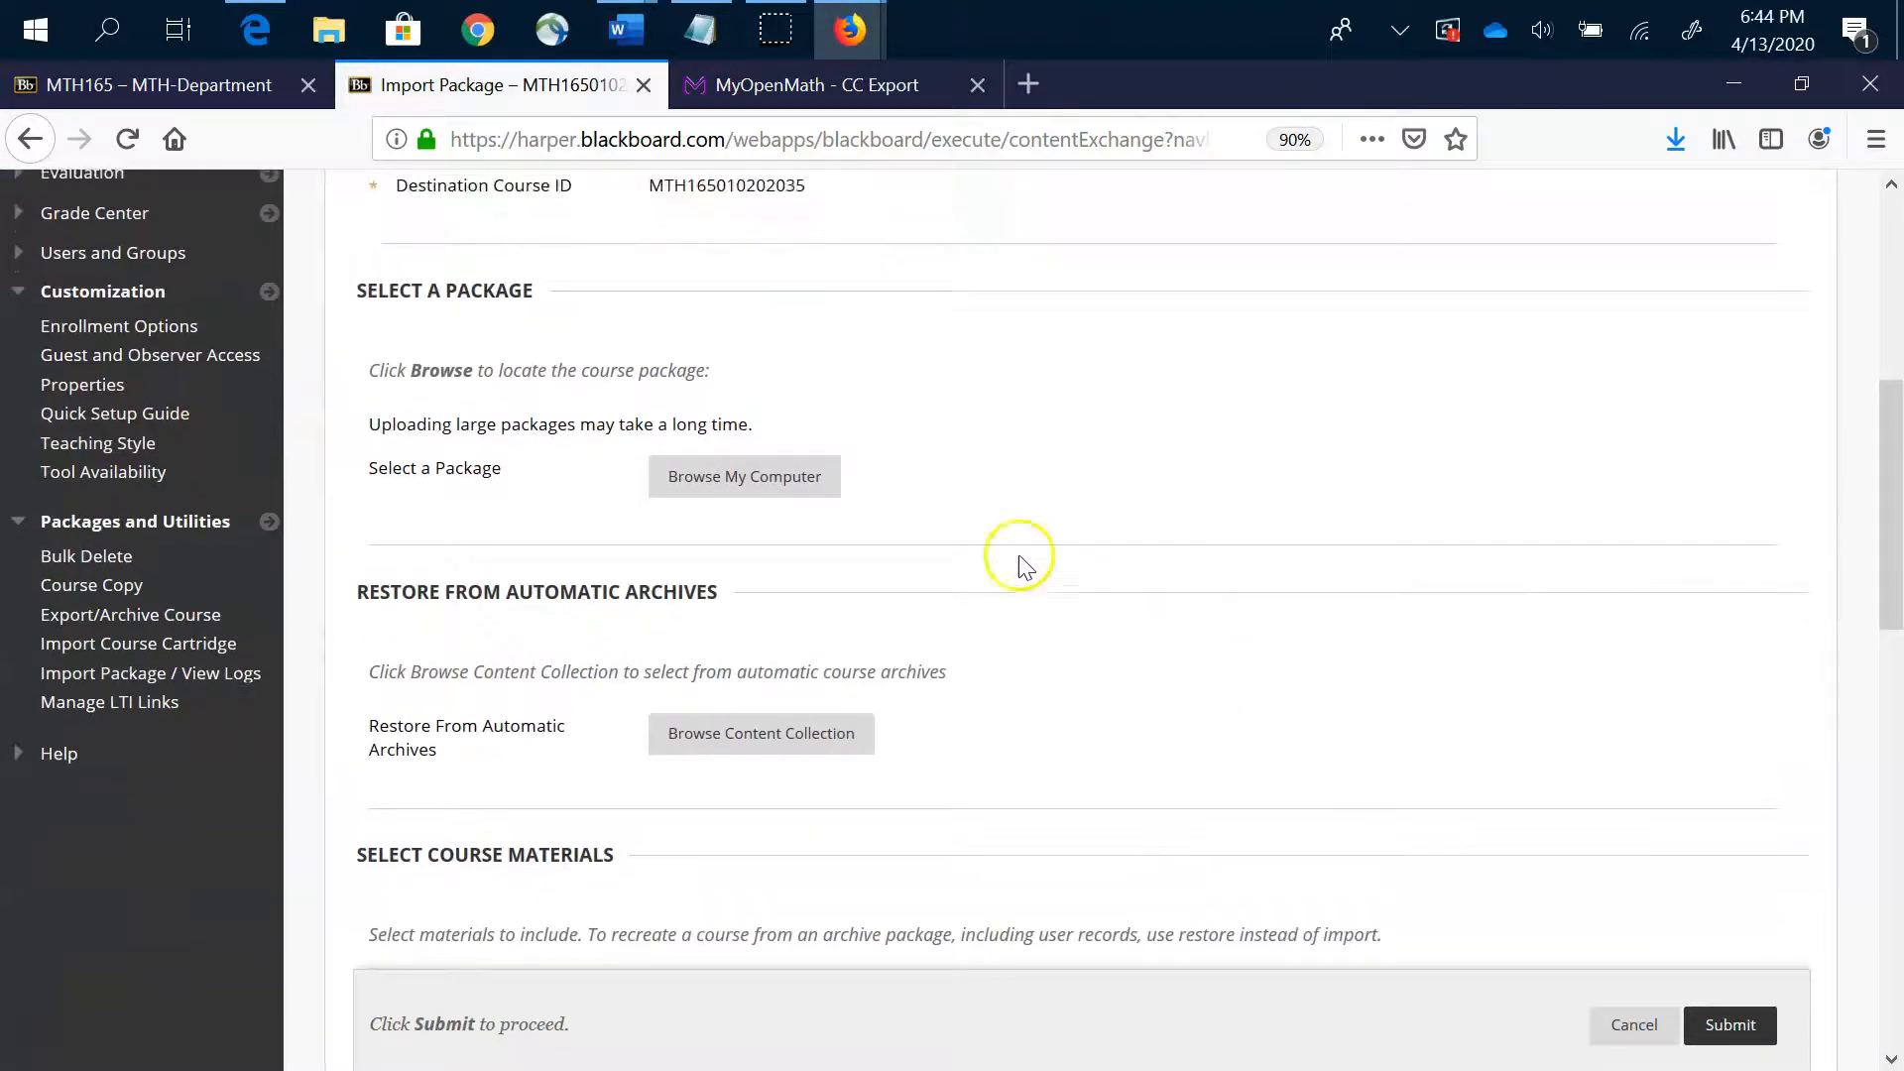
scroll(825, 474, "up", 2)
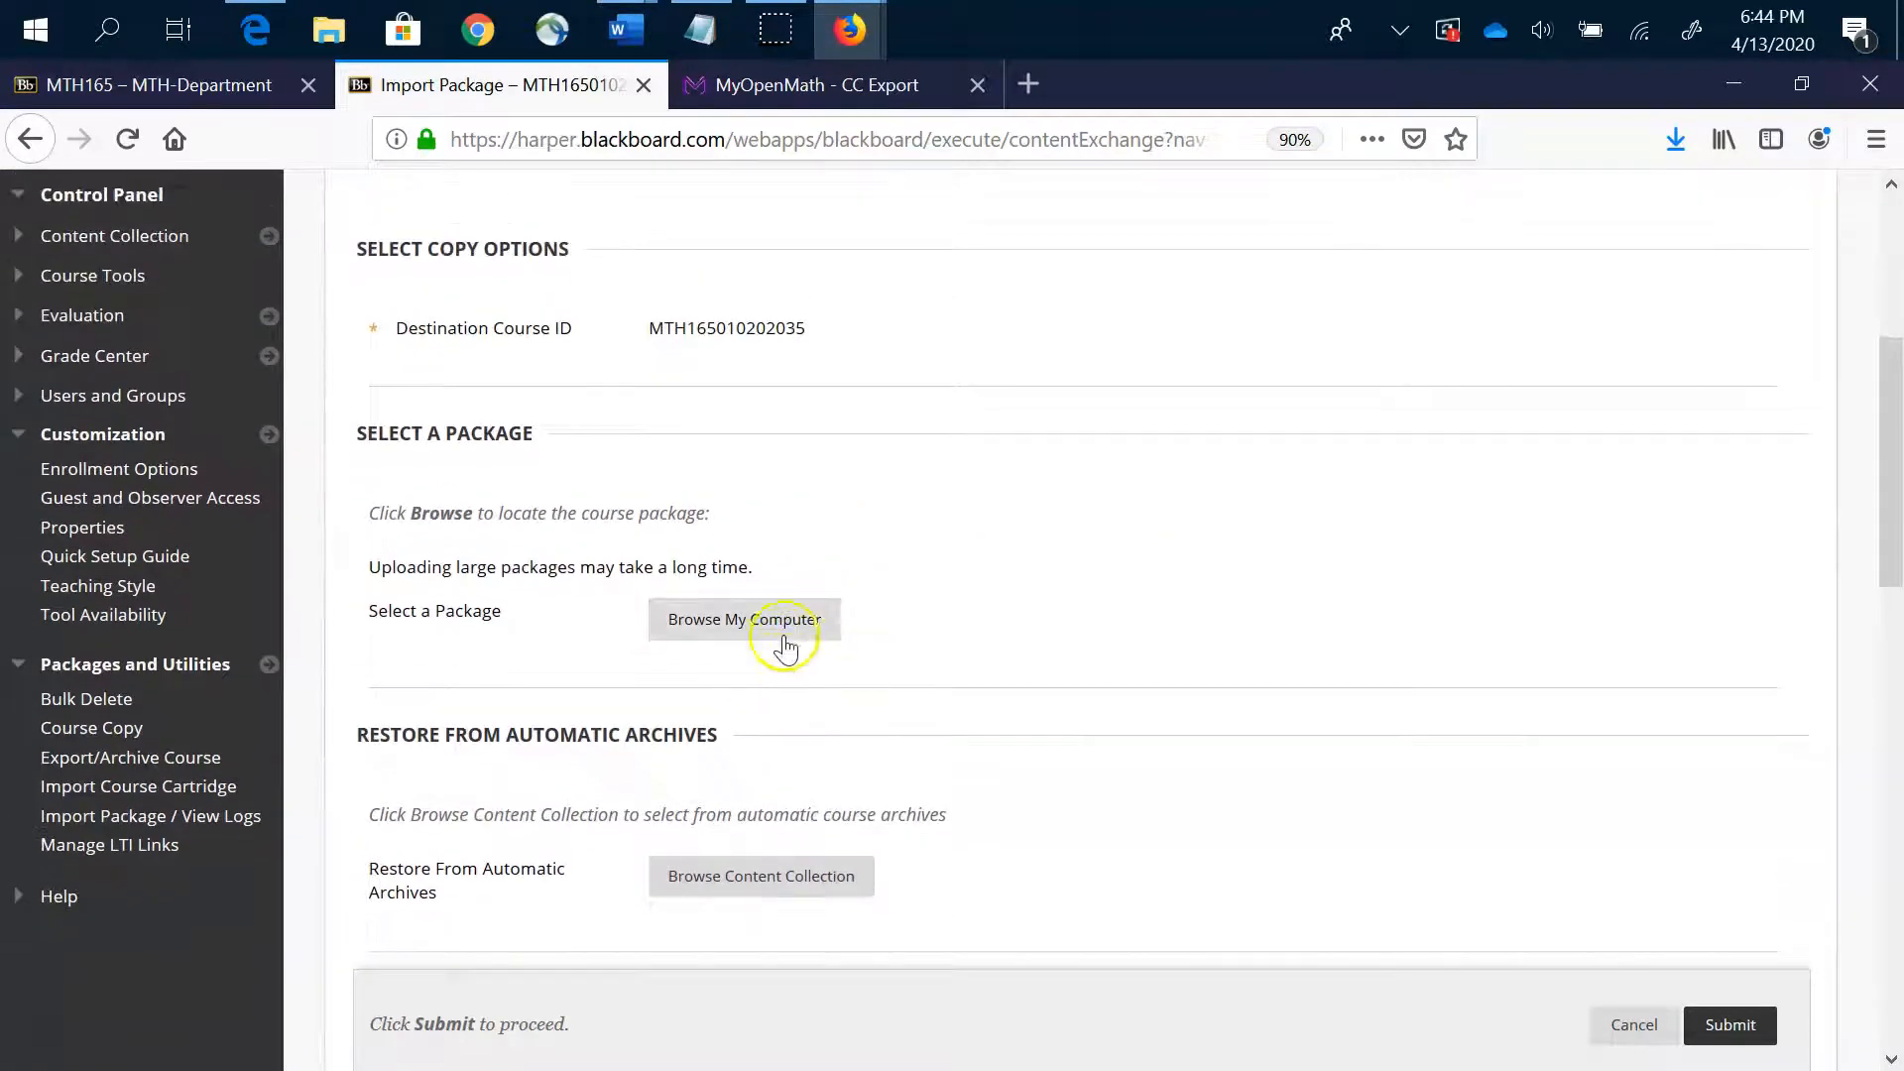
left_click(784, 628)
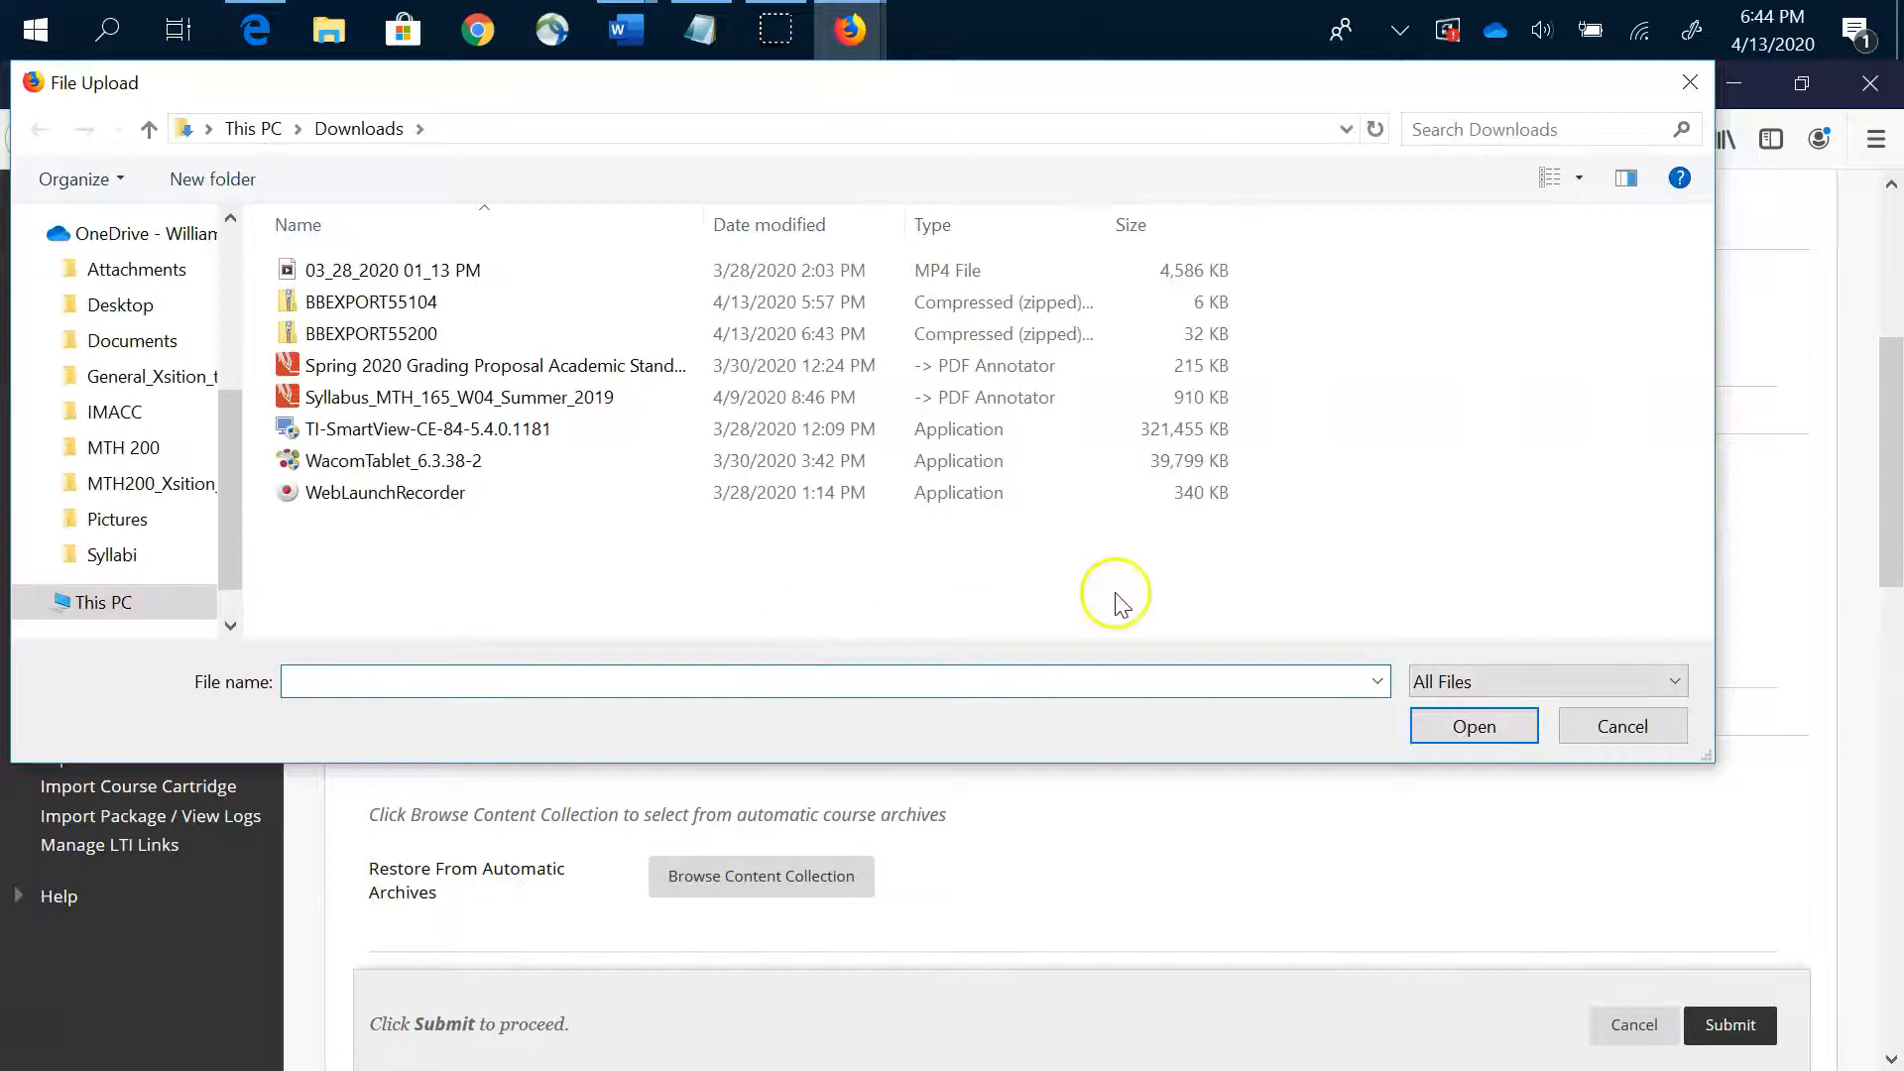
left_click(402, 337)
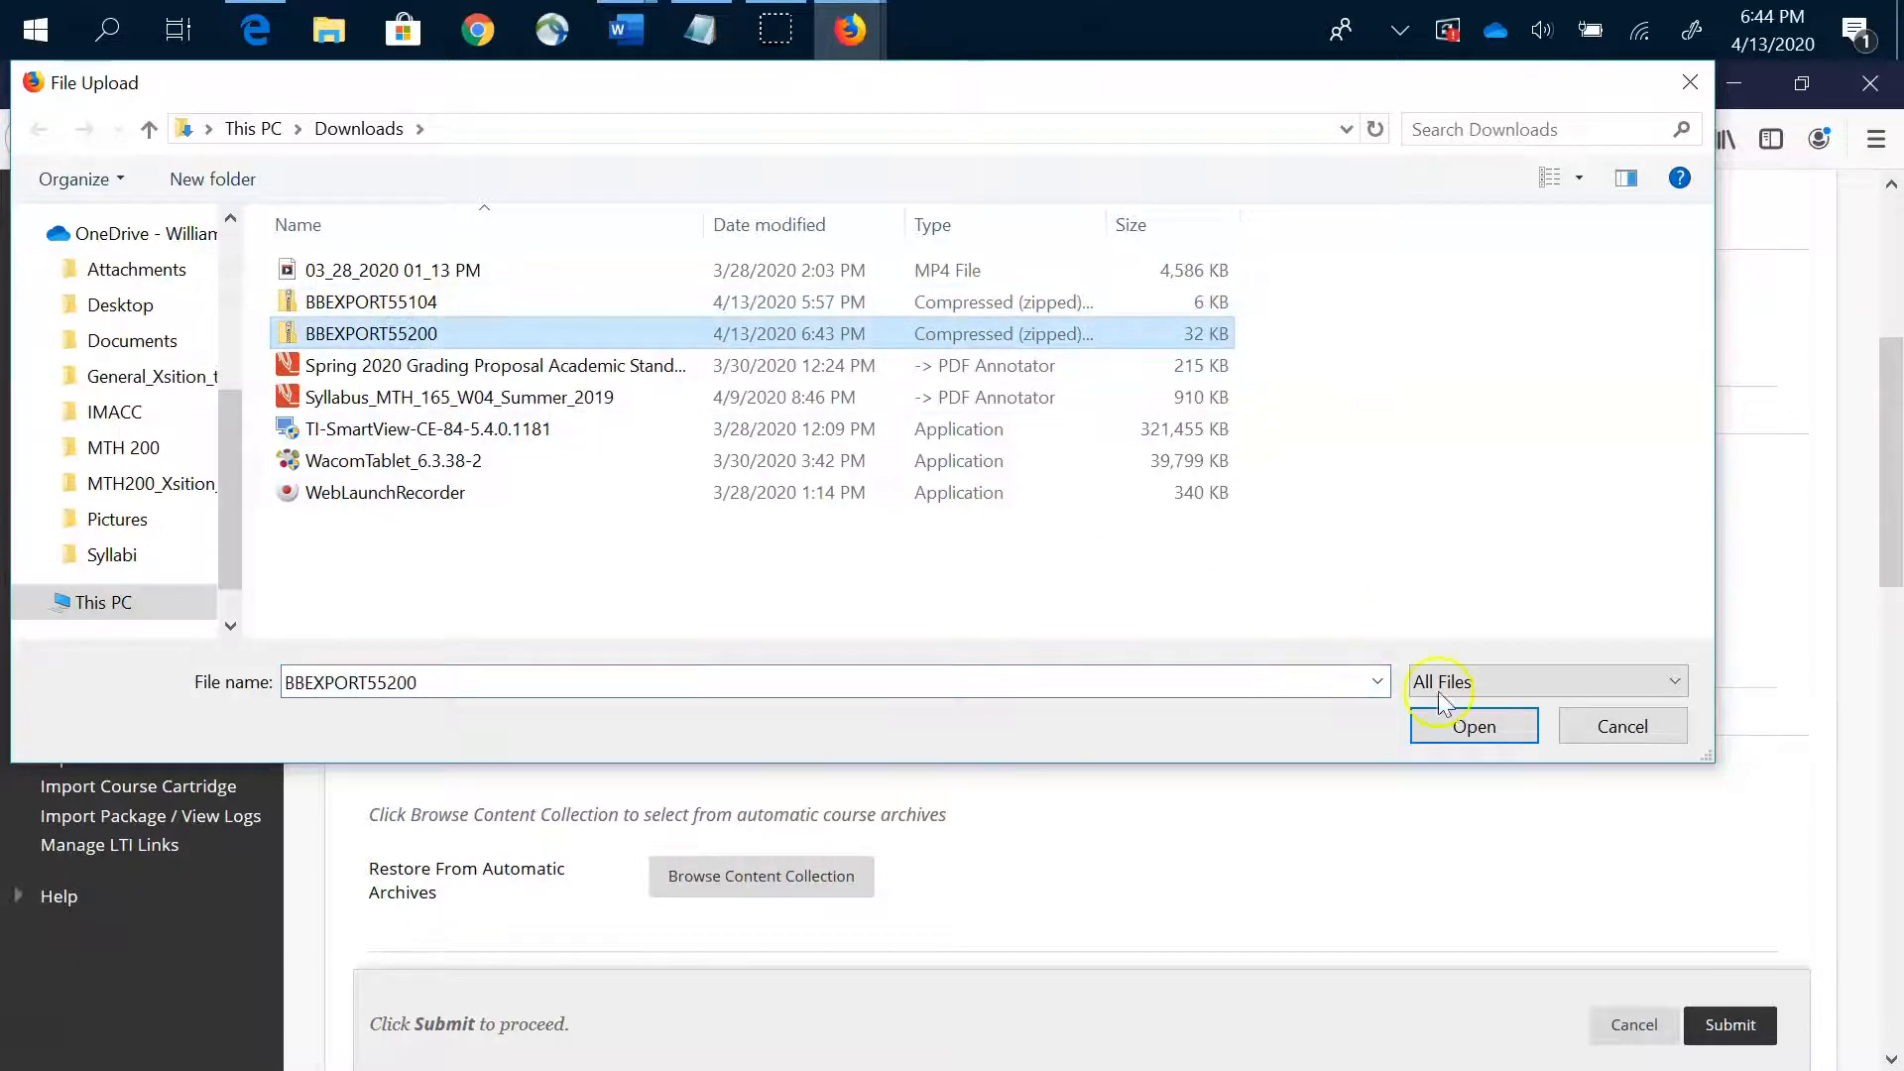
left_click(1495, 734)
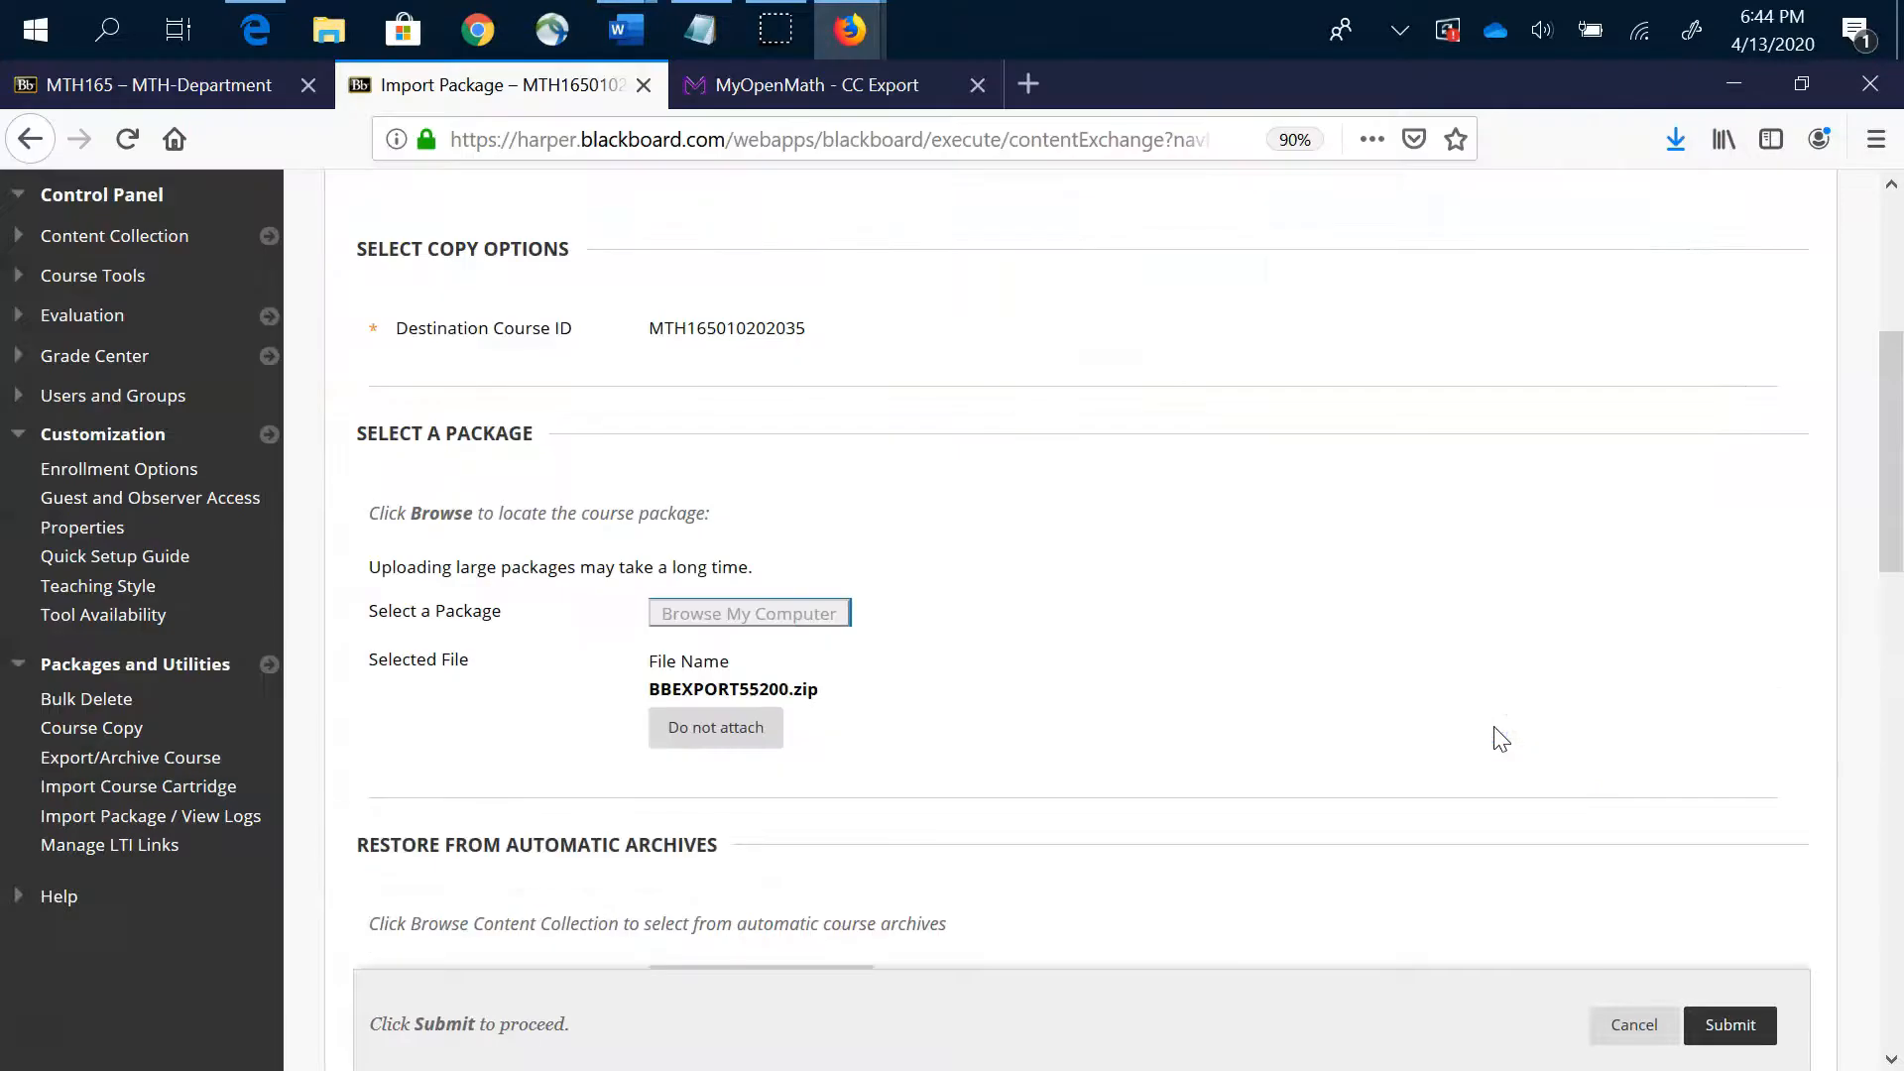
Select all course materials for the import and submit it
scroll(1383, 575, "down", 3)
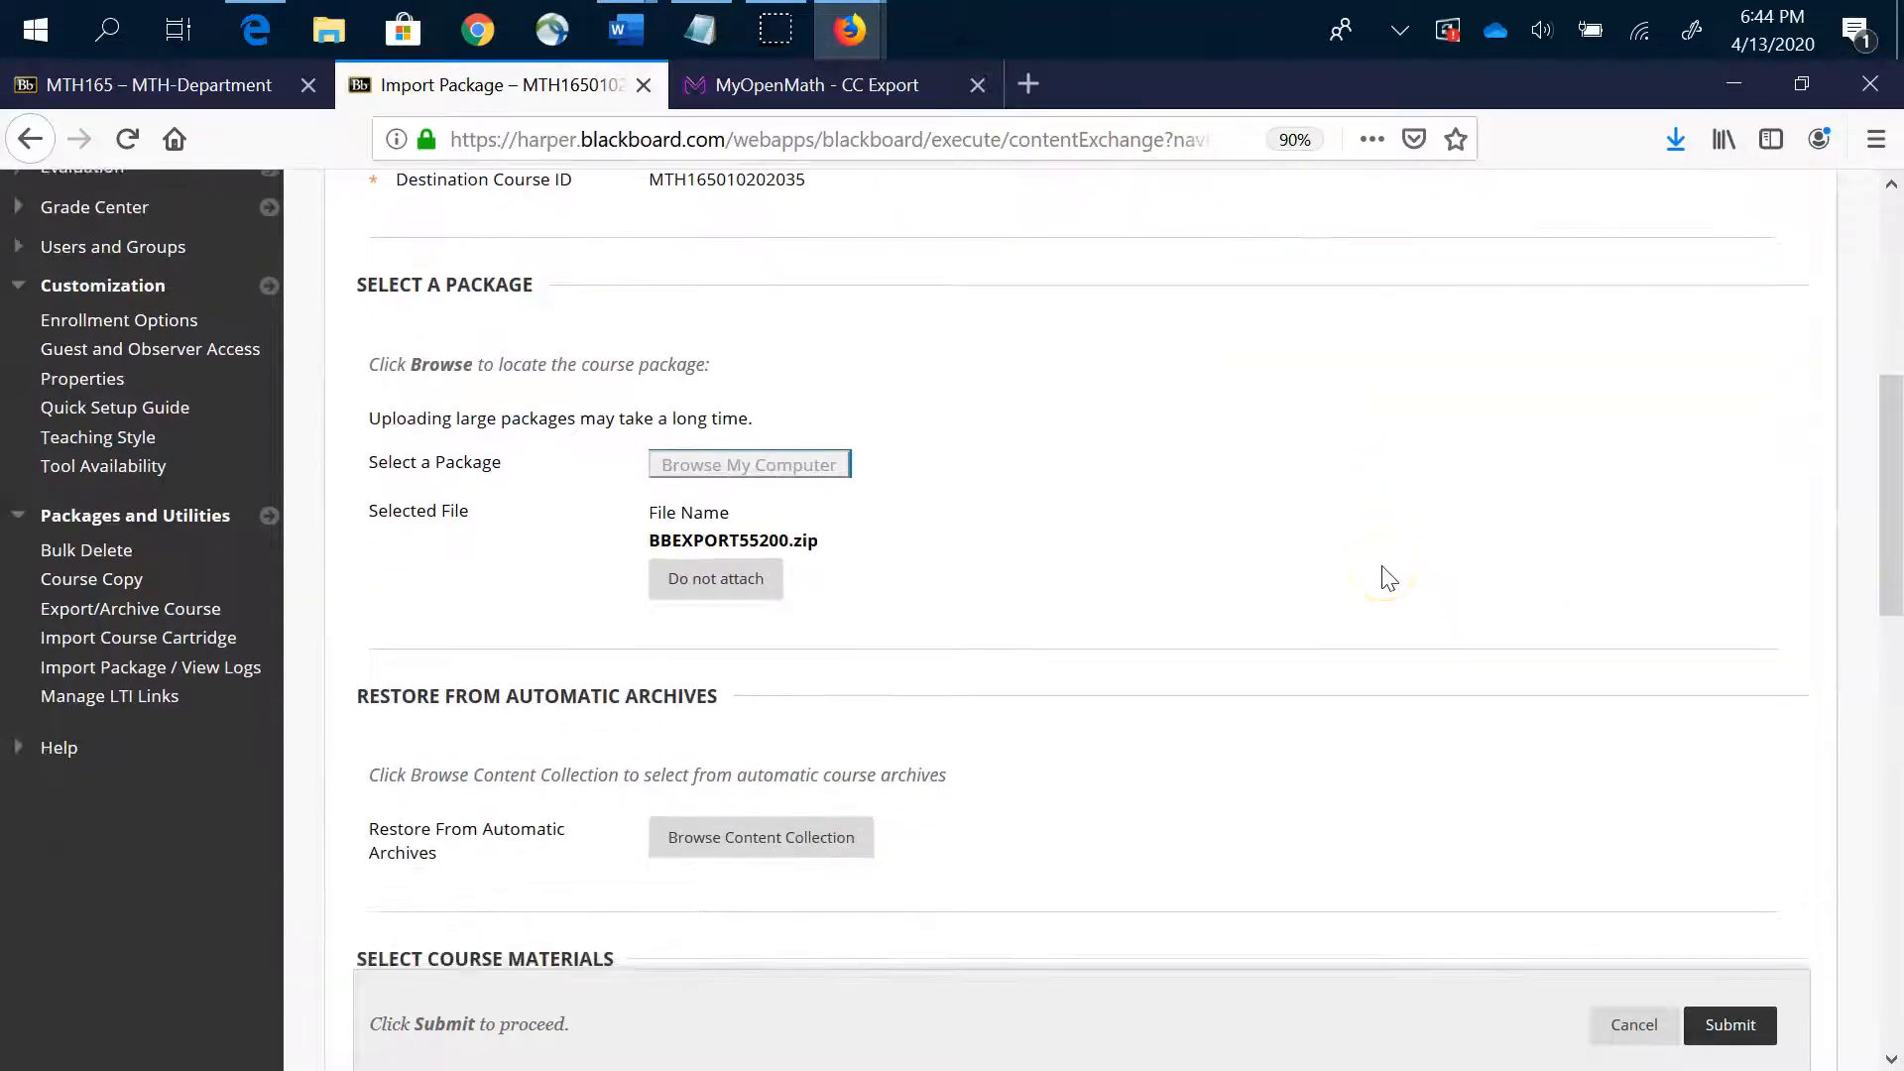
scroll(1384, 576, "down", 4)
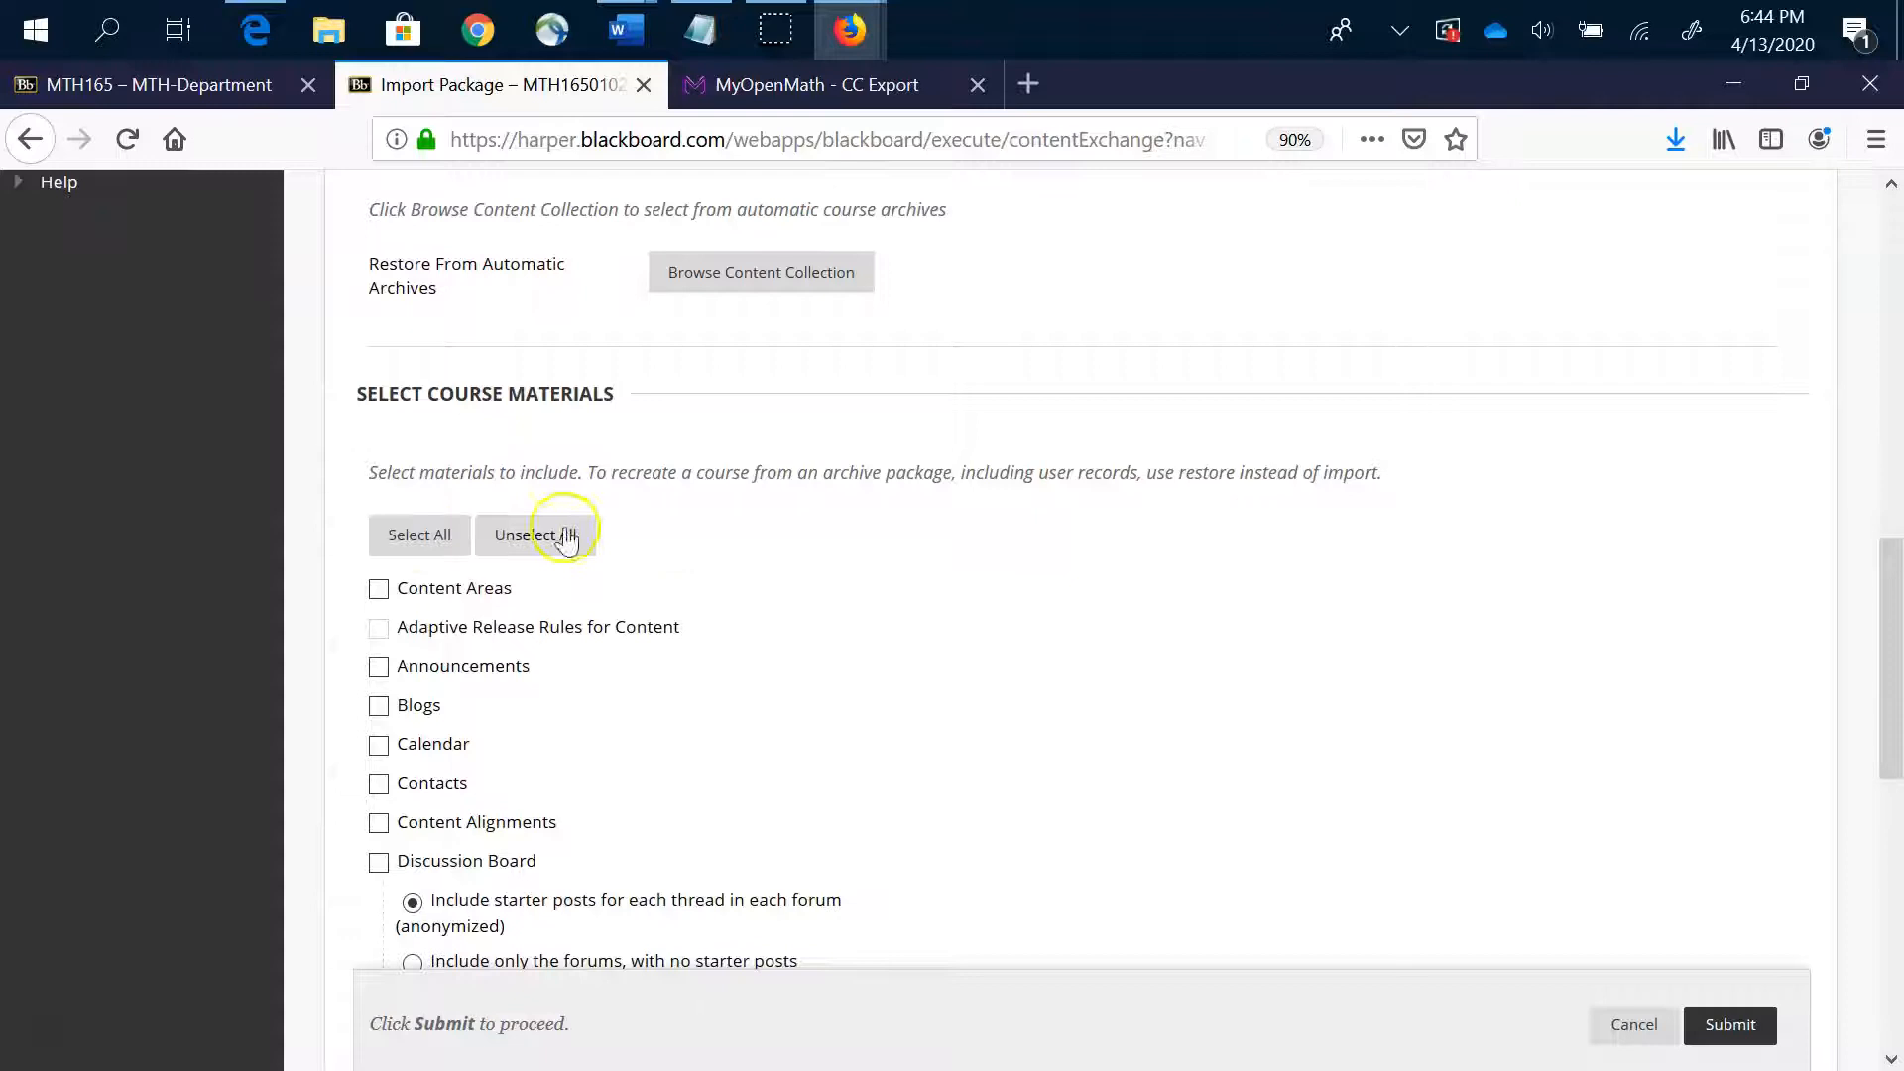
left_click(379, 541)
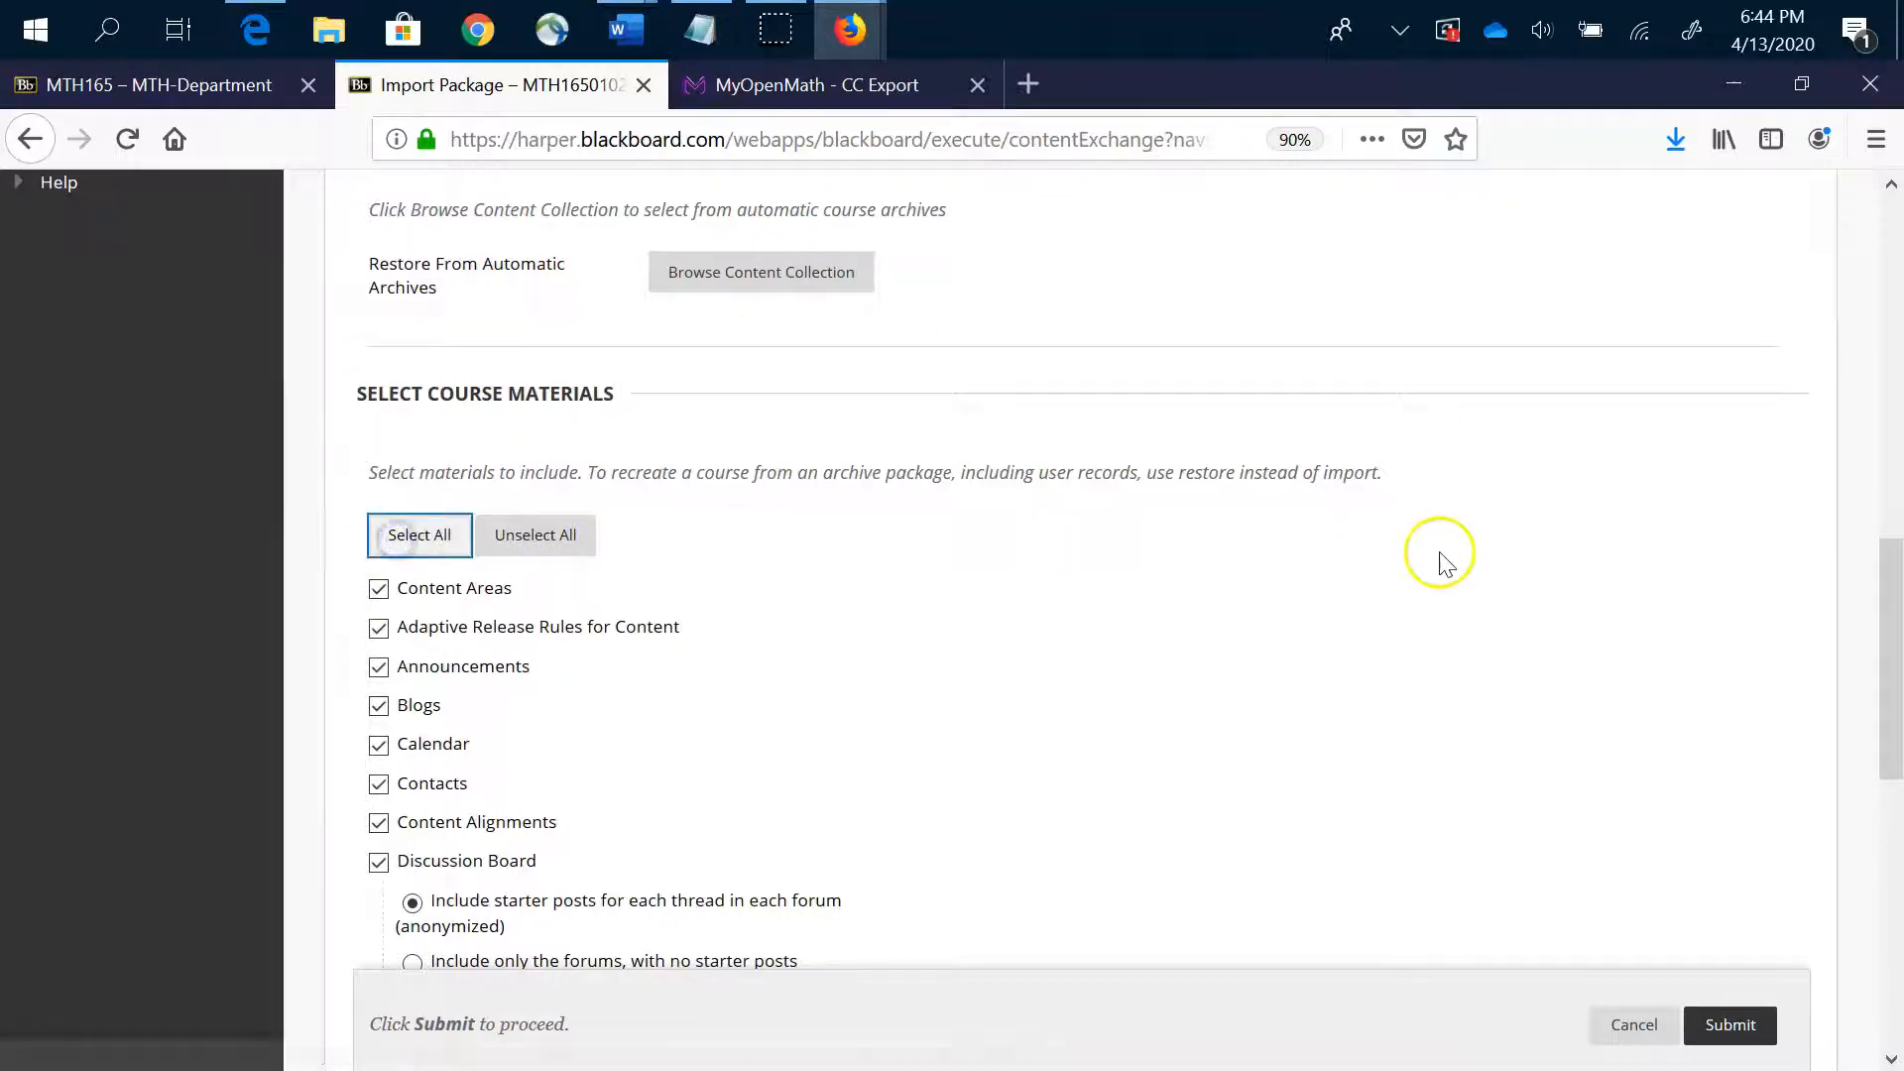
scroll(1428, 565, "down", 4)
scroll(1428, 565, "down", 5)
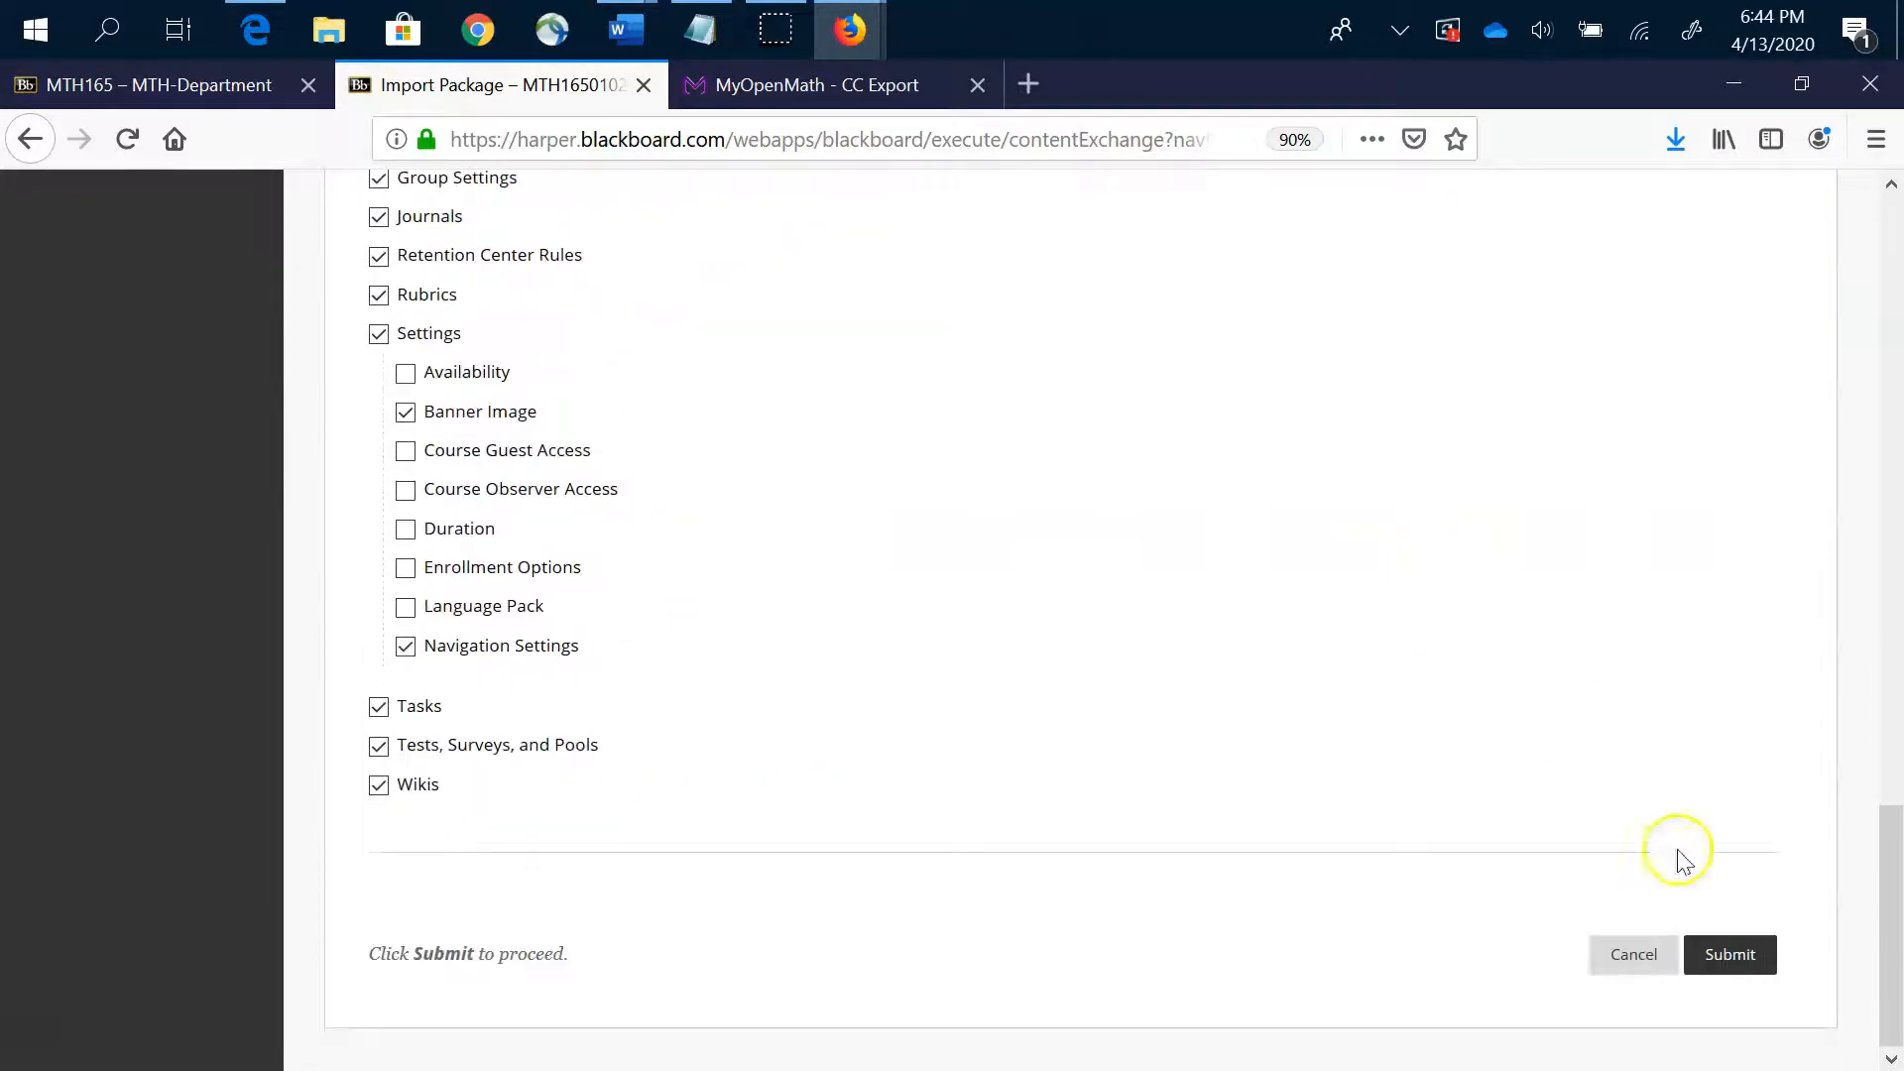
left_click(1727, 954)
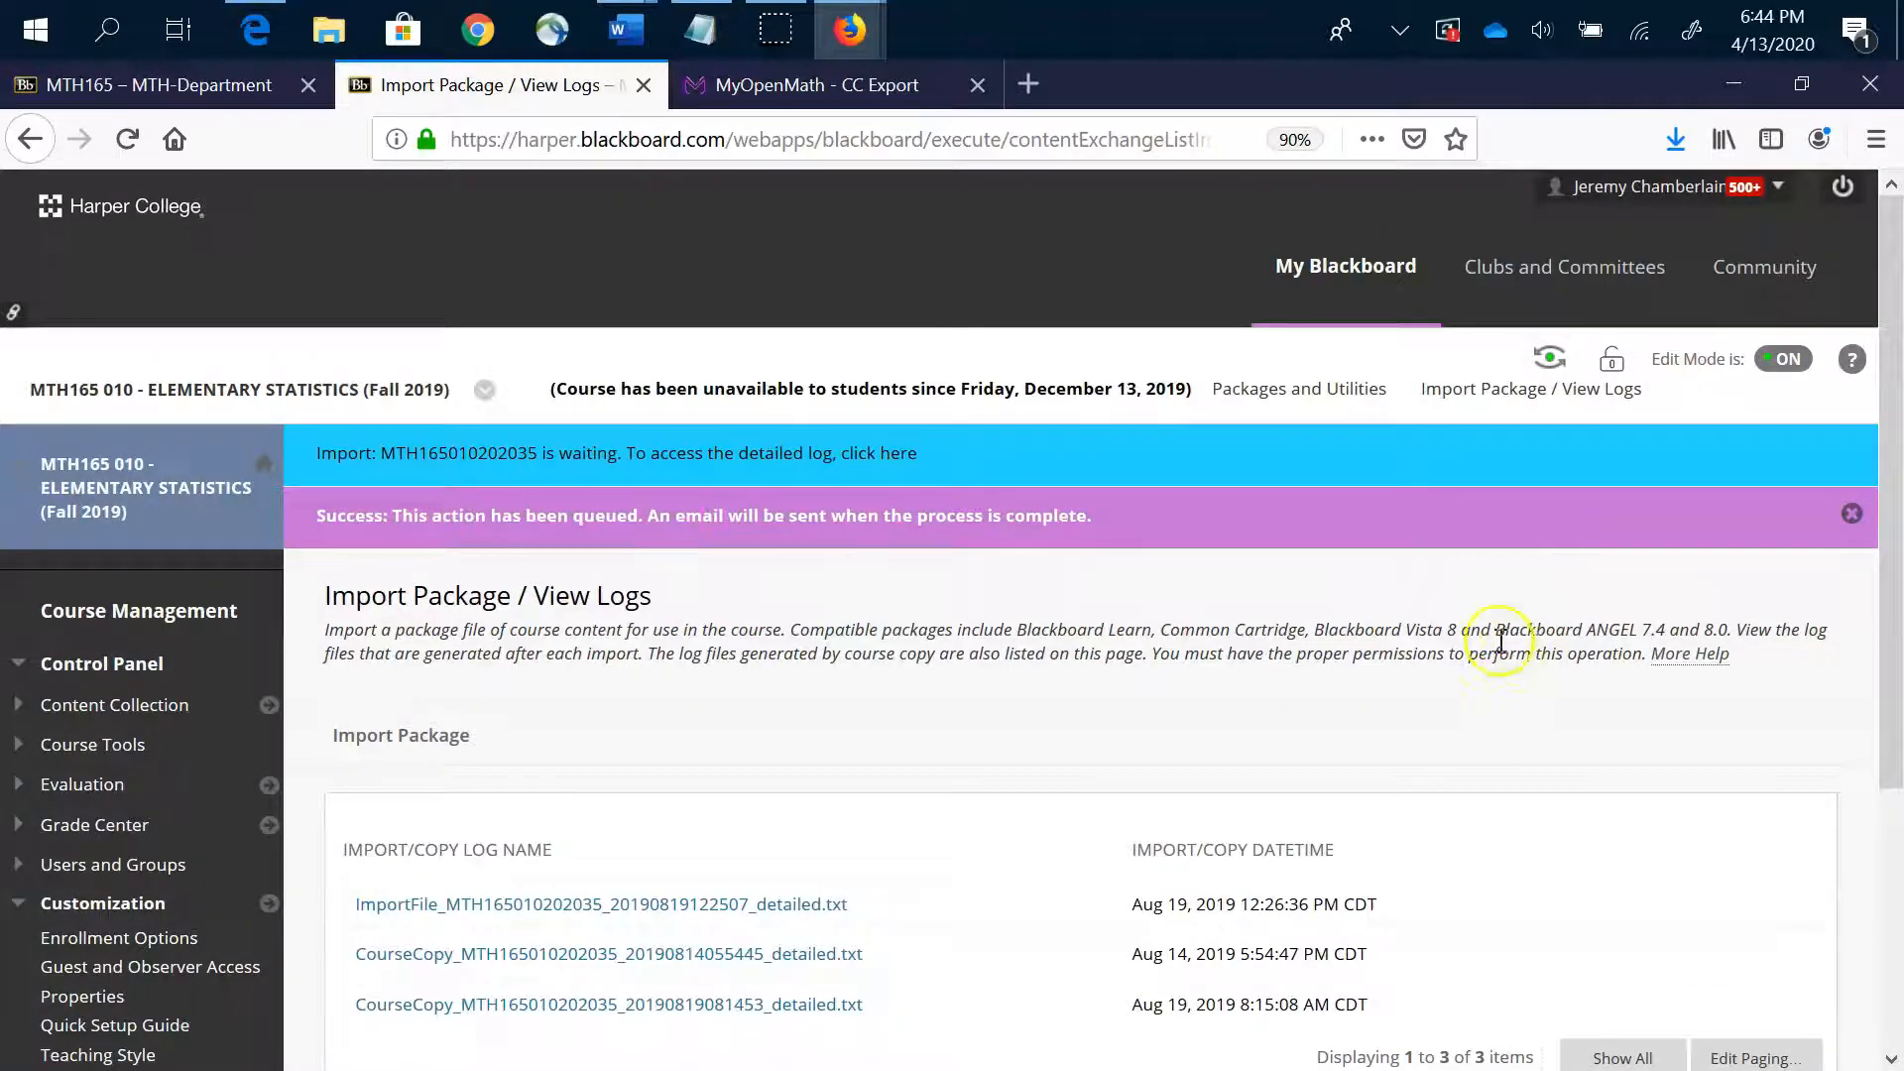
Check the import status, and open the credentials of the Exam 1 link for editing from the course's LTI links
scroll(982, 575, "down", 3)
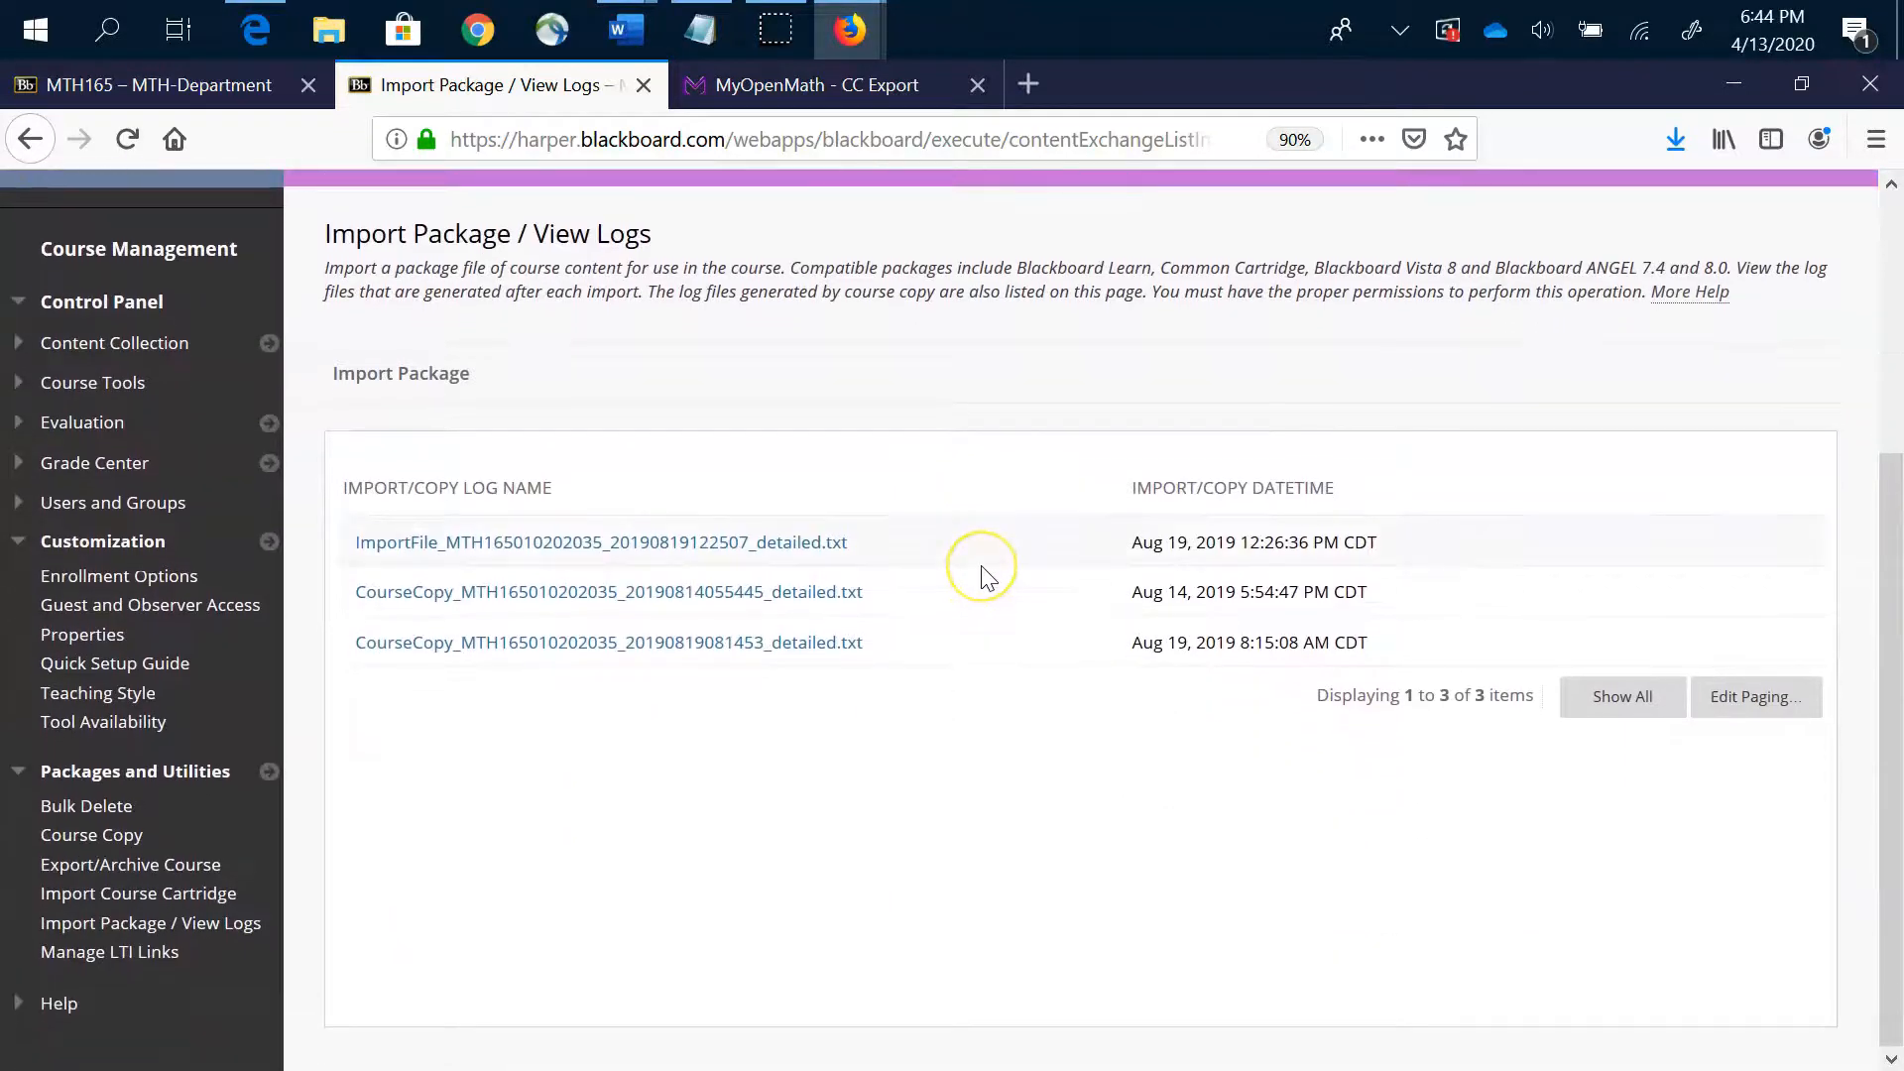
scroll(982, 575, "up", 3)
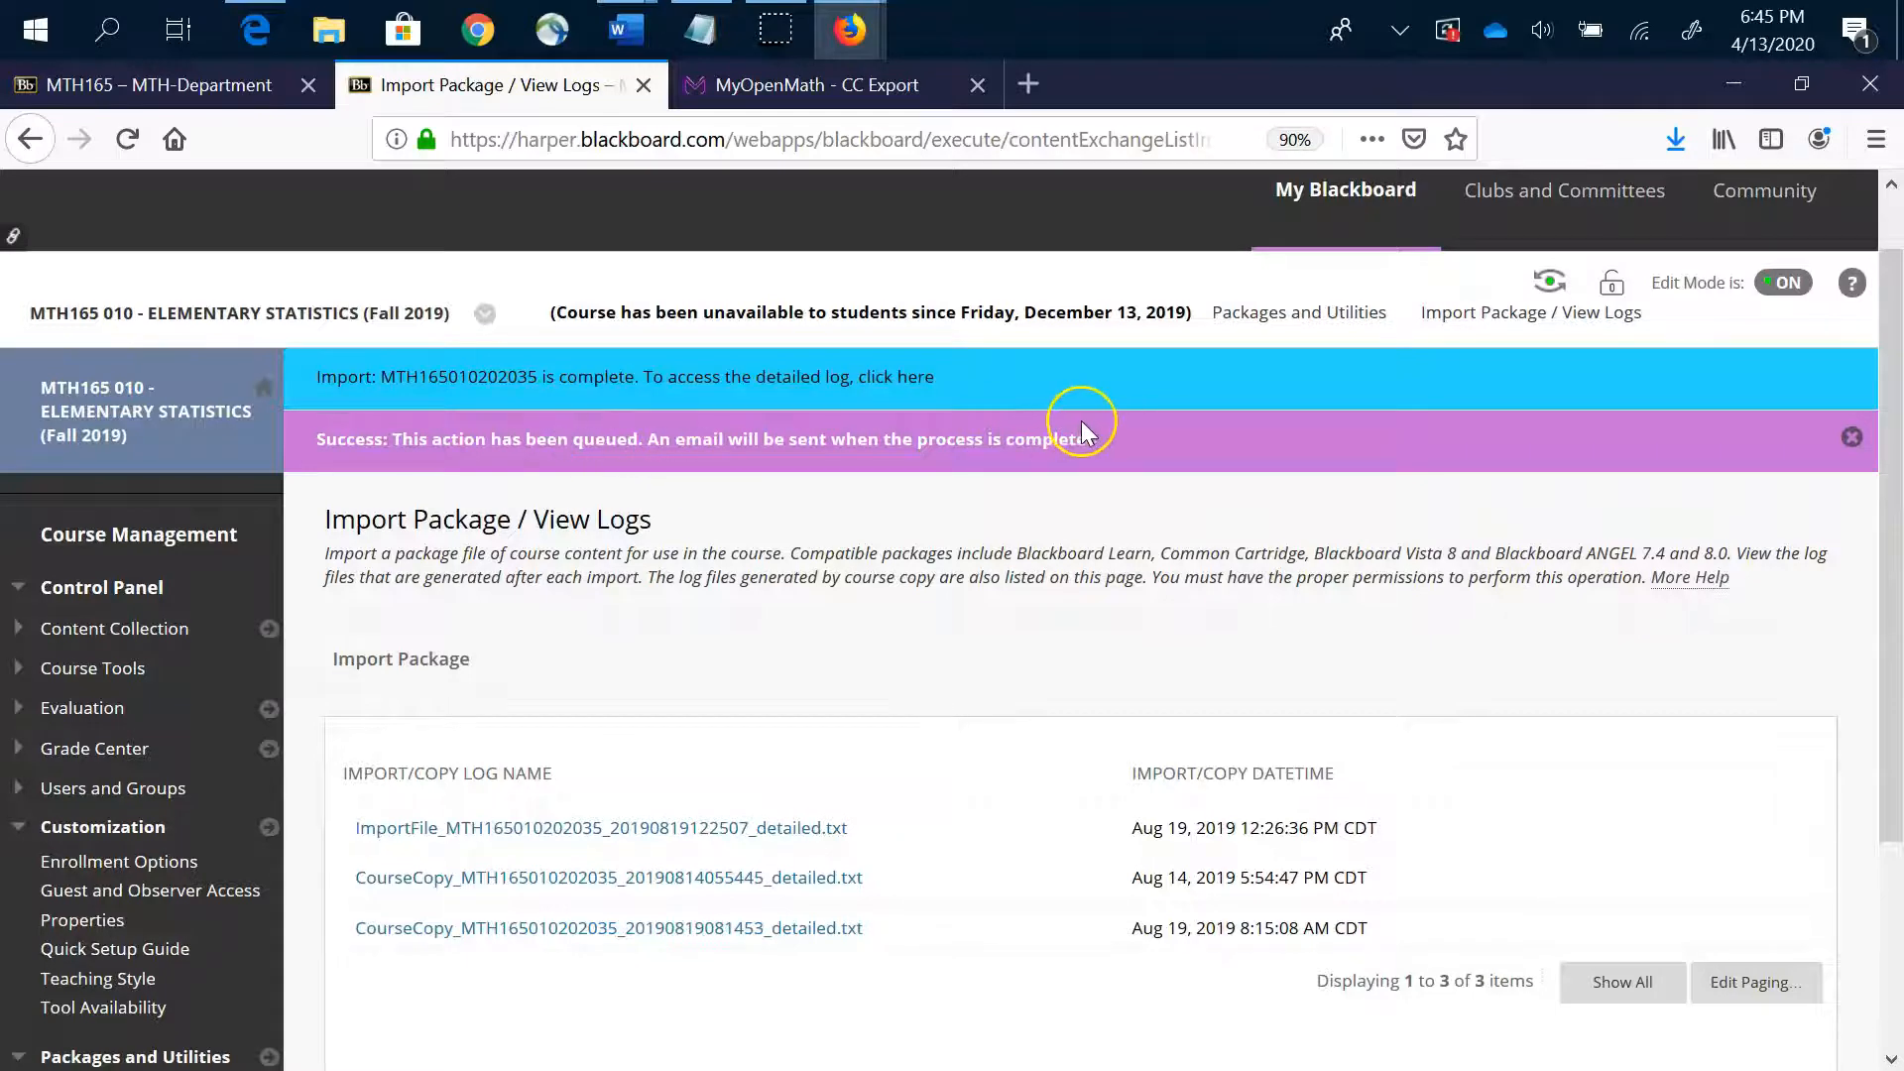
scroll(1051, 426, "down", 3)
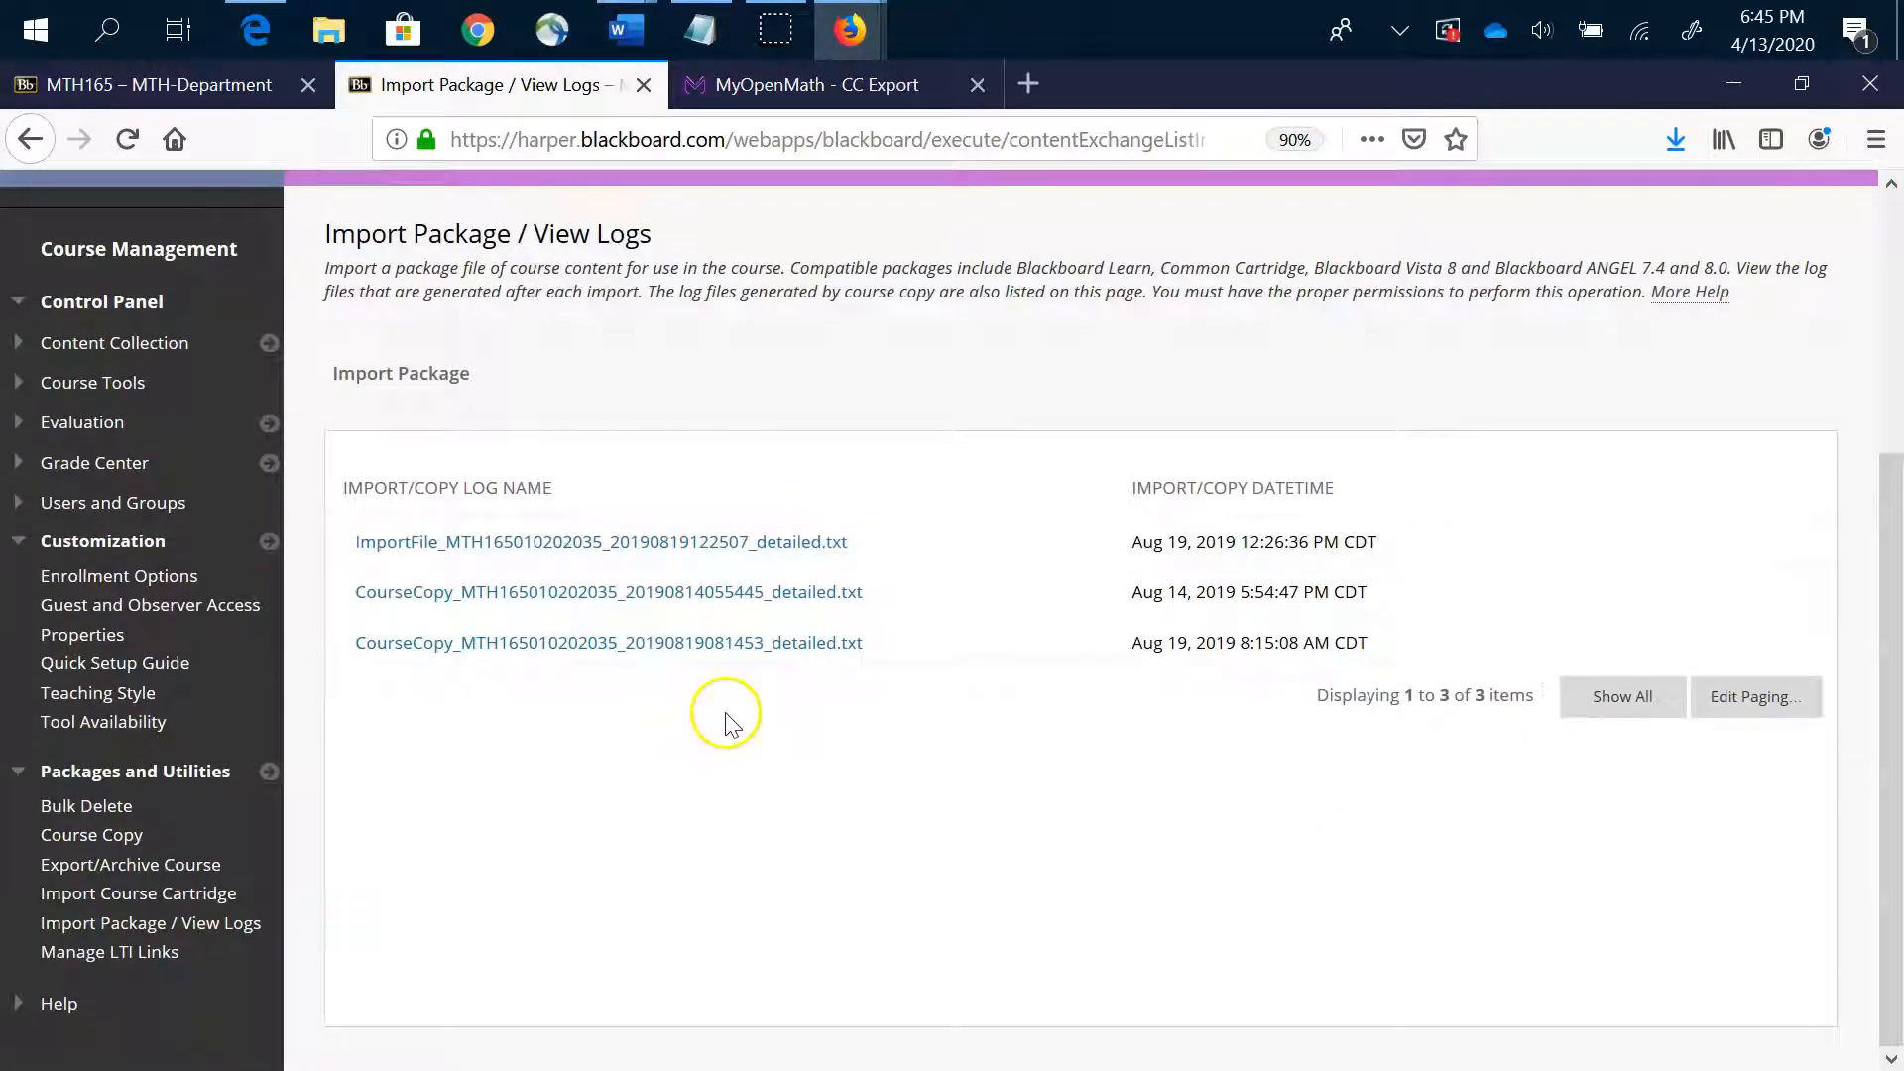
left_click(144, 954)
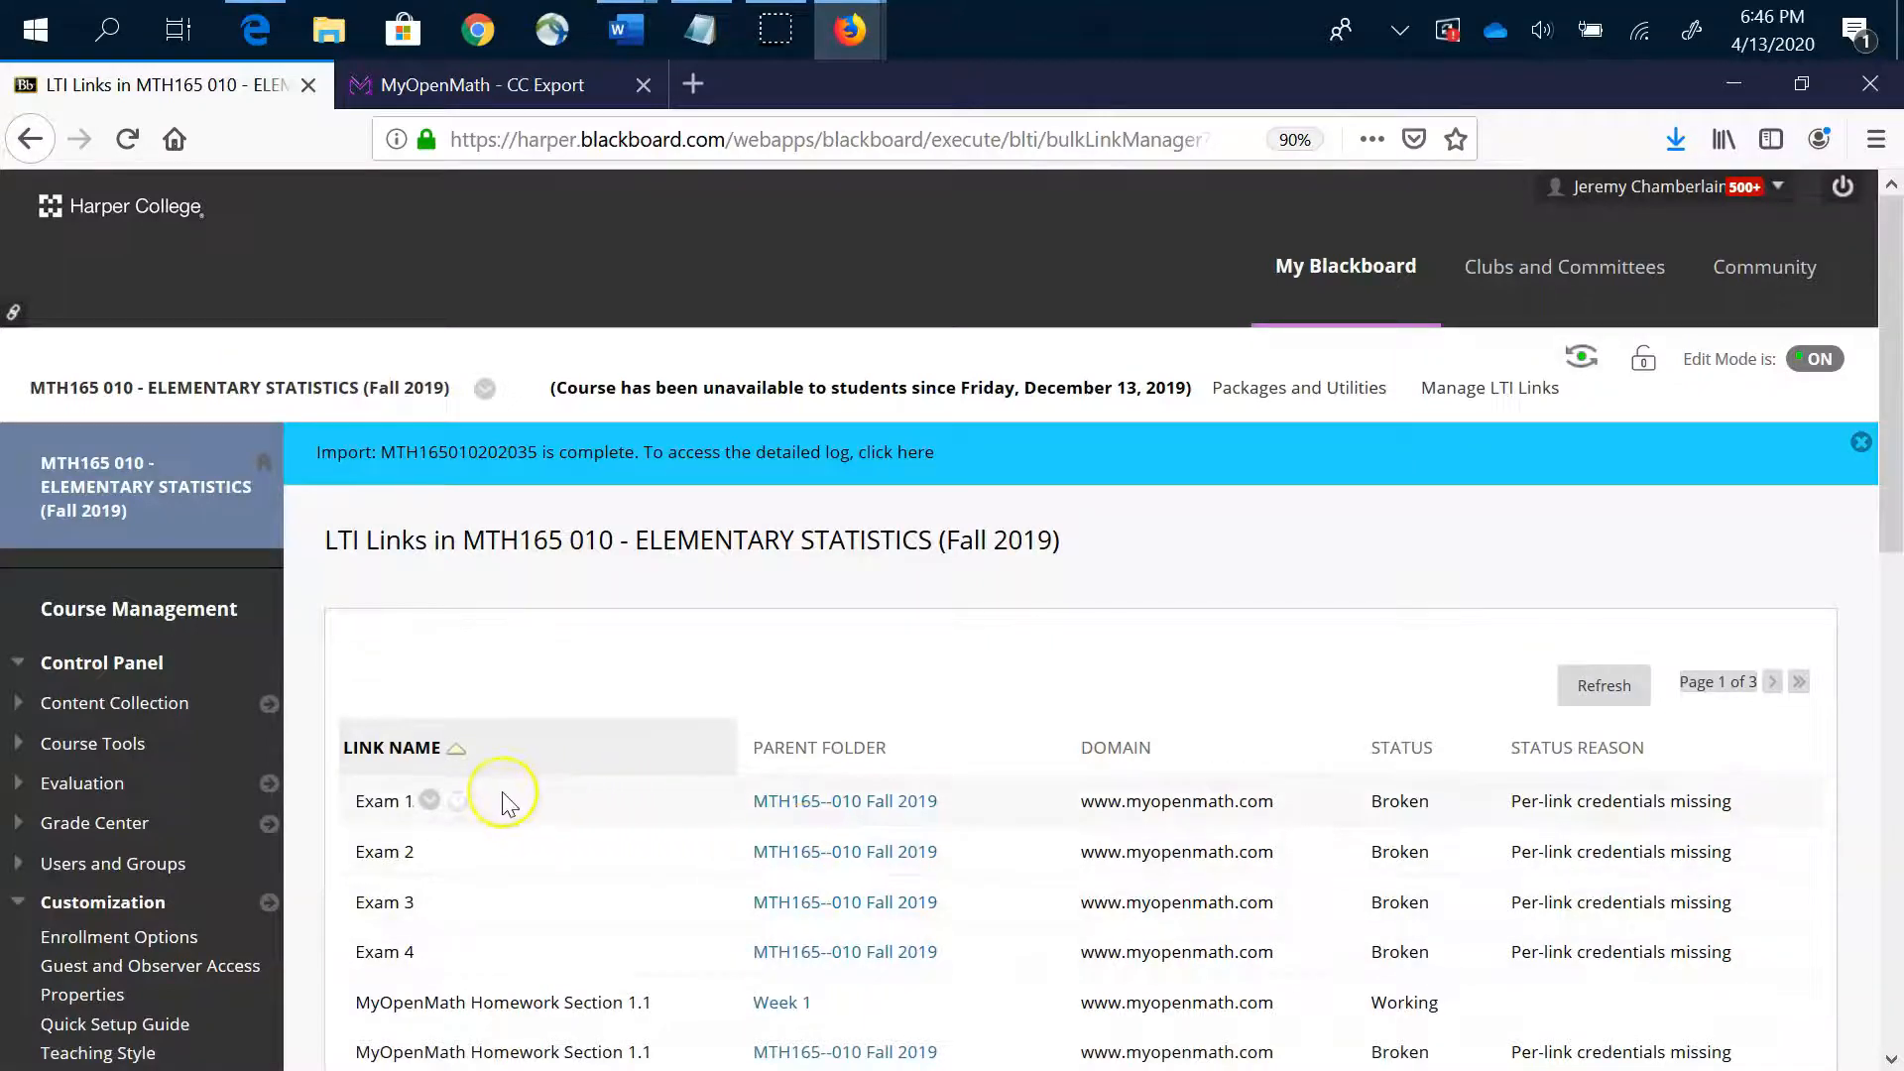
left_click(429, 804)
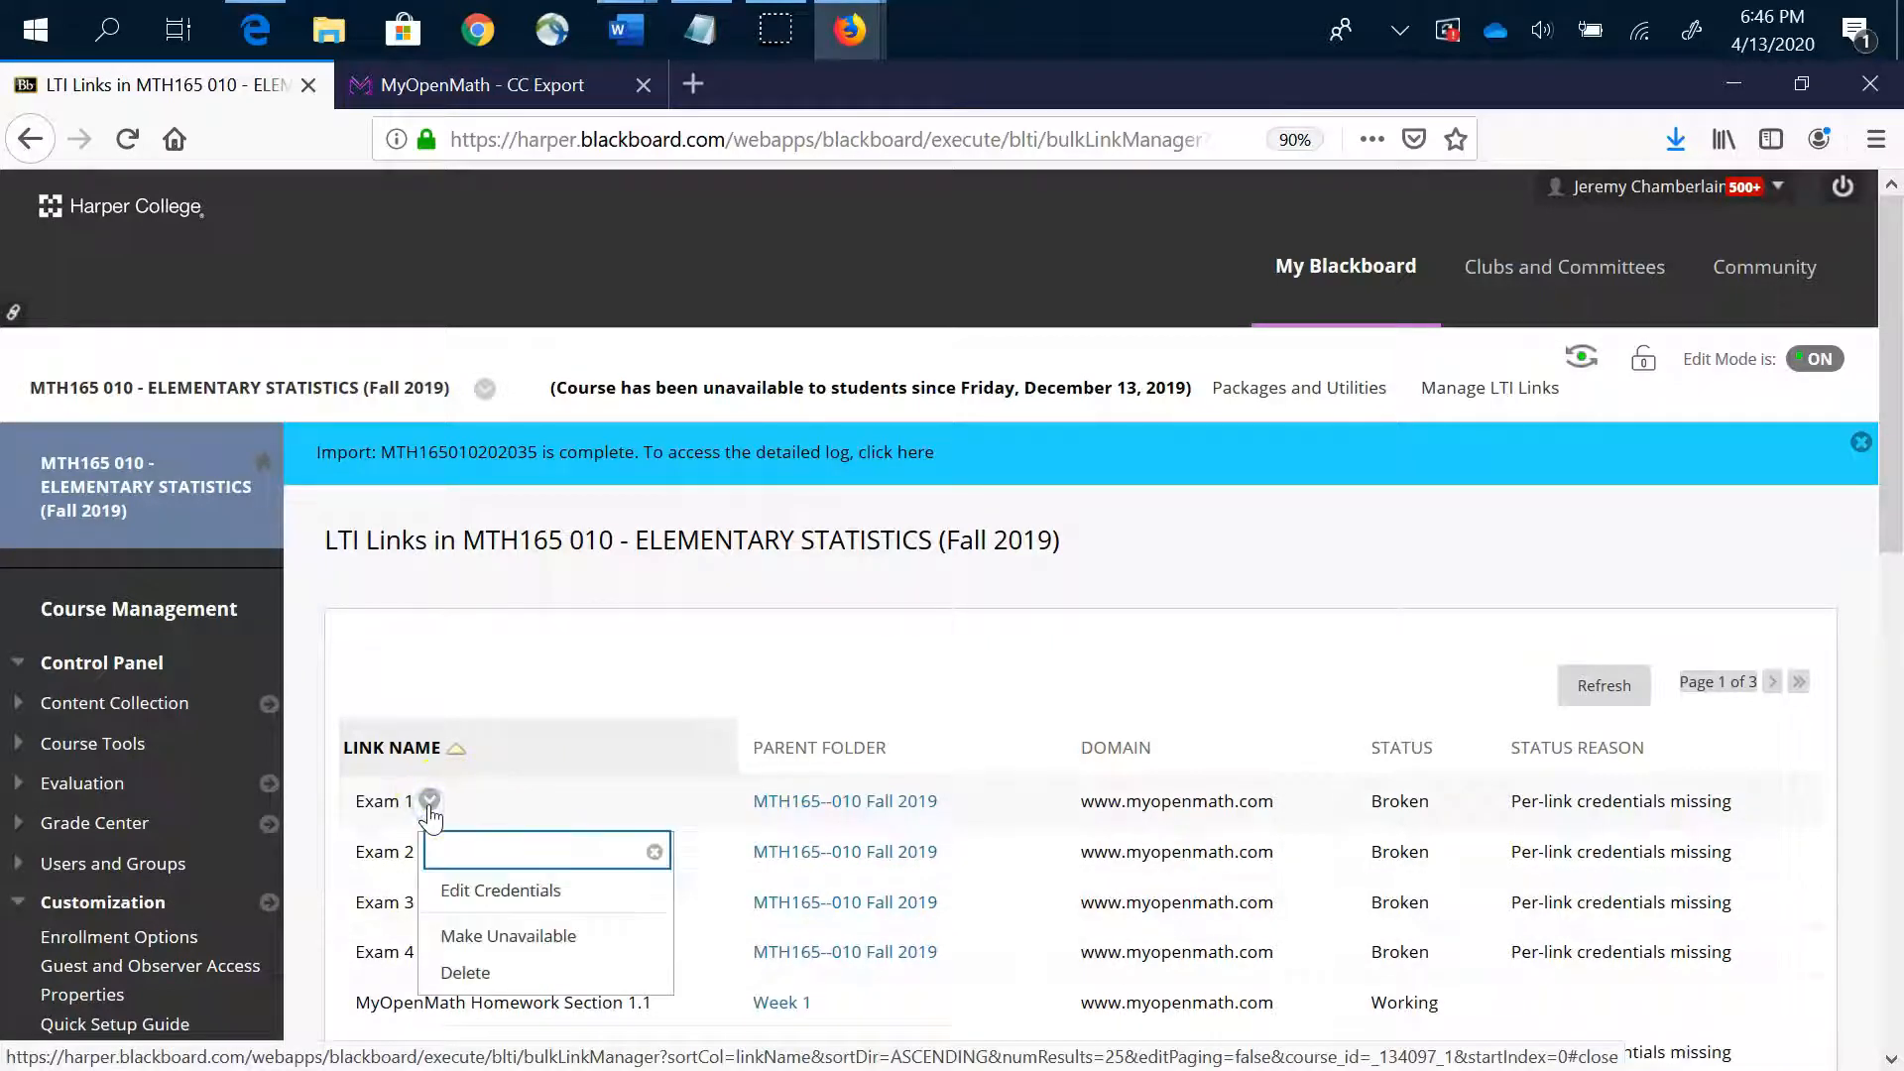
left_click(472, 898)
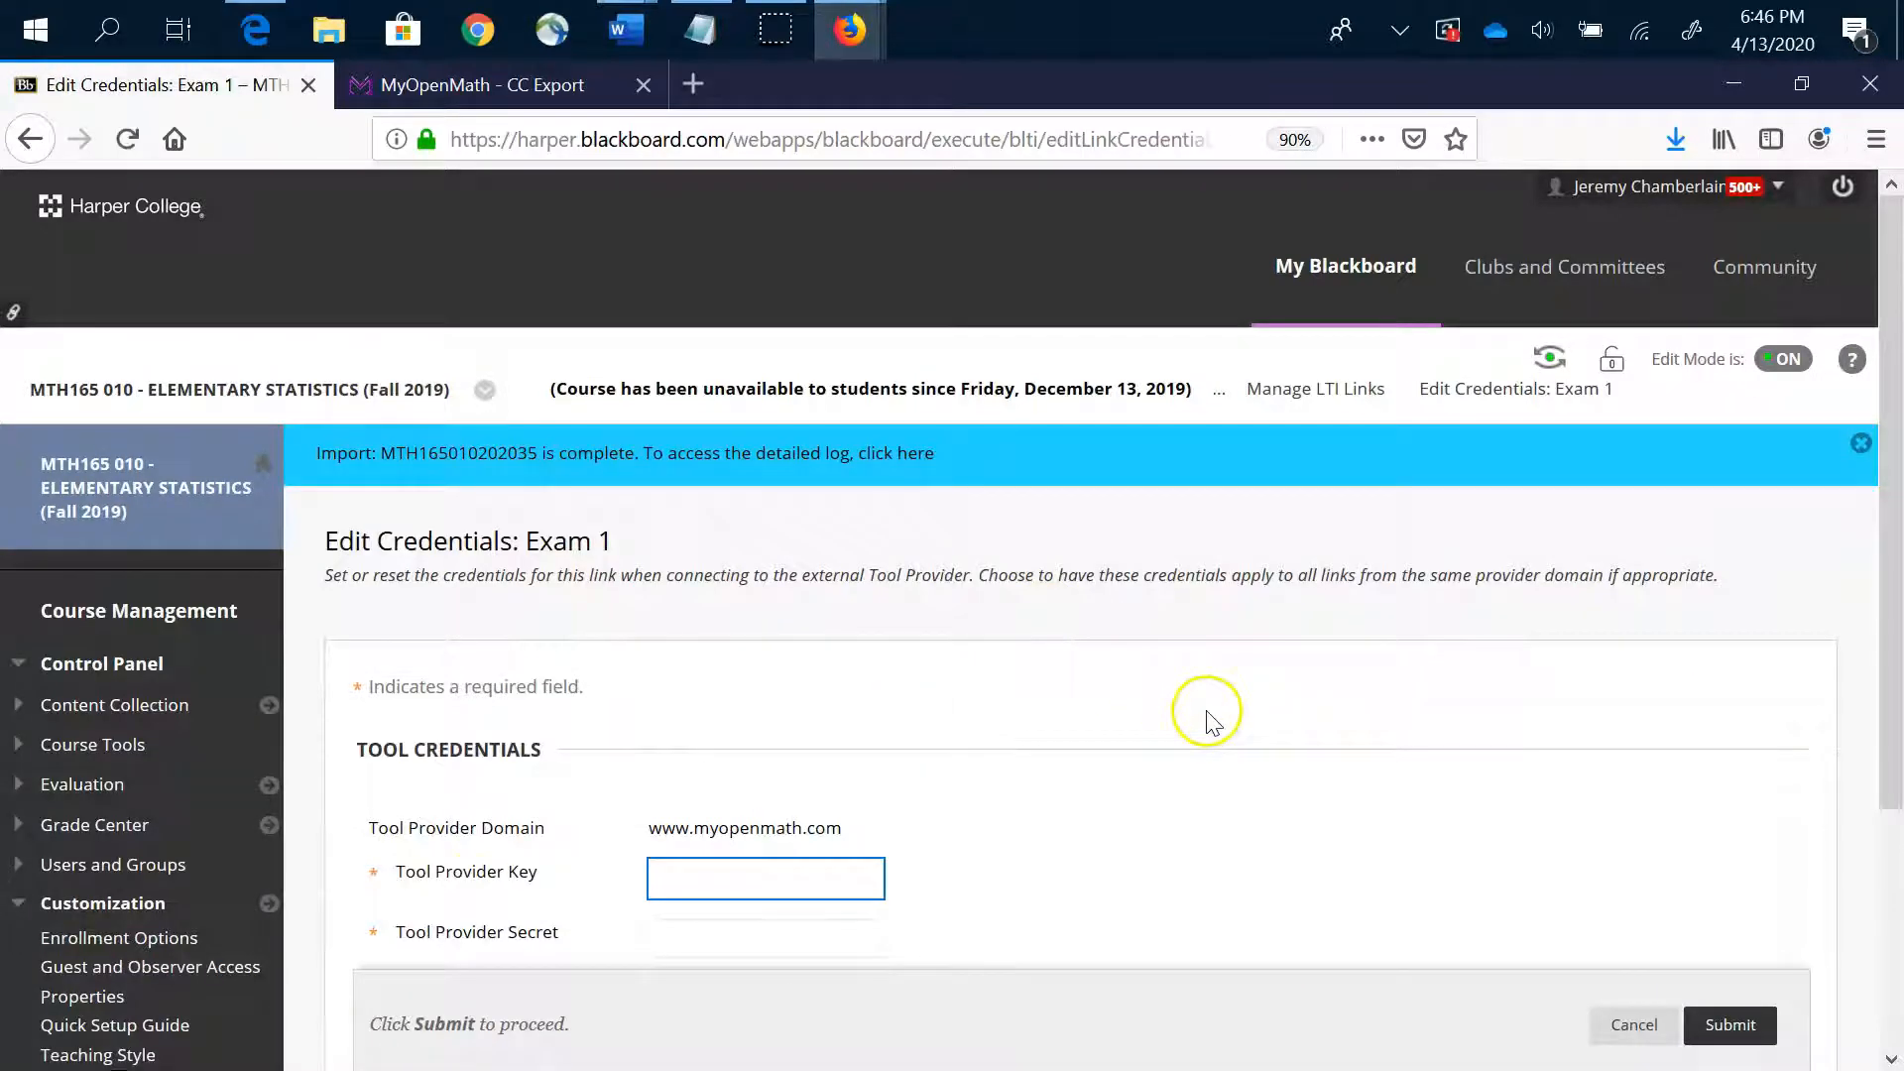
Copy the LTI key from the Notepad file and paste it as the Tool Provider Key for Exam 1
scroll(1090, 724, "down", 2)
left_click(766, 735)
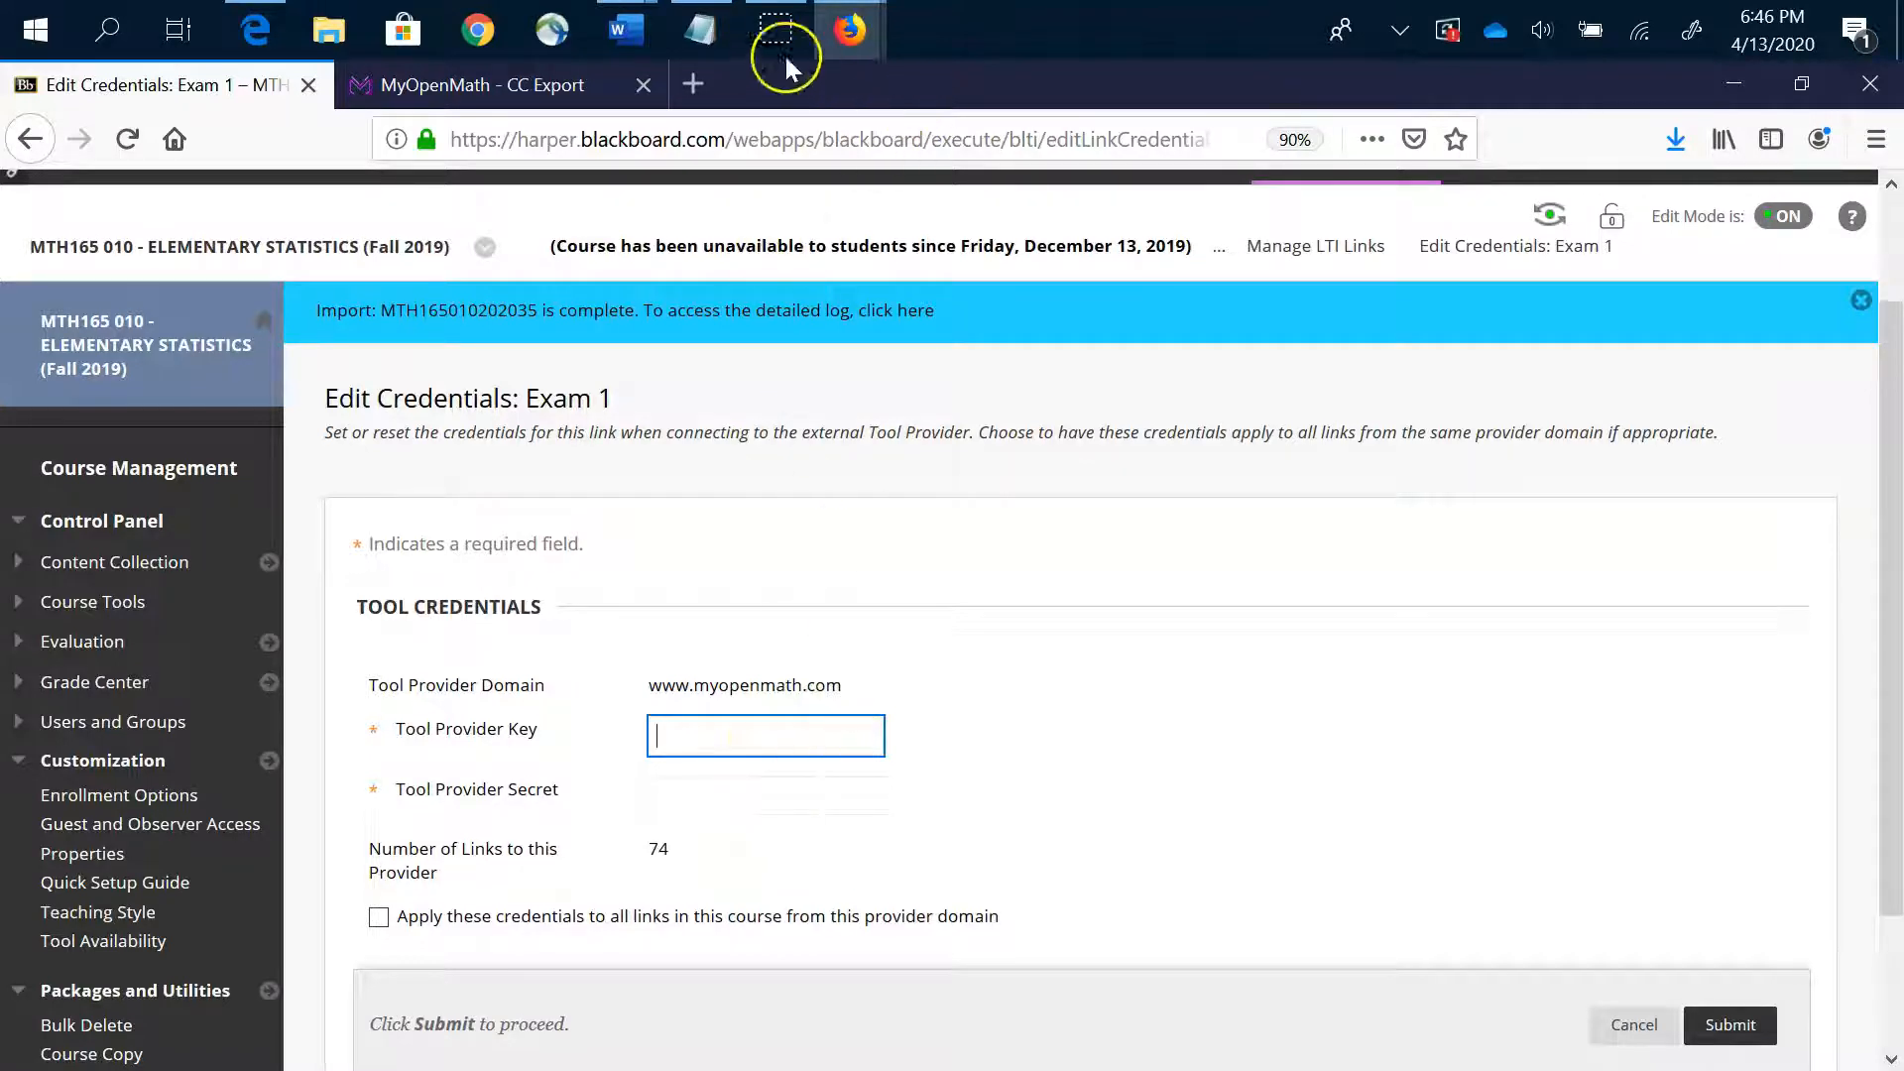
left_click(712, 26)
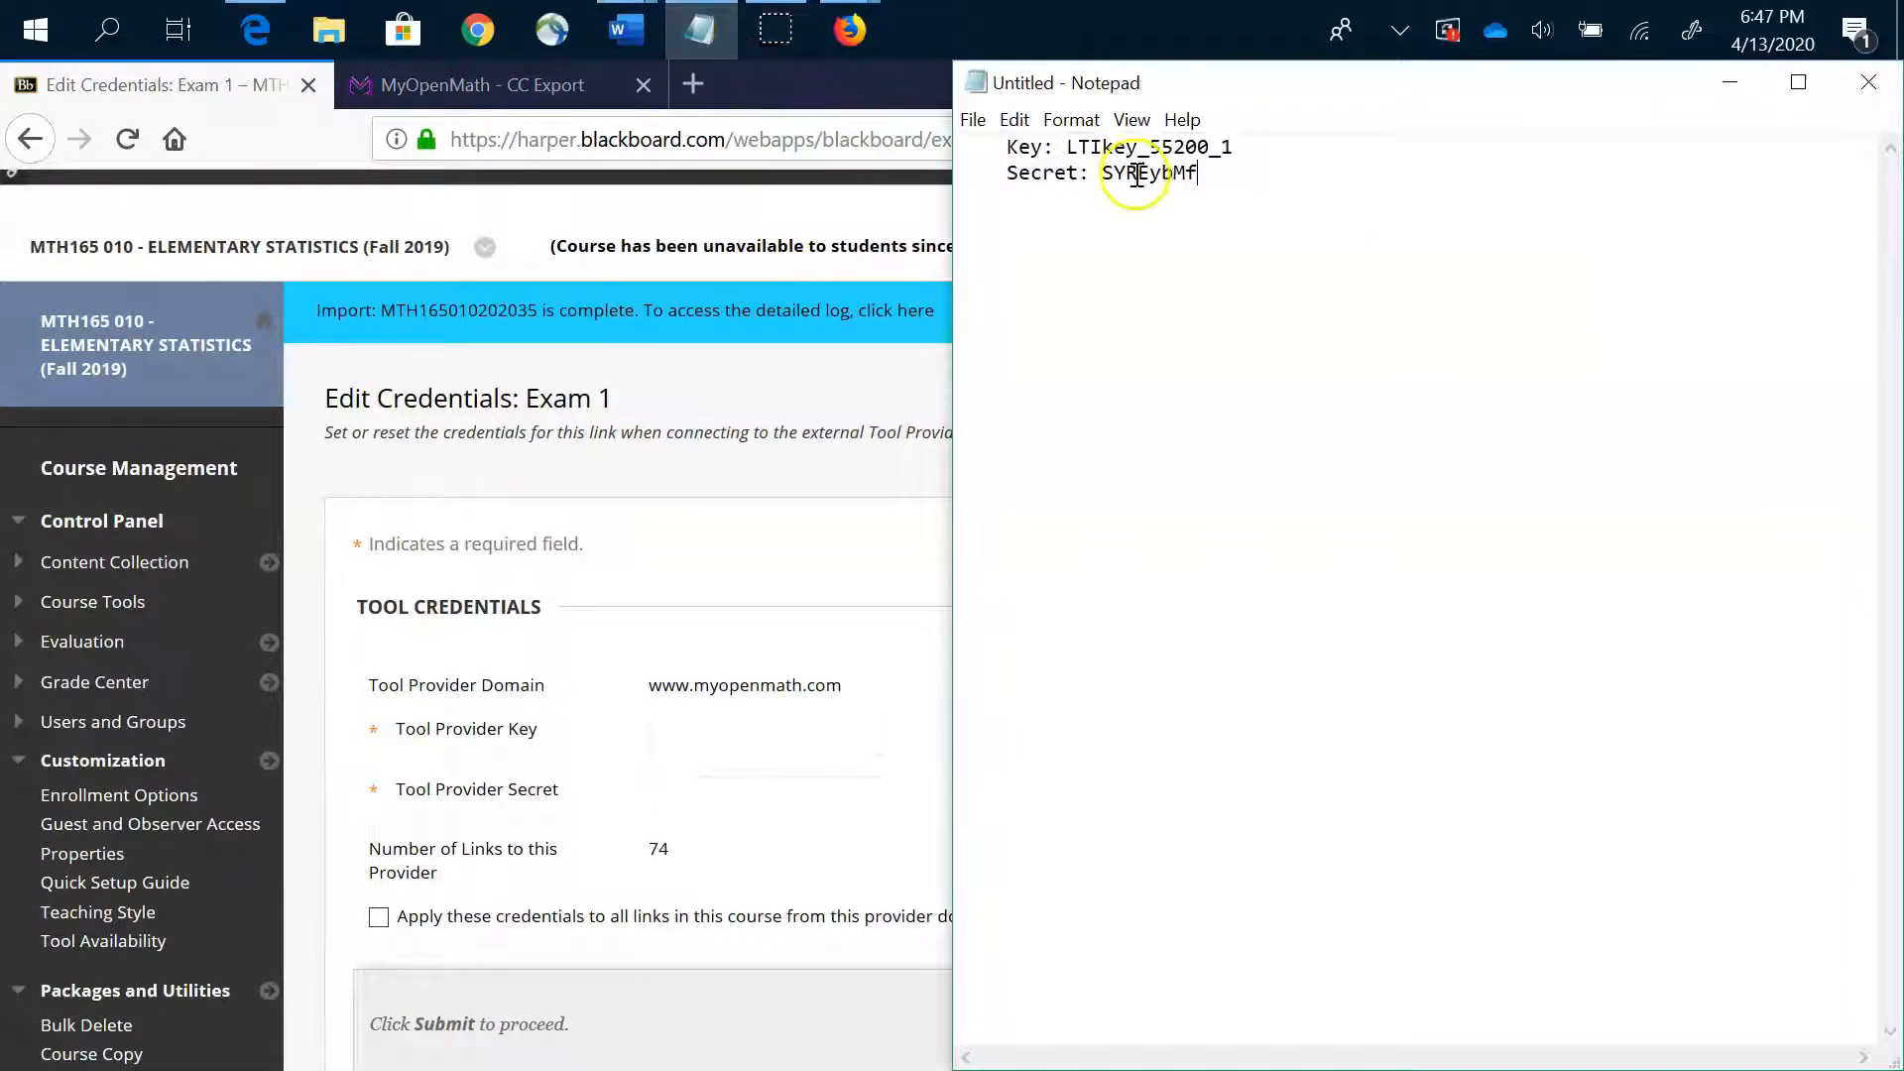
left_click_drag(1234, 149, 1158, 154)
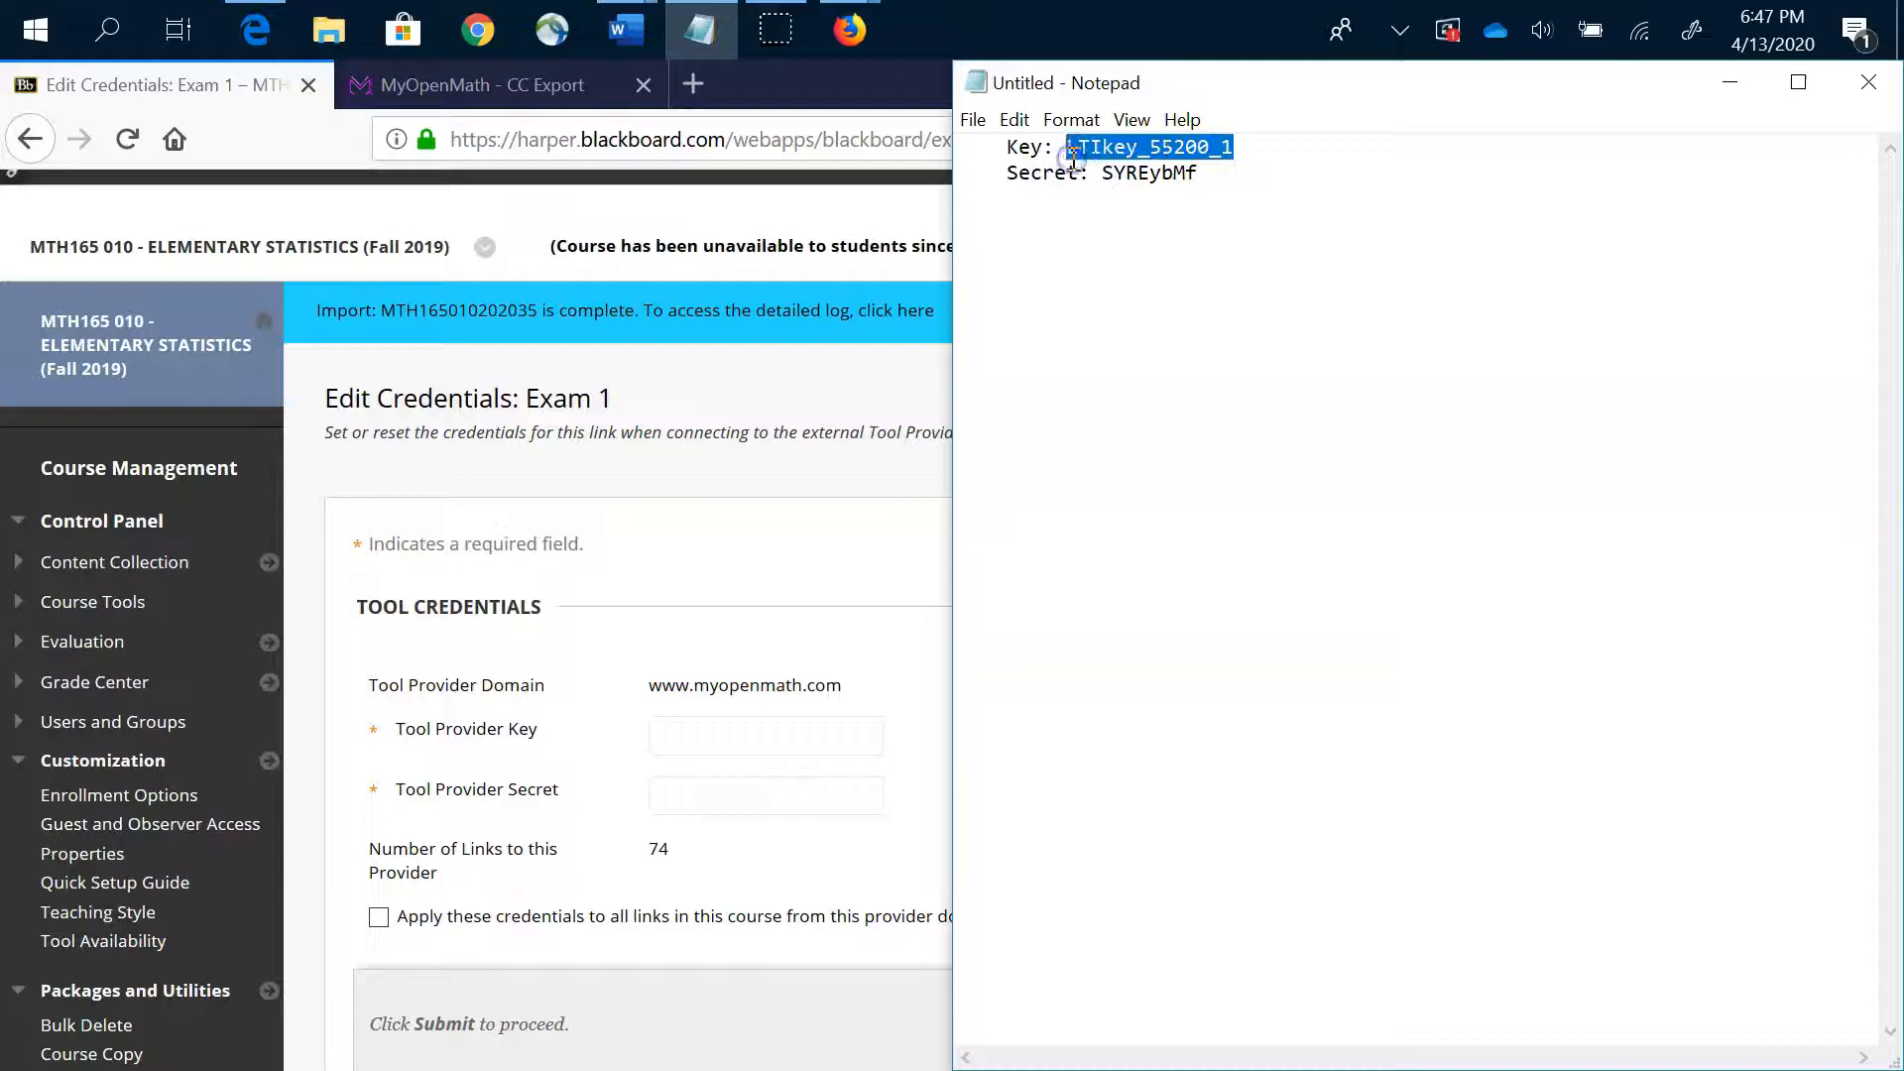
left_click(723, 734)
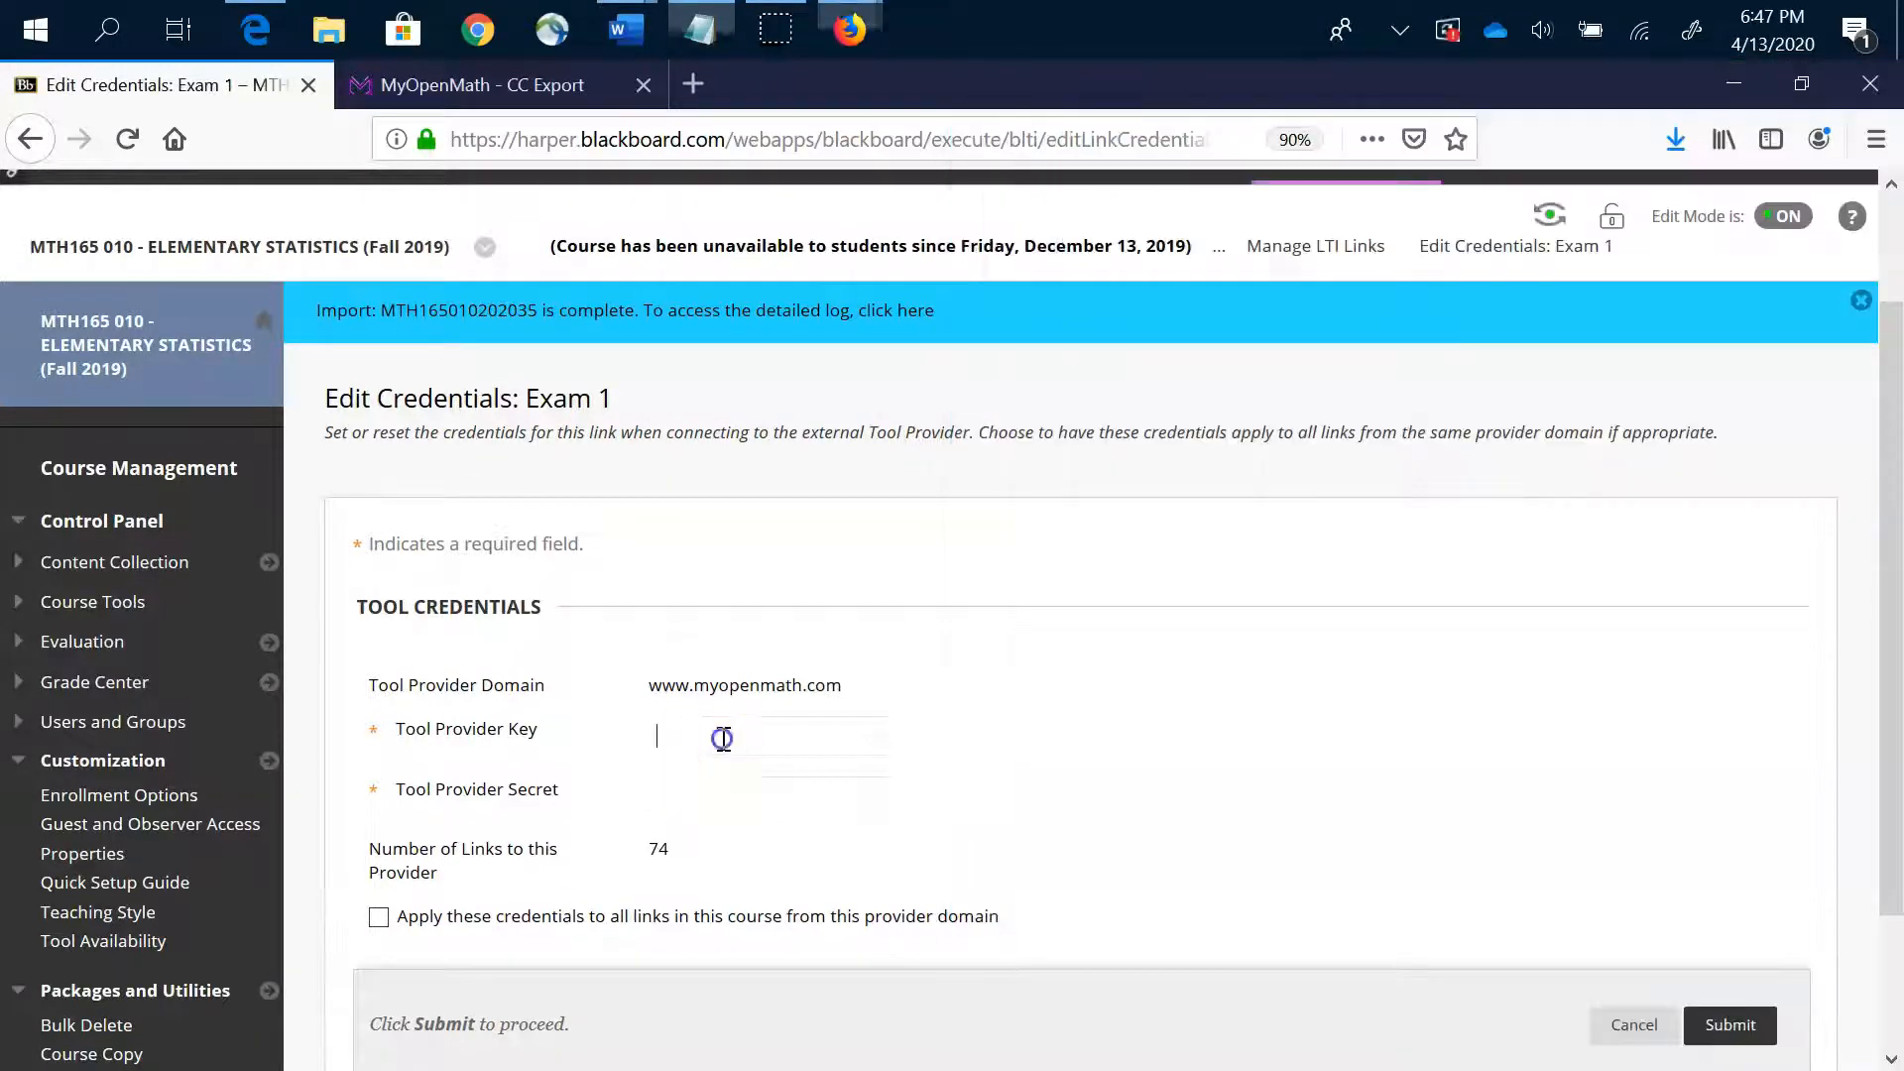
key("ctrl+v")
Copy the LTI secret from the Notepad file and paste it as the Tool Provider Secret for Exam 1
left_click(748, 794)
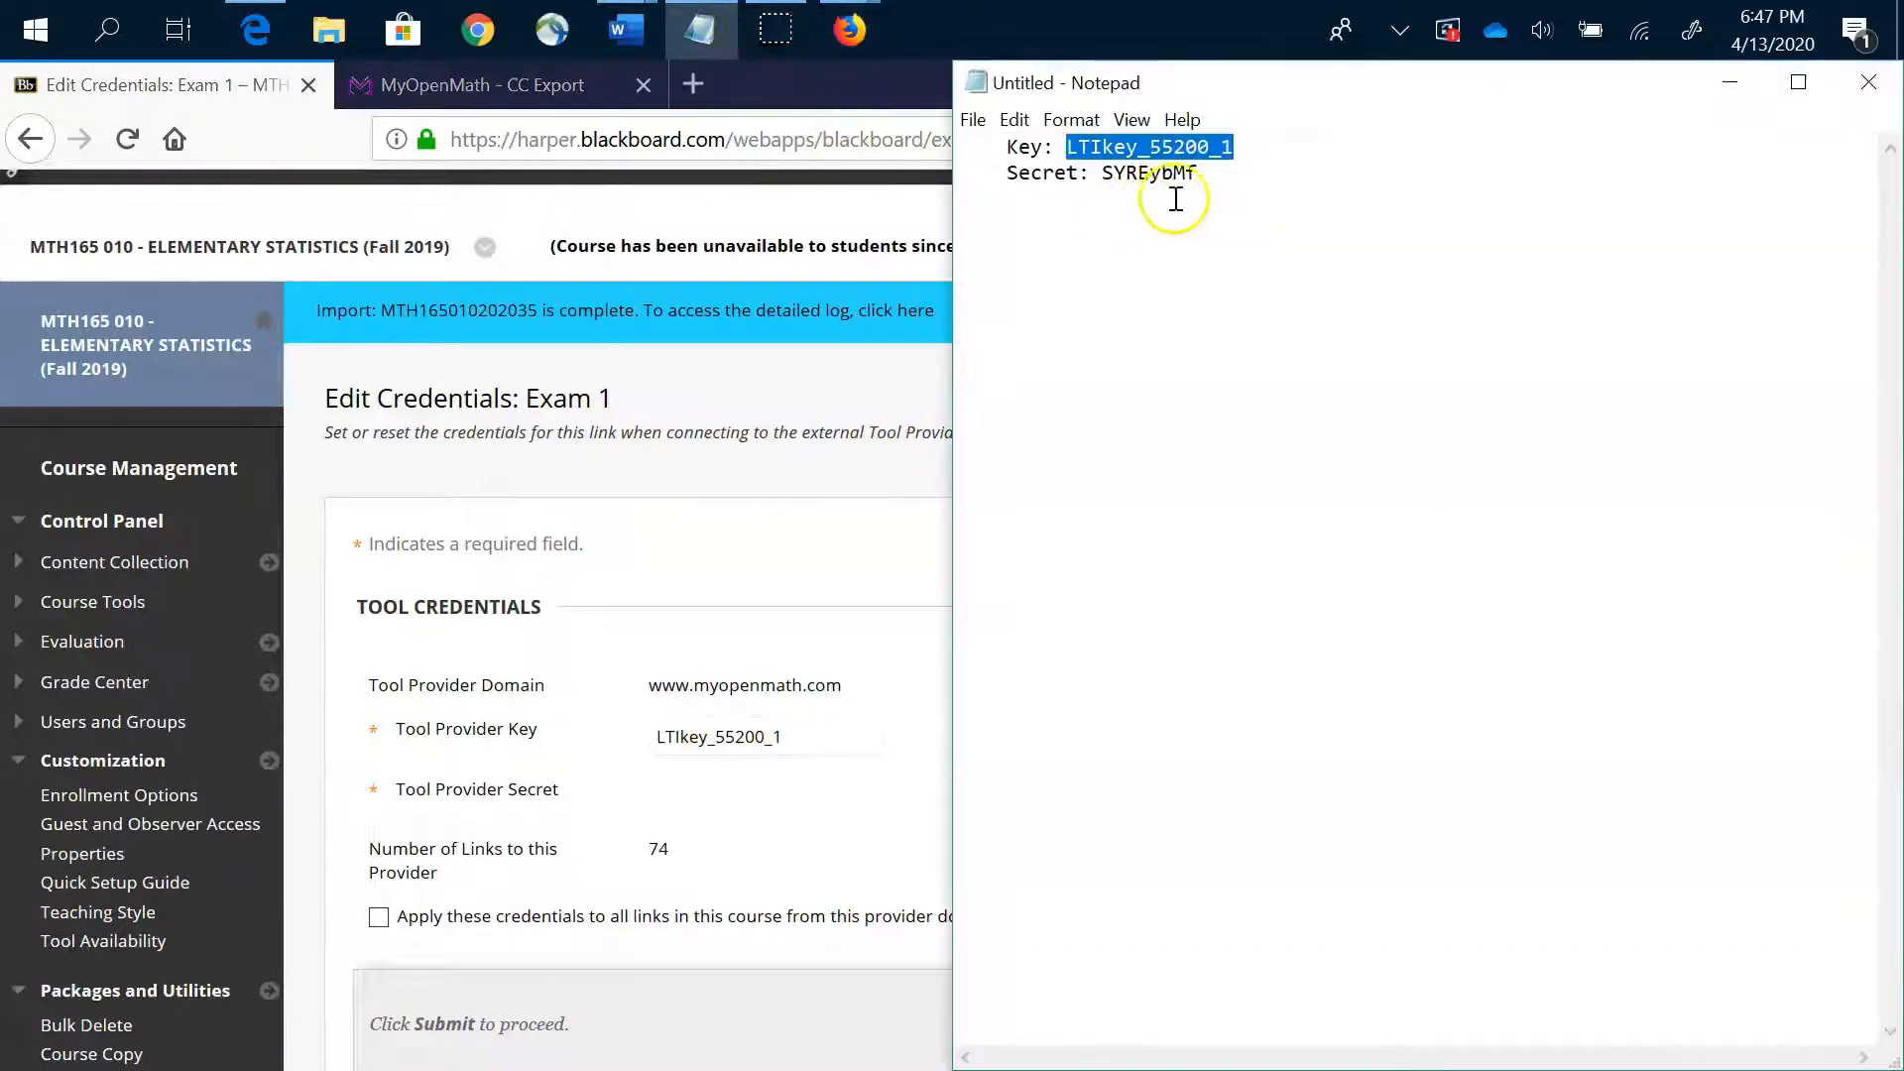
left_click_drag(1195, 175, 1101, 172)
key("ctrl+c")
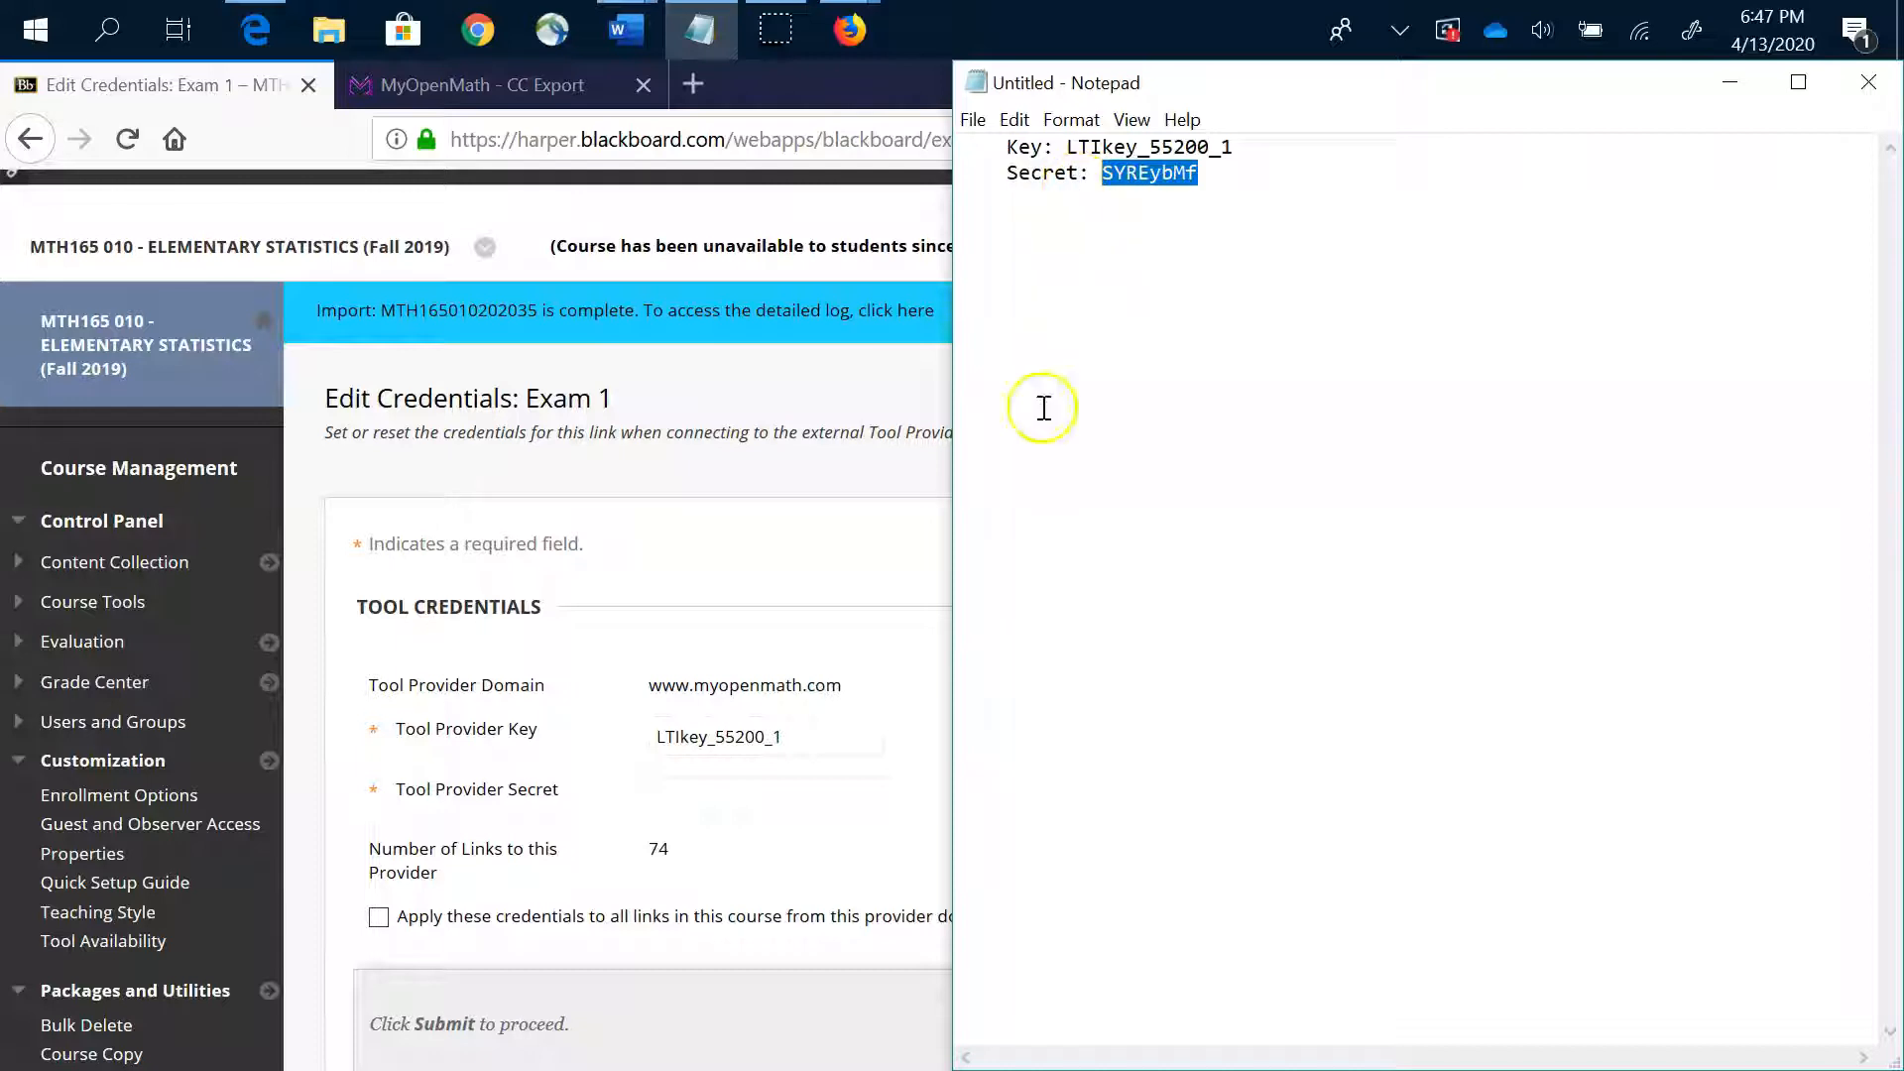
left_click(821, 793)
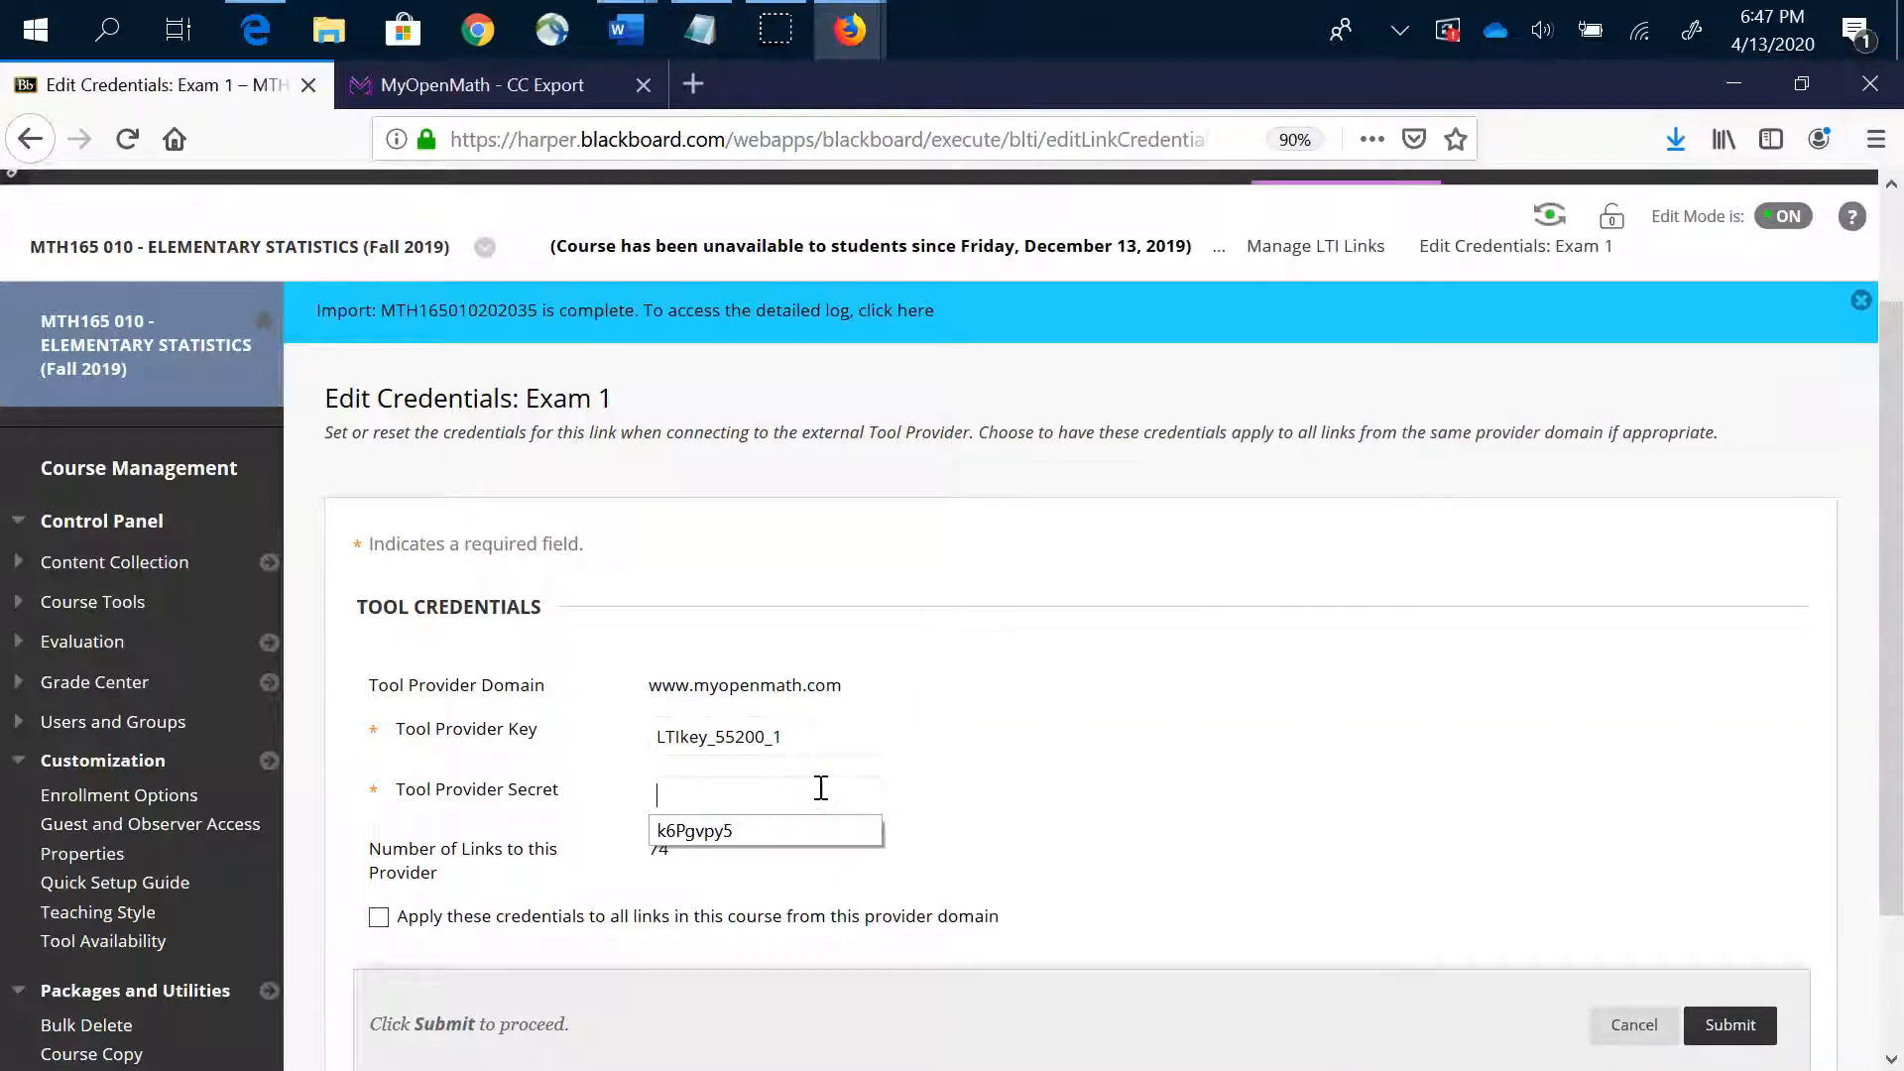
key("ctrl+v")
left_click(1195, 825)
Apply the credentials to all links in this course from this provider domain, submit them, and review the link statuses
scroll(1210, 824, "down", 1)
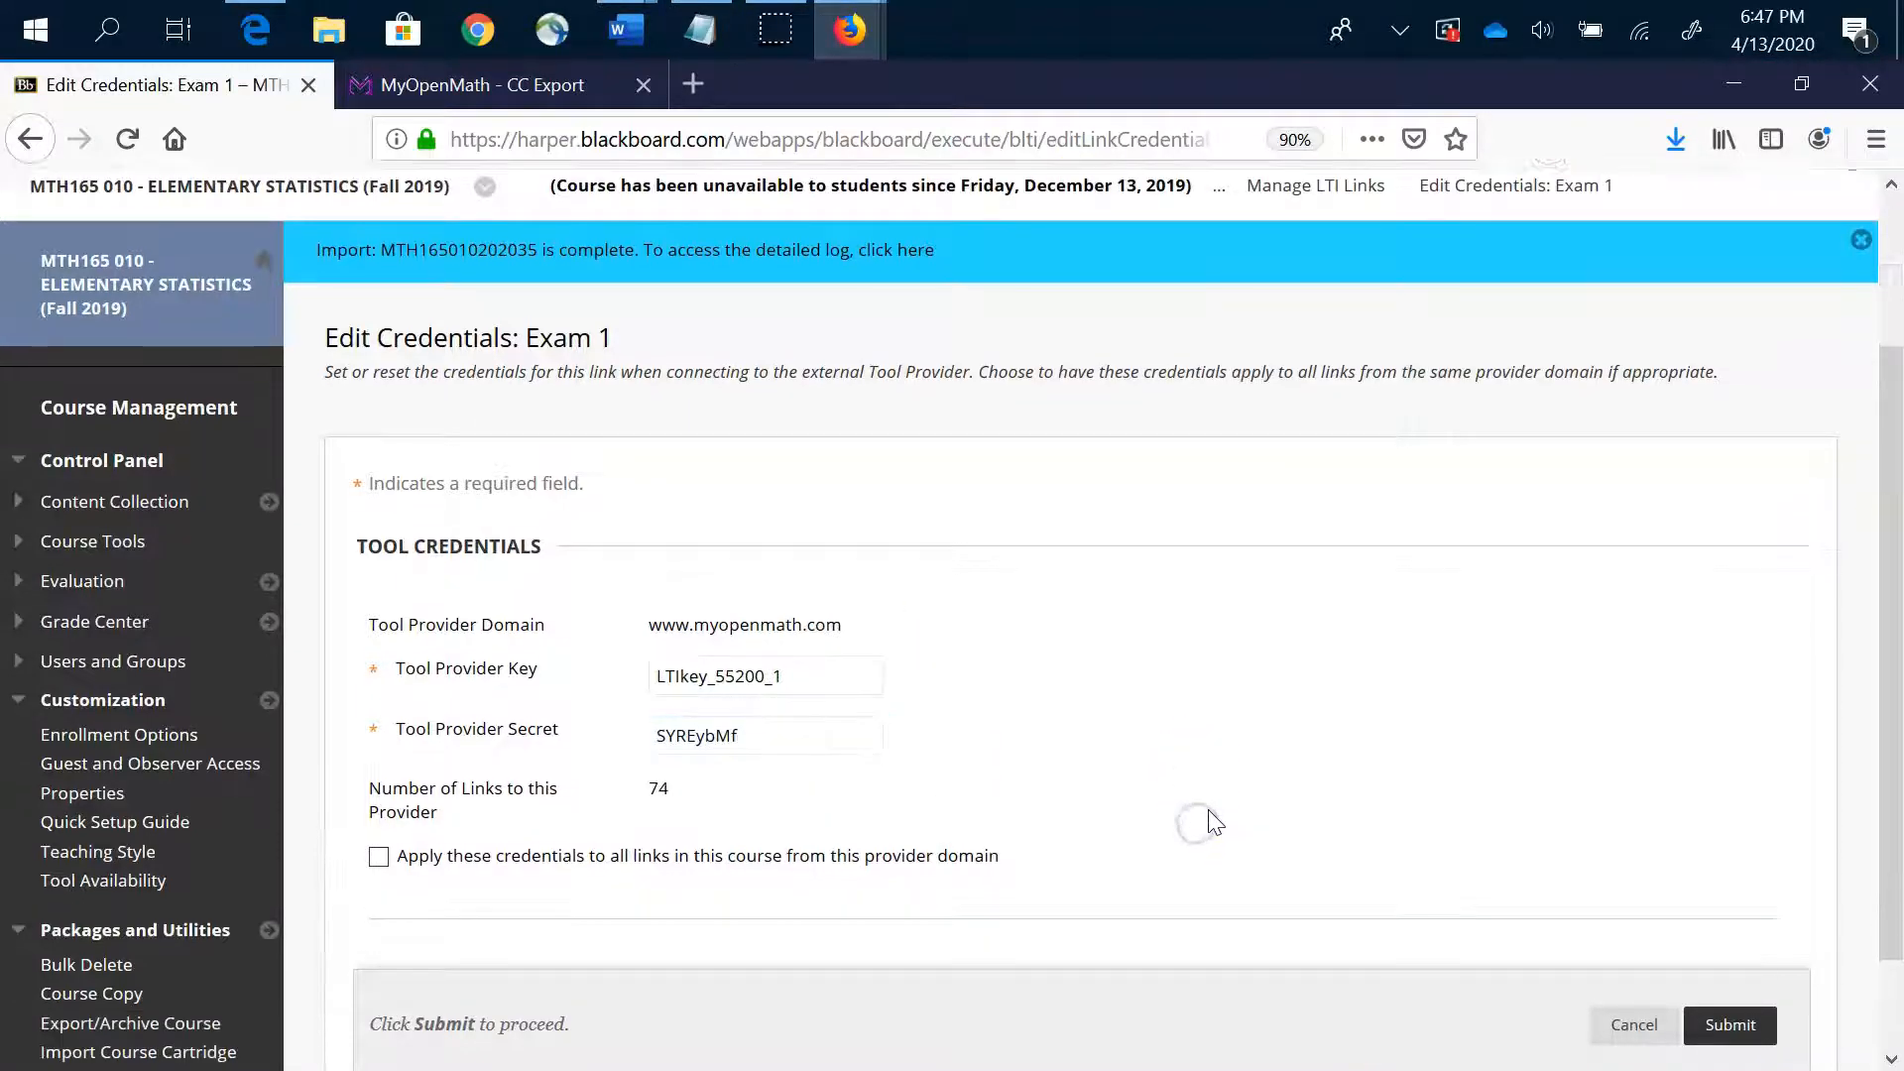
scroll(1215, 821, "down", 2)
left_click(1745, 904)
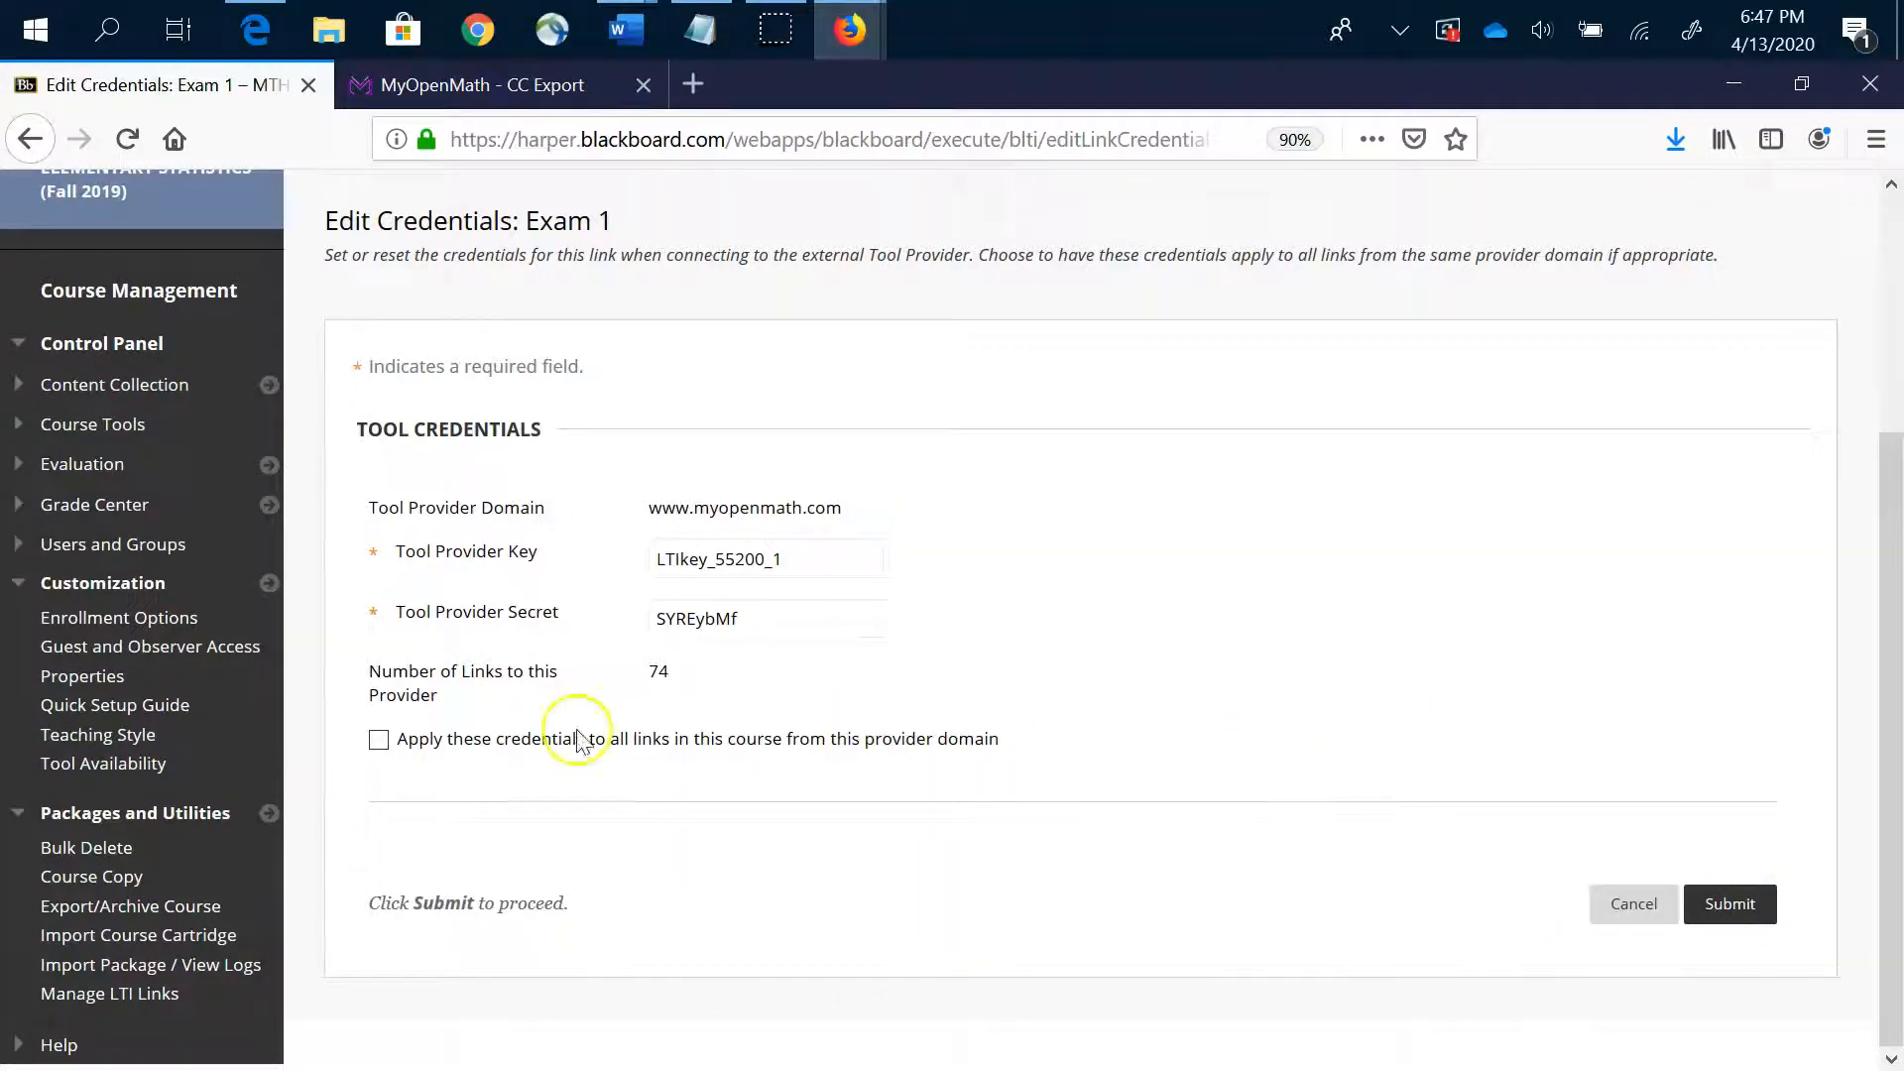
mouse_move(396, 754)
left_mouse_down()
mouse_move(608, 786)
mouse_move(383, 734)
left_mouse_up()
left_click(379, 740)
left_click(1745, 904)
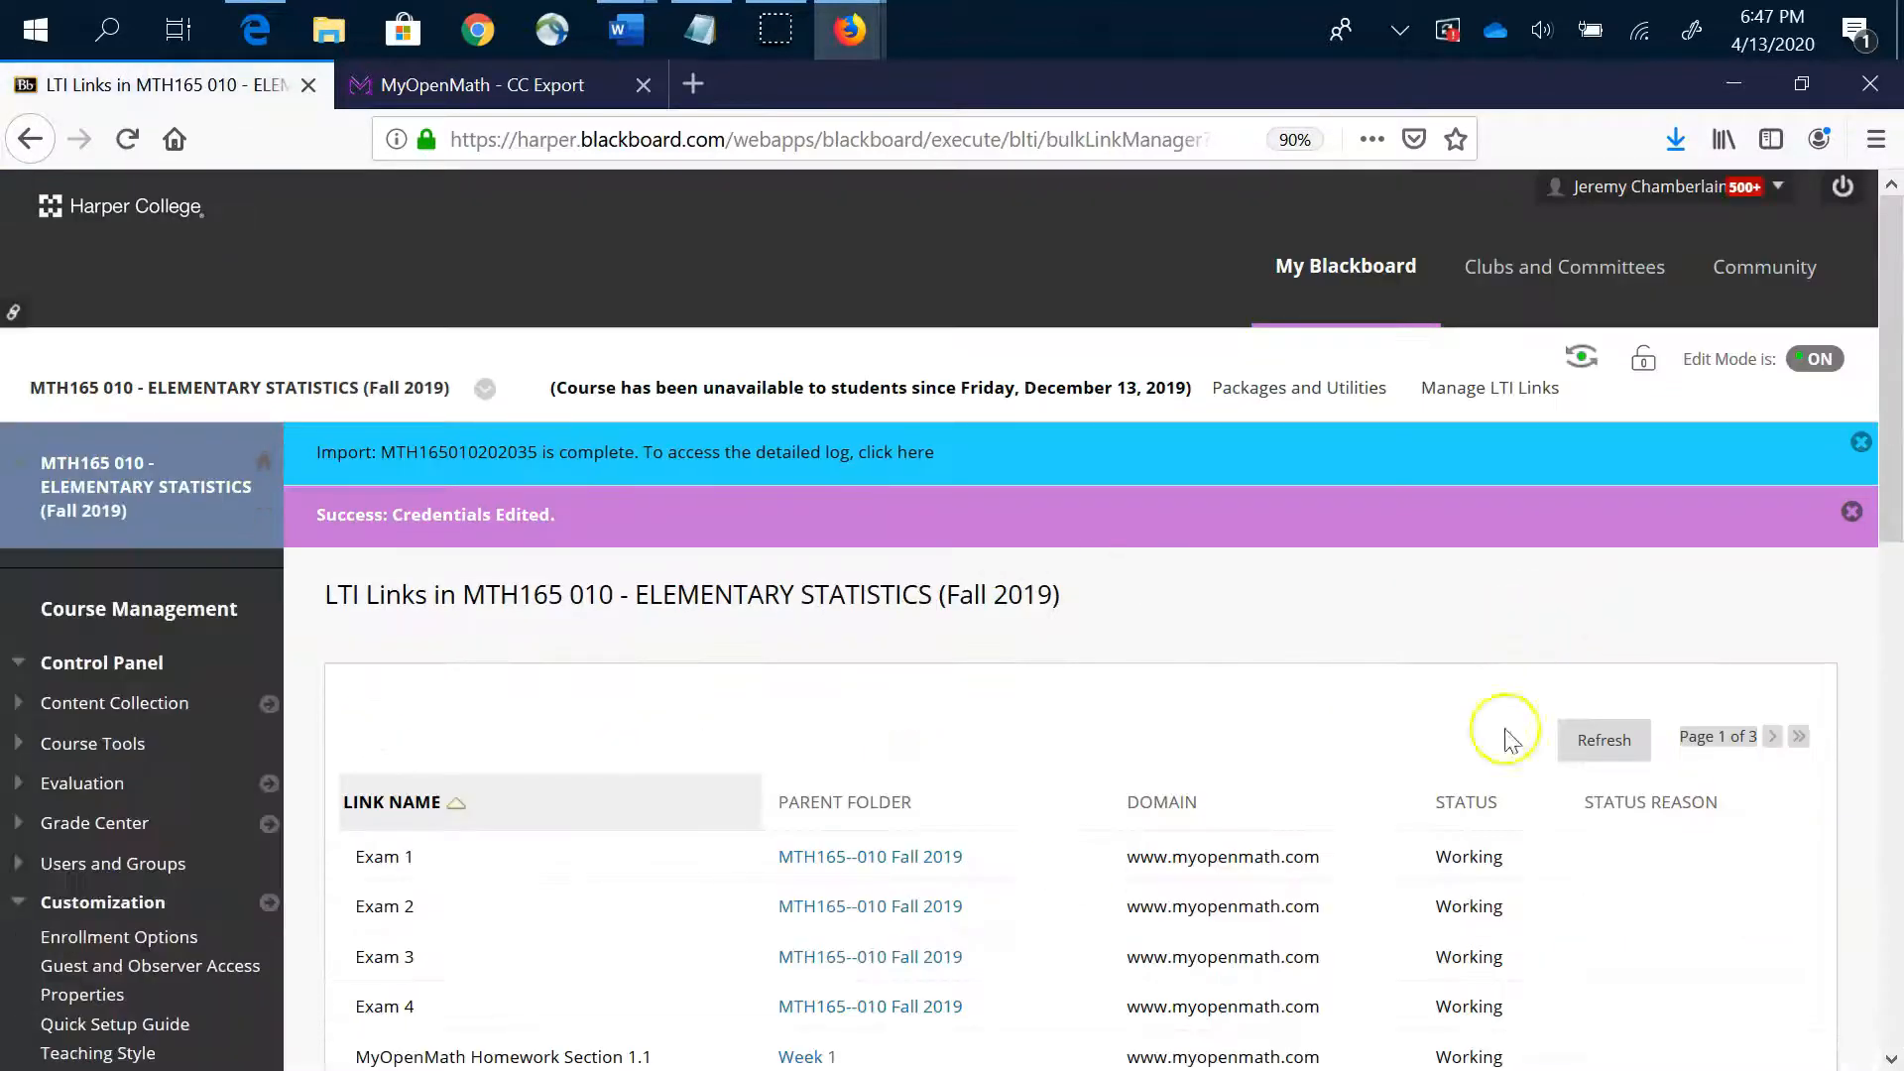
scroll(1444, 692, "down", 4)
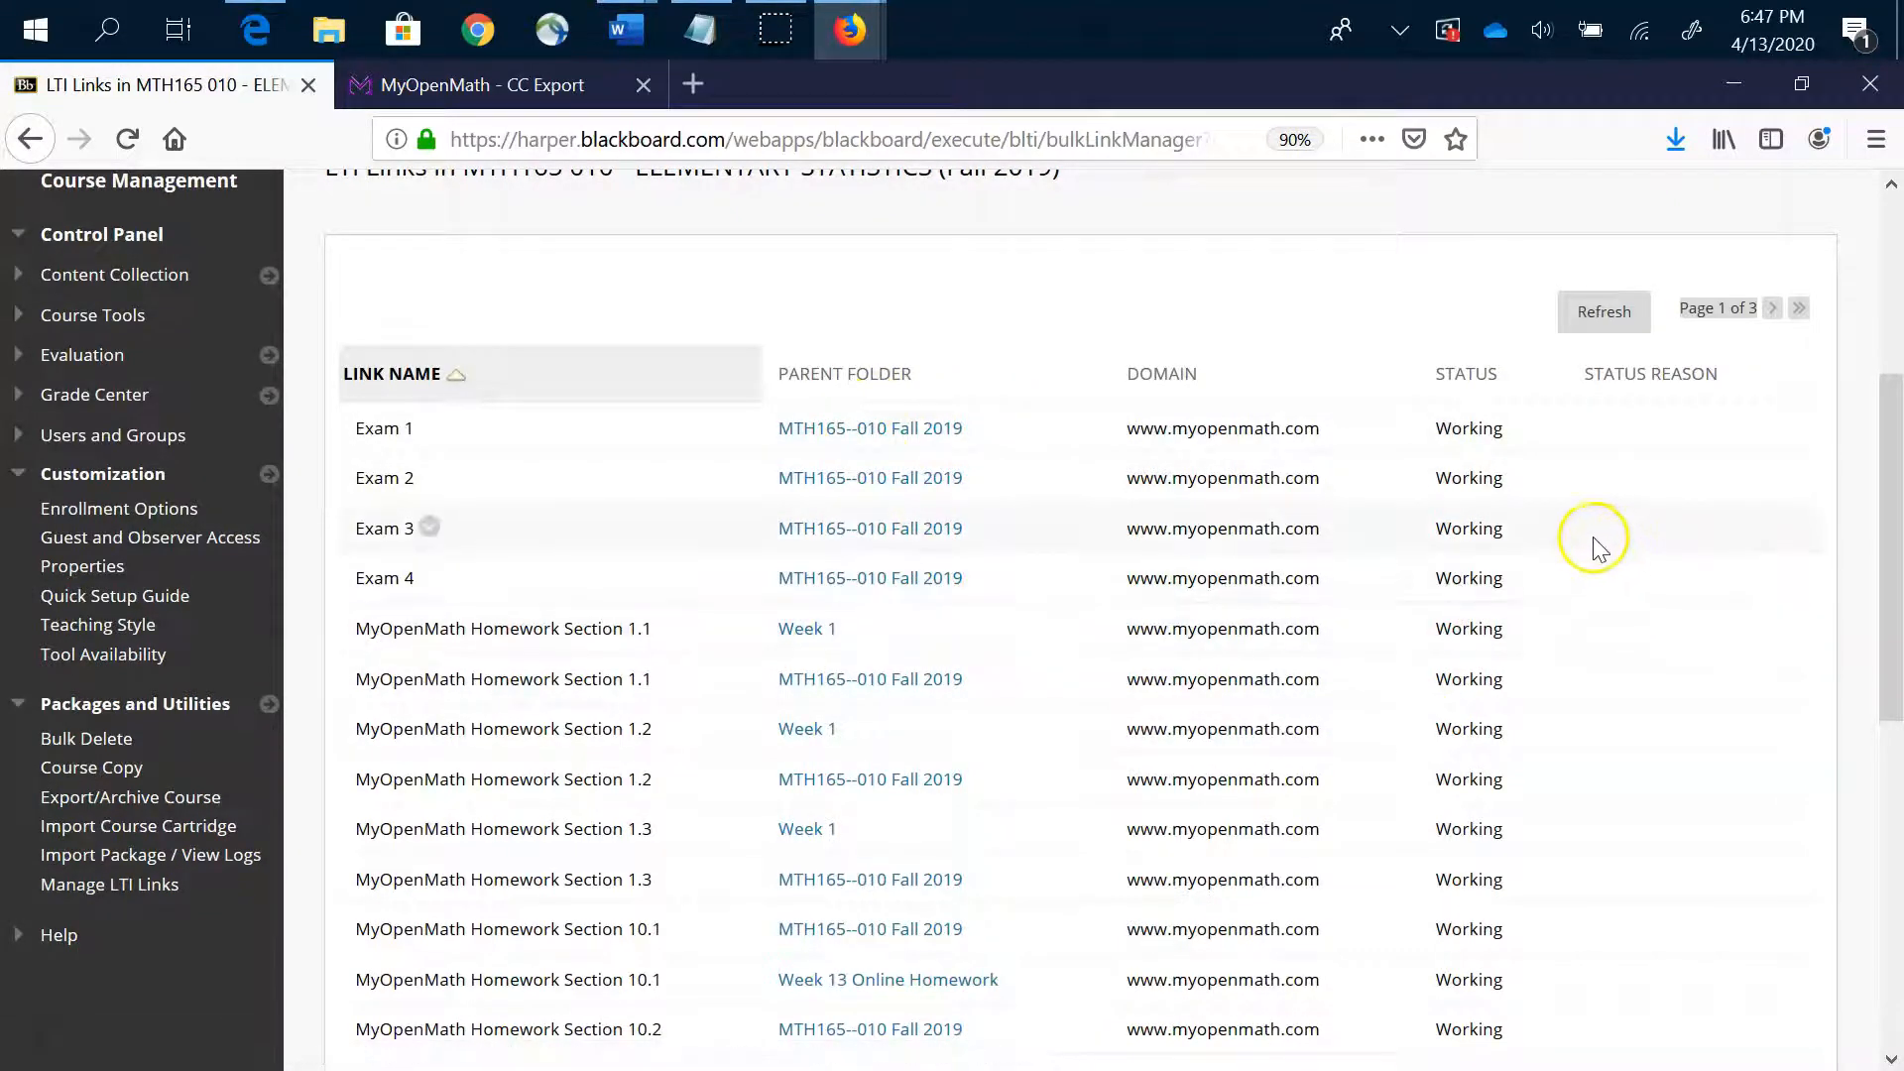
scroll(1309, 340, "up", 3)
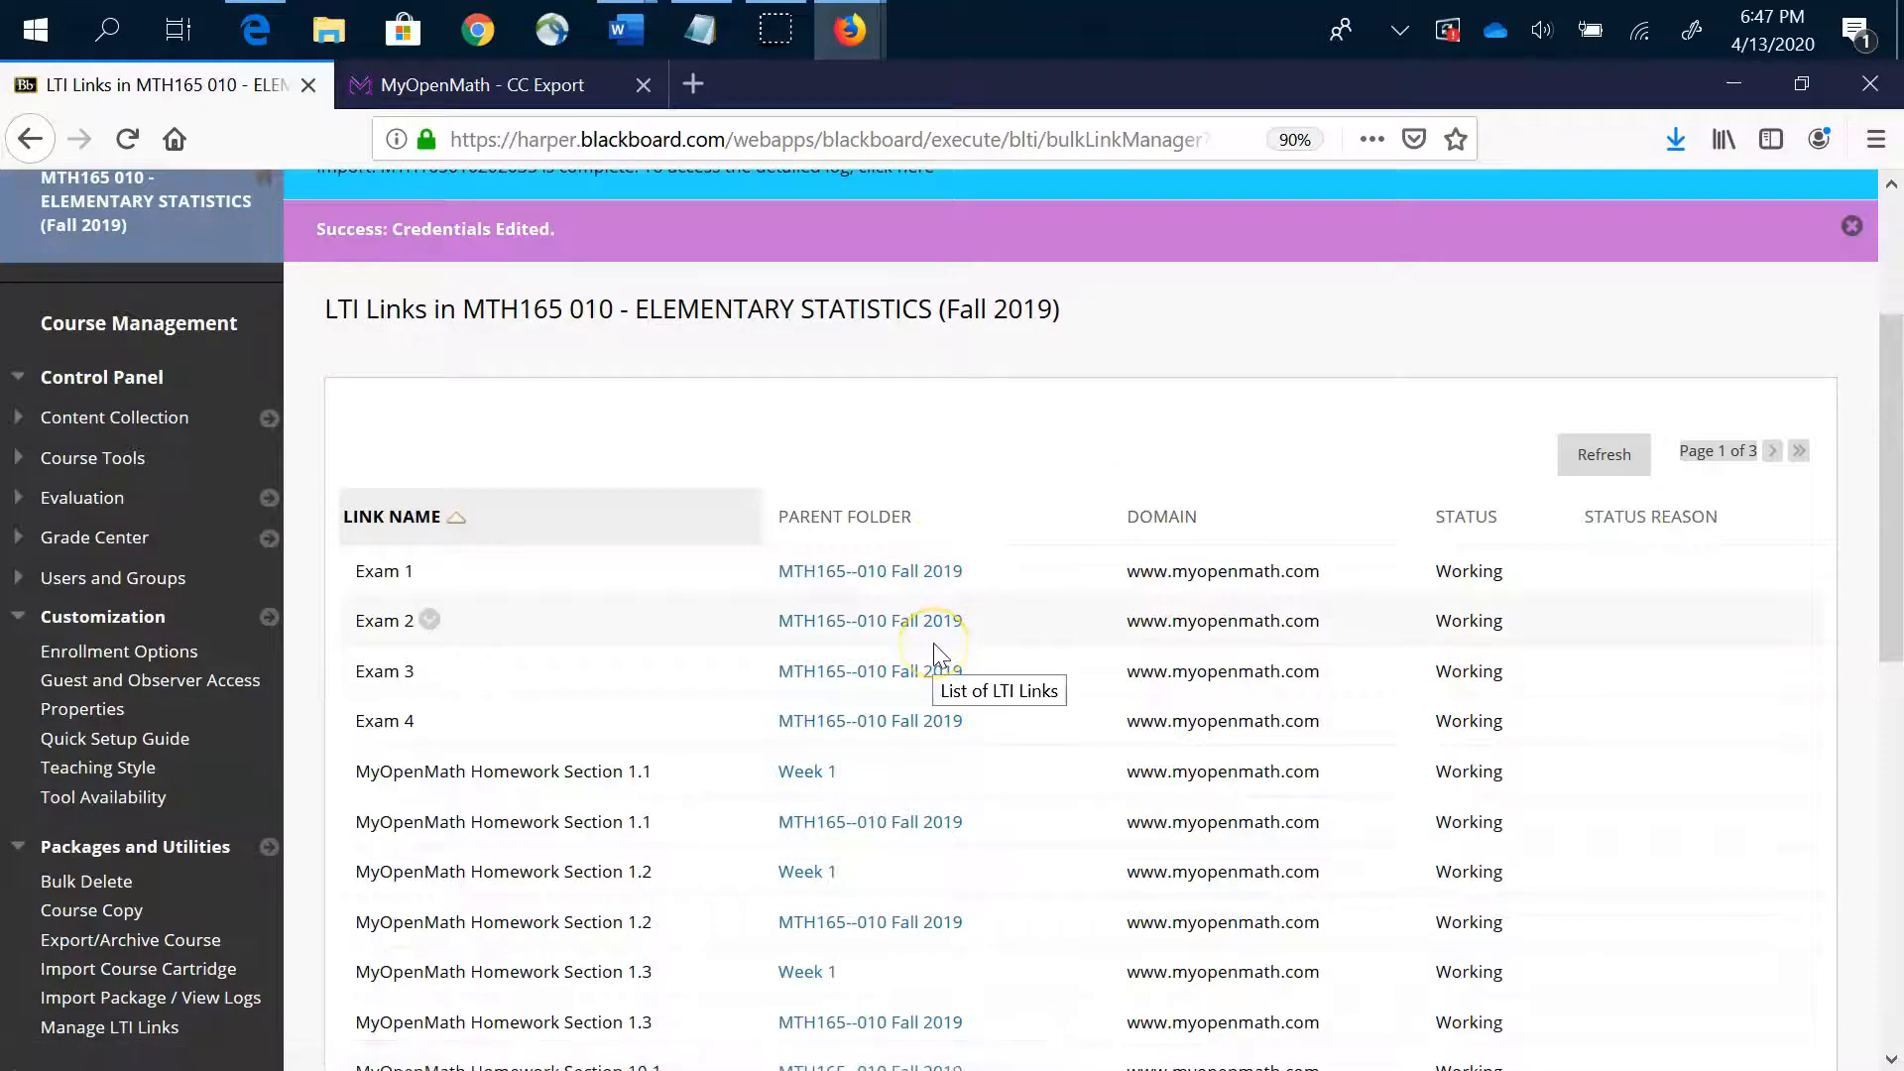
scroll(1309, 480, "up", 3)
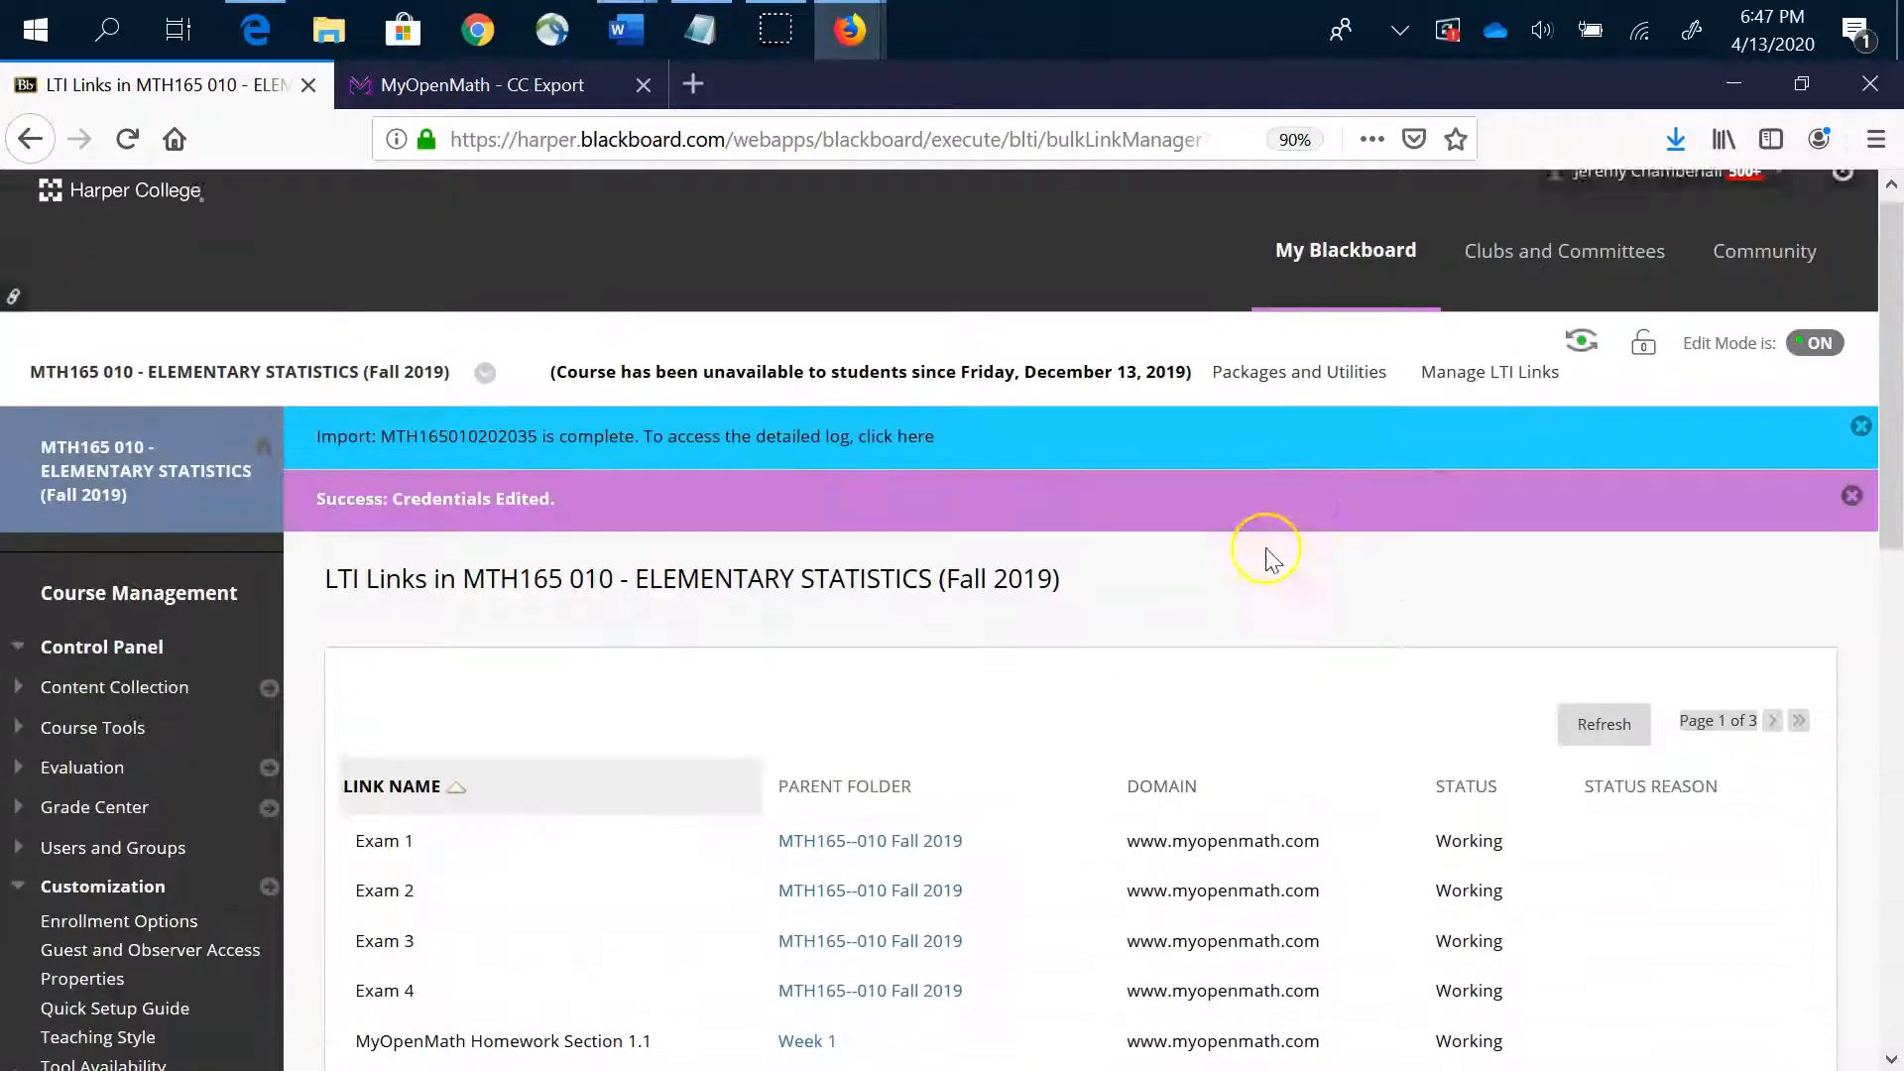